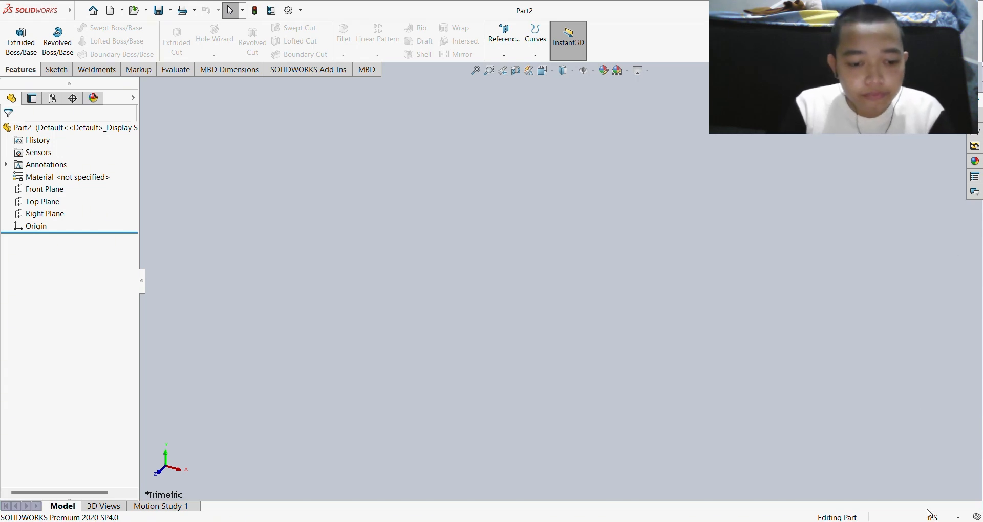
- Set the document units to MMGS and start a sketch on the Top Plane
{"action": "left_click", "coordinate": [934, 478]}
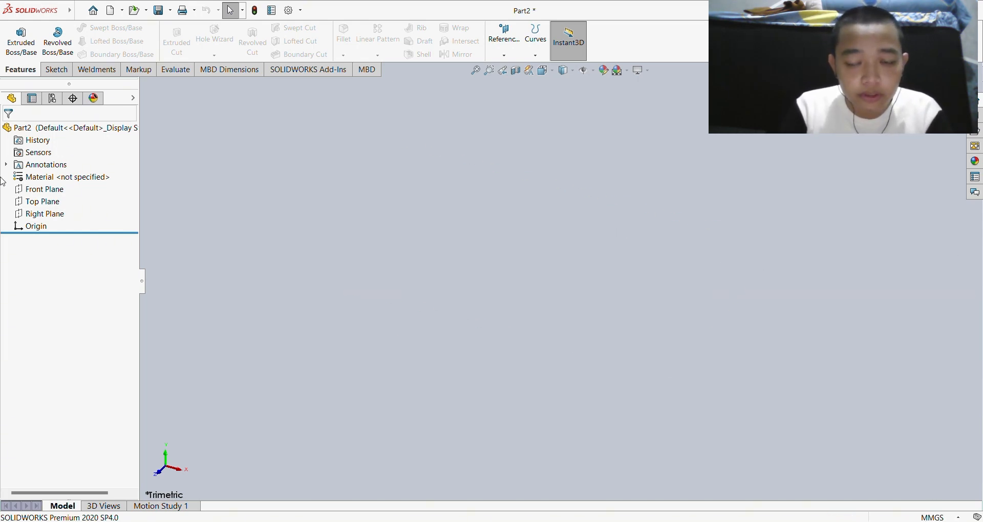
{"action": "left_click", "coordinate": [54, 200]}
{"action": "left_click", "coordinate": [51, 193]}
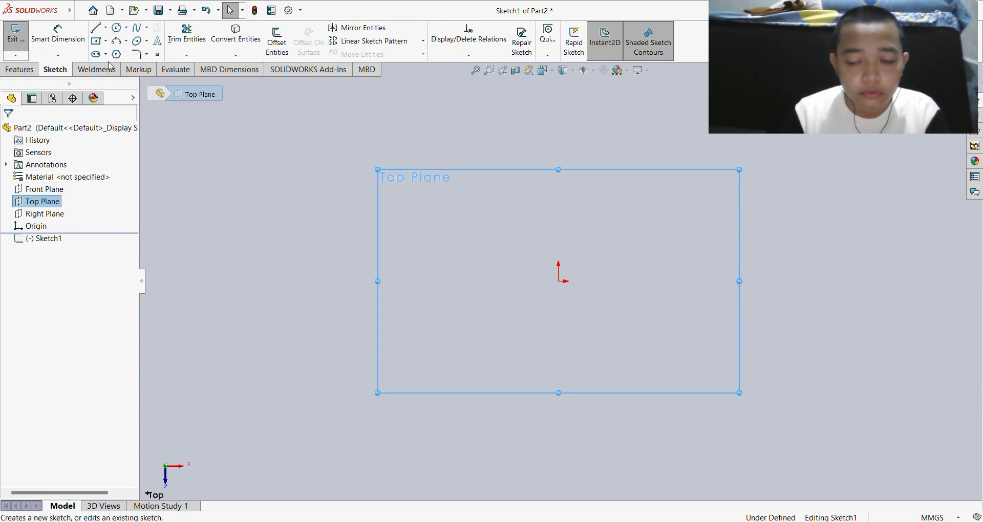
- Sketch a closed six-line stepped profile from the origin, about 96 mm long, with a 45° slope up to a taller right portion
{"action": "left_click", "coordinate": [97, 29]}
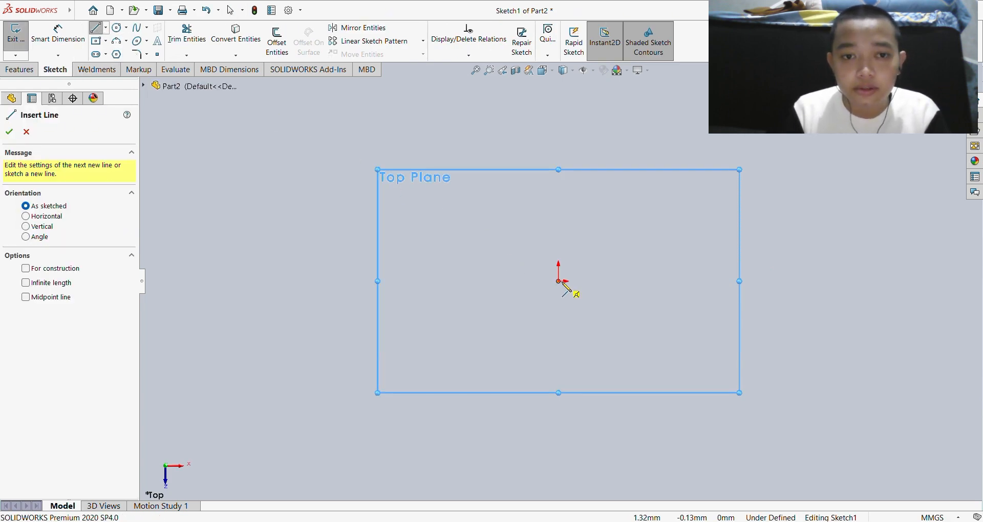
{"action": "left_click", "coordinate": [558, 281]}
{"action": "left_click", "coordinate": [559, 211]}
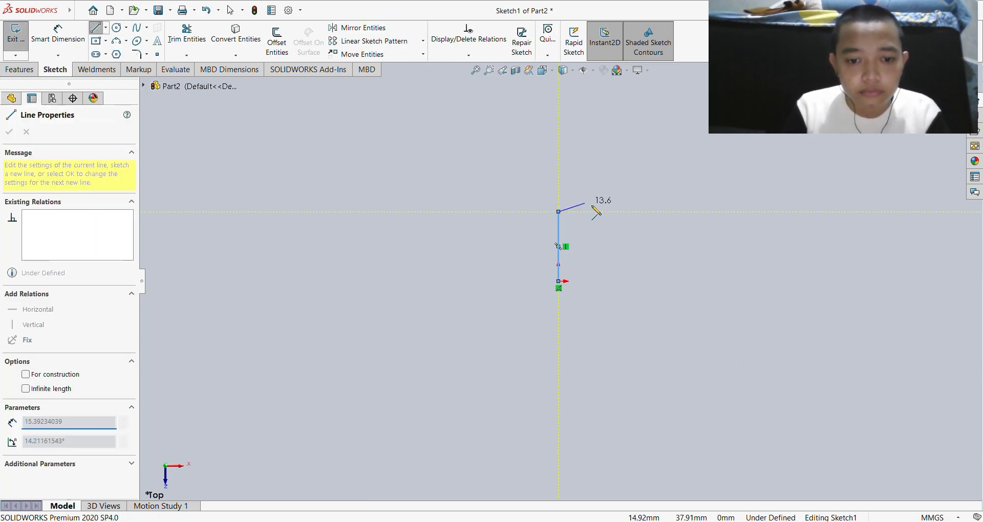
{"action": "left_click", "coordinate": [636, 212]}
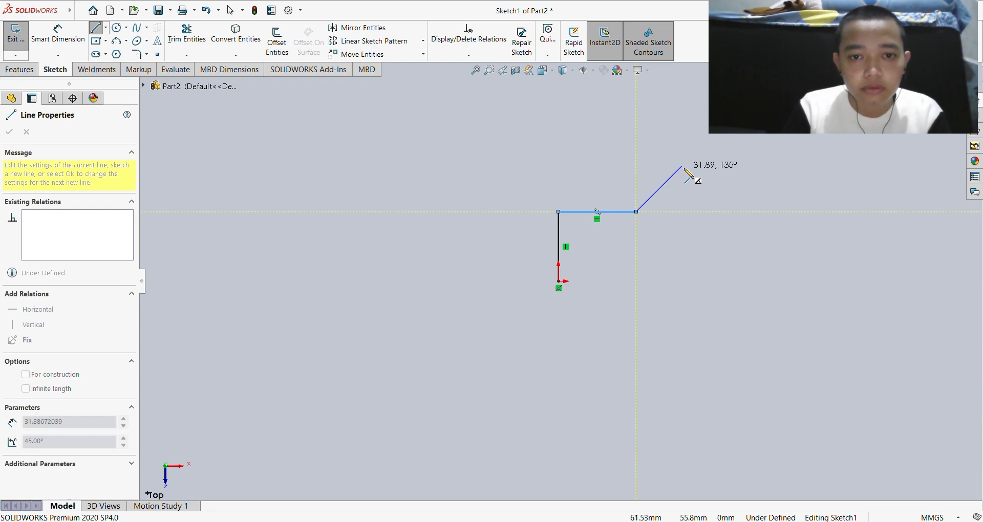
{"action": "left_click", "coordinate": [681, 166]}
{"action": "left_click", "coordinate": [754, 166]}
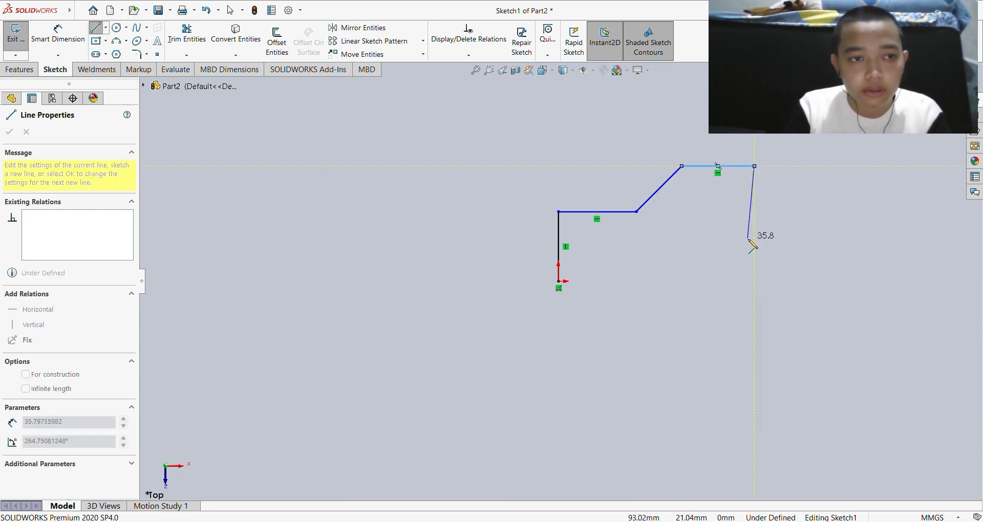
{"action": "left_click", "coordinate": [755, 281]}
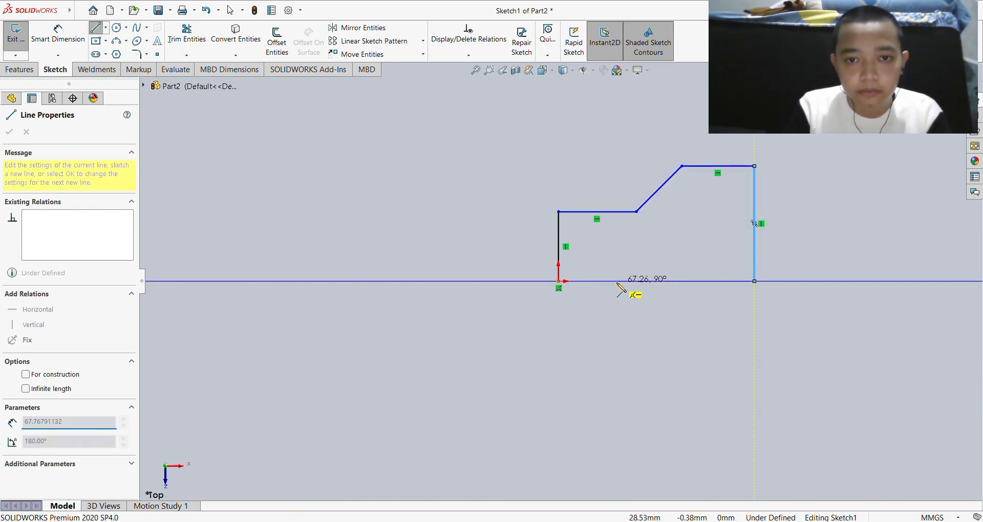
{"action": "left_click", "coordinate": [558, 281]}
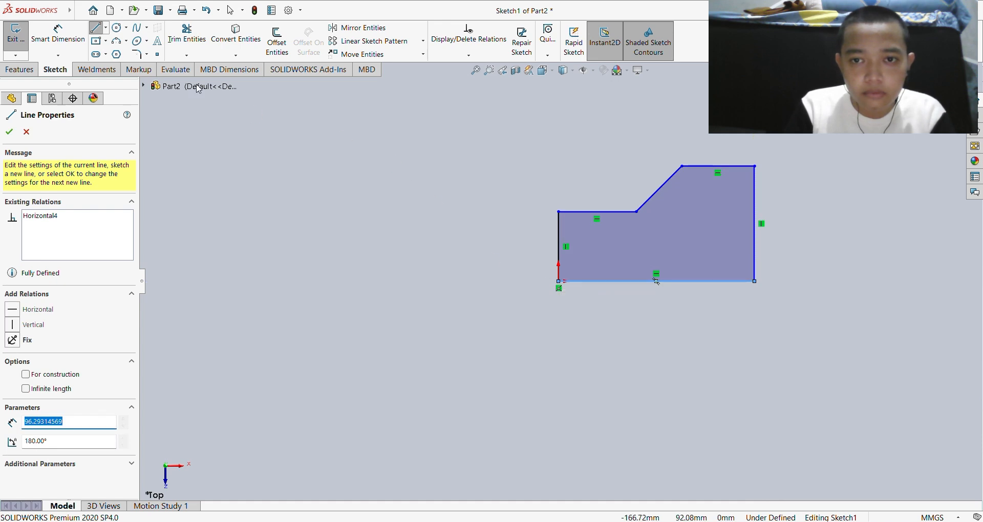
- Dimension the angle between the lower step's upper edge and the sloped line as 130°
{"action": "left_click", "coordinate": [58, 33]}
{"action": "left_click", "coordinate": [598, 211]}
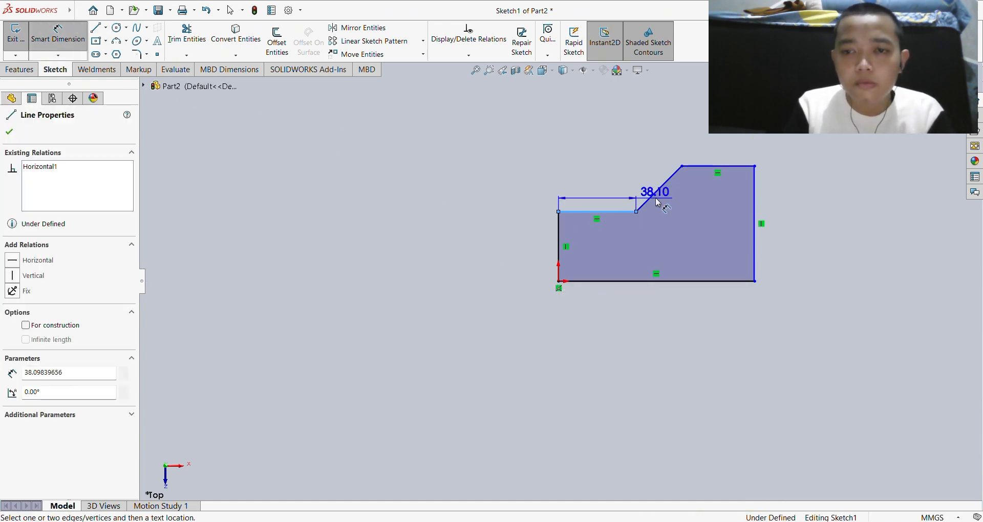
{"action": "left_click", "coordinate": [660, 188]}
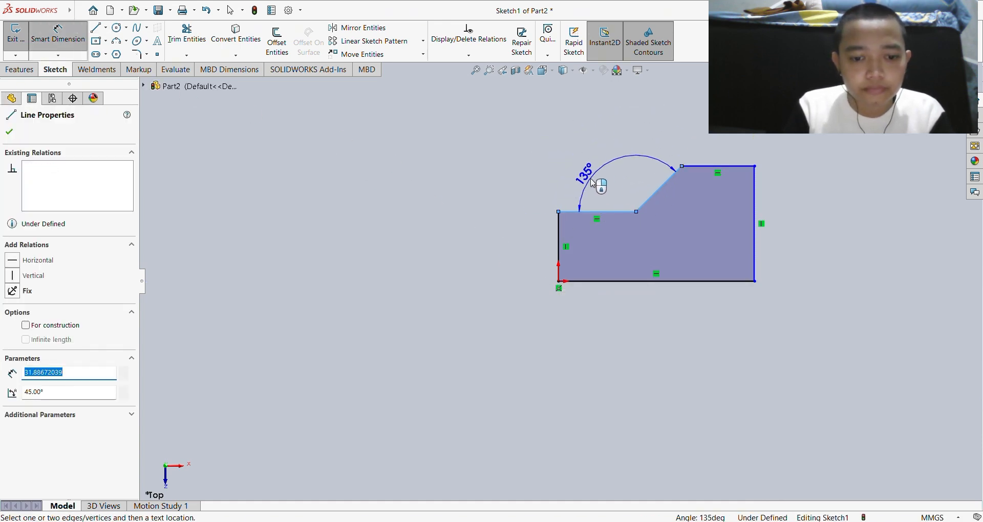
{"action": "left_click", "coordinate": [599, 179]}
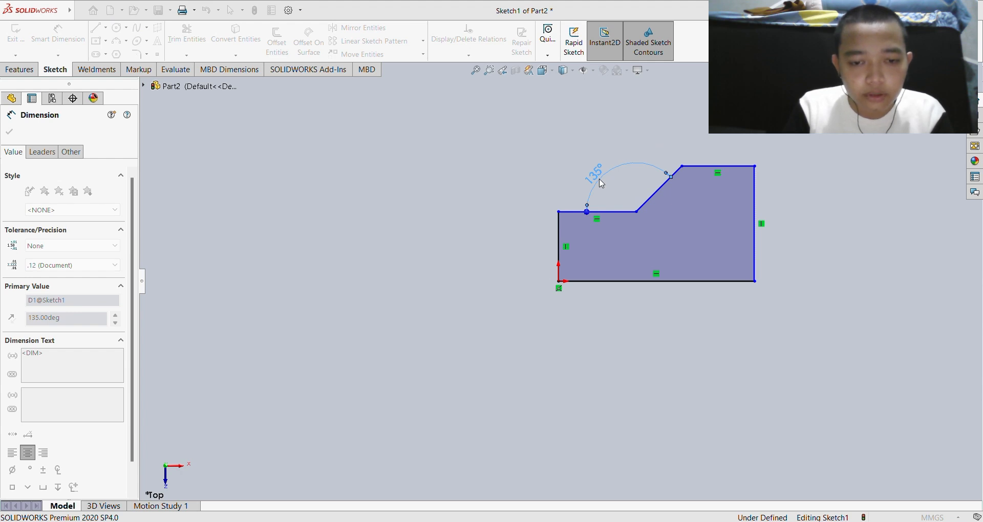
{"action": "type", "text": "130"}
{"action": "key", "text": "Return"}
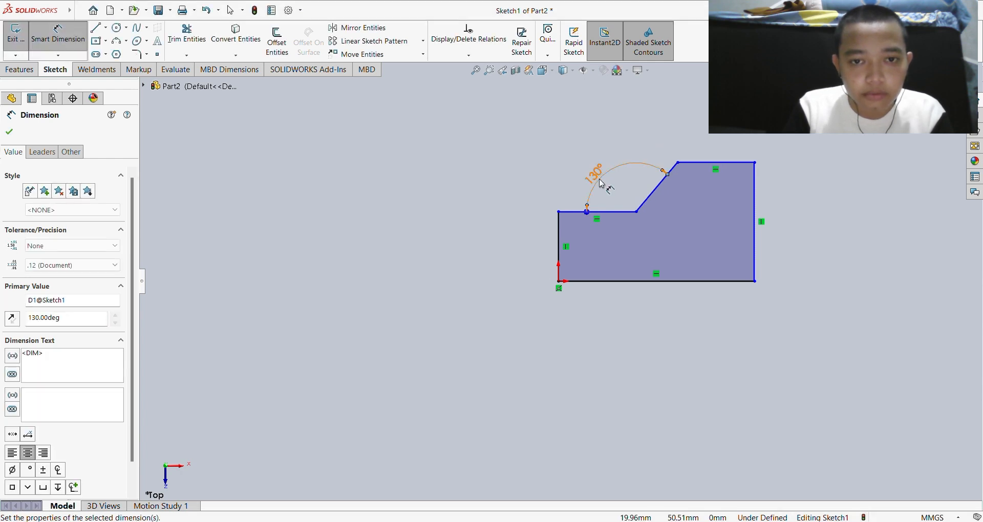
- Dimension the profile's left vertical edge to 20 mm
{"action": "left_click", "coordinate": [559, 252]}
{"action": "left_click", "coordinate": [487, 252]}
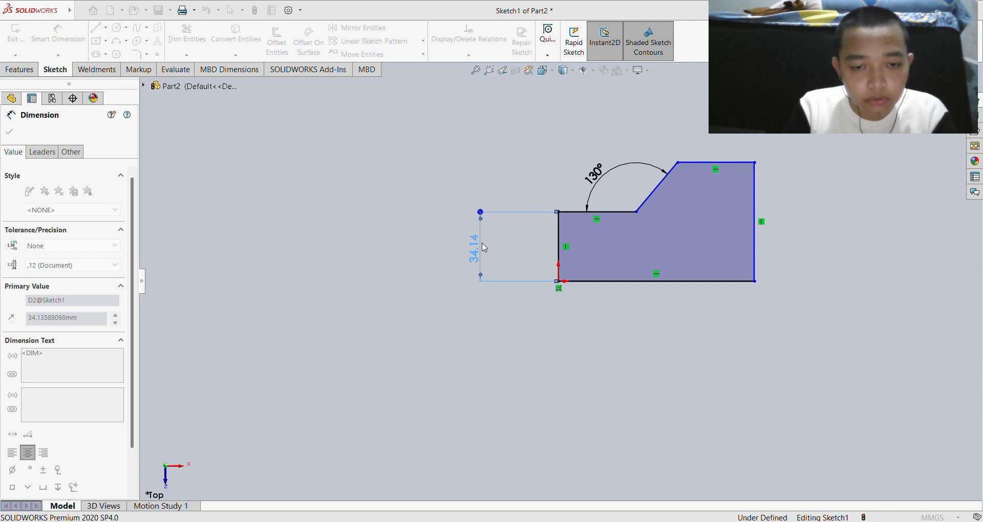
{"action": "type", "text": "20"}
{"action": "key", "text": "Return"}
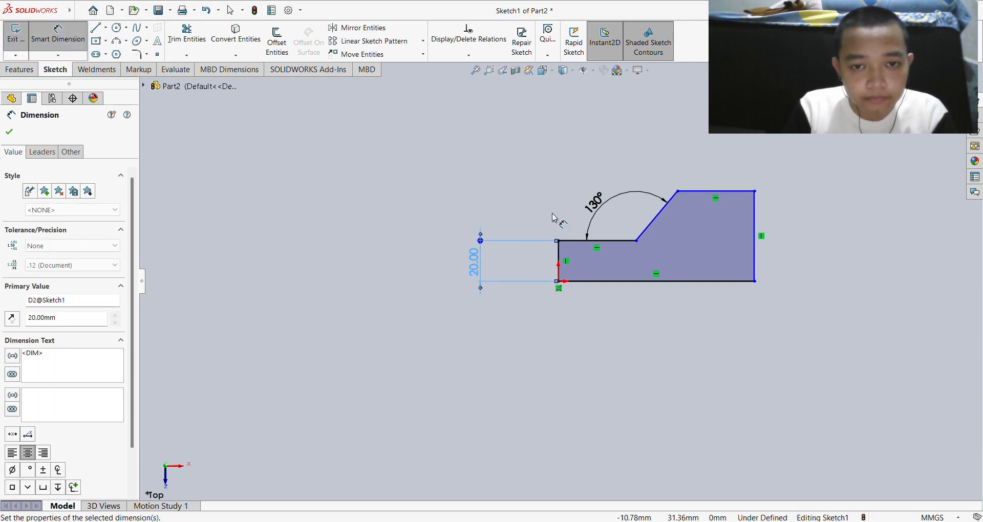
- Dimension the profile's topmost horizontal edge to 53 mm
{"action": "left_click", "coordinate": [723, 192]}
{"action": "left_click", "coordinate": [751, 135]}
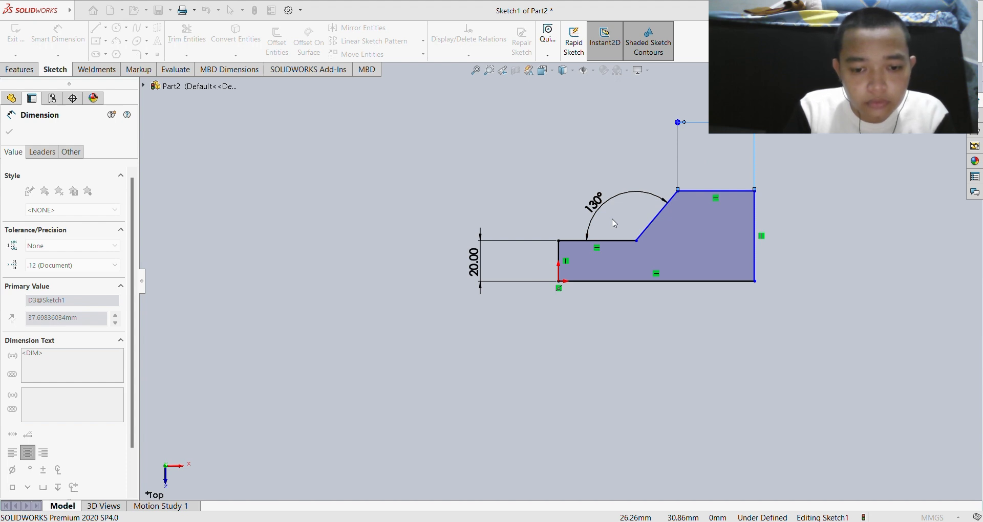
{"action": "type", "text": "53"}
{"action": "key", "text": "Return"}
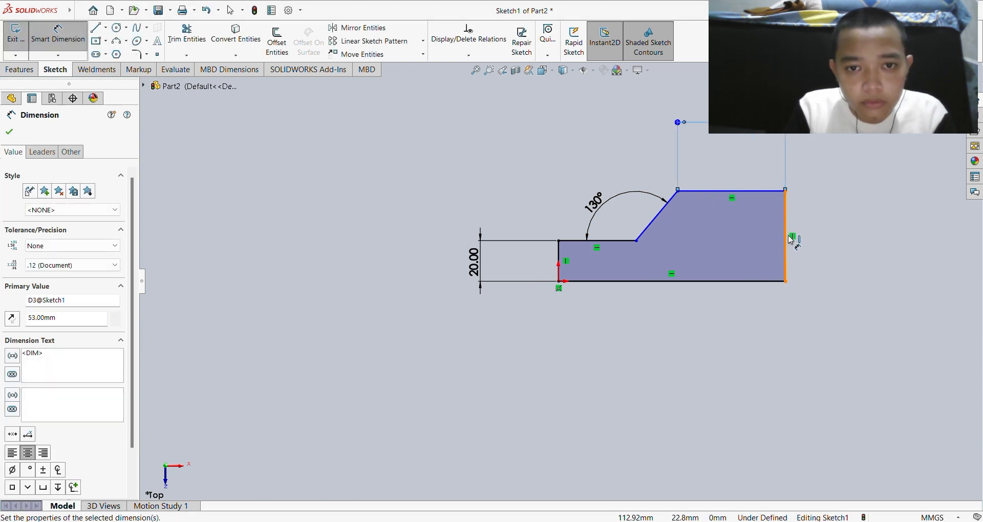
- Dimension the profile's right vertical edge to 40 mm
{"action": "left_click", "coordinate": [791, 239]}
{"action": "left_click", "coordinate": [859, 246]}
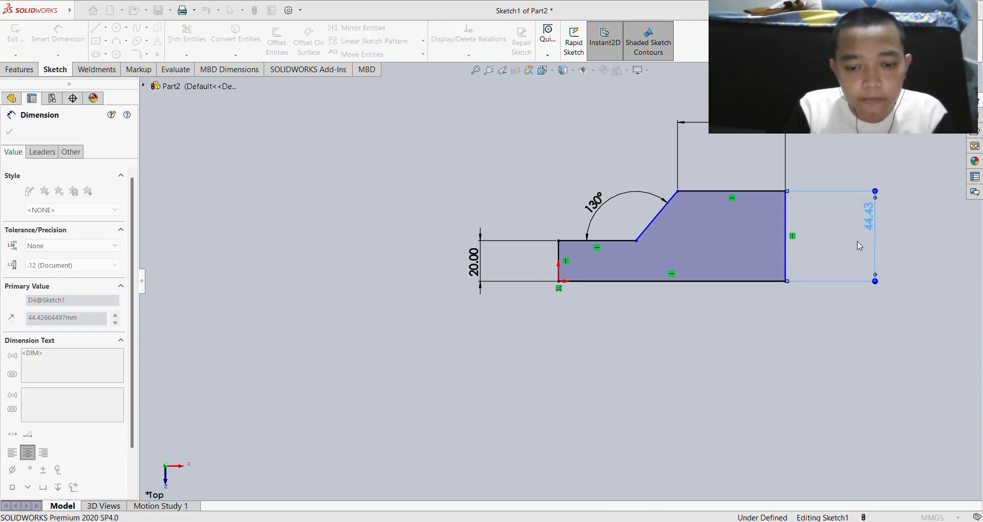
{"action": "type", "text": "40"}
{"action": "key", "text": "Return"}
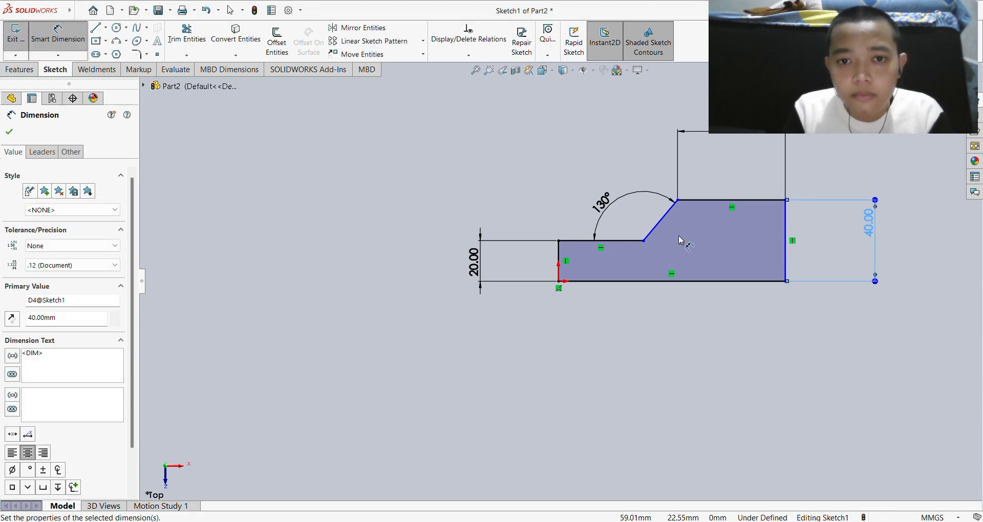
- Dimension the horizontal edge of the lower step to 50 mm
{"action": "left_click", "coordinate": [627, 241]}
{"action": "left_click", "coordinate": [572, 154]}
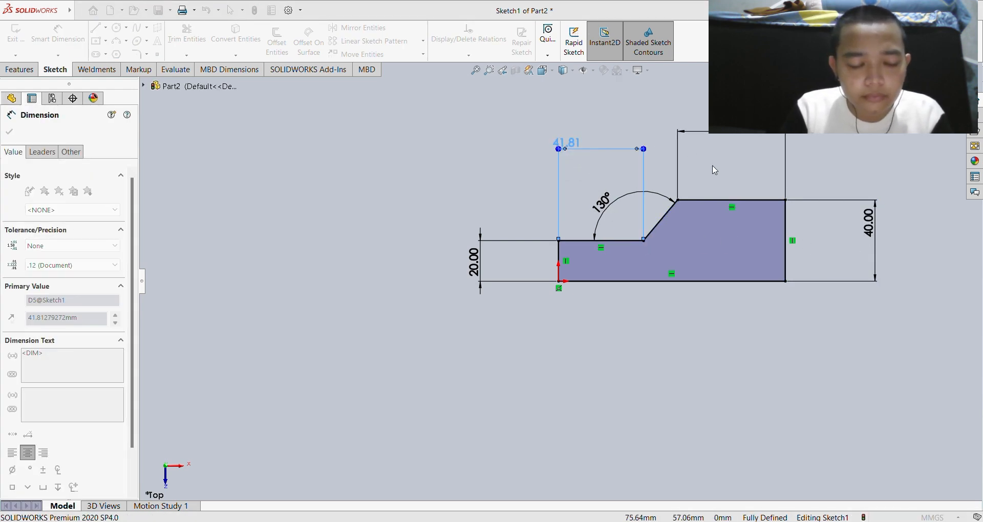
{"action": "type", "text": "50"}
{"action": "key", "text": "Return"}
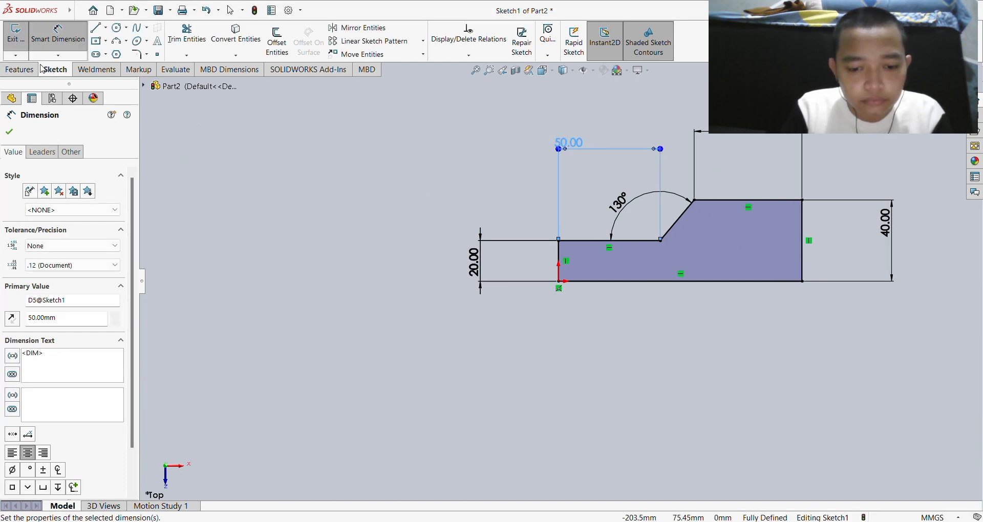
- Sketch two circles with radii of about 7.4 and 7.8 mm inside the taller portion, level with the lower step's upper edge
{"action": "left_click", "coordinate": [117, 27]}
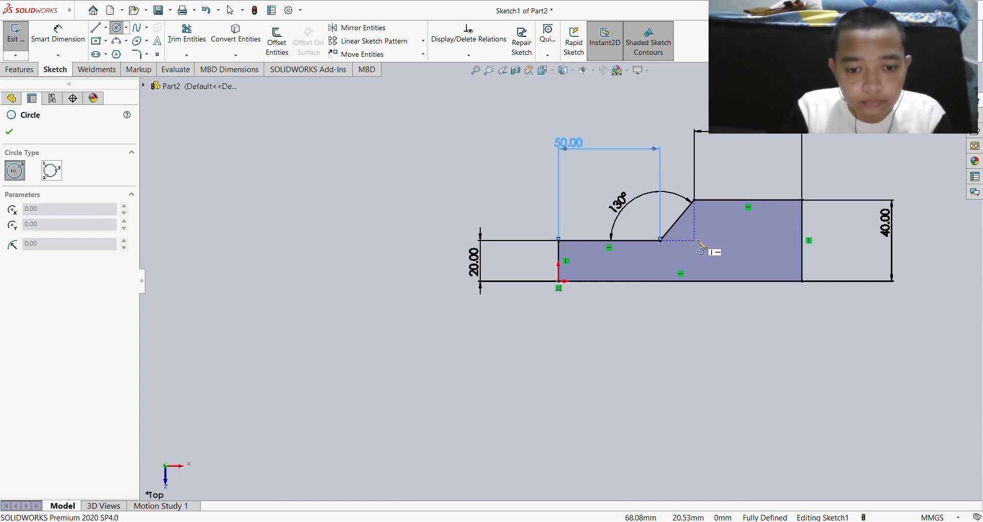
{"action": "left_click", "coordinate": [700, 241]}
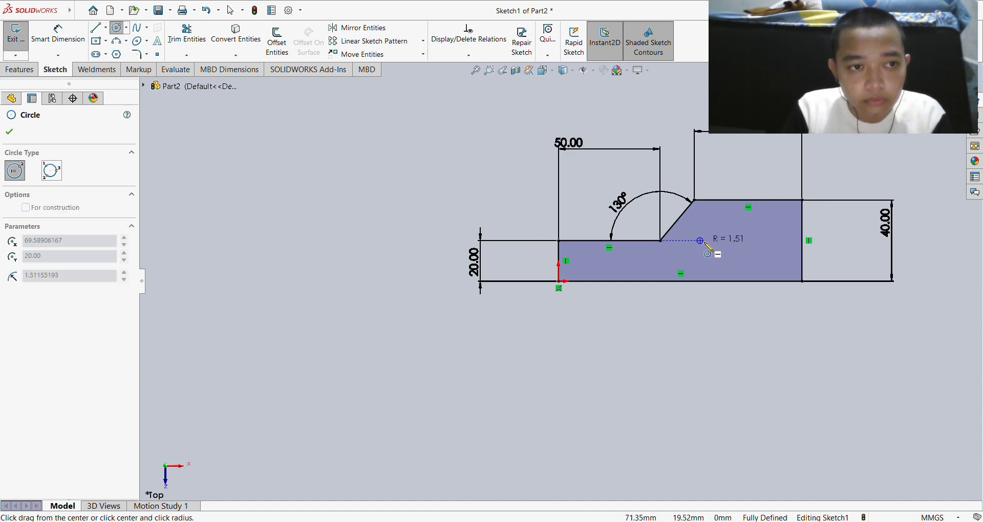
{"action": "left_click", "coordinate": [714, 256]}
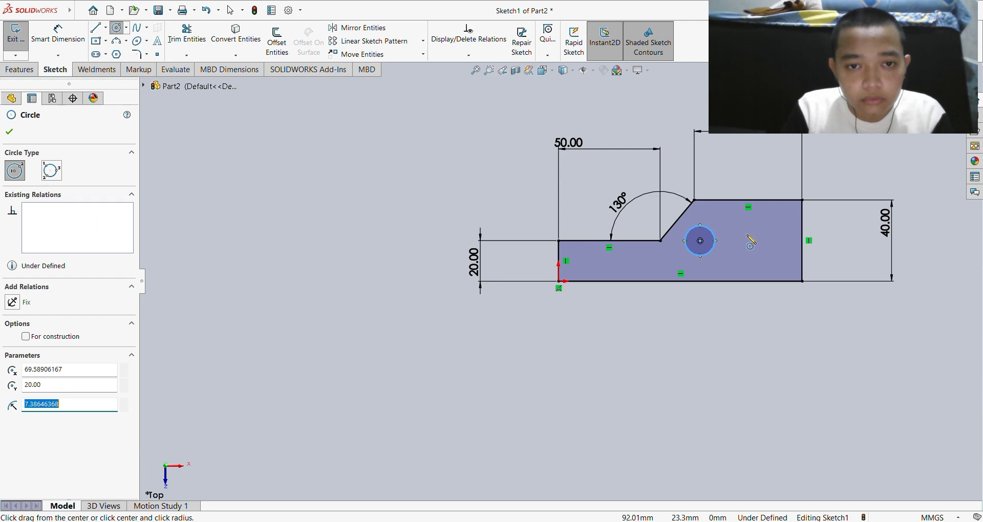
{"action": "left_click", "coordinate": [772, 241]}
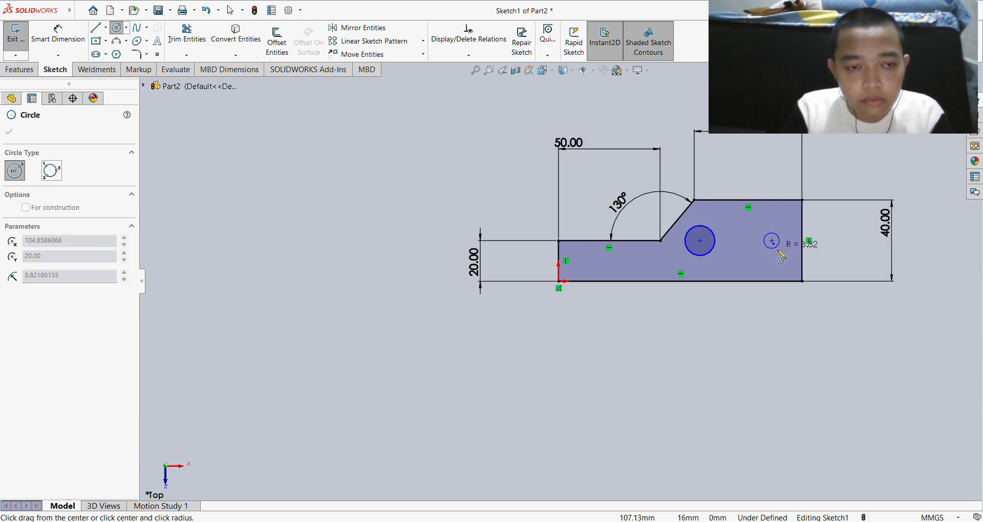
{"action": "left_click", "coordinate": [781, 255]}
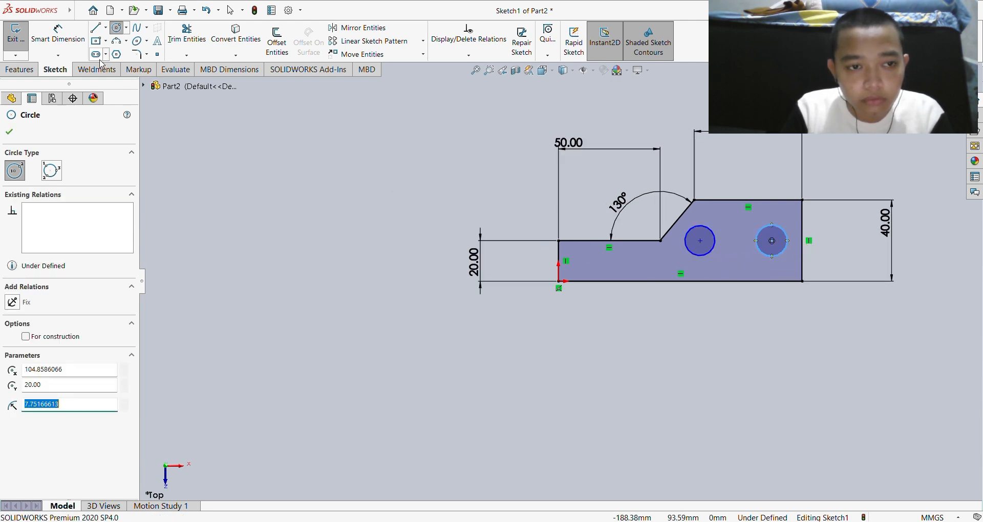
- Draw a horizontal construction line joining the centres of the two circles
{"action": "left_click", "coordinate": [58, 36]}
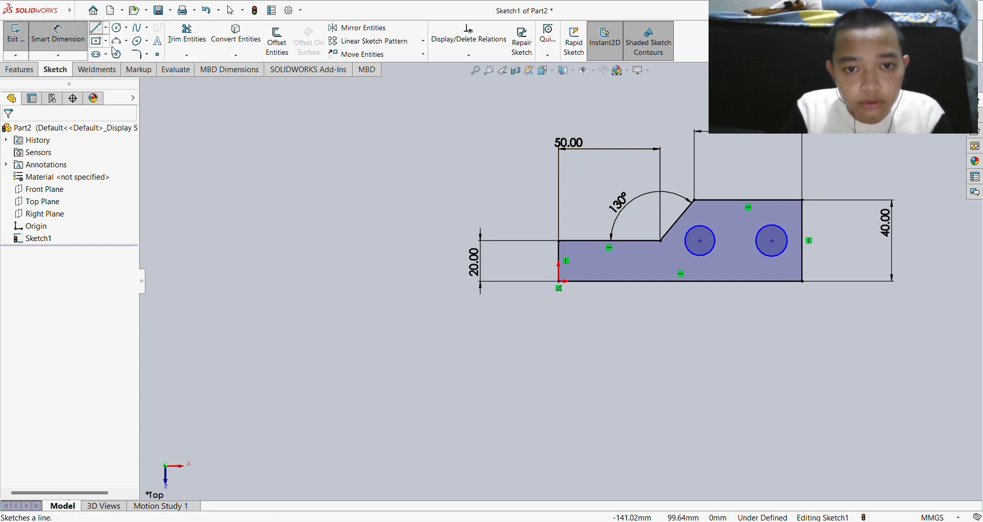
{"action": "left_click", "coordinate": [96, 28]}
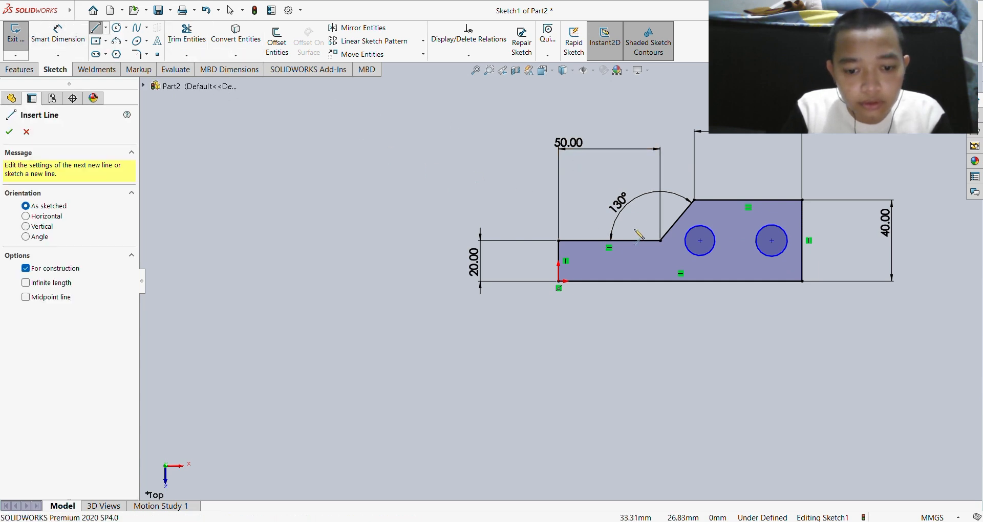
{"action": "left_click", "coordinate": [700, 241]}
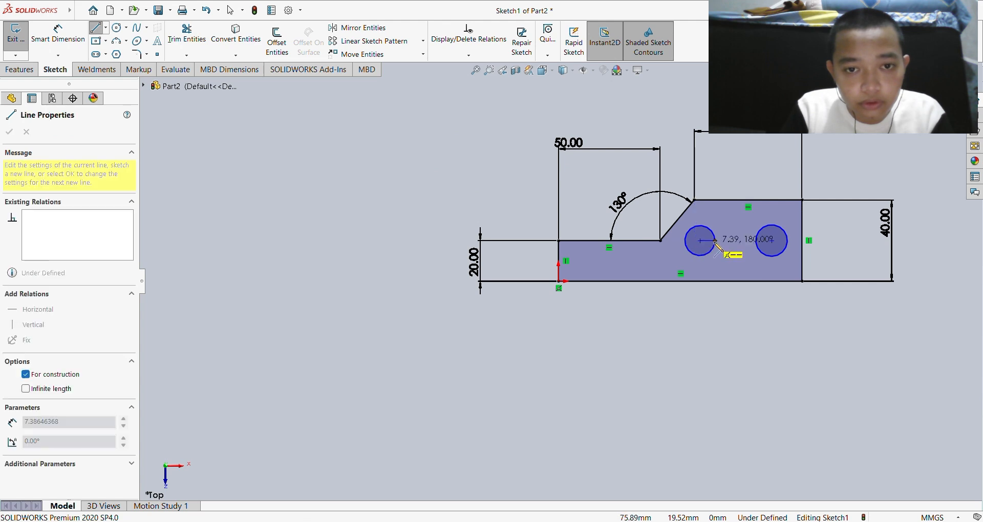
{"action": "left_click", "coordinate": [772, 241]}
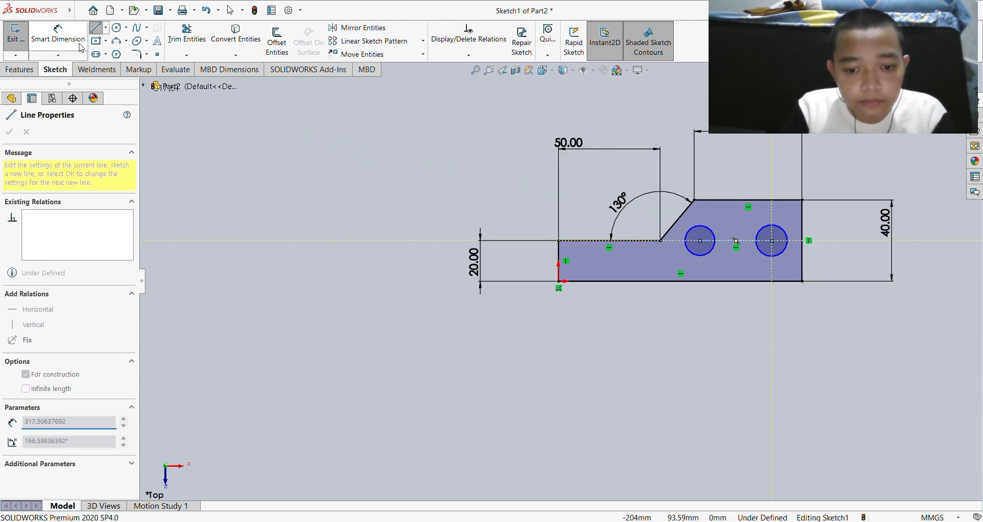
- Dimension both circles to a diameter of 5 mm
{"action": "left_click", "coordinate": [58, 32]}
{"action": "left_click", "coordinate": [709, 255]}
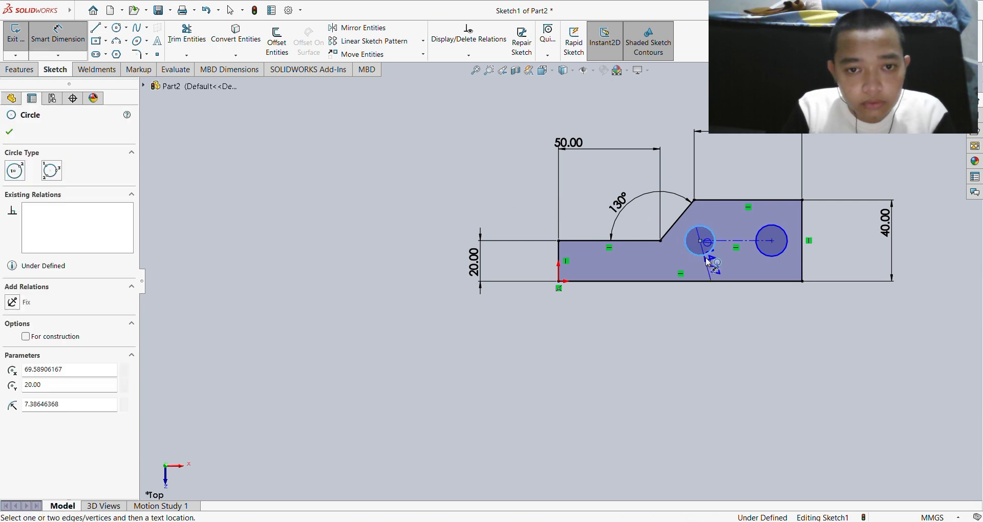
{"action": "left_click", "coordinate": [870, 146]}
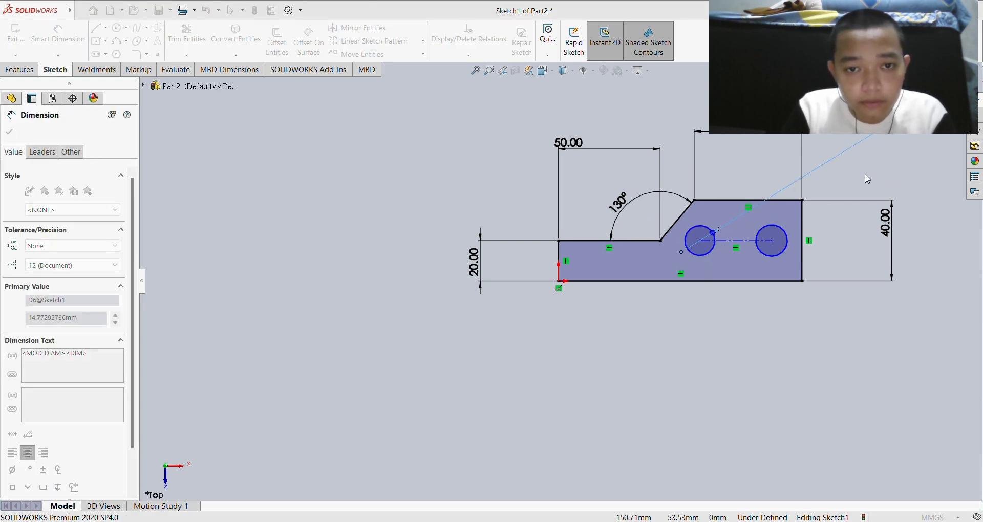
{"action": "left_click", "coordinate": [787, 248]}
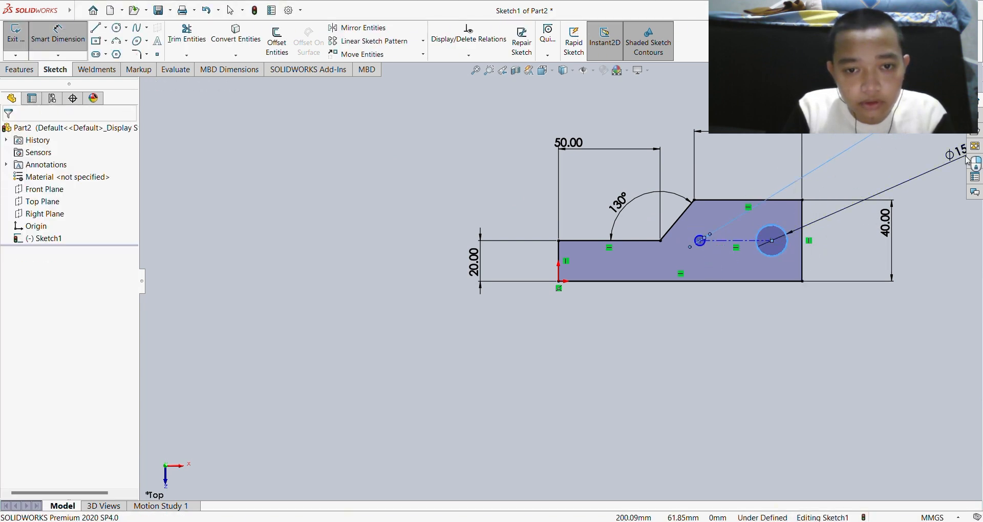
{"action": "left_click", "coordinate": [941, 164]}
{"action": "type", "text": "5.00mm"}
{"action": "key", "text": "Return"}
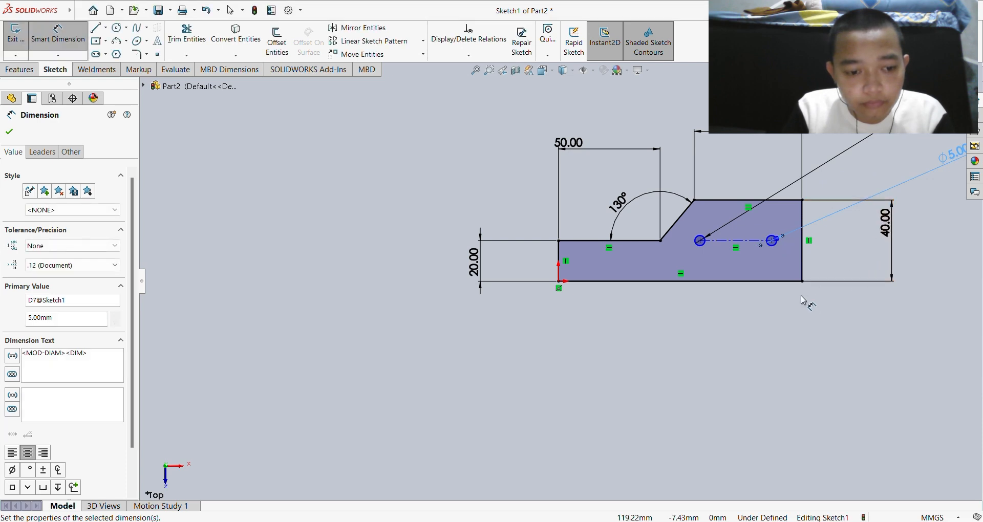
- Dimension the horizontal distance between the two circle centres to 30 mm
{"action": "scroll", "coordinate": [778, 274], "scroll_direction": "up", "scroll_amount": 1}
{"action": "scroll", "coordinate": [773, 271], "scroll_direction": "down", "scroll_amount": 1}
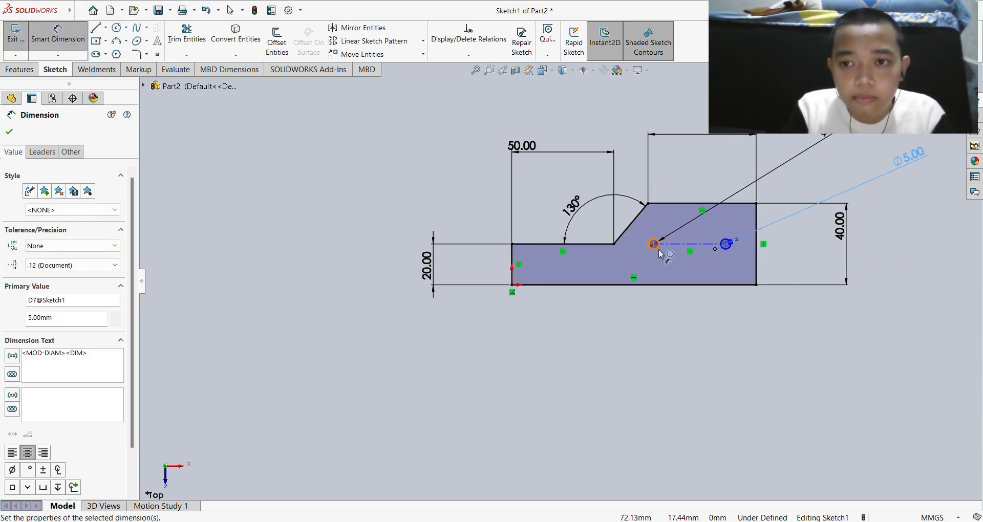
{"action": "left_click", "coordinate": [656, 245]}
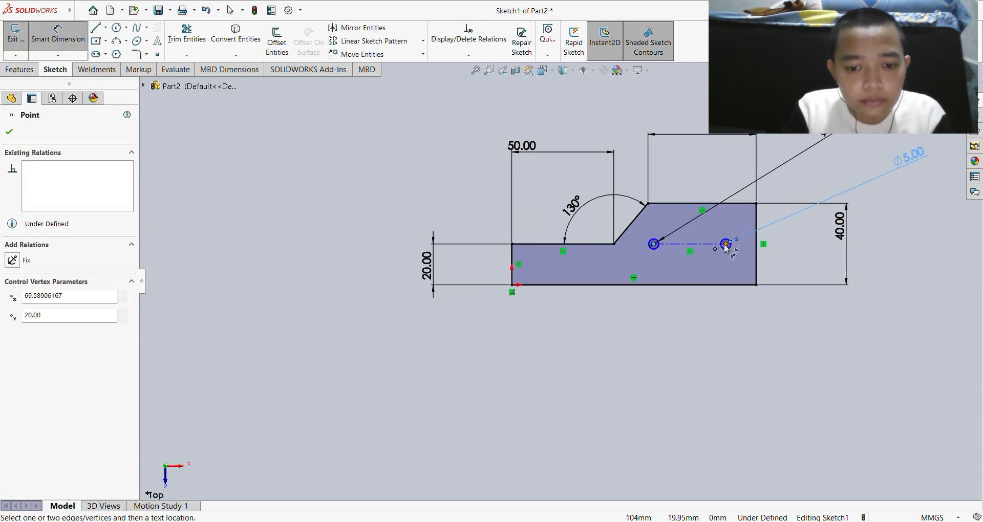
{"action": "left_click", "coordinate": [726, 245]}
{"action": "left_click", "coordinate": [727, 161]}
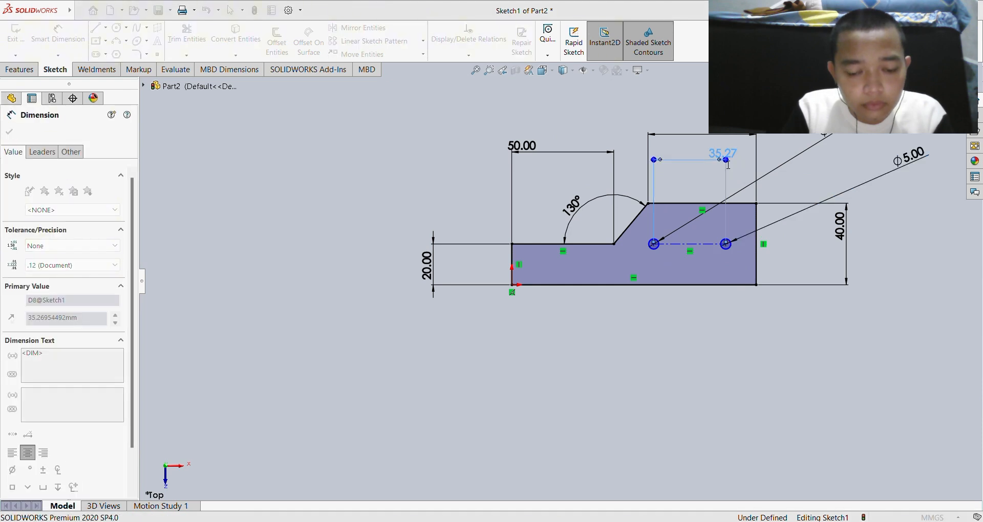
{"action": "type", "text": "30"}
{"action": "key", "text": "Return"}
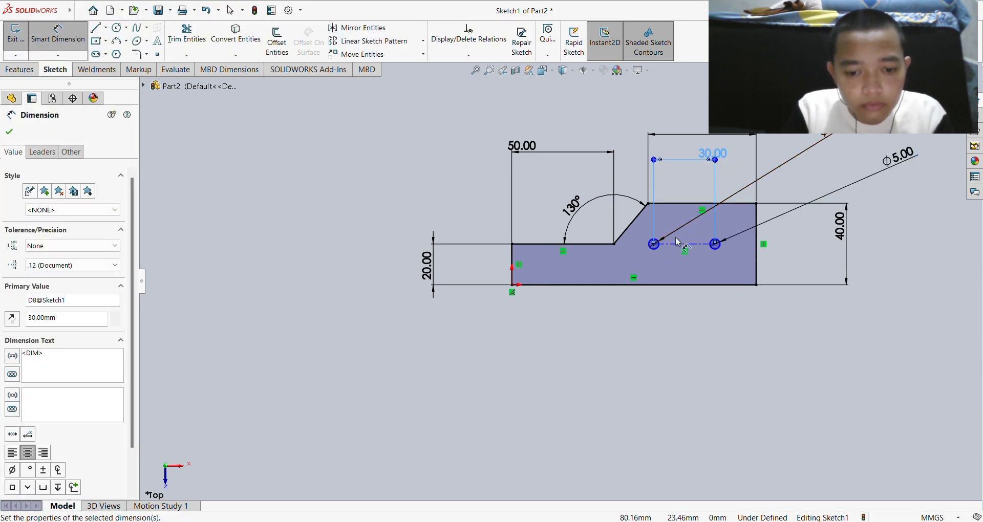
- Dimension the distance from the right circle's centre to the profile's right vertical edge to 20 mm
{"action": "left_click", "coordinate": [717, 245]}
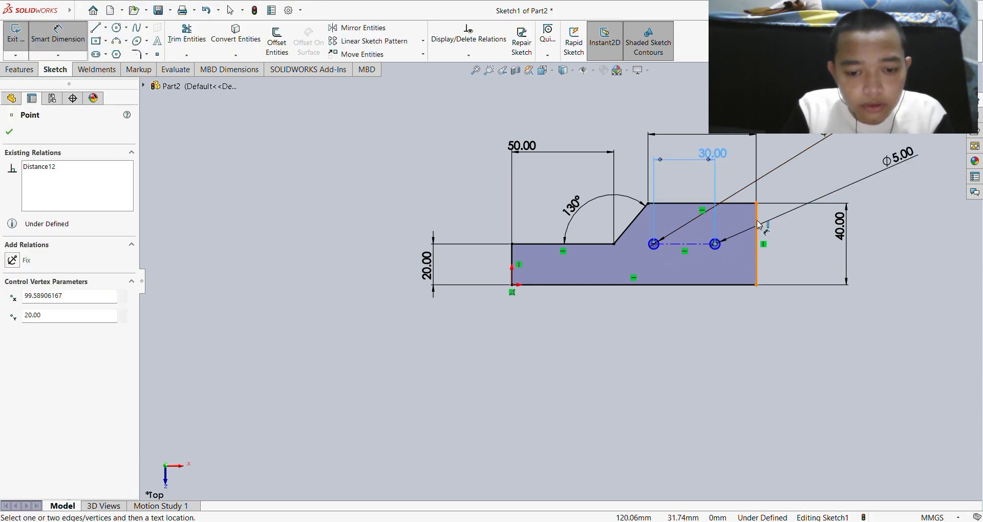
{"action": "left_click", "coordinate": [756, 215]}
{"action": "left_click", "coordinate": [788, 186]}
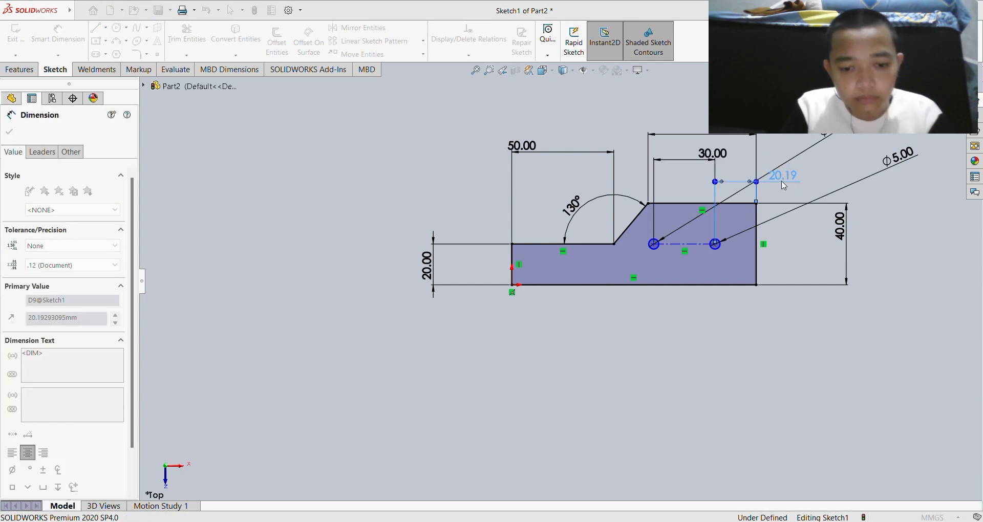
{"action": "type", "text": "20"}
{"action": "key", "text": "Return"}
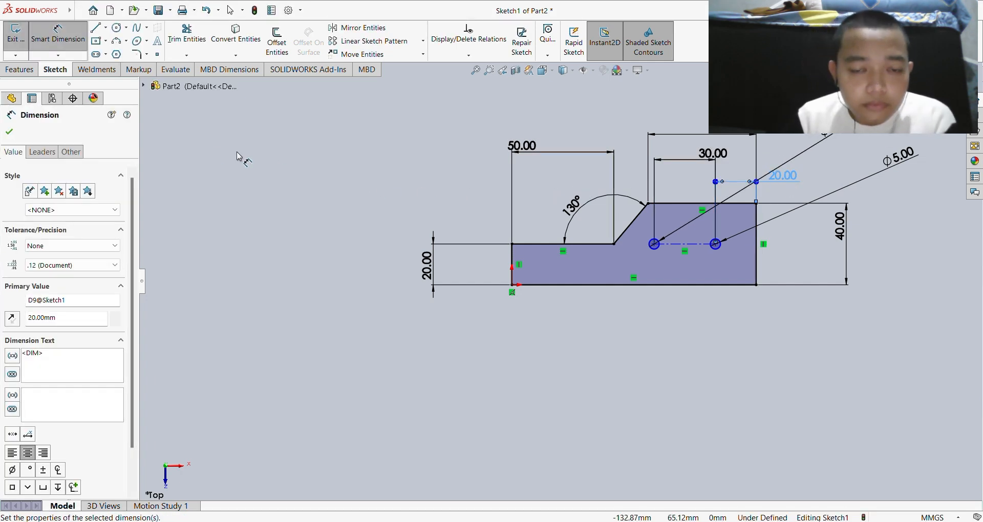
{"action": "left_click", "coordinate": [10, 134]}
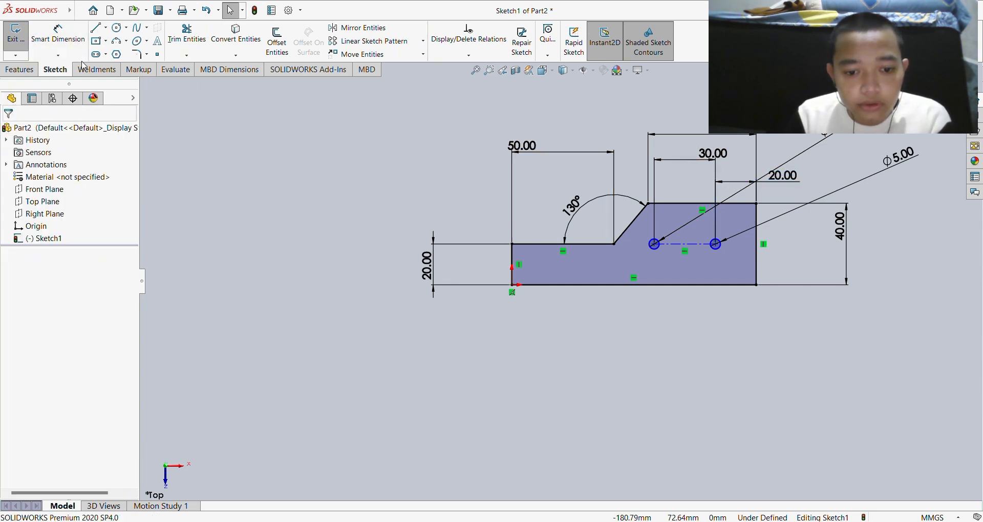
- Convert the profile's bottom horizontal line into construction geometry
{"action": "left_click", "coordinate": [576, 286]}
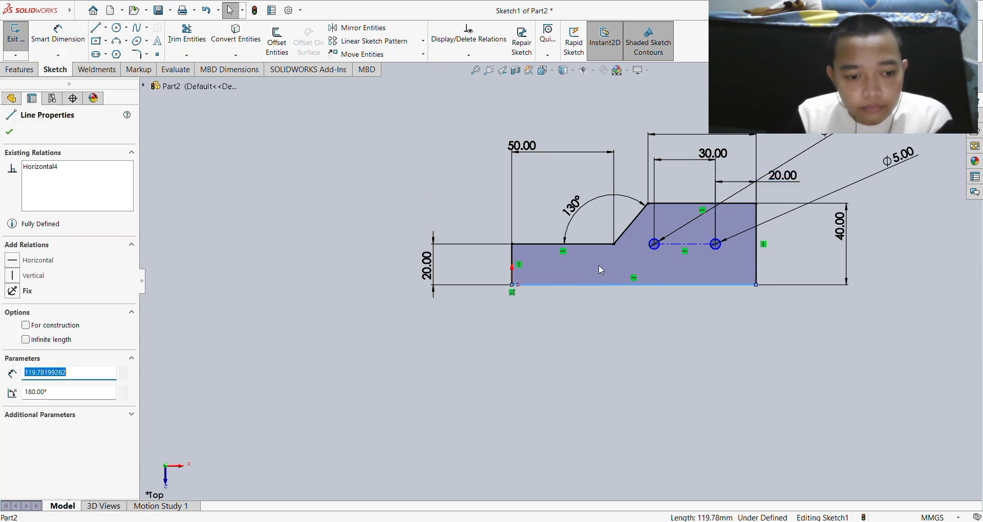
{"action": "left_click", "coordinate": [616, 251]}
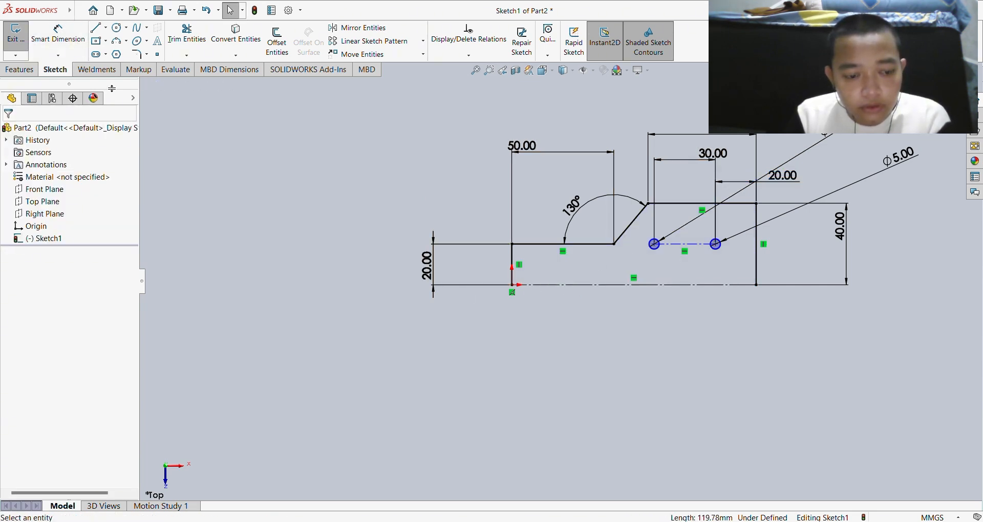
{"action": "left_click", "coordinate": [16, 69]}
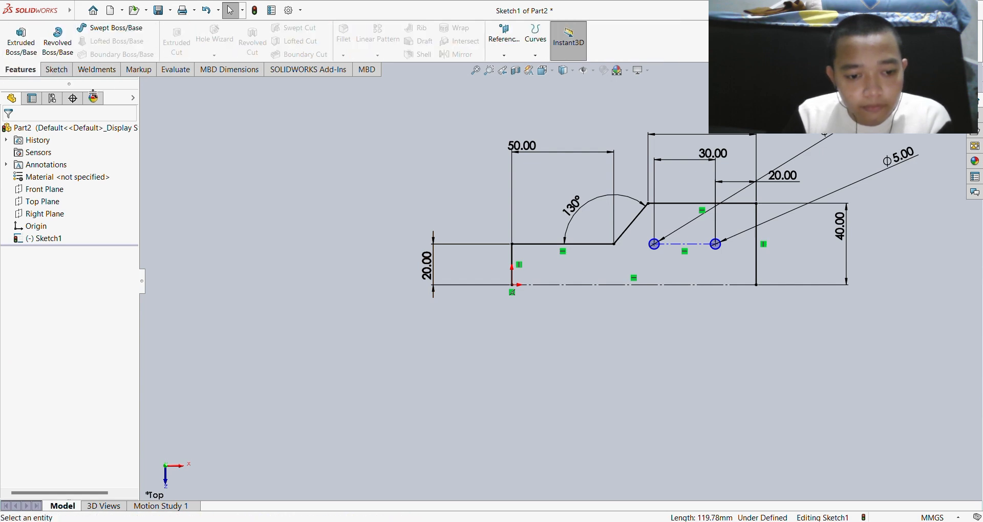
{"action": "left_click", "coordinate": [57, 69]}
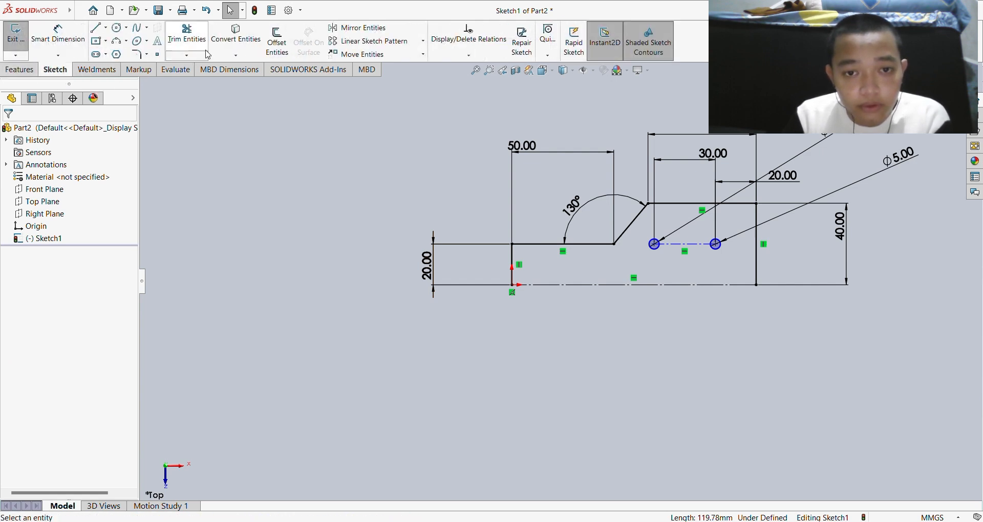
{"action": "left_click", "coordinate": [357, 27]}
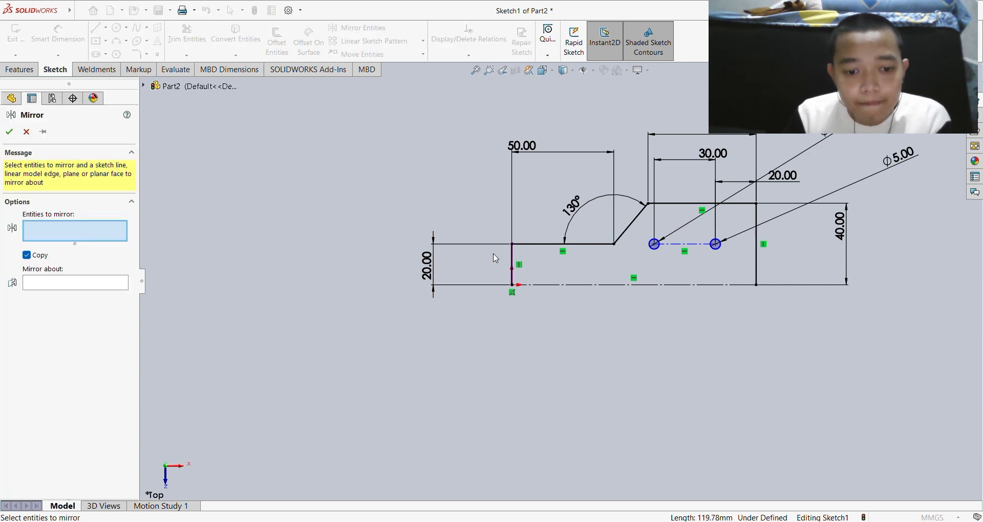
{"action": "left_click", "coordinate": [513, 262]}
{"action": "left_click", "coordinate": [545, 244]}
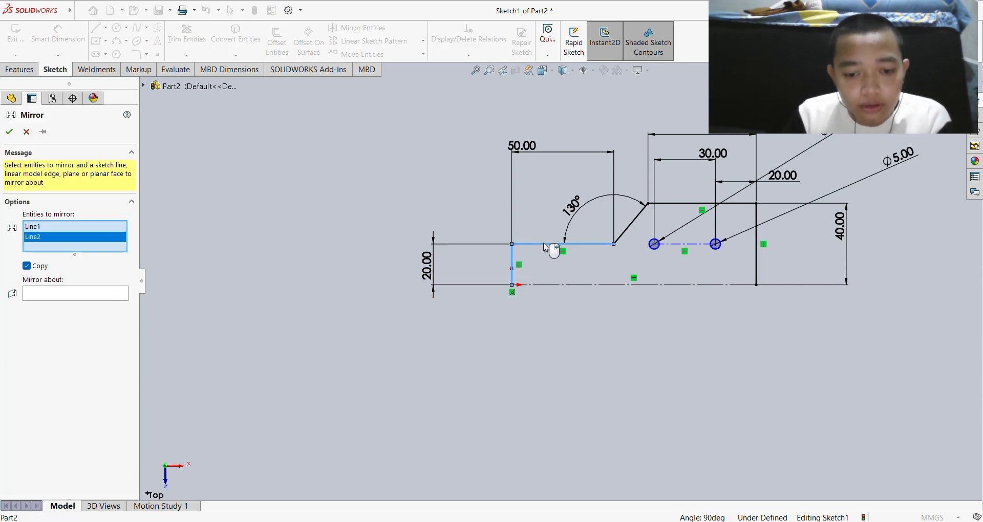
{"action": "left_click", "coordinate": [626, 237]}
{"action": "left_click", "coordinate": [672, 203]}
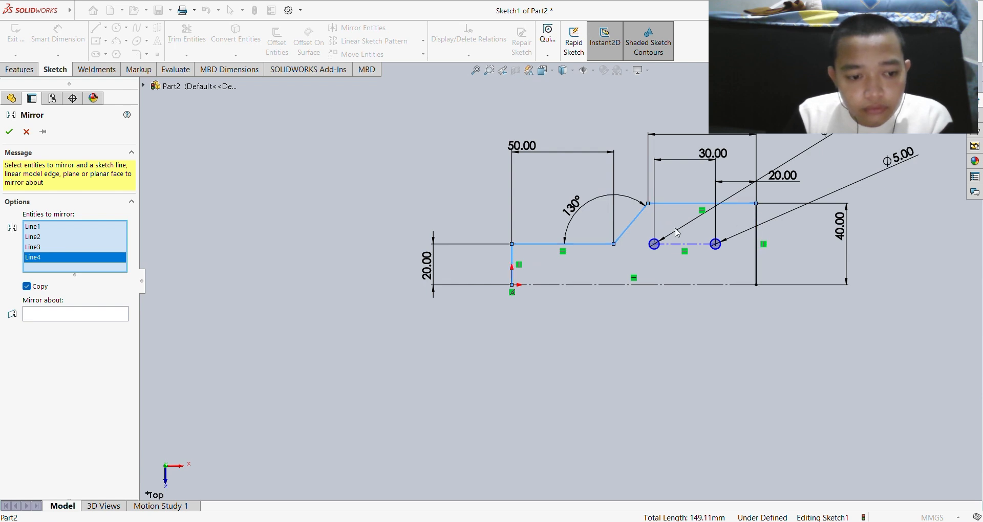
{"action": "left_click", "coordinate": [27, 132]}
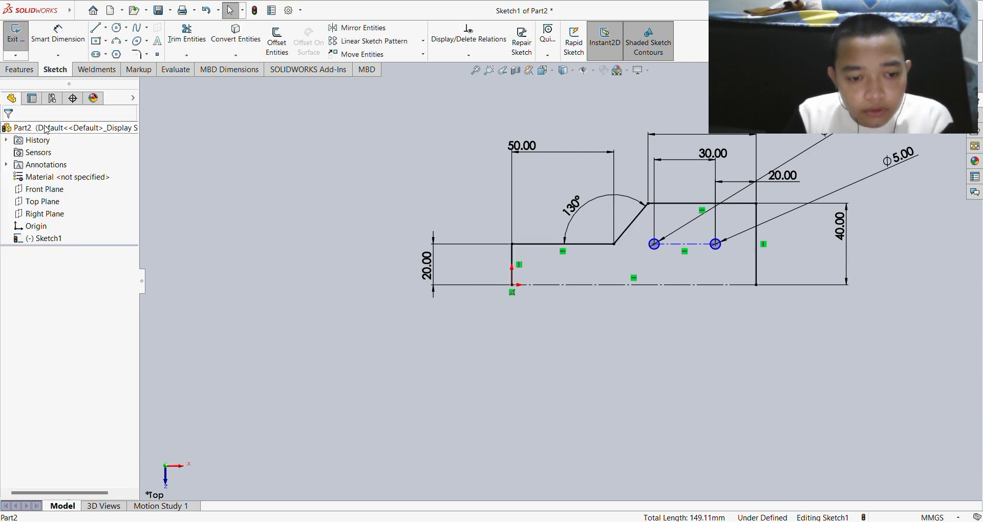
- Round the upper right corner of the profile with a 10 mm sketch fillet
{"action": "left_click", "coordinate": [140, 54]}
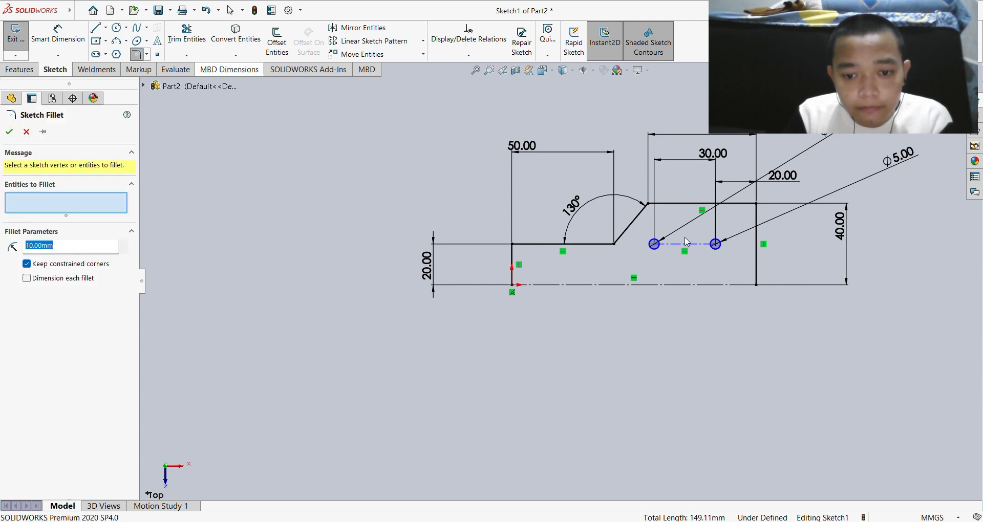
{"action": "left_click", "coordinate": [756, 206]}
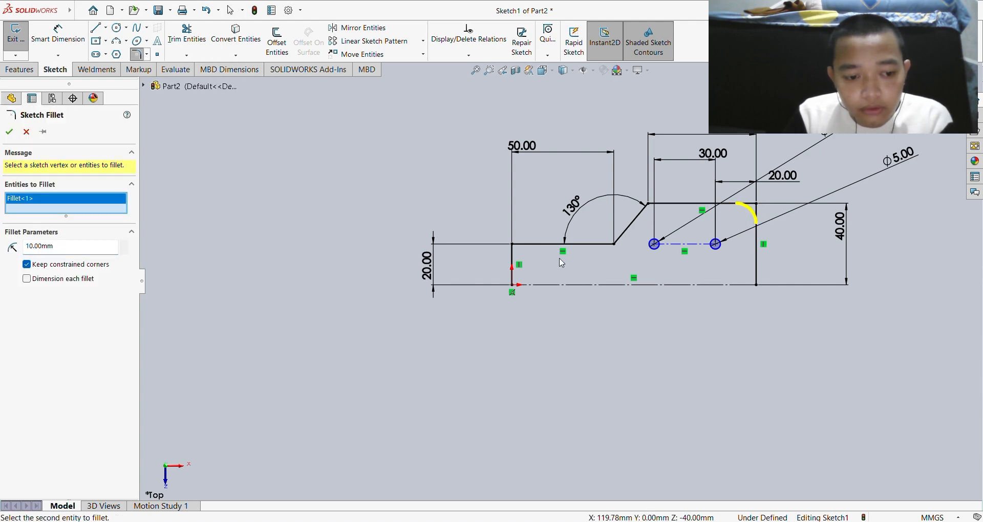
{"action": "left_click", "coordinate": [10, 133]}
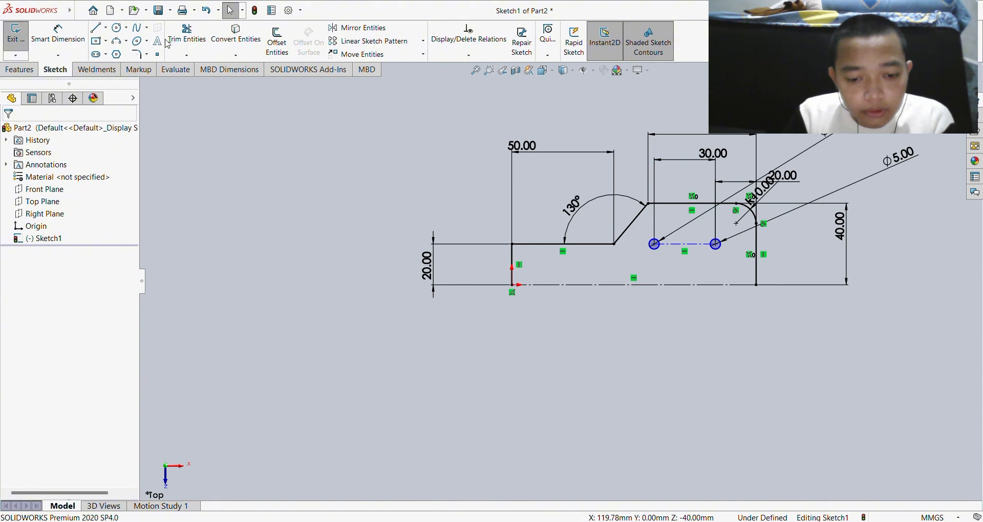
- Mirror the profile lines, corner arc, both circles and their joining construction line about the bottom construction line, keeping the originals
{"action": "left_click", "coordinate": [359, 27]}
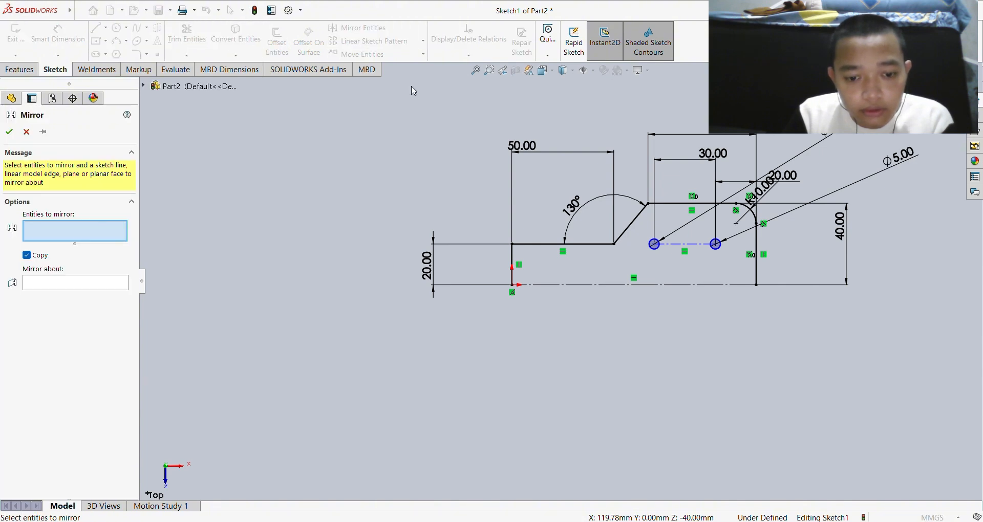
{"action": "left_click", "coordinate": [513, 264]}
{"action": "left_click", "coordinate": [539, 244]}
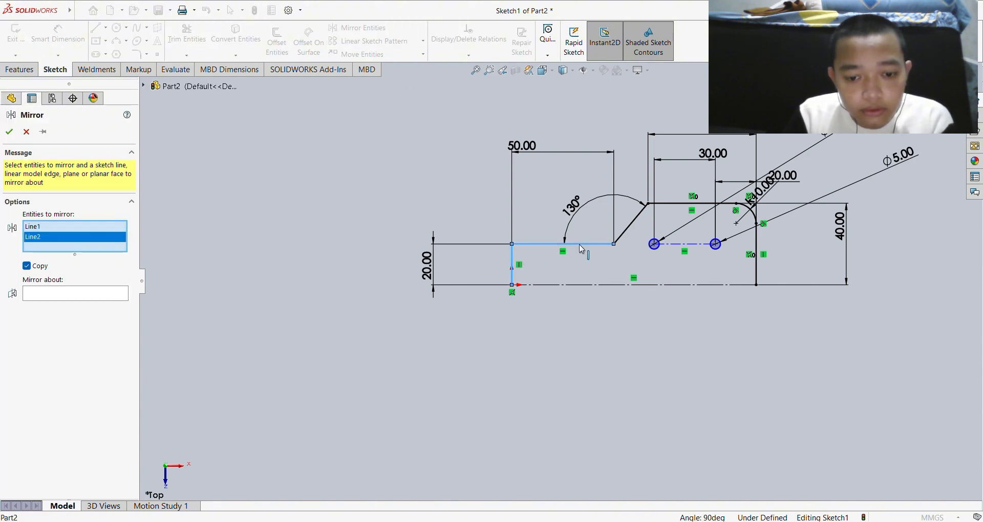
{"action": "left_click", "coordinate": [631, 225]}
{"action": "left_click", "coordinate": [671, 204]}
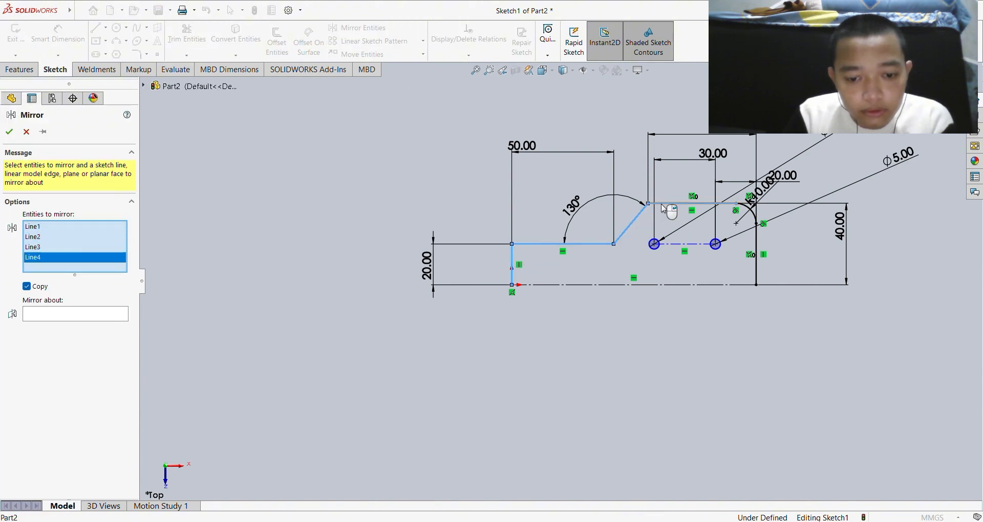
{"action": "left_click", "coordinate": [756, 220]}
{"action": "left_click", "coordinate": [757, 248]}
{"action": "left_click", "coordinate": [720, 249]}
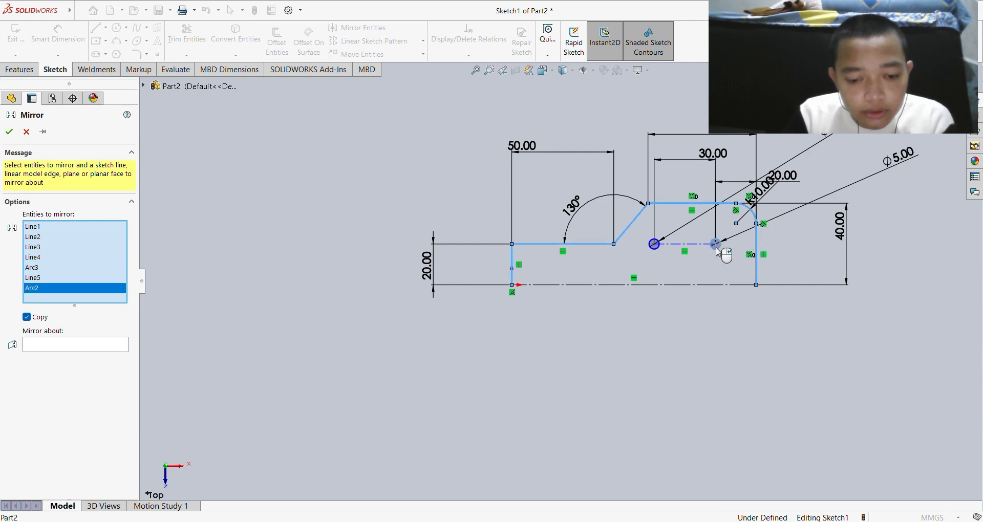
{"action": "left_click", "coordinate": [661, 252]}
{"action": "left_click", "coordinate": [668, 248]}
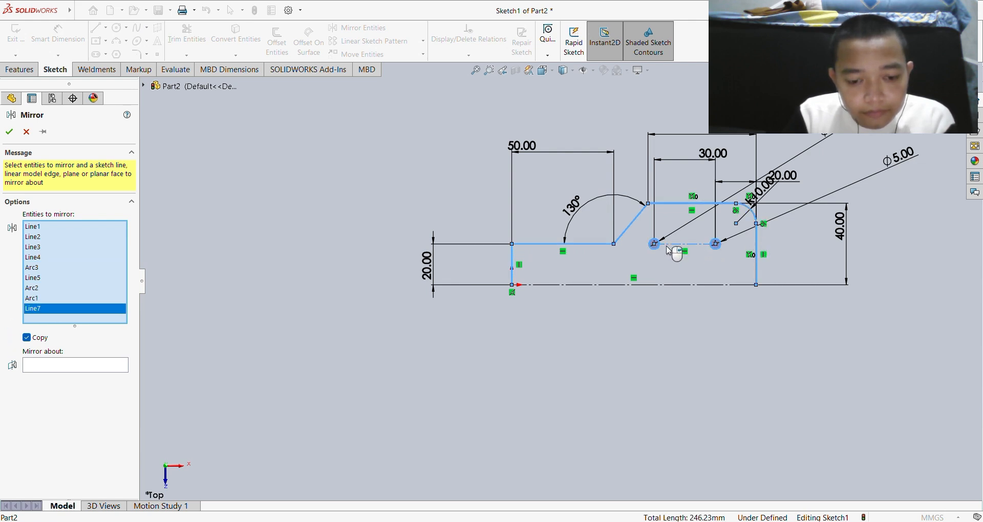
{"action": "left_click", "coordinate": [65, 366]}
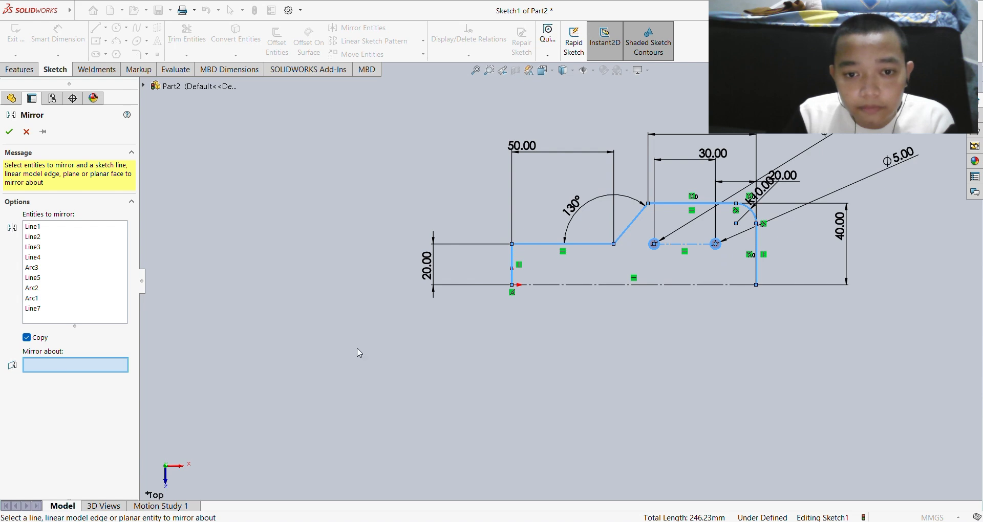
{"action": "left_click", "coordinate": [583, 291]}
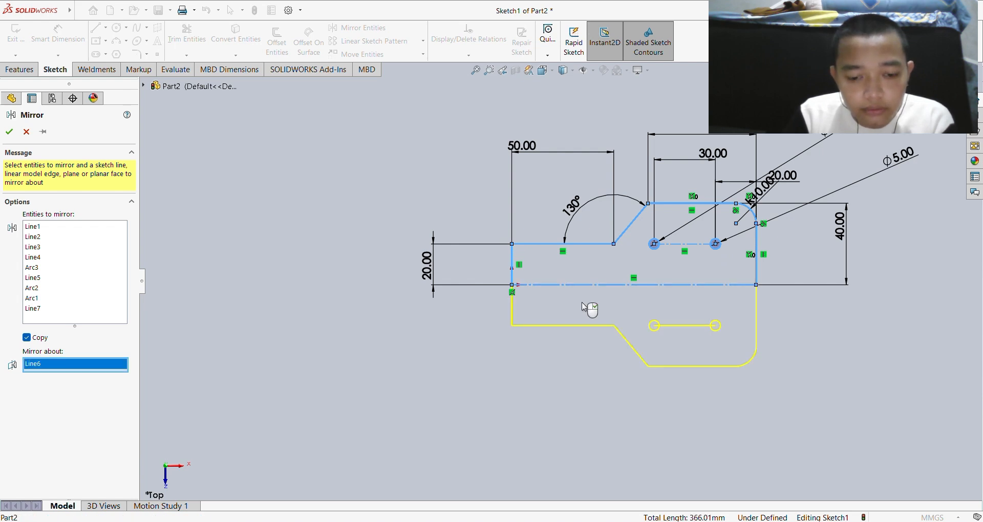
{"action": "scroll", "coordinate": [710, 366], "scroll_direction": "up", "scroll_amount": 1}
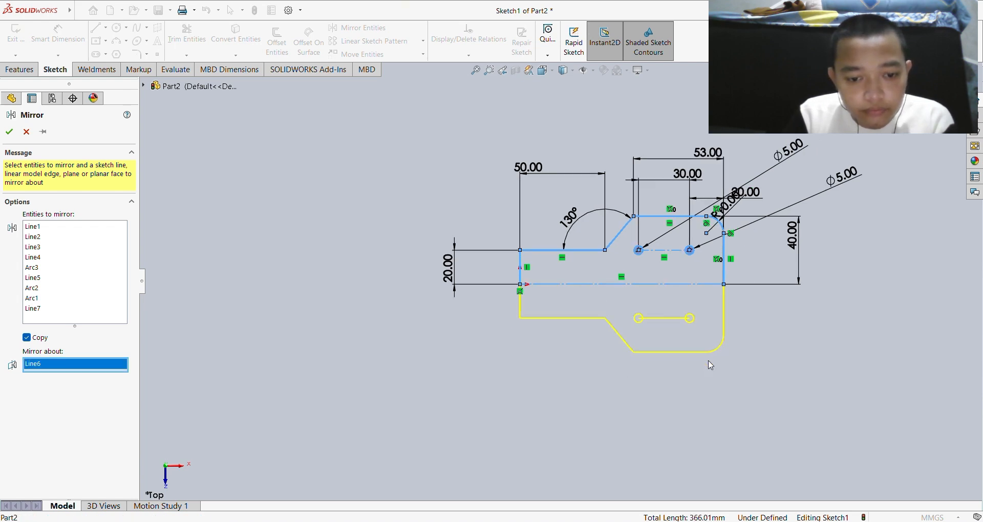
{"action": "left_click", "coordinate": [9, 134]}
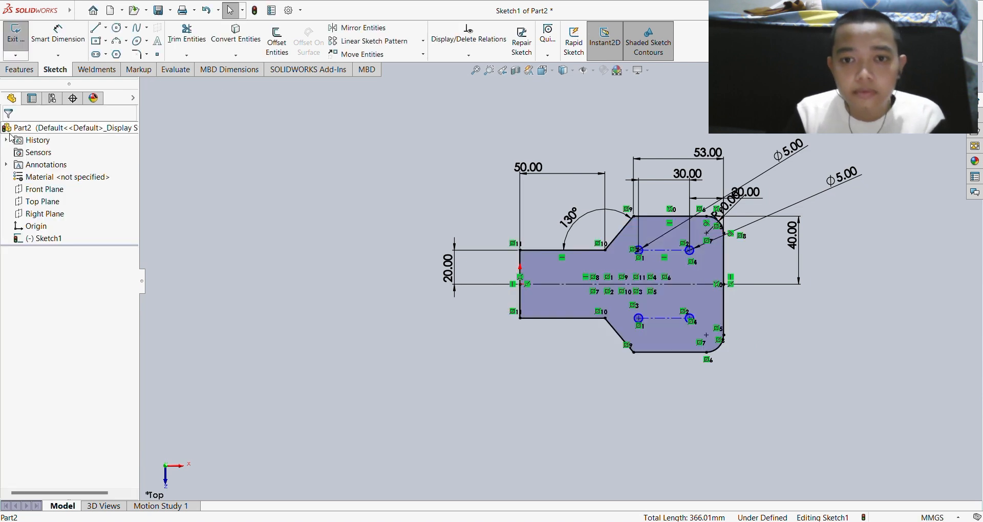
- Extrude the mirrored profile with its four holes as a Blind boss 10 mm deep from the sketch plane
{"action": "scroll", "coordinate": [442, 269], "scroll_direction": "up", "scroll_amount": 1}
{"action": "scroll", "coordinate": [452, 270], "scroll_direction": "down", "scroll_amount": 1}
{"action": "scroll", "coordinate": [352, 268], "scroll_direction": "down", "scroll_amount": 1}
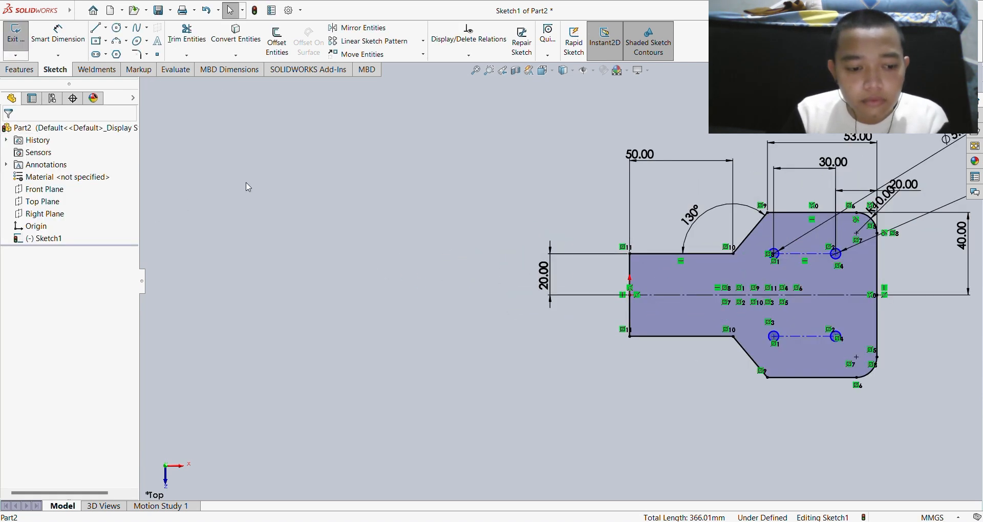
{"action": "scroll", "coordinate": [667, 281], "scroll_direction": "up", "scroll_amount": 1}
{"action": "scroll", "coordinate": [675, 285], "scroll_direction": "down", "scroll_amount": 2}
{"action": "scroll", "coordinate": [675, 285], "scroll_direction": "up", "scroll_amount": 1}
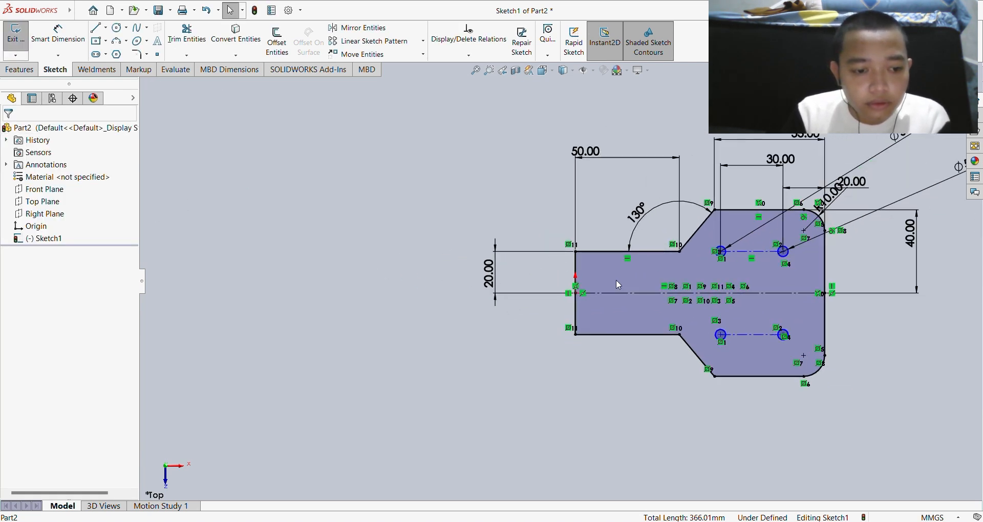
{"action": "mouse_move", "coordinate": [10, 11]}
{"action": "left_click", "coordinate": [19, 70]}
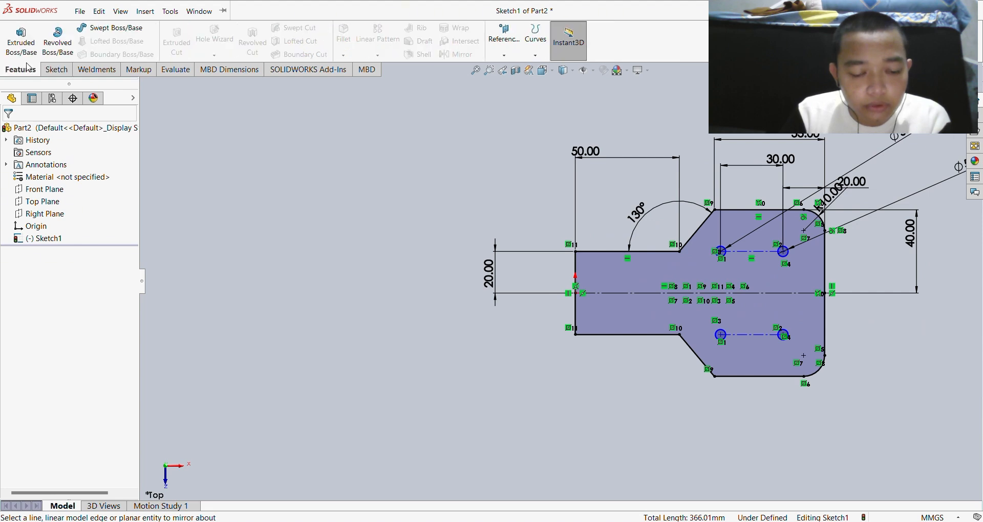
{"action": "left_click", "coordinate": [32, 52]}
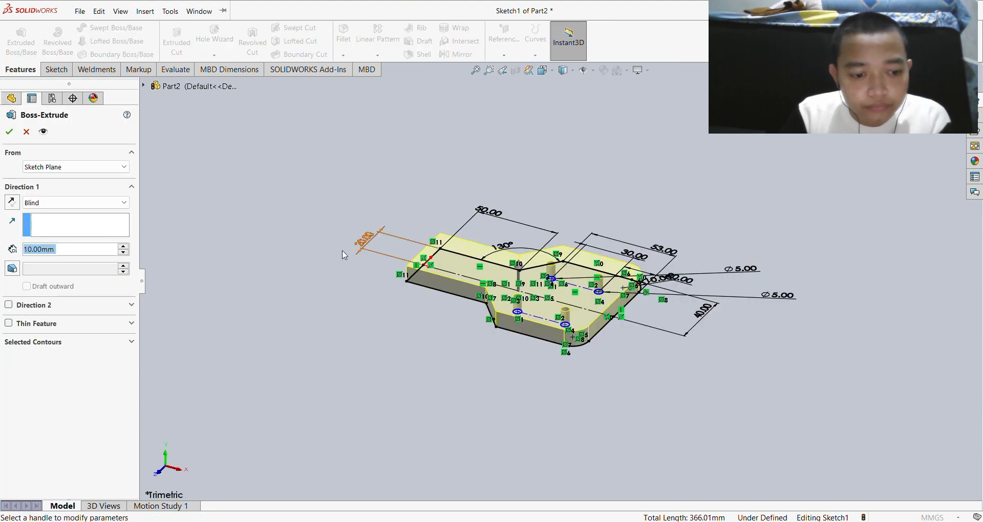
{"action": "left_click", "coordinate": [9, 133]}
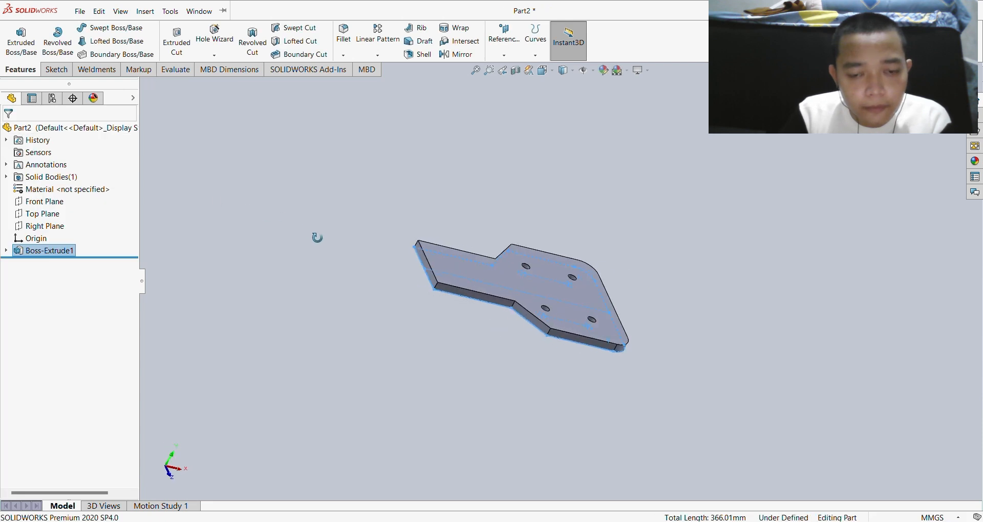
- Create a reference plane at 0 mm offset on the plate's narrow end face
{"action": "middle_click_drag", "start_coordinate": [317, 238], "coordinate": [355, 229]}
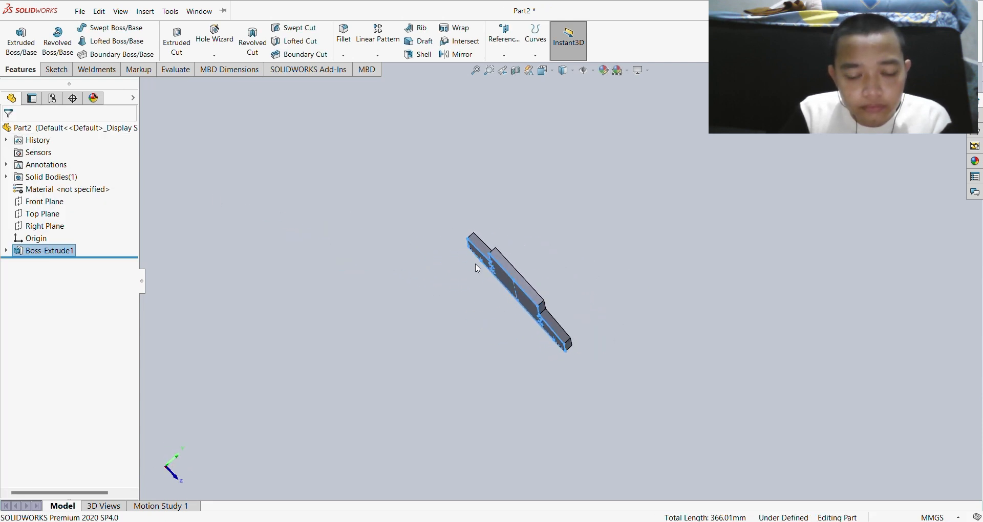
{"action": "left_click", "coordinate": [511, 276]}
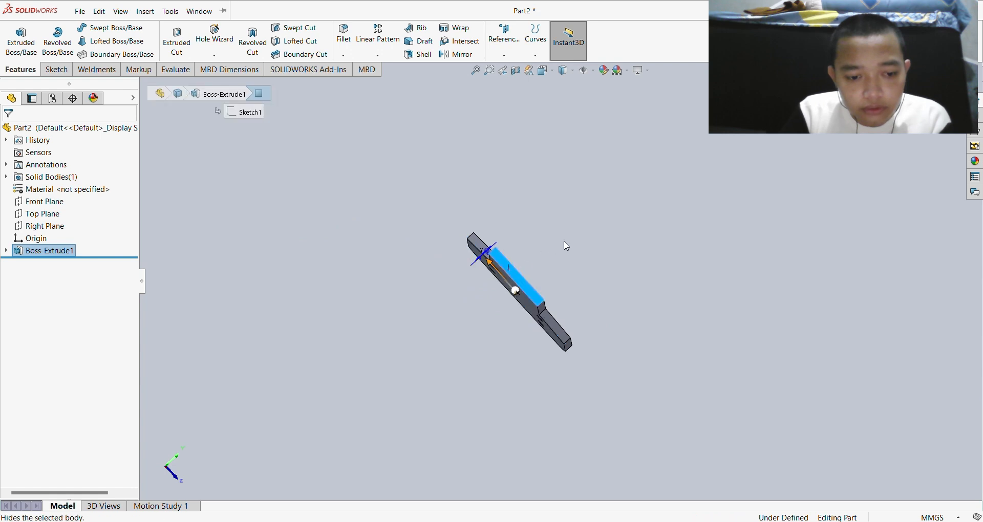
{"action": "left_click", "coordinate": [506, 71]}
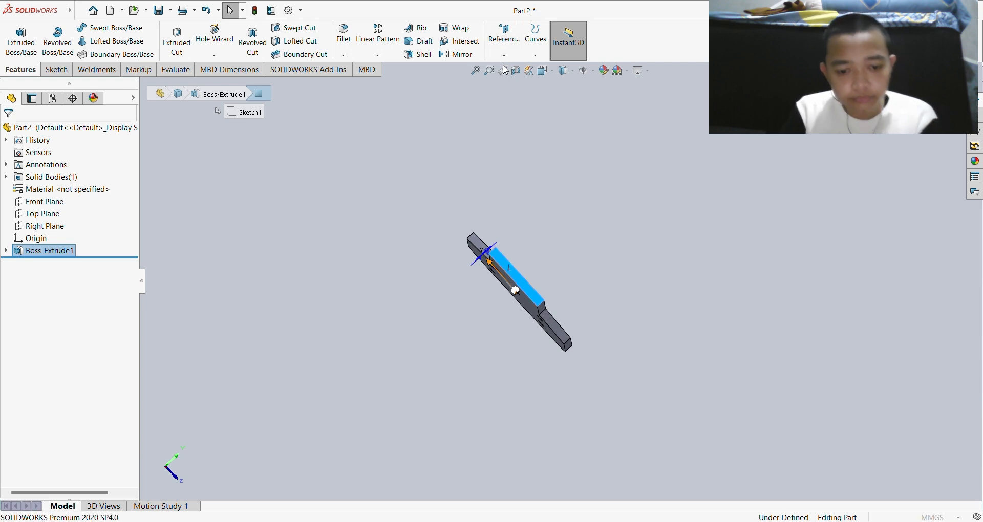
{"action": "mouse_move", "coordinate": [447, 206]}
{"action": "middle_mouse_down"}
{"action": "mouse_move", "coordinate": [490, 277]}
{"action": "mouse_move", "coordinate": [478, 344]}
{"action": "mouse_move", "coordinate": [446, 323]}
{"action": "mouse_move", "coordinate": [446, 222]}
{"action": "middle_mouse_up"}
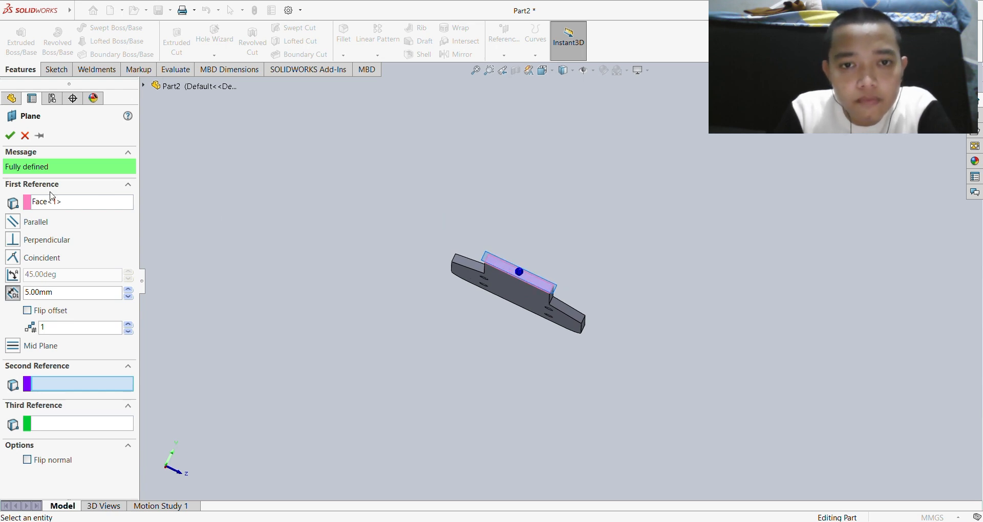
{"action": "left_click", "coordinate": [75, 297]}
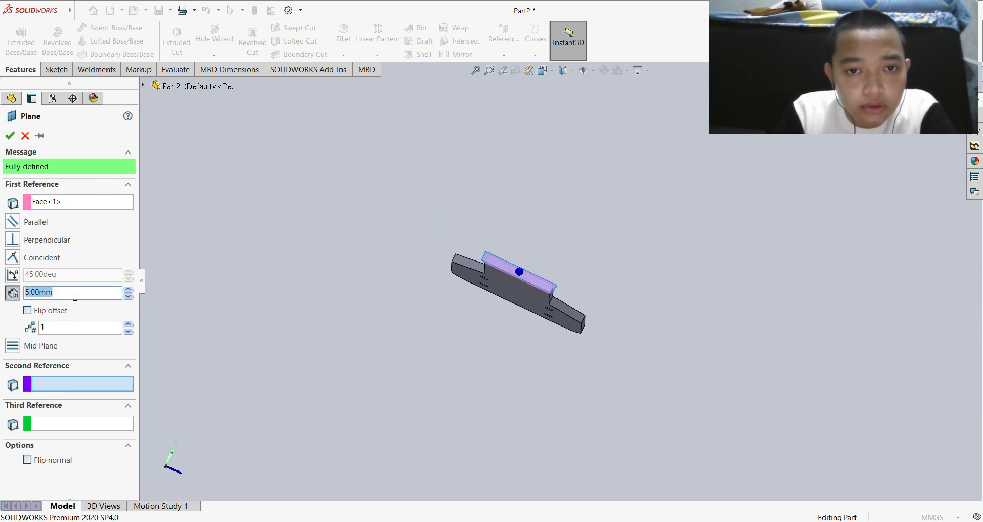
{"action": "key", "text": "BackSpace"}
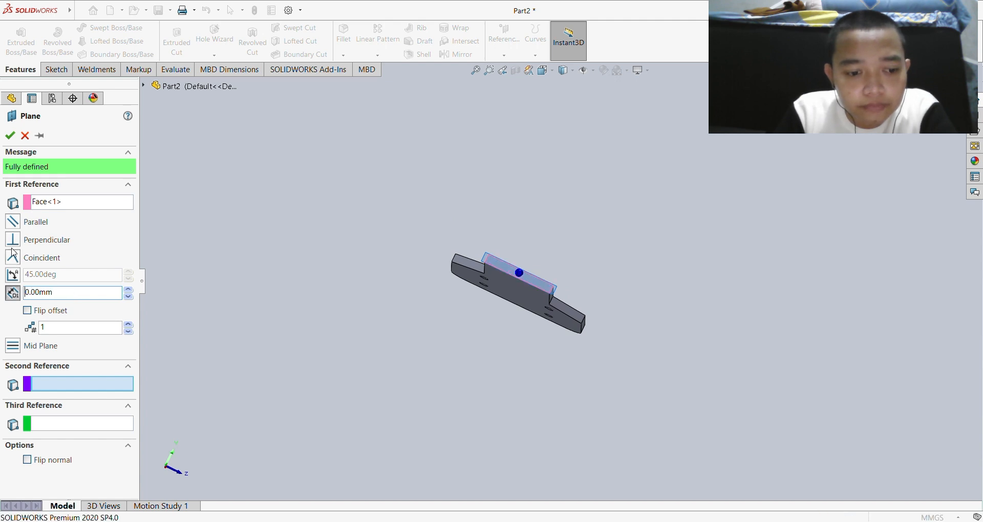
{"action": "left_click", "coordinate": [10, 135]}
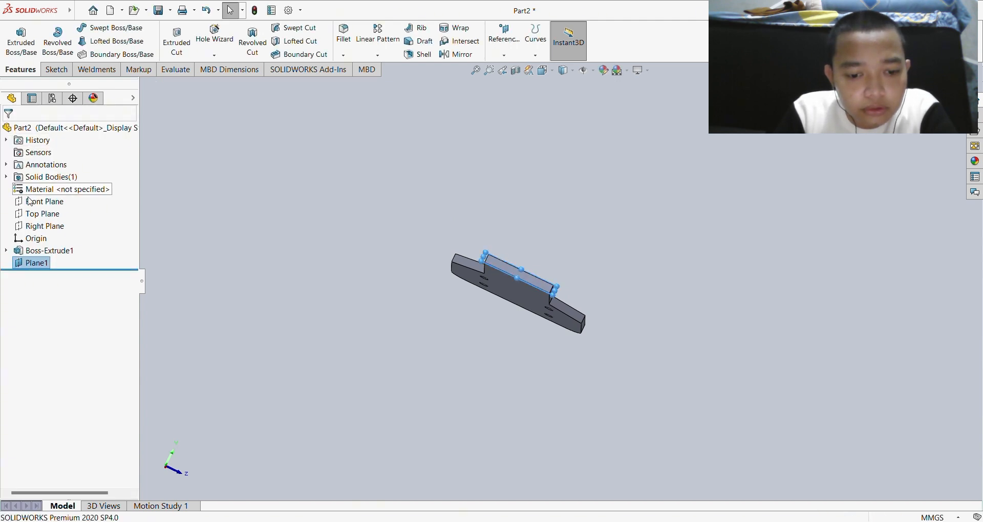
- Start a sketch on the new reference plane and view it face-on
{"action": "left_click", "coordinate": [50, 254]}
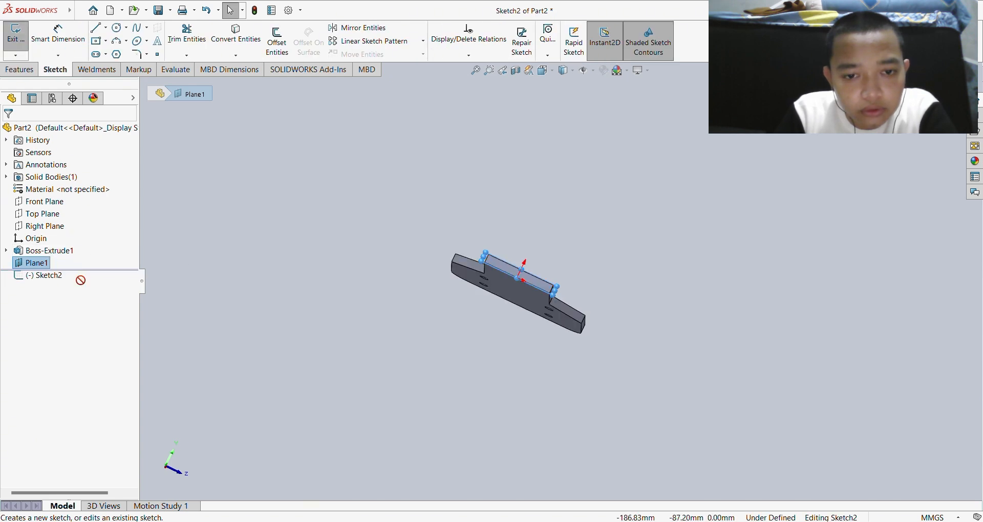
{"action": "left_click", "coordinate": [75, 277]}
{"action": "left_click", "coordinate": [63, 266]}
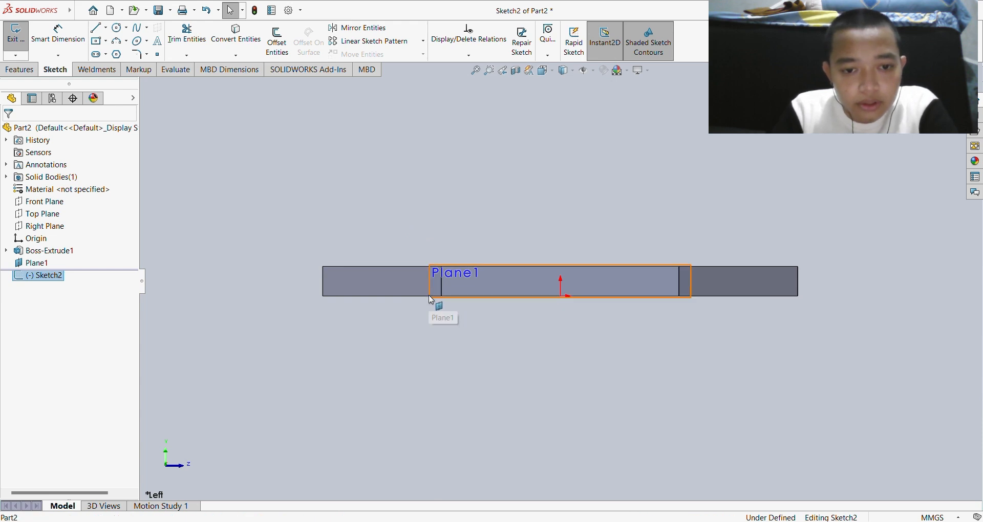
- Resize the reference plane's displayed border to fit closely around the narrow end face
{"action": "mouse_move", "coordinate": [430, 296]}
{"action": "left_mouse_down"}
{"action": "mouse_move", "coordinate": [447, 293]}
{"action": "mouse_move", "coordinate": [432, 298]}
{"action": "left_mouse_up"}
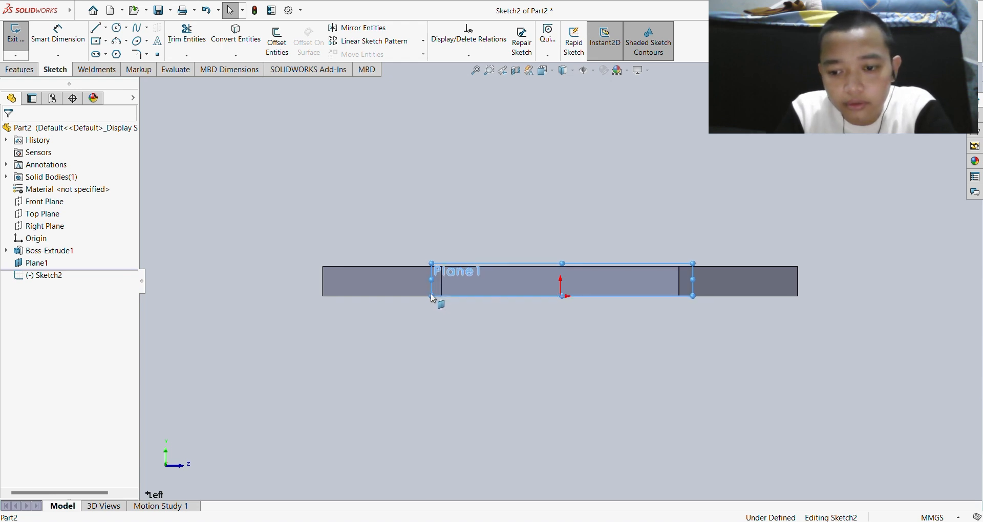
{"action": "left_click", "coordinate": [431, 294]}
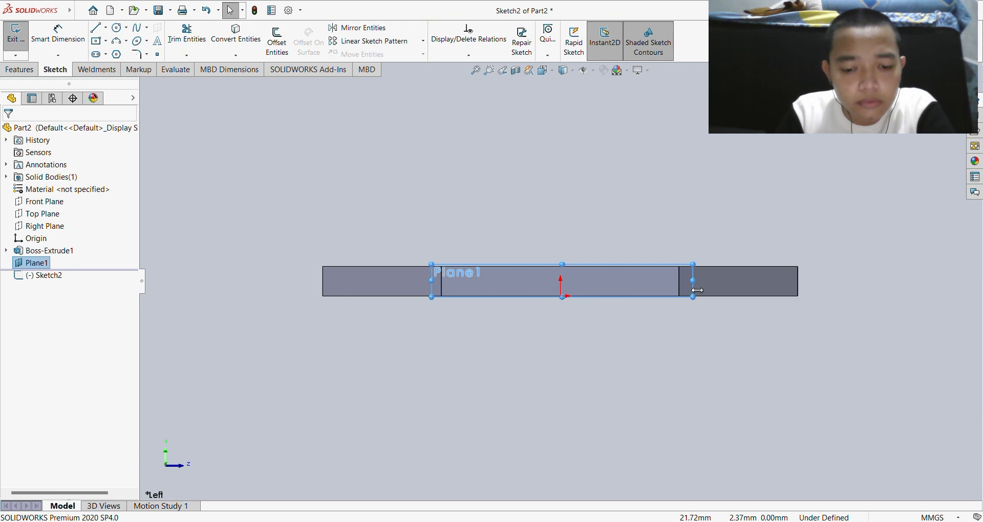
{"action": "left_click_drag", "start_coordinate": [693, 293], "coordinate": [684, 293]}
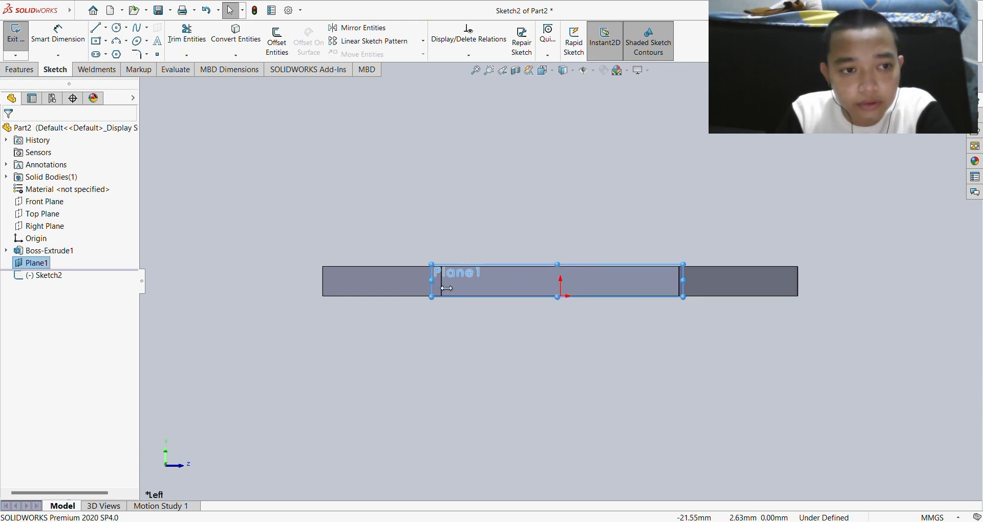
{"action": "left_click_drag", "start_coordinate": [446, 288], "coordinate": [440, 289]}
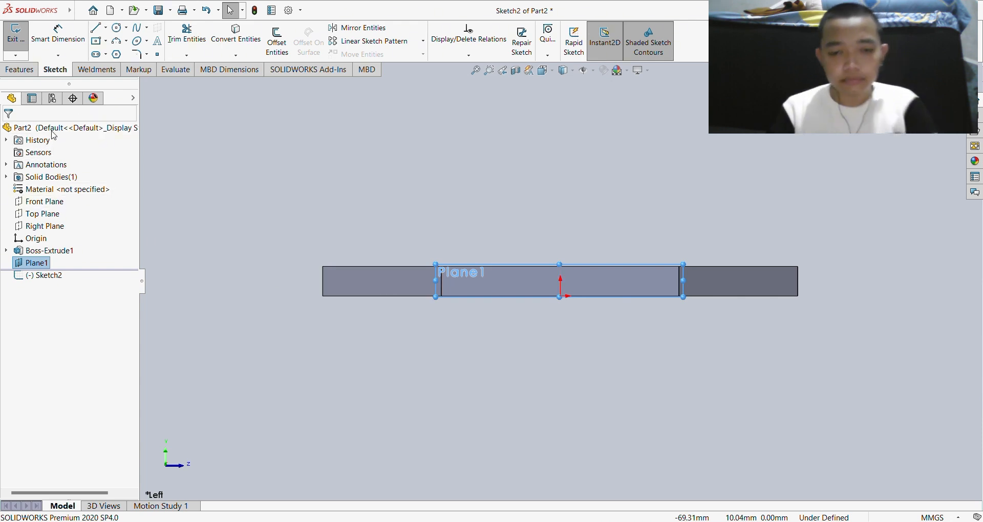
- Sketch a vertical line about 18.6 mm down from the end face's upper left corner, a slanted line about 20.7 mm outward, and a vertical about 30.7 mm
{"action": "left_click", "coordinate": [96, 27]}
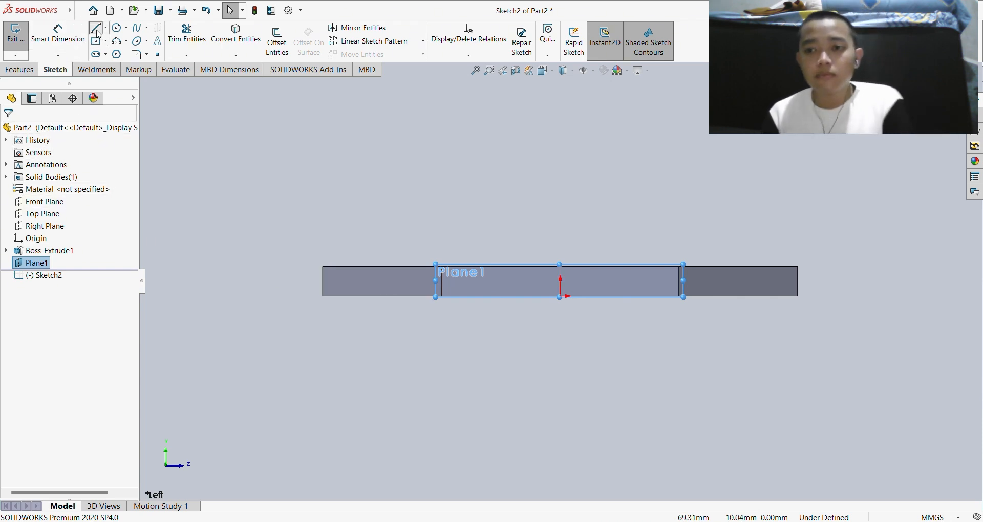
{"action": "left_click", "coordinate": [441, 279]}
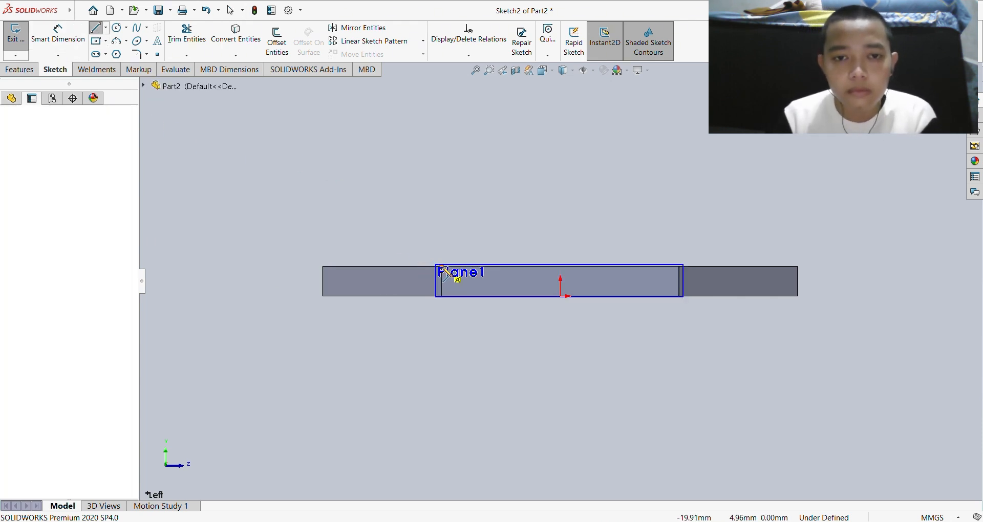
{"action": "left_click", "coordinate": [441, 377]}
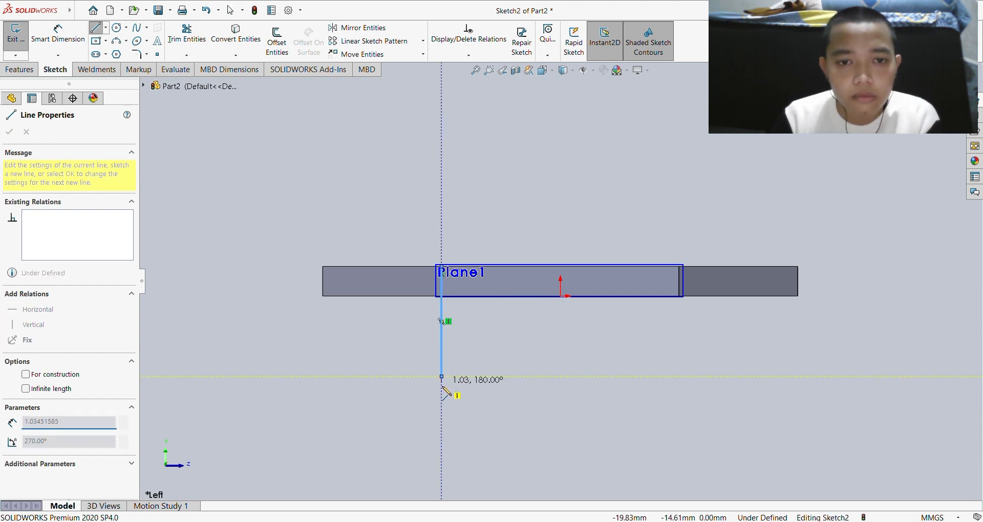
{"action": "double_click", "coordinate": [330, 430]}
{"action": "scroll", "coordinate": [338, 435], "scroll_direction": "down", "scroll_amount": 2}
{"action": "scroll", "coordinate": [338, 409], "scroll_direction": "up", "scroll_amount": 2}
{"action": "scroll", "coordinate": [470, 344], "scroll_direction": "down", "scroll_amount": 1}
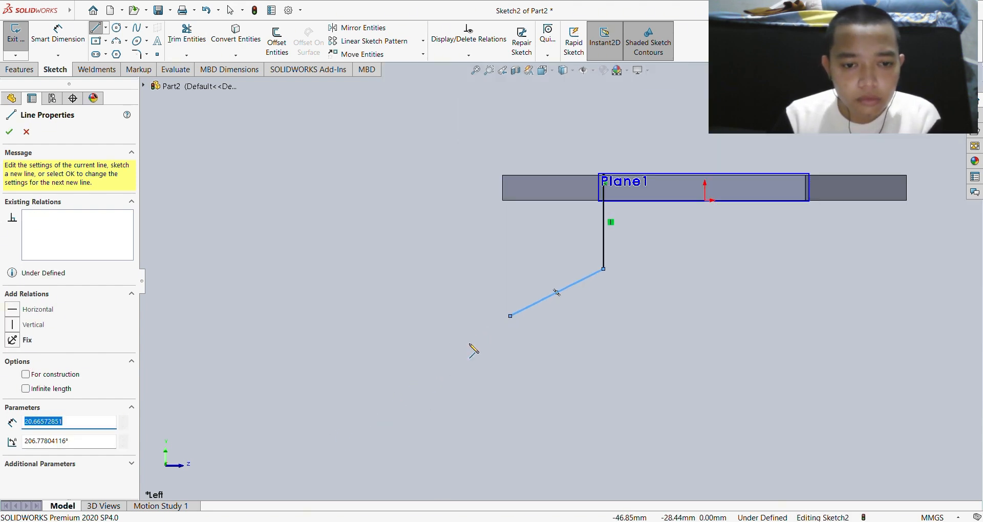
{"action": "left_click", "coordinate": [510, 317]}
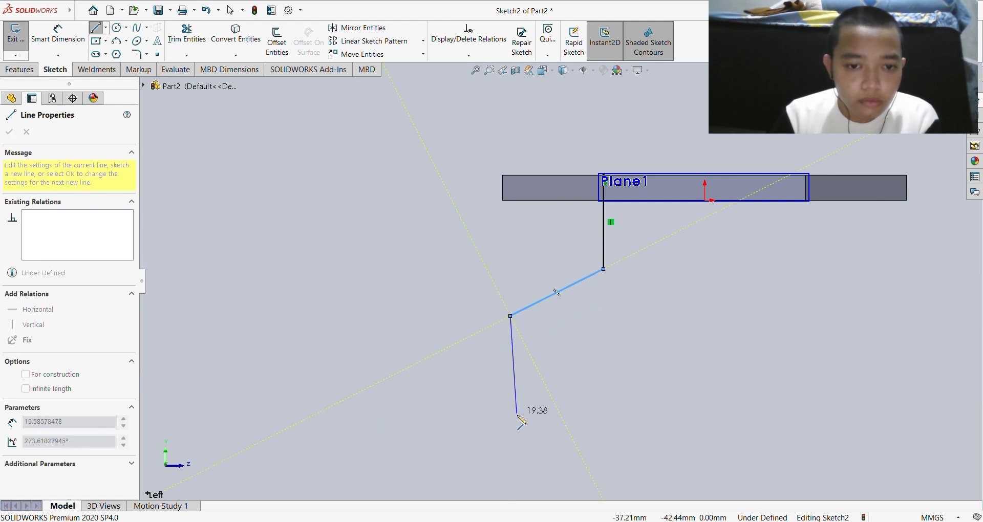
{"action": "double_click", "coordinate": [511, 471]}
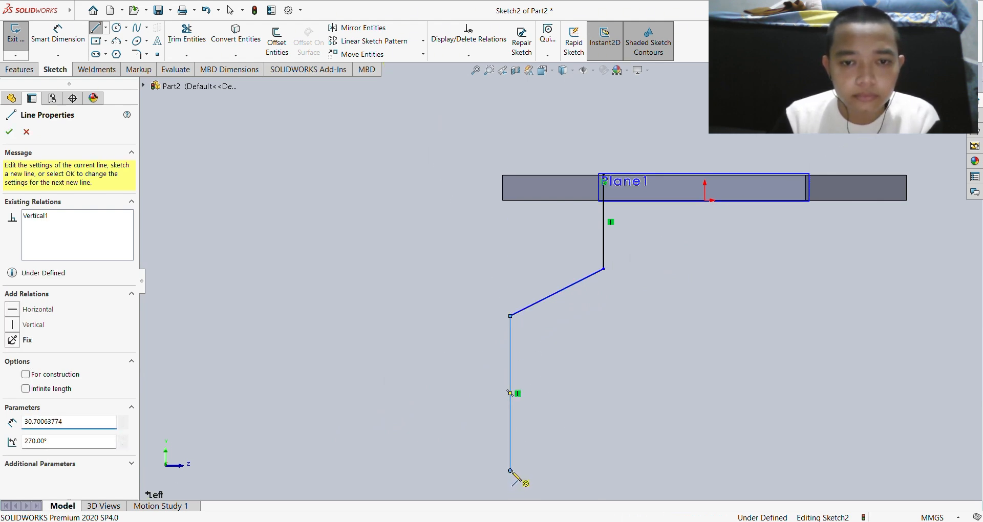
- Close the profile with a horizontal bottom line, a vertical line through the origin to the plate's upper edge, and a horizontal line about 20 mm long
{"action": "left_click", "coordinate": [510, 471]}
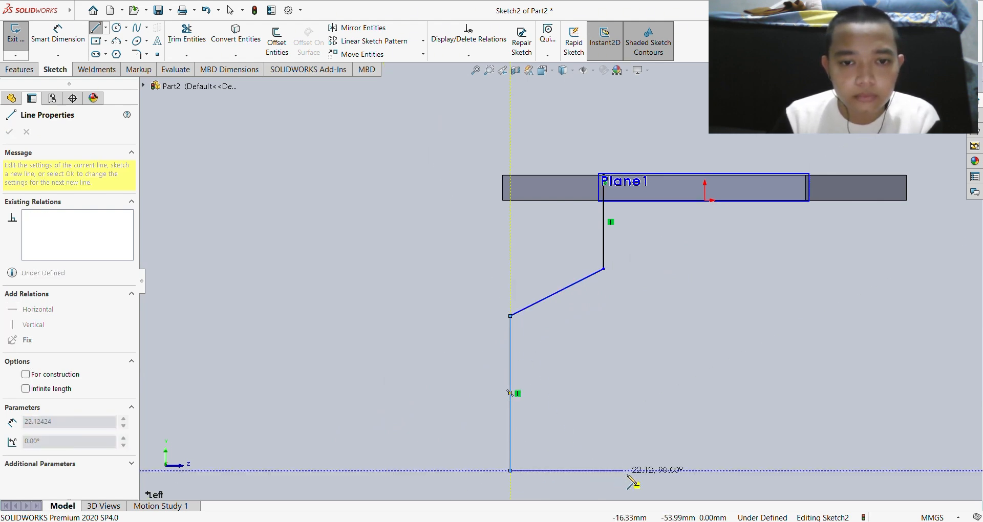
{"action": "left_click", "coordinate": [705, 471]}
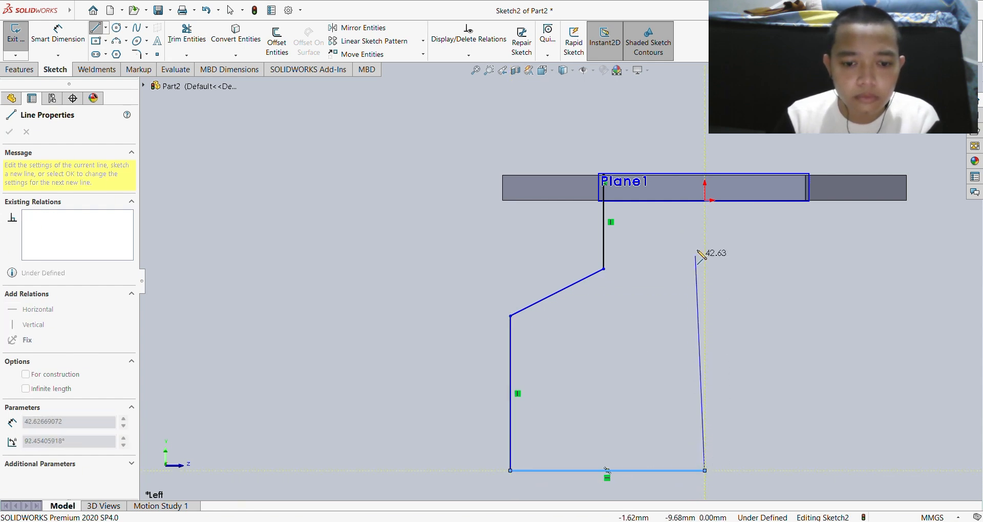
{"action": "left_click", "coordinate": [706, 175]}
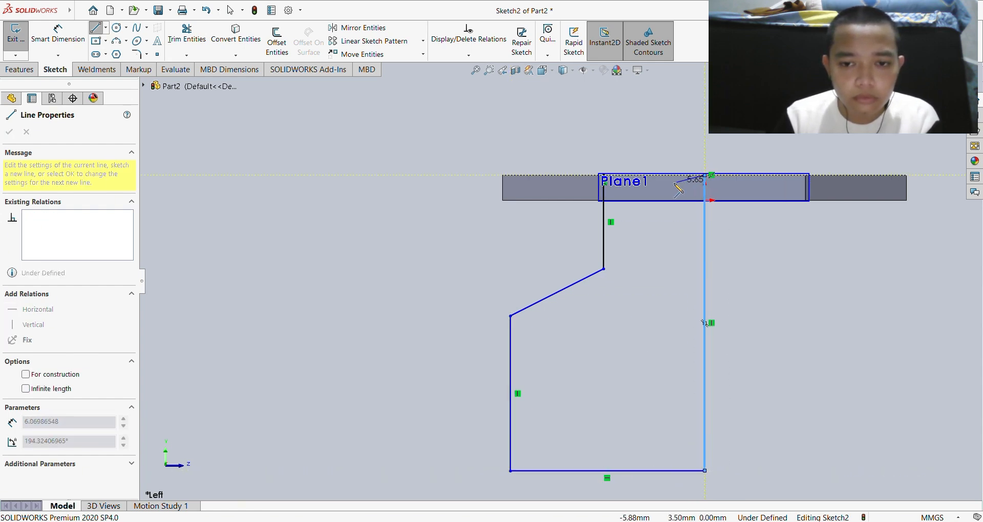
{"action": "left_click", "coordinate": [604, 175]}
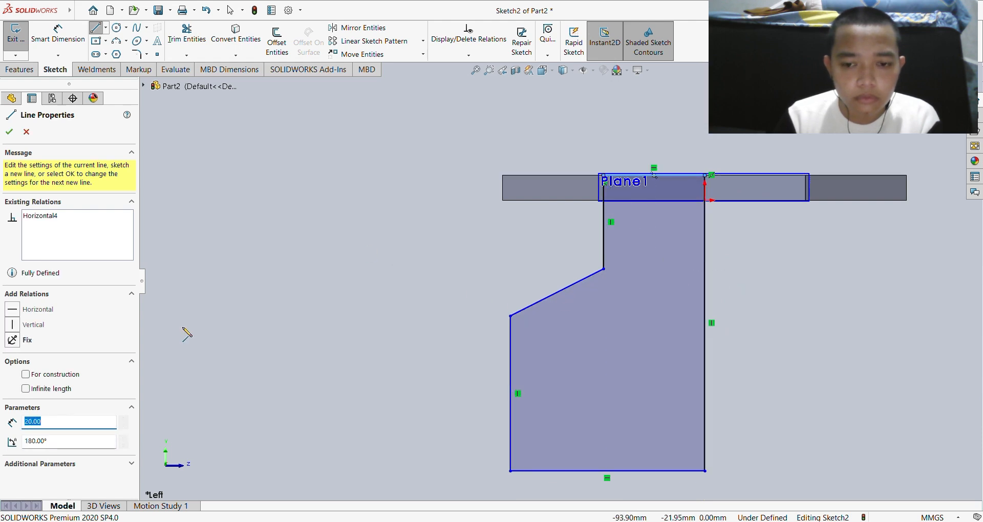
{"action": "left_click", "coordinate": [9, 132]}
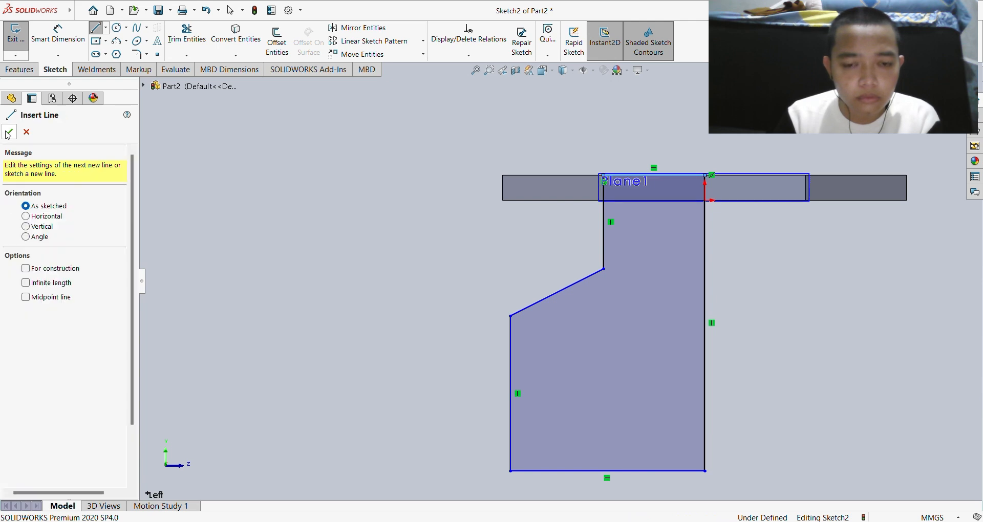
- Set the angle between the slanted and upper vertical lines to 130° and the lower left vertical line's length to 53 mm
{"action": "left_click", "coordinate": [57, 37]}
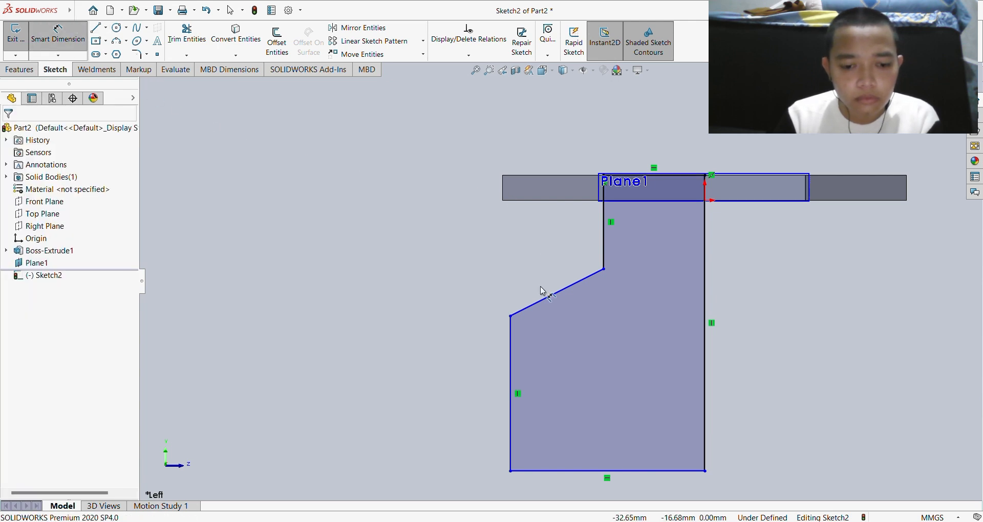
{"action": "left_click", "coordinate": [551, 299]}
{"action": "left_click", "coordinate": [604, 240]}
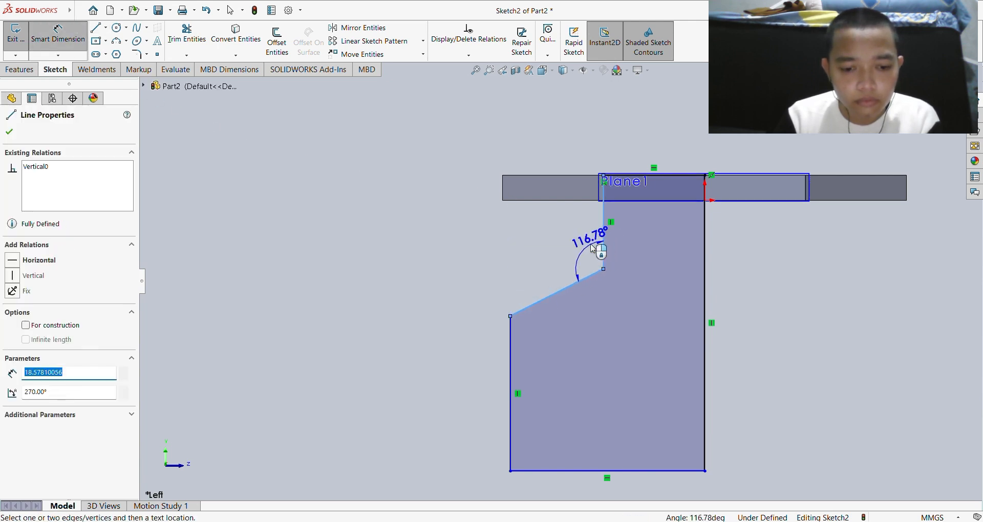
{"action": "left_click", "coordinate": [528, 252]}
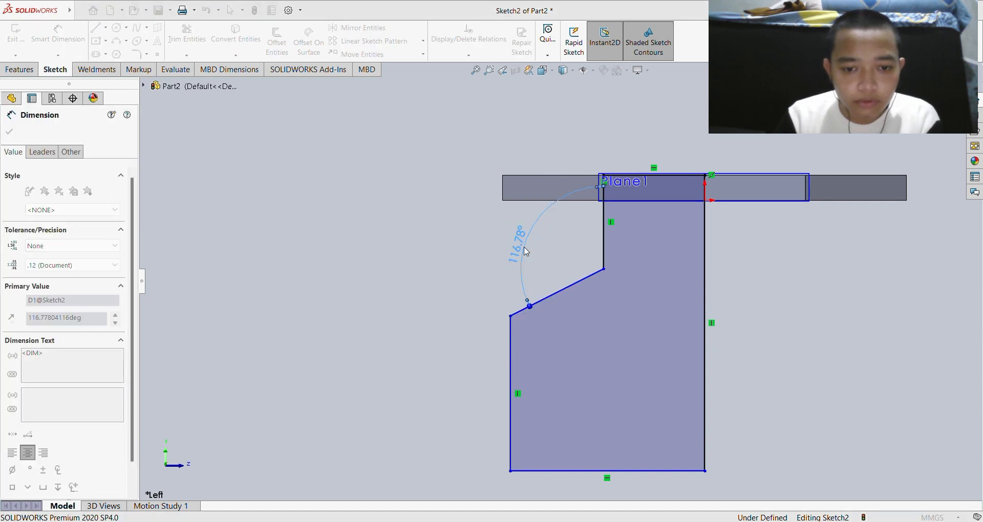
{"action": "type", "text": "130"}
{"action": "key", "text": "Return"}
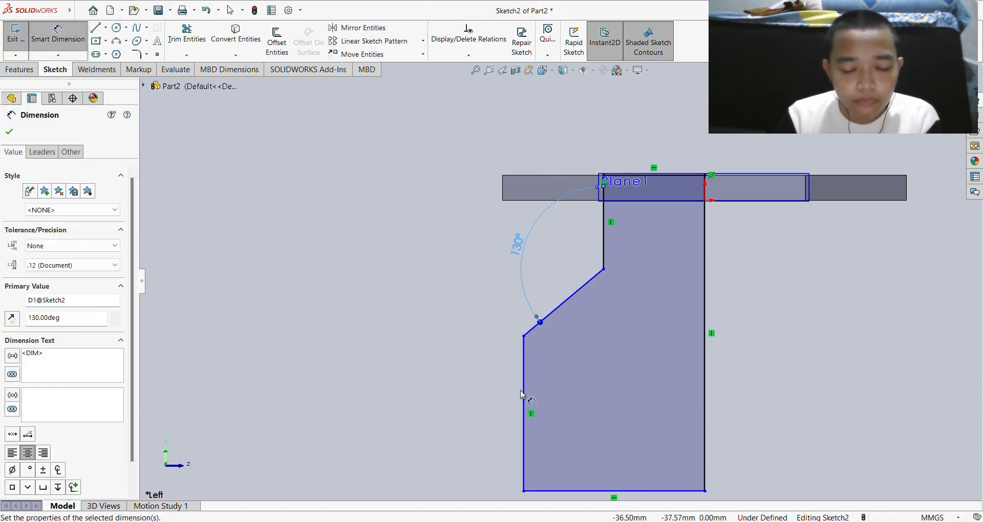
{"action": "left_click", "coordinate": [523, 394]}
{"action": "left_click", "coordinate": [422, 394]}
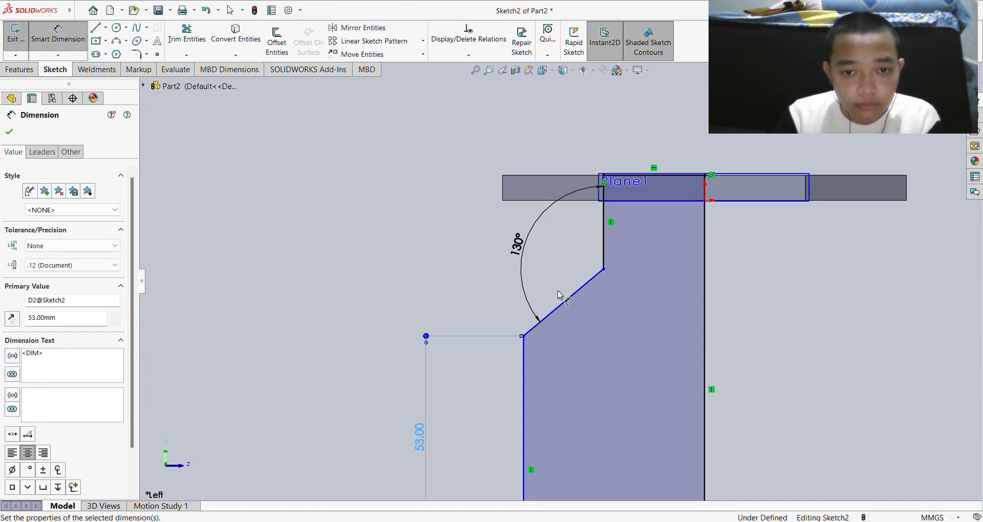
- Dimension the length of the short upper vertical line, keeping its drawn value
{"action": "left_click", "coordinate": [606, 255]}
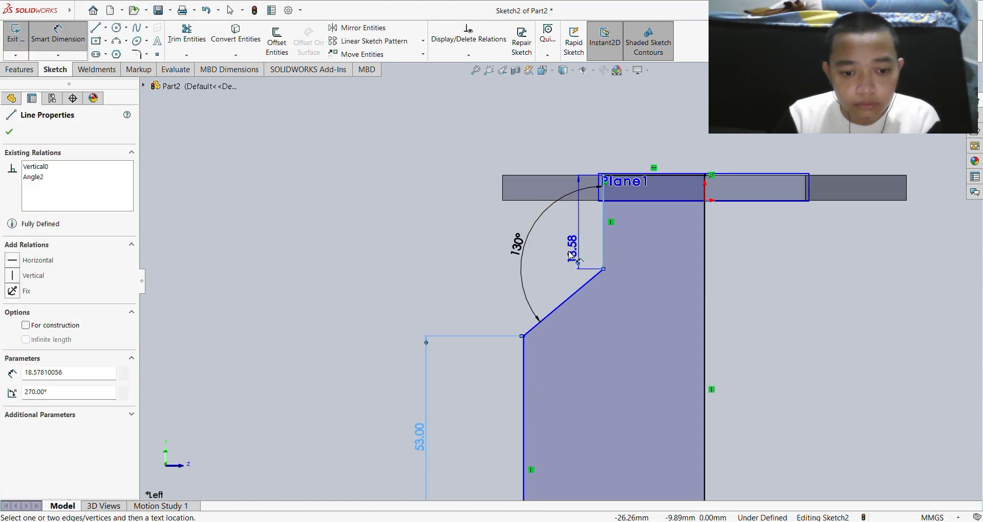
{"action": "left_click", "coordinate": [441, 250]}
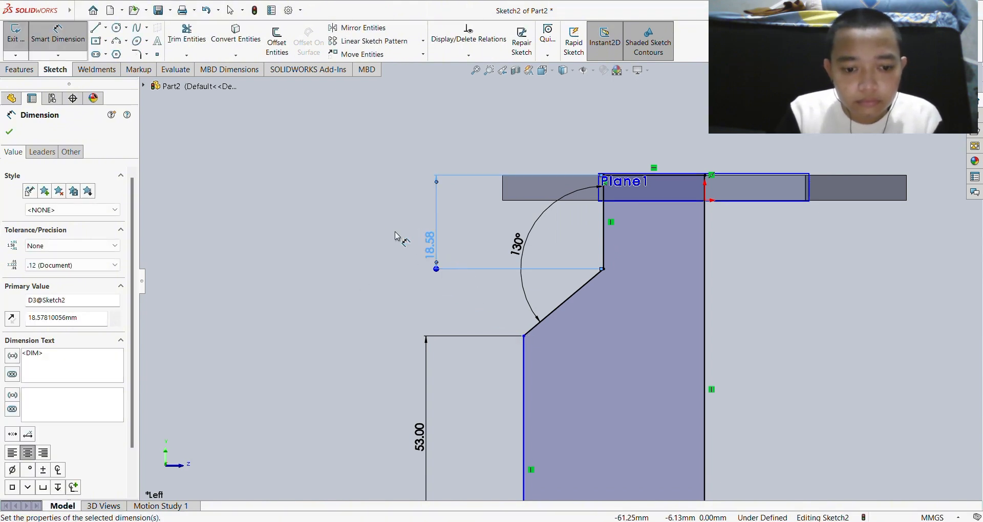
{"action": "double_click", "coordinate": [439, 236]}
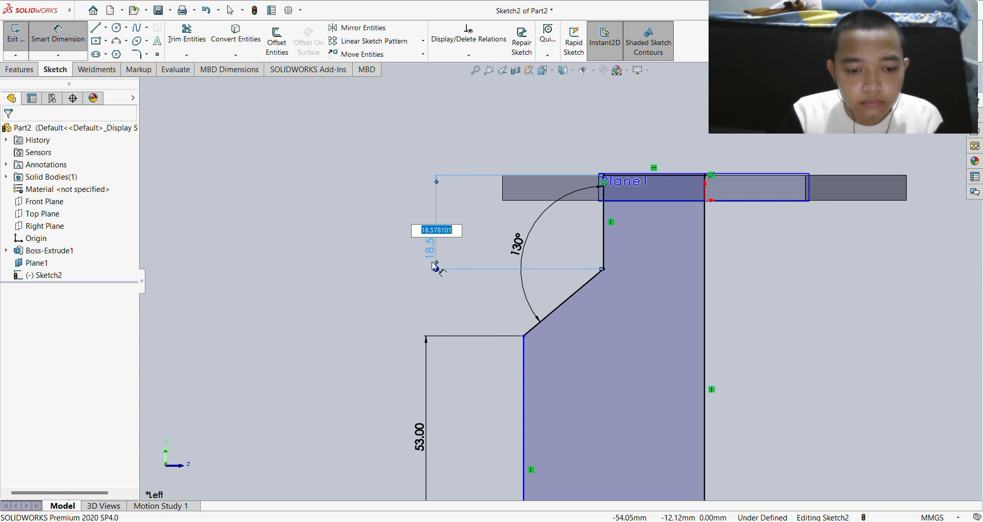
{"action": "key", "text": "Return"}
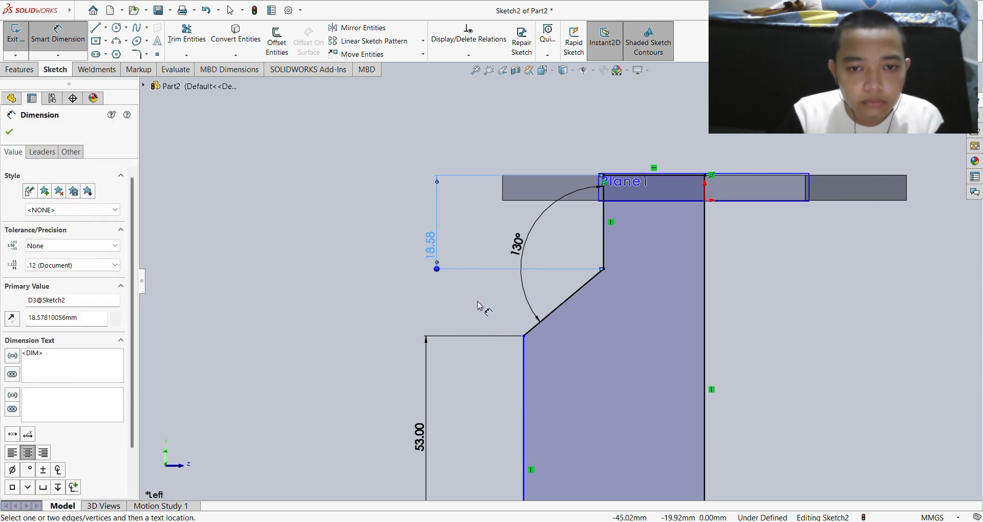
- Set the vertical distance from the upper edge to the slanted line's lower end to 50 mm and delete the short vertical line's length dimension
{"action": "left_click", "coordinate": [525, 337]}
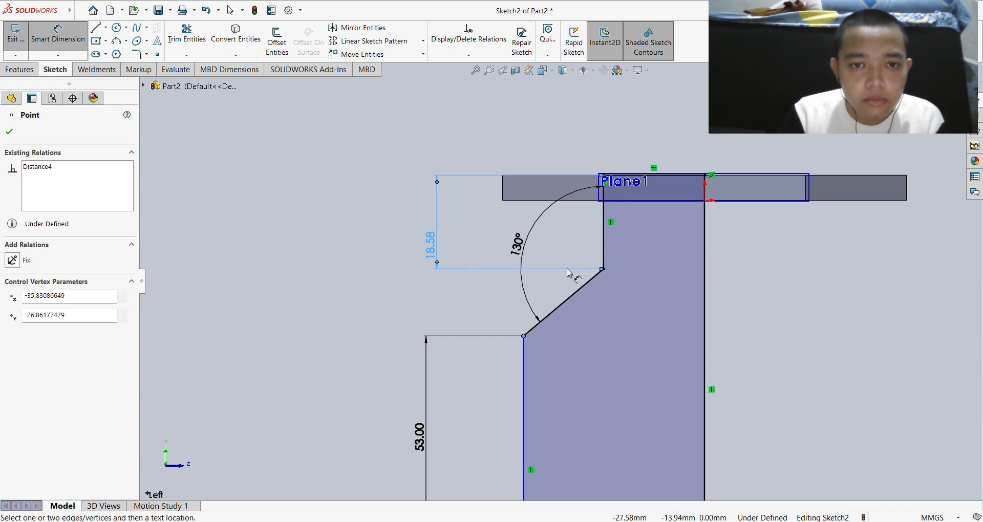
{"action": "left_click", "coordinate": [603, 186]}
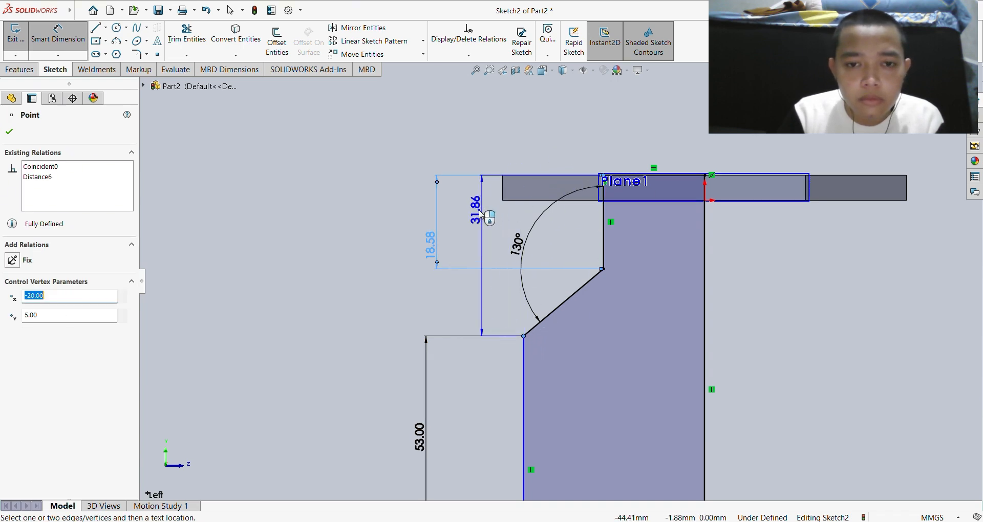
{"action": "left_click", "coordinate": [355, 221]}
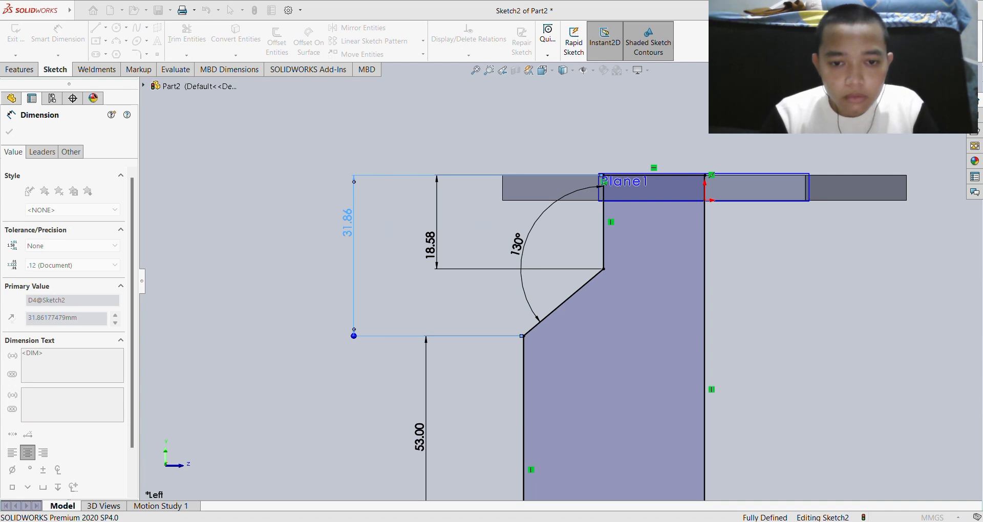
{"action": "key", "text": "Return"}
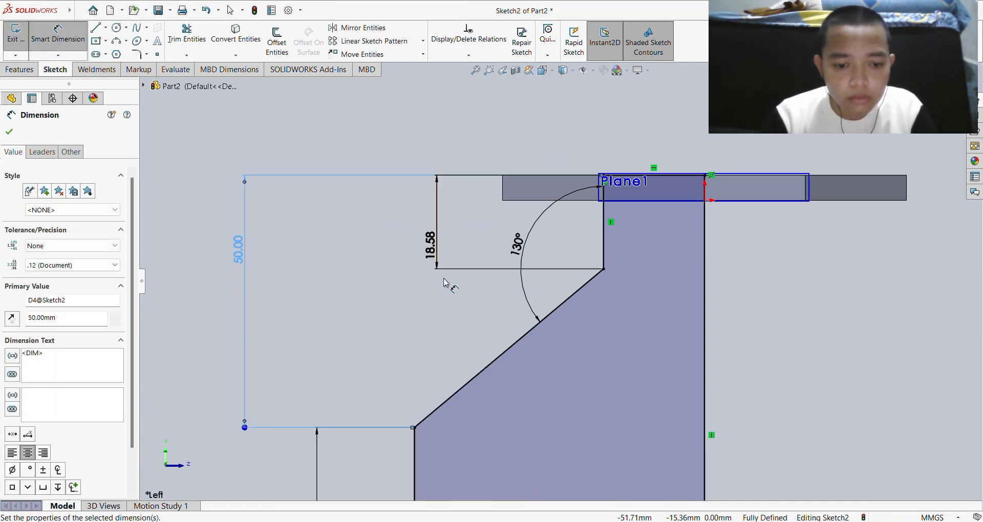
{"action": "scroll", "coordinate": [476, 315], "scroll_direction": "up", "scroll_amount": 3}
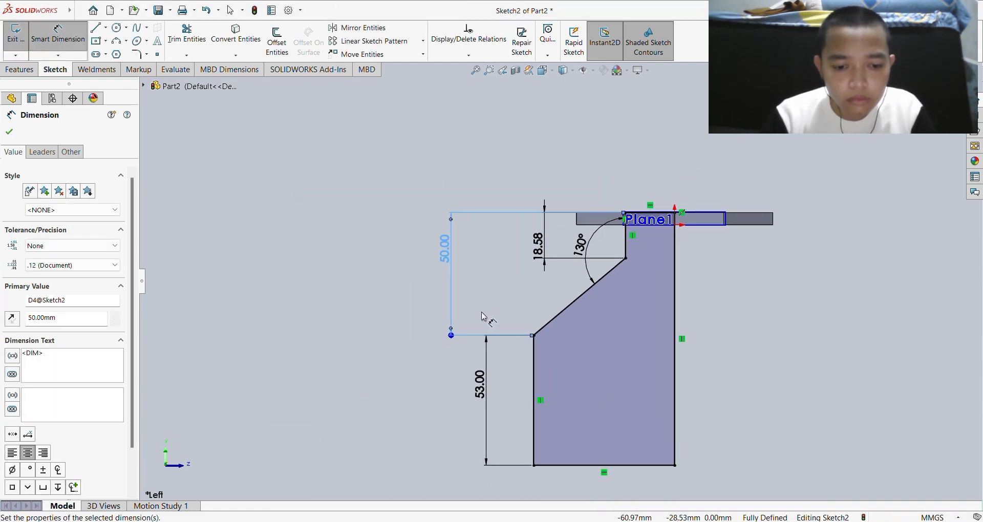
{"action": "scroll", "coordinate": [530, 307], "scroll_direction": "up", "scroll_amount": 1}
{"action": "scroll", "coordinate": [543, 302], "scroll_direction": "down", "scroll_amount": 1}
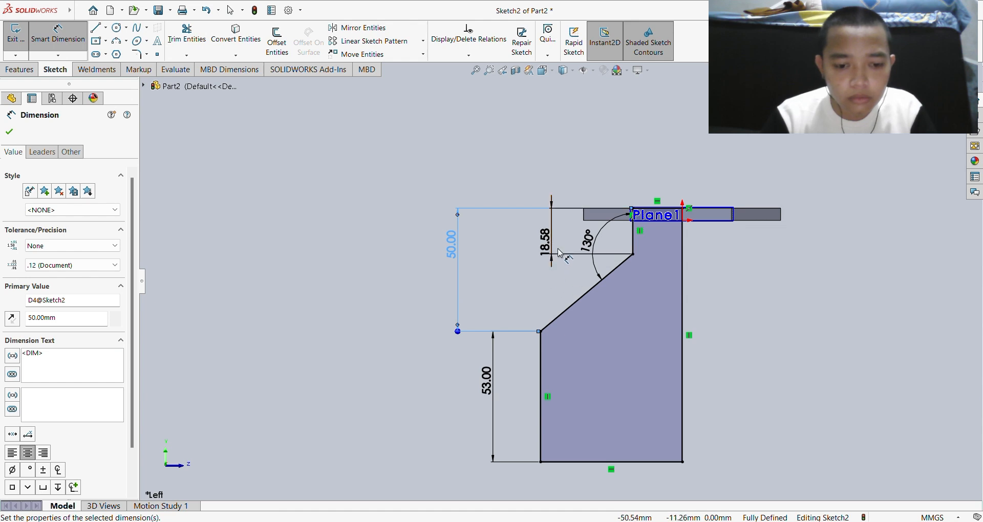
{"action": "left_click", "coordinate": [566, 259]}
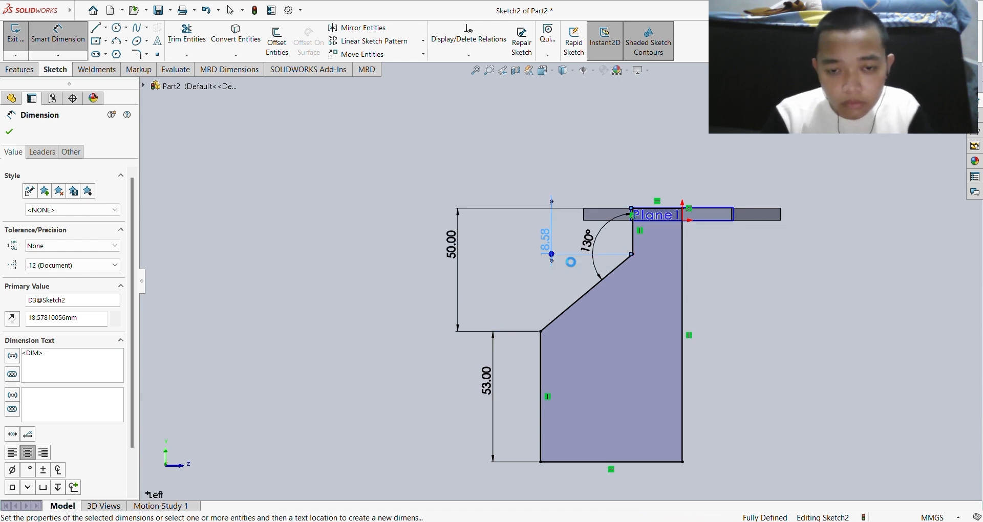
{"action": "key", "text": "Delete"}
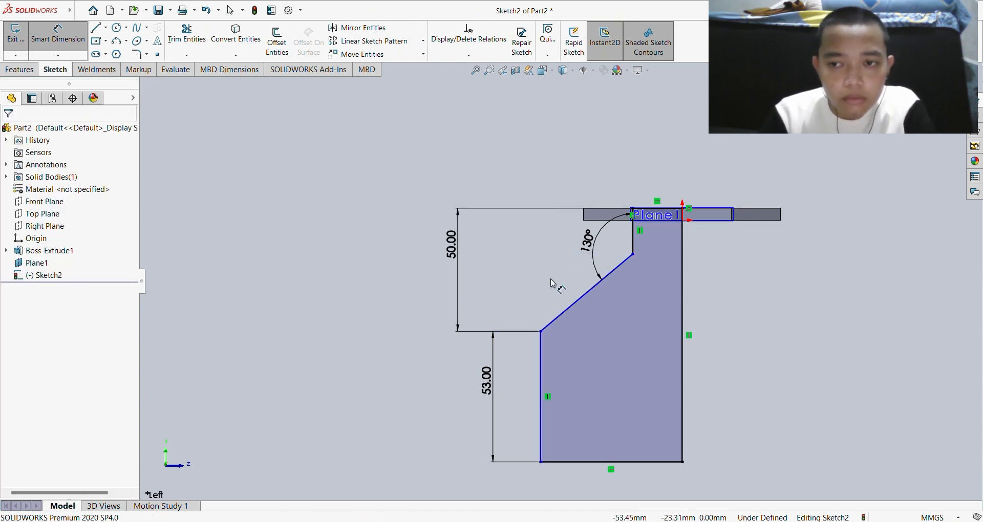
- Set the length of the profile's bottom horizontal line to 40 mm
{"action": "scroll", "coordinate": [614, 278], "scroll_direction": "down", "scroll_amount": 3}
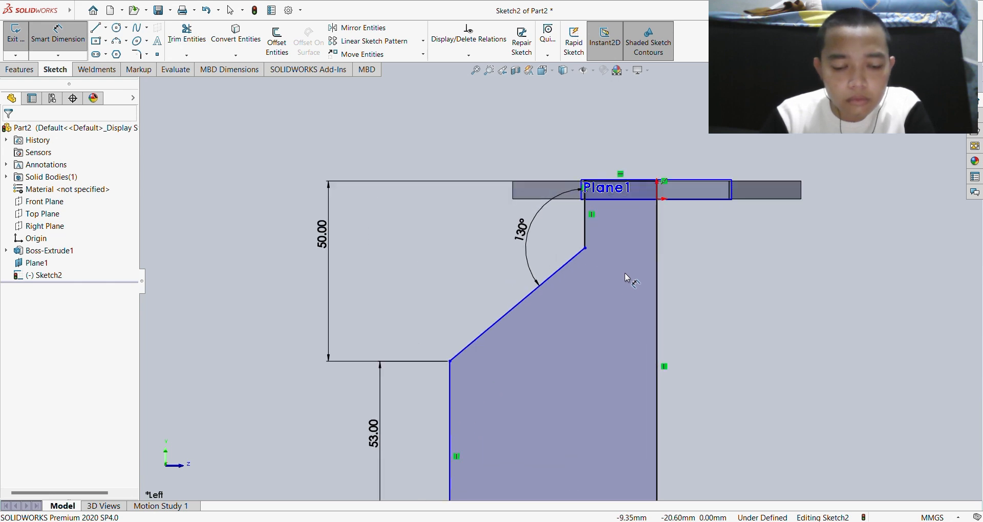
{"action": "scroll", "coordinate": [626, 278], "scroll_direction": "up", "scroll_amount": 3}
{"action": "scroll", "coordinate": [588, 282], "scroll_direction": "up", "scroll_amount": 2}
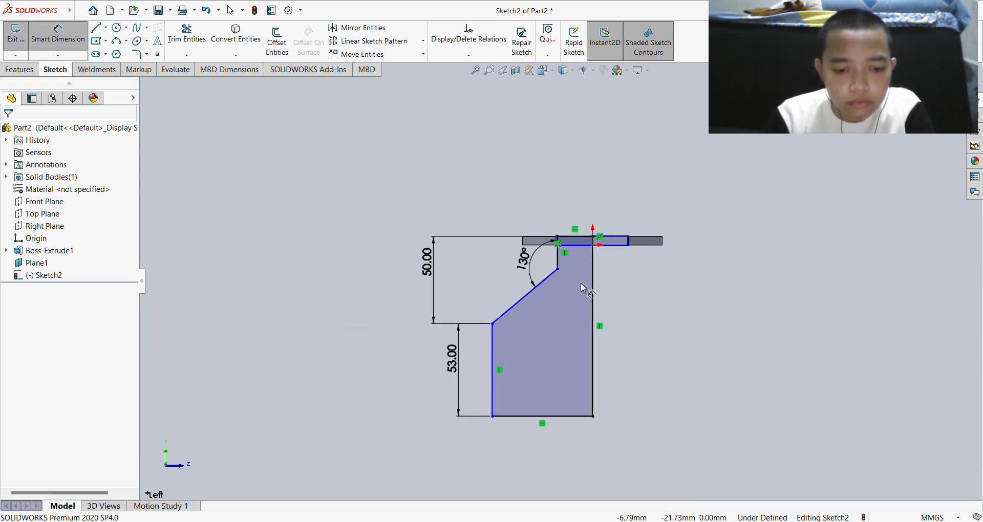
{"action": "scroll", "coordinate": [524, 310], "scroll_direction": "down", "scroll_amount": 1}
{"action": "mouse_move", "coordinate": [523, 306]}
{"action": "middle_mouse_down"}
{"action": "mouse_move", "coordinate": [552, 368]}
{"action": "mouse_move", "coordinate": [544, 294]}
{"action": "middle_mouse_up"}
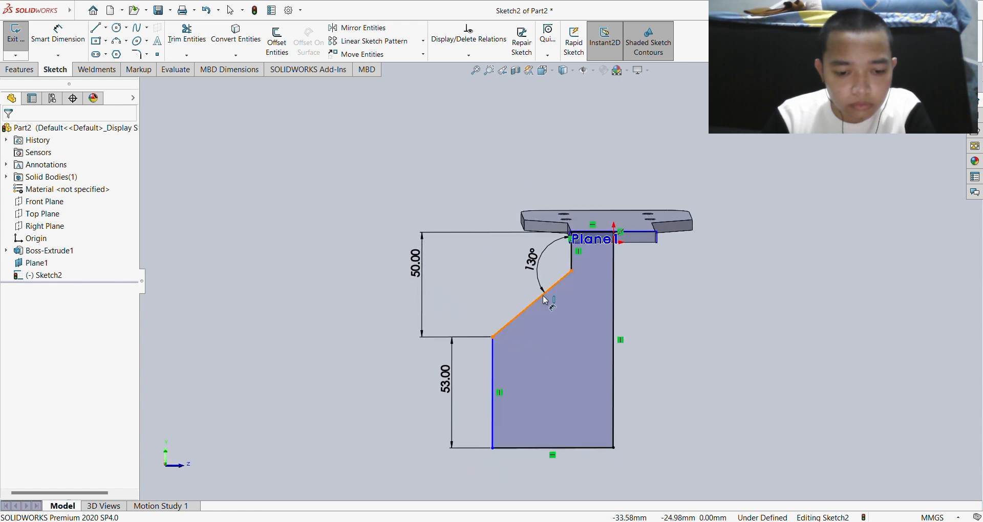
{"action": "scroll", "coordinate": [548, 300], "scroll_direction": "up", "scroll_amount": 2}
{"action": "left_click", "coordinate": [565, 397]}
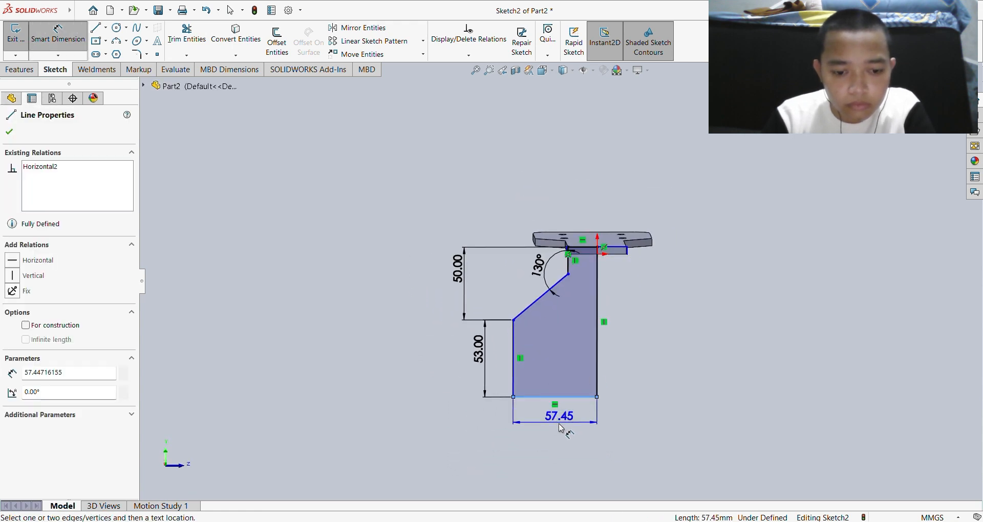
{"action": "left_click", "coordinate": [557, 453]}
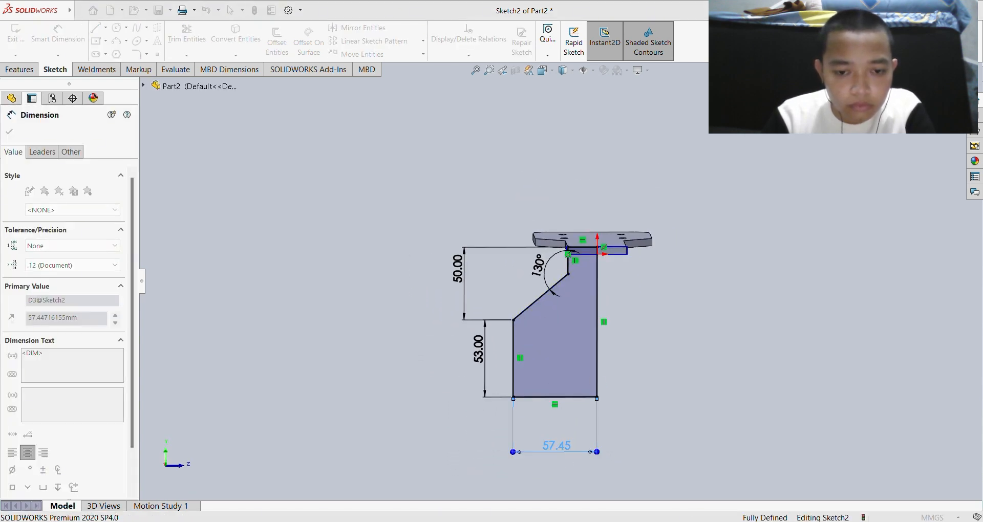
{"action": "type", "text": "40"}
{"action": "key", "text": "Return"}
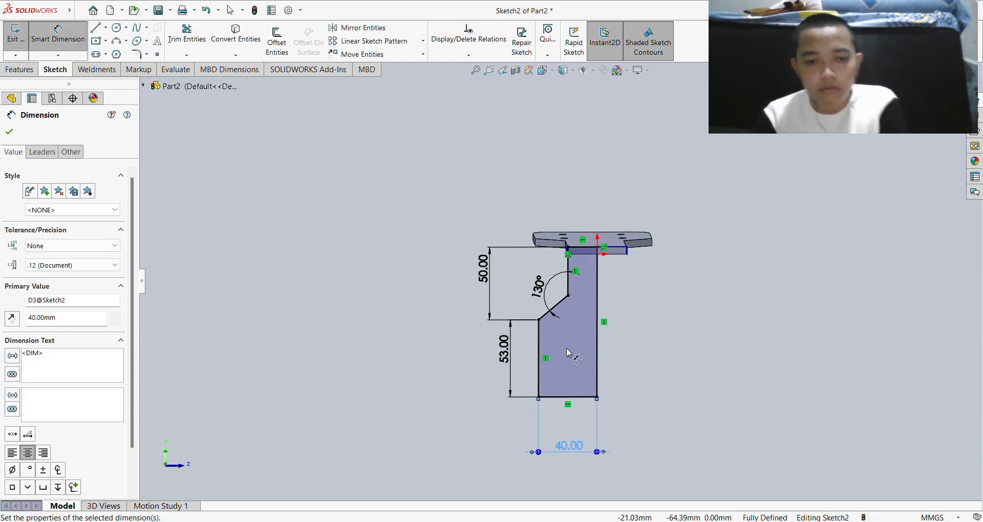
{"action": "scroll", "coordinate": [607, 330], "scroll_direction": "up", "scroll_amount": 1}
{"action": "scroll", "coordinate": [582, 327], "scroll_direction": "down", "scroll_amount": 3}
{"action": "scroll", "coordinate": [563, 323], "scroll_direction": "up", "scroll_amount": 2}
{"action": "scroll", "coordinate": [561, 318], "scroll_direction": "down", "scroll_amount": 2}
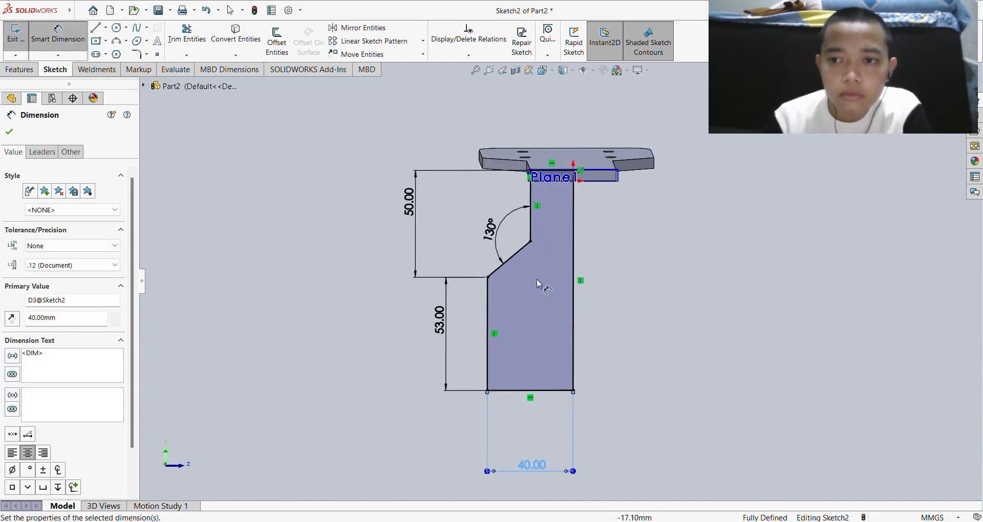
{"action": "left_click", "coordinate": [9, 134]}
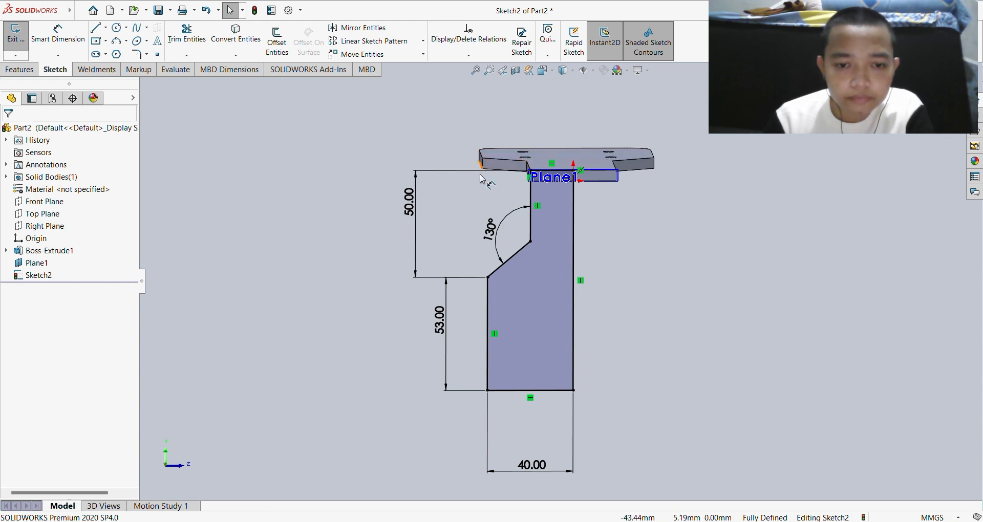
- Sketch two circles on the lower section's vertical midline: about 21 mm diameter level with the slant's lower end, about 19 mm diameter about 41 mm below
{"action": "left_click", "coordinate": [117, 27]}
{"action": "left_click", "coordinate": [531, 277]}
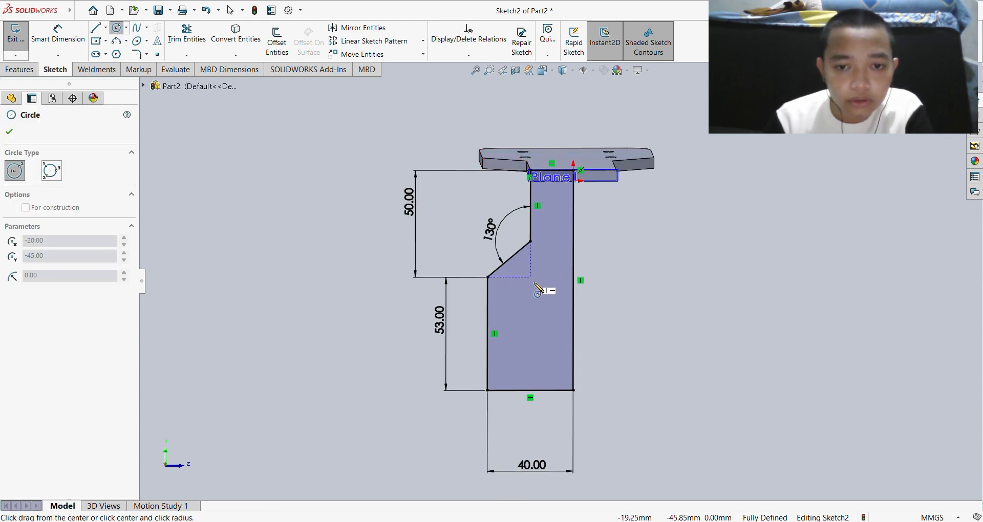
{"action": "left_click", "coordinate": [550, 289]}
{"action": "left_click", "coordinate": [529, 366]}
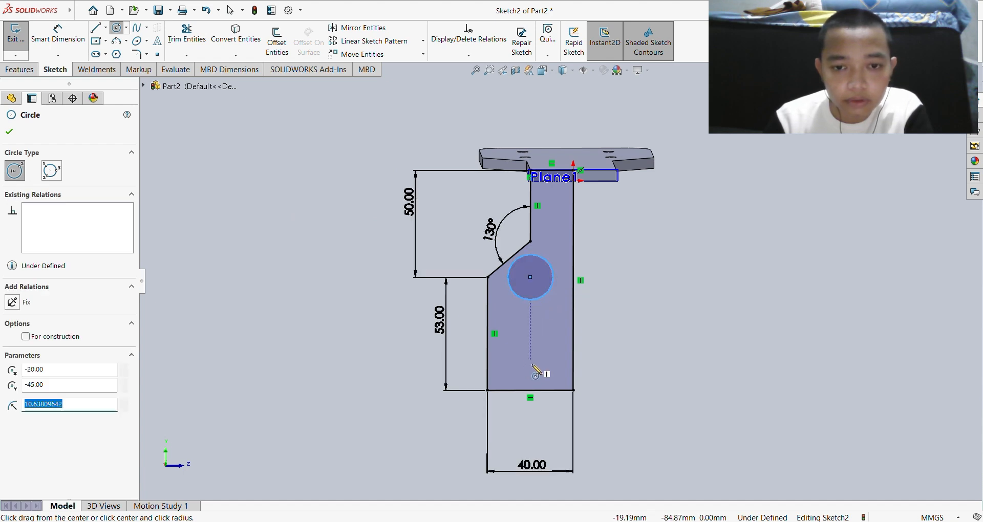
{"action": "left_click", "coordinate": [549, 380]}
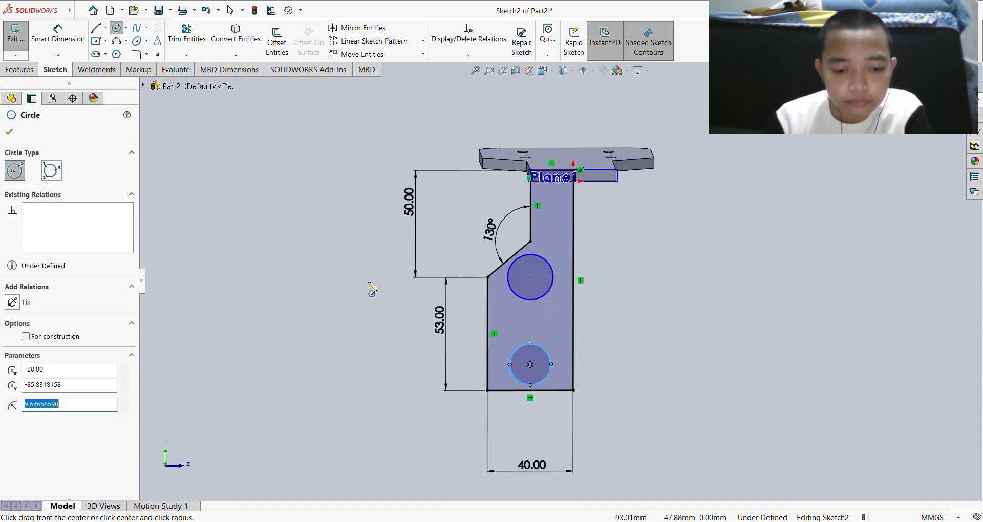
- Set the diameters of both circles in the profile's wider lower section to 5 mm
{"action": "left_click", "coordinate": [58, 35]}
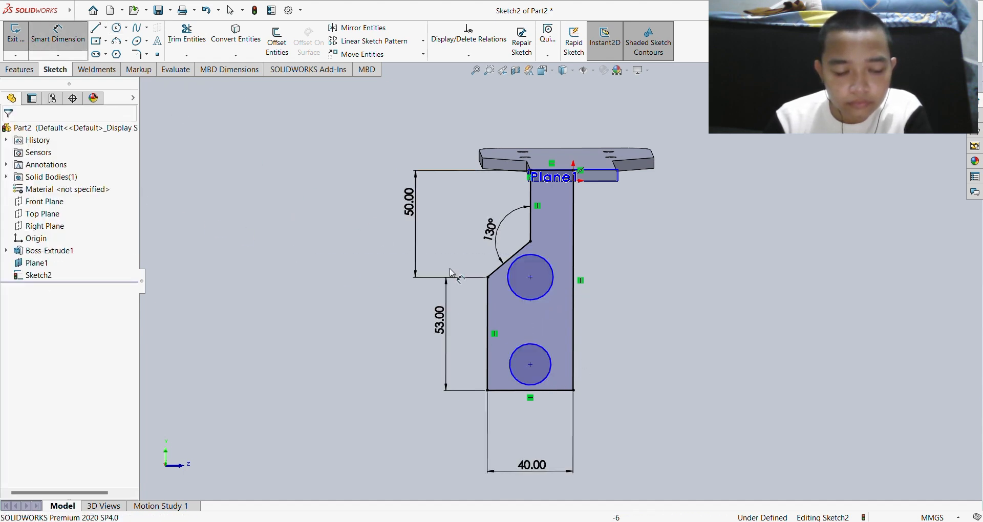
{"action": "left_click", "coordinate": [516, 295]}
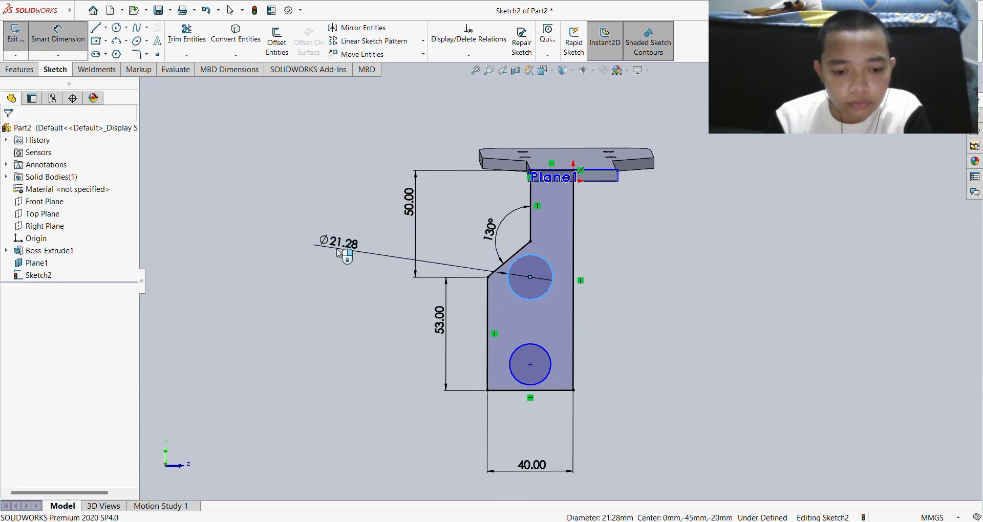
{"action": "left_click", "coordinate": [343, 254]}
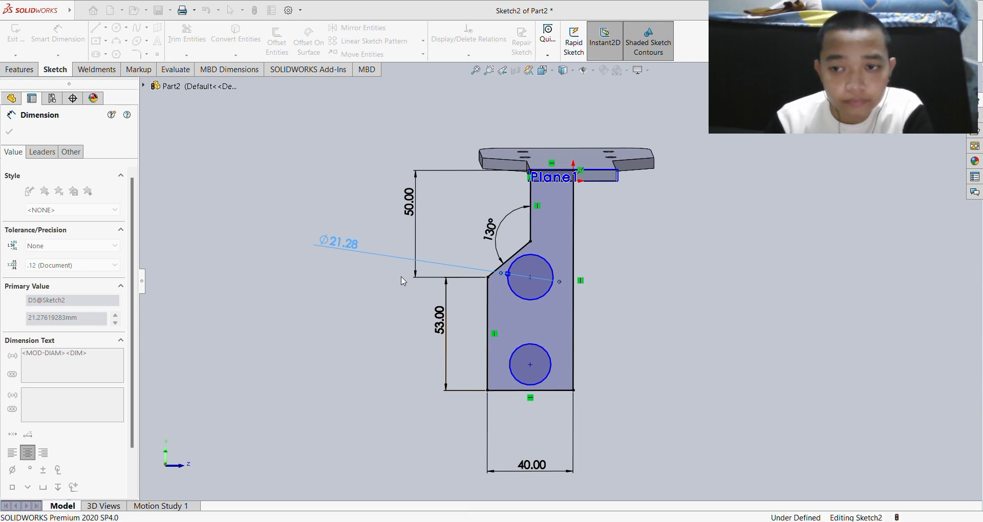
{"action": "type", "text": "5"}
{"action": "key", "text": "Return"}
{"action": "left_click", "coordinate": [515, 357]}
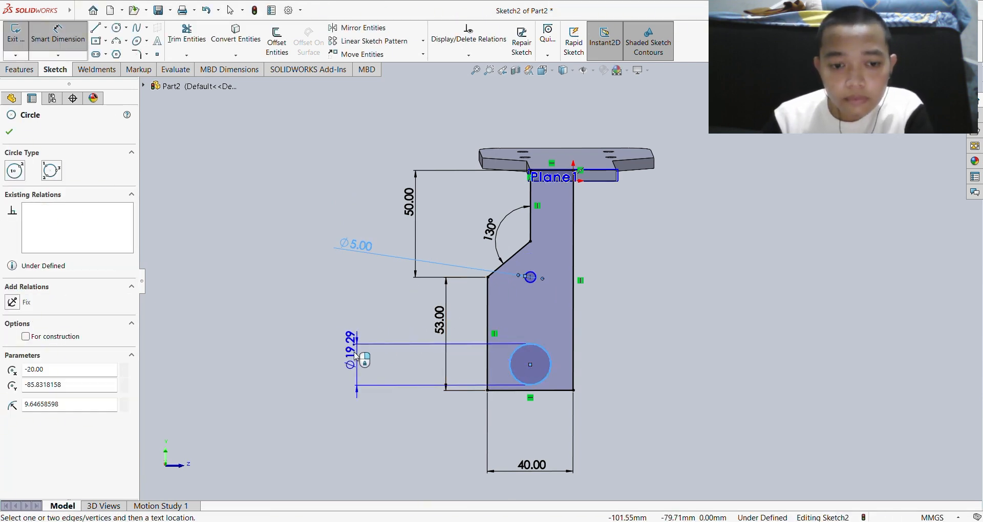
{"action": "left_click", "coordinate": [333, 335]}
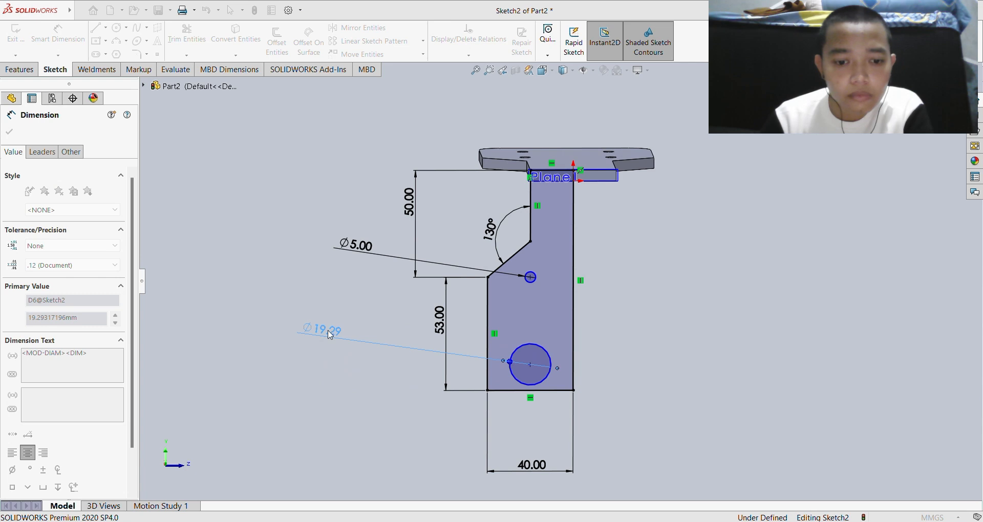
{"action": "type", "text": "5"}
{"action": "key", "text": "Return"}
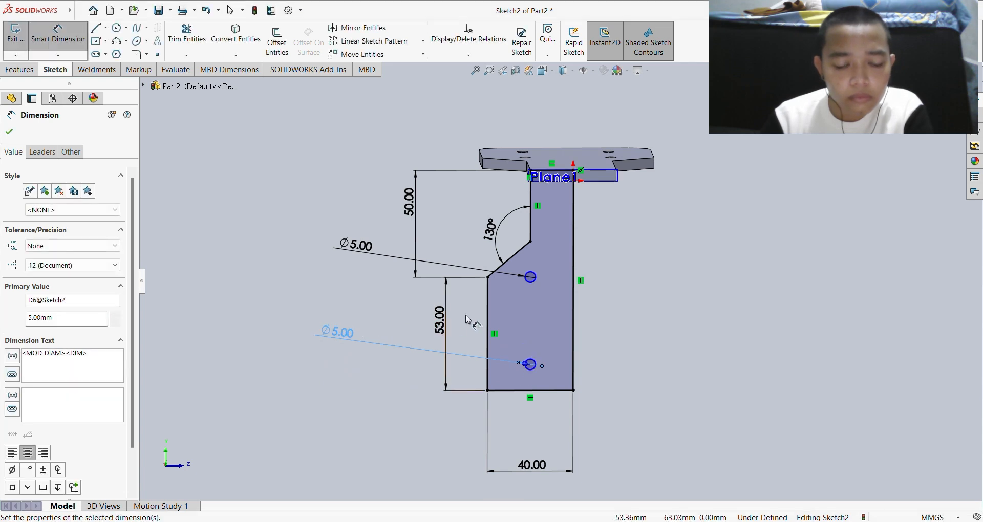
- Set the vertical distance between the two circle centres to 25 mm
{"action": "left_click", "coordinate": [532, 281]}
{"action": "left_click", "coordinate": [531, 363]}
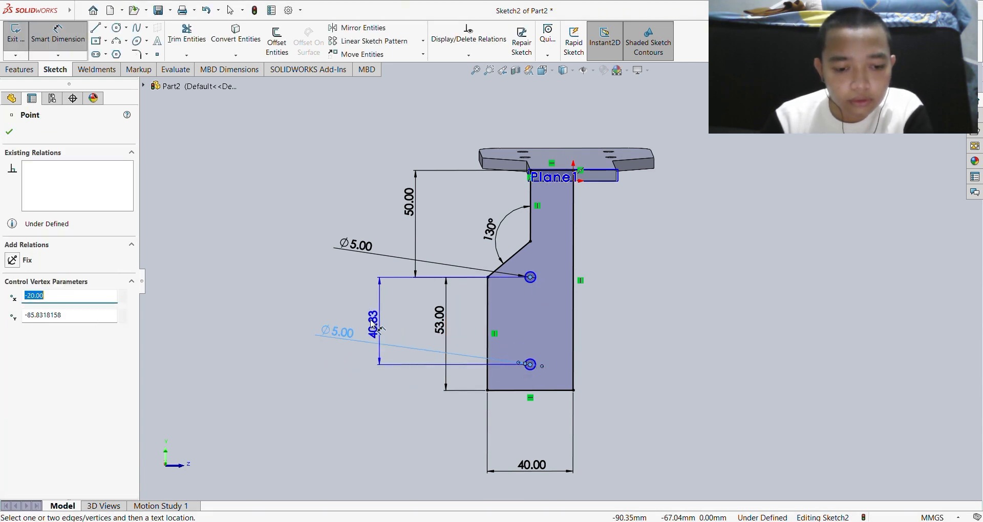
{"action": "left_click", "coordinate": [296, 324]}
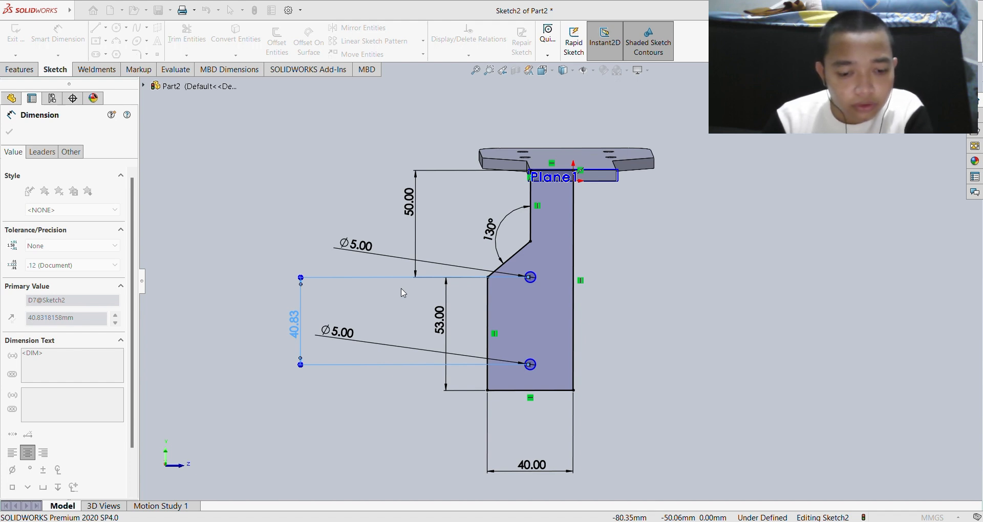
{"action": "key", "text": "Return"}
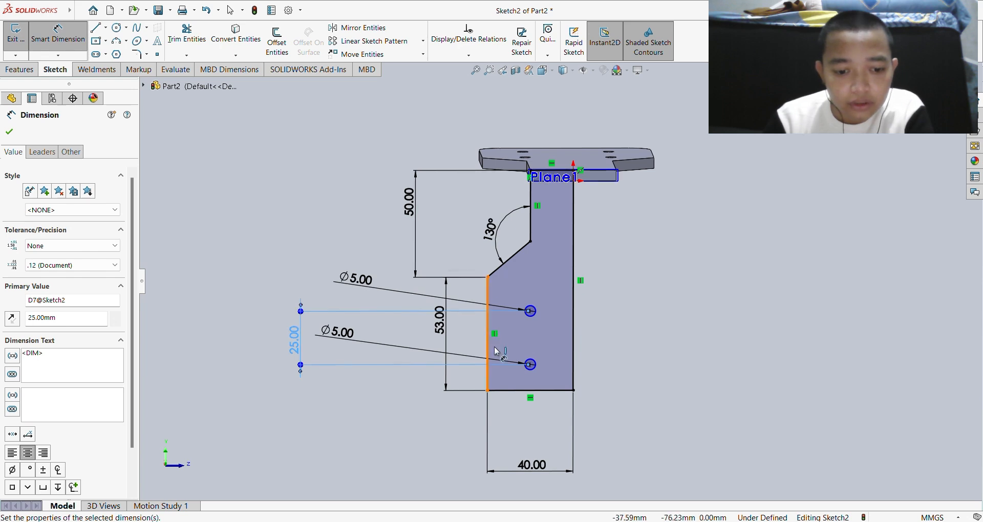
{"action": "key", "text": "Escape"}
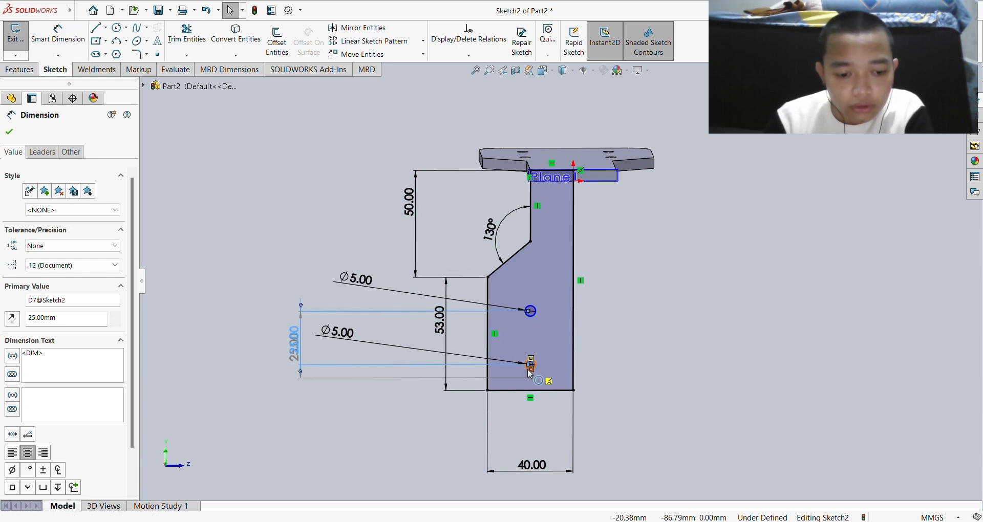
- Try to reattach the lower end of the circle-spacing dimension to the profile's bottom line with a value of 25 mm
{"action": "left_click_drag", "start_coordinate": [528, 370], "coordinate": [521, 391]}
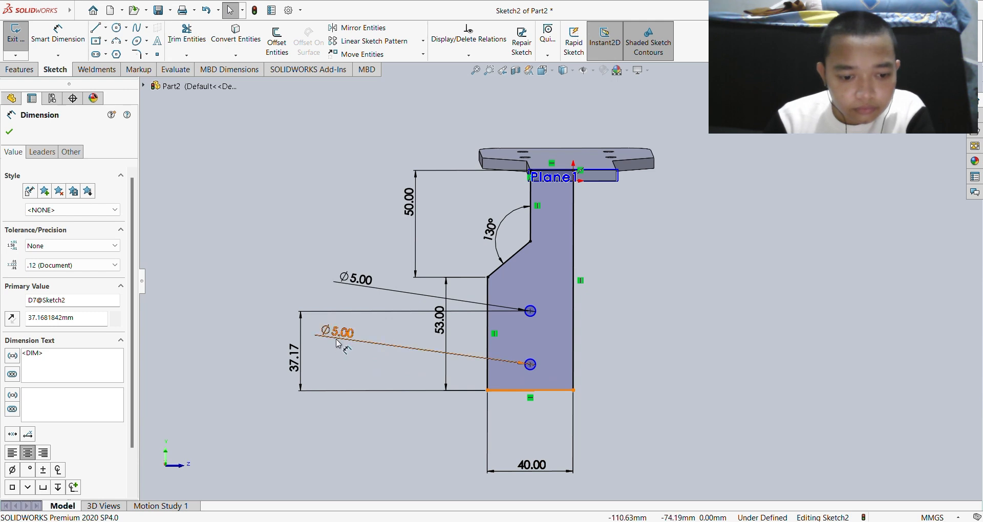
{"action": "double_click", "coordinate": [294, 356]}
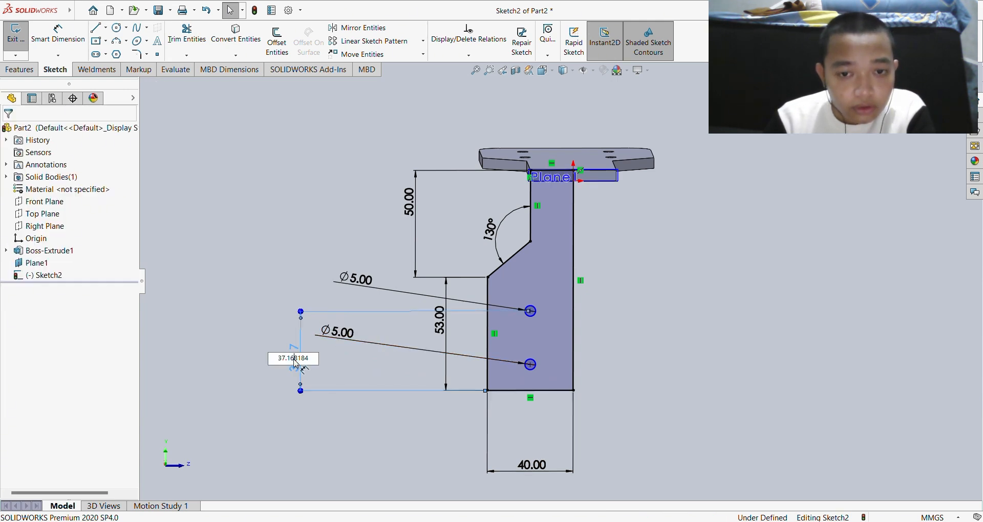
{"action": "double_click", "coordinate": [302, 359]}
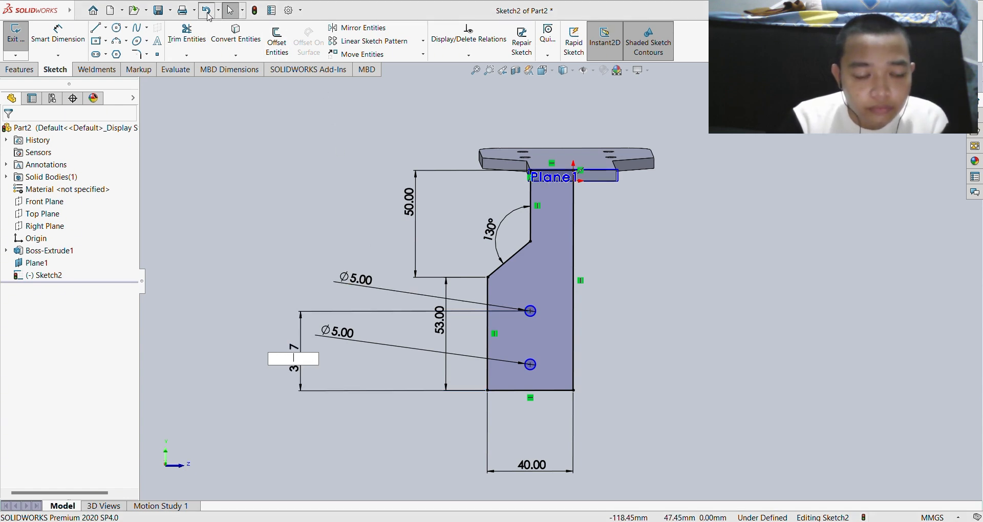
{"action": "type", "text": "25"}
{"action": "key", "text": "Return"}
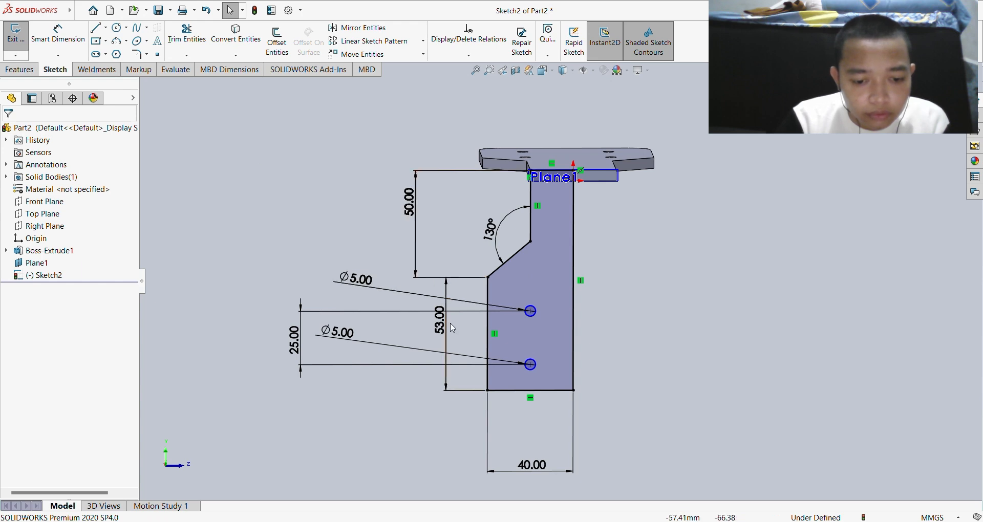
- Dimension the lower circle's centre 15 mm above the profile's bottom line
{"action": "left_click", "coordinate": [531, 366]}
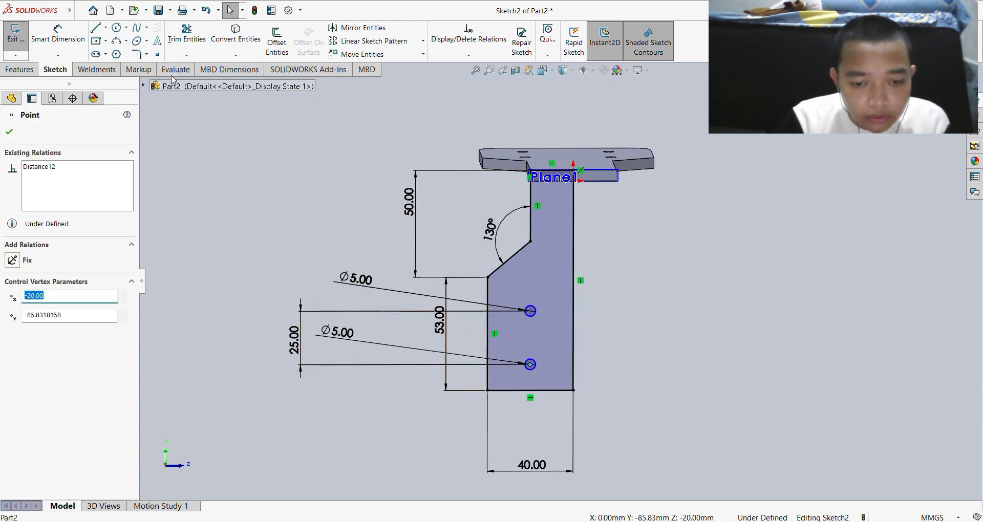
{"action": "left_click", "coordinate": [57, 34]}
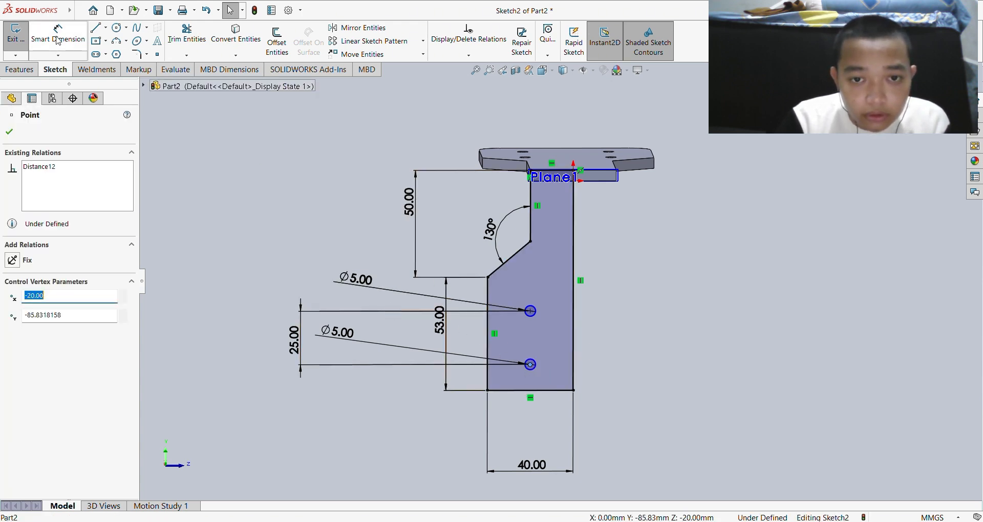
{"action": "left_click", "coordinate": [531, 366]}
{"action": "left_click", "coordinate": [527, 391]}
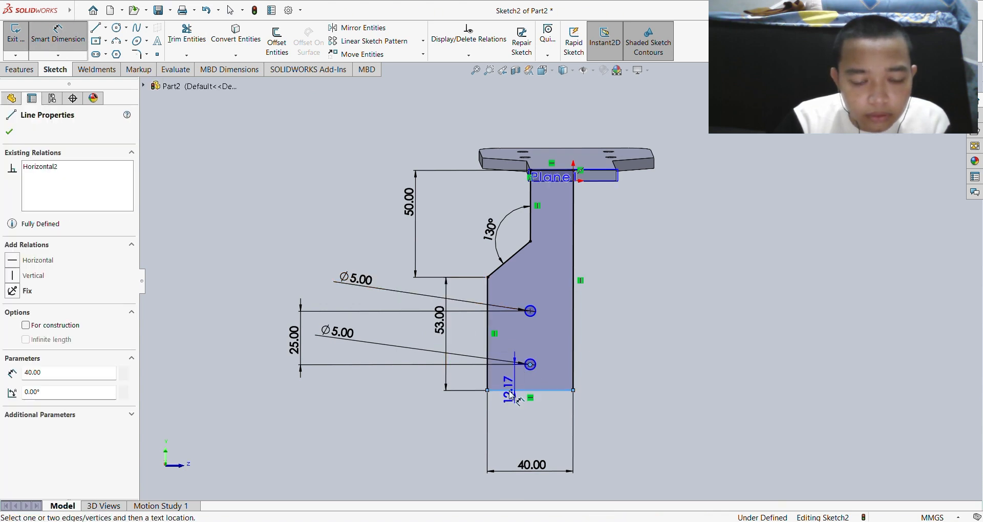
{"action": "left_click", "coordinate": [394, 421]}
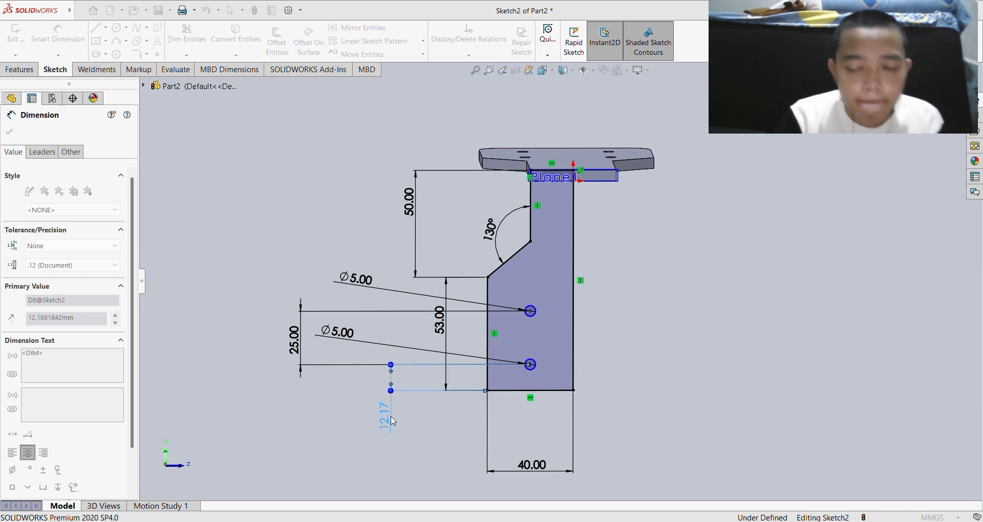
{"action": "type", "text": "15"}
{"action": "key", "text": "Return"}
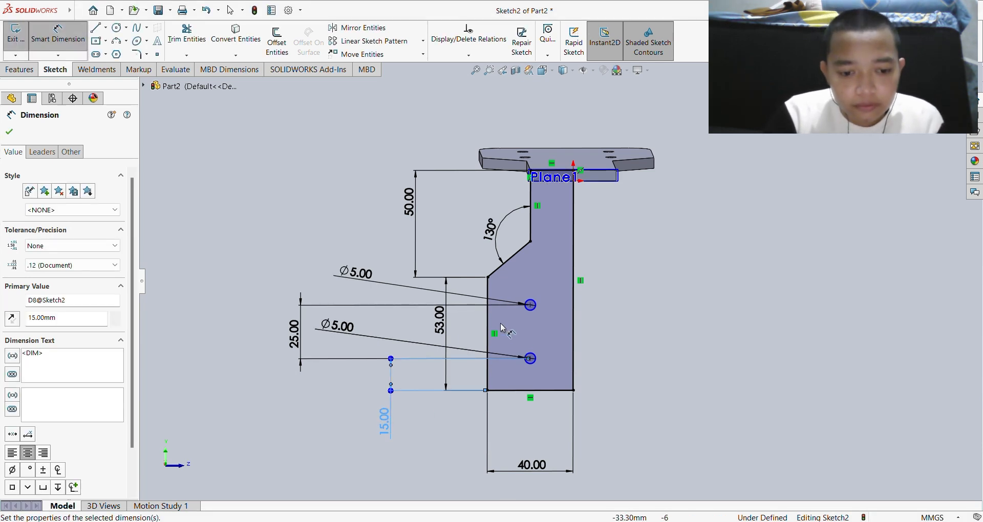
{"action": "left_click", "coordinate": [9, 135]}
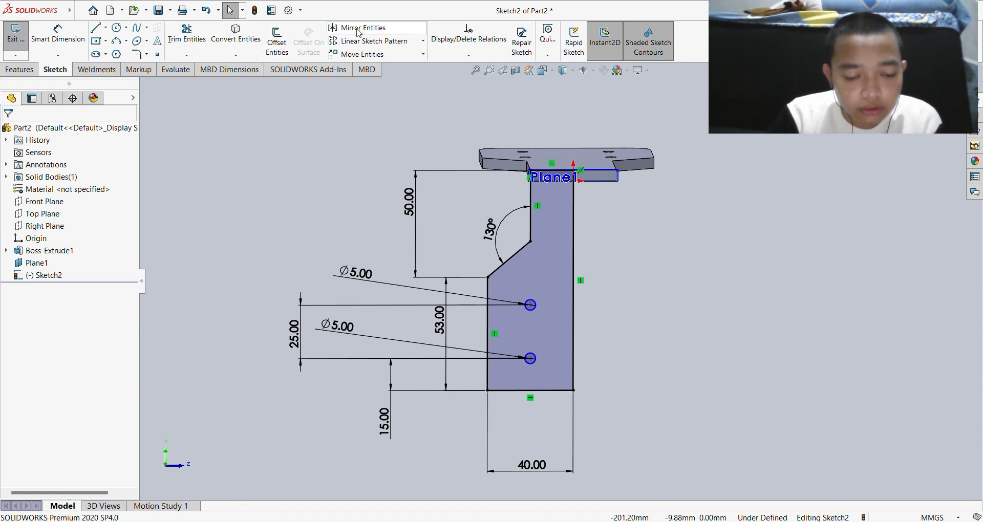
- Draw a vertical line joining the centres of the two 5 mm circles
{"action": "left_click", "coordinate": [135, 54]}
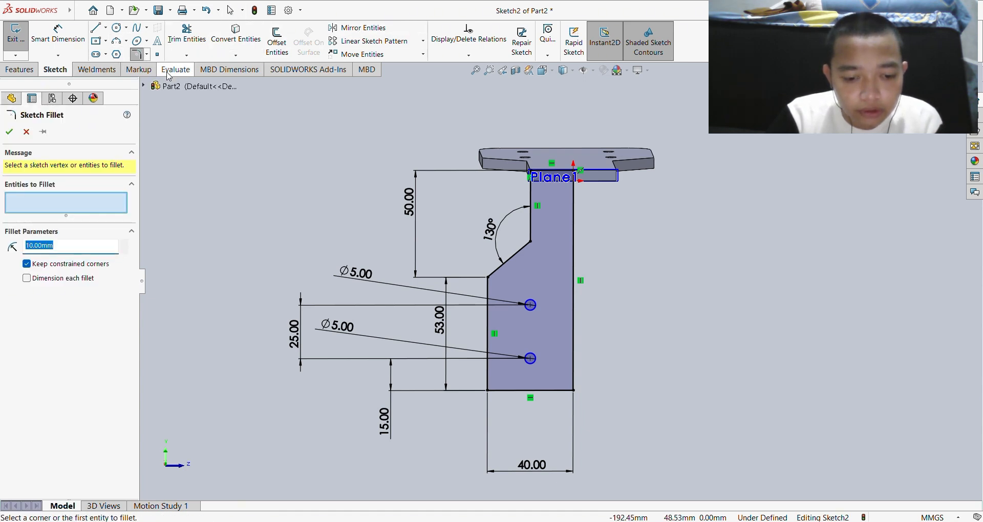
{"action": "left_click", "coordinate": [488, 390]}
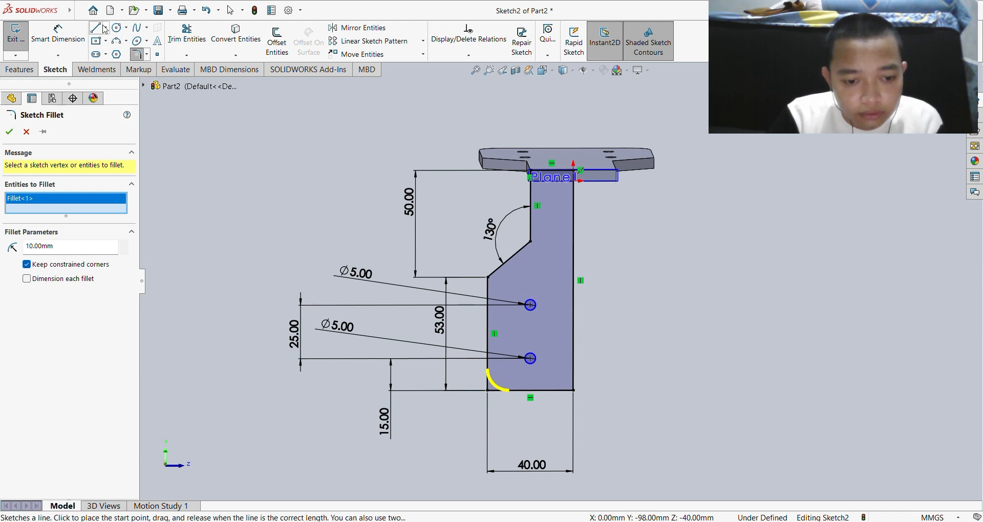
{"action": "left_click", "coordinate": [96, 28]}
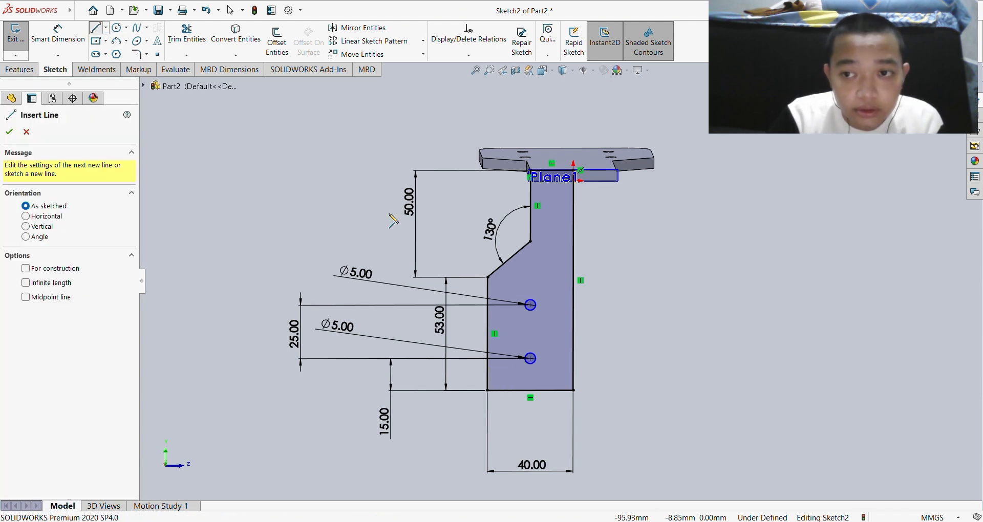
{"action": "left_click", "coordinate": [531, 306]}
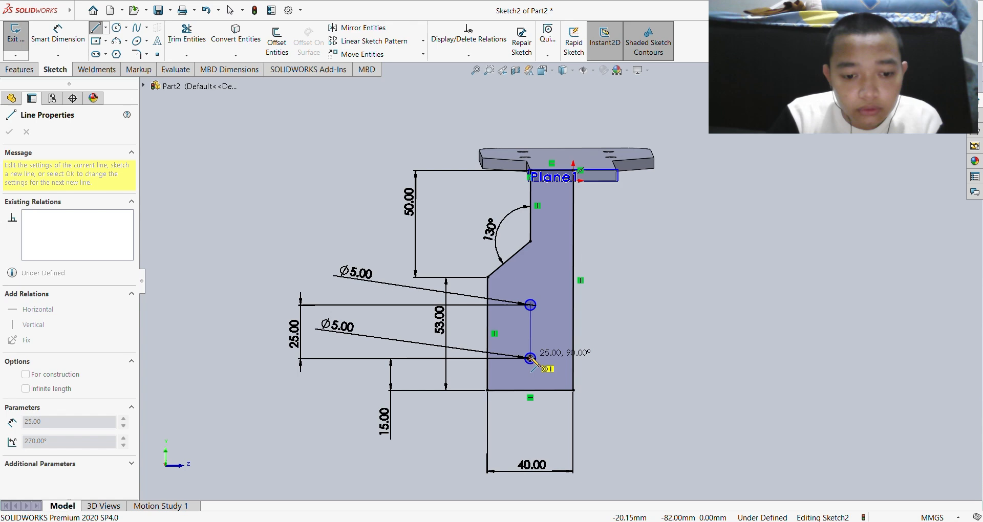
{"action": "left_click", "coordinate": [531, 359]}
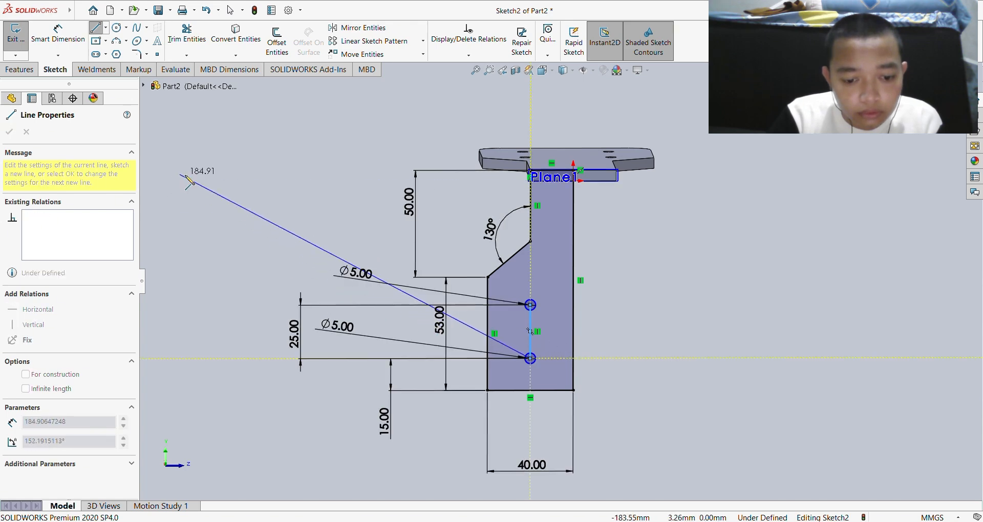
{"action": "key", "text": "Escape"}
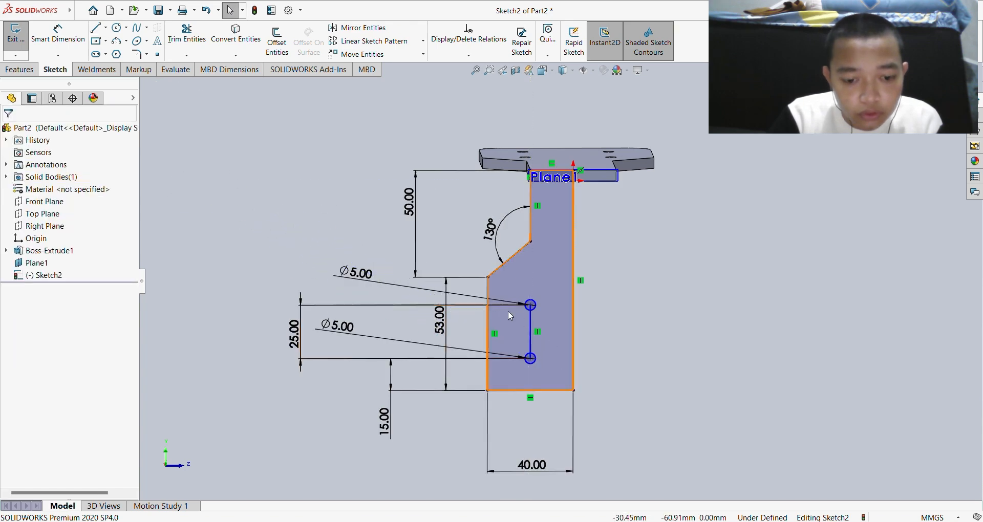
- Convert the line between the circle centres and the profile's long right-hand vertical line to construction geometry
{"action": "left_click", "coordinate": [531, 330]}
{"action": "key", "text": "Escape"}
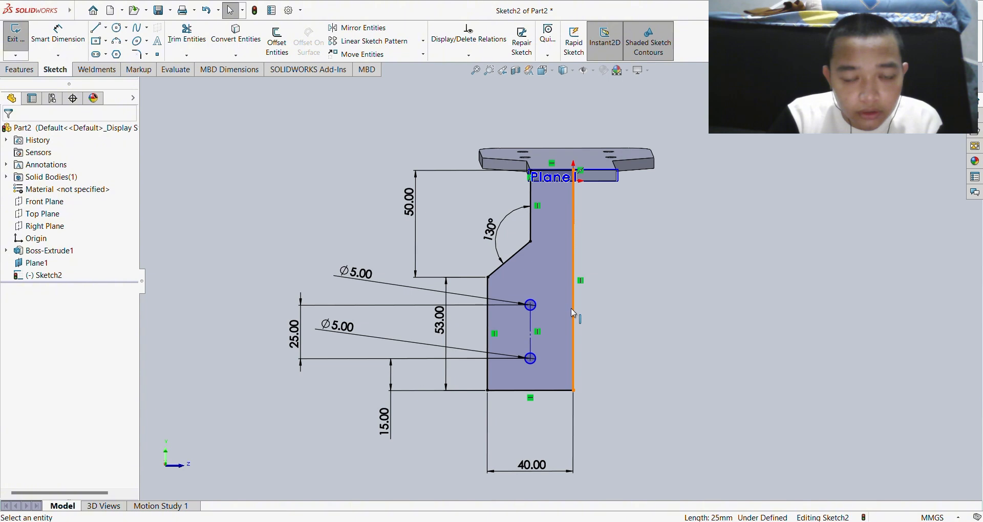
{"action": "left_click", "coordinate": [574, 309]}
{"action": "left_click", "coordinate": [625, 284]}
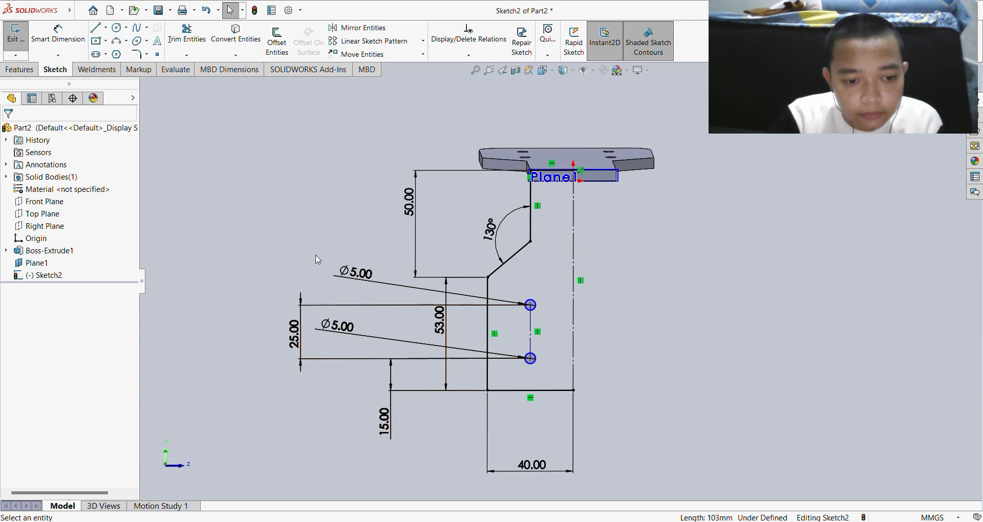
- Round the profile's lower-left corner with a 10 mm sketch fillet
{"action": "left_click", "coordinate": [137, 54]}
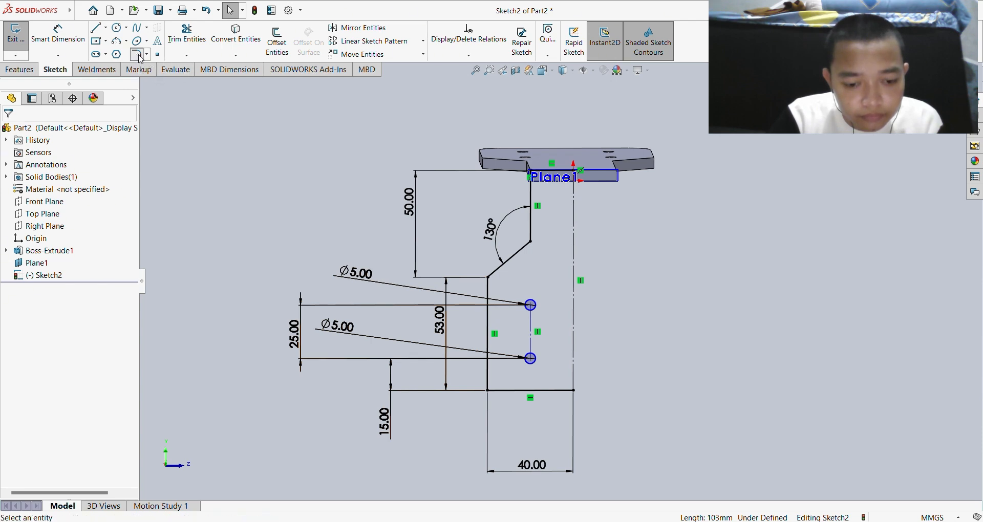
{"action": "left_click", "coordinate": [488, 391]}
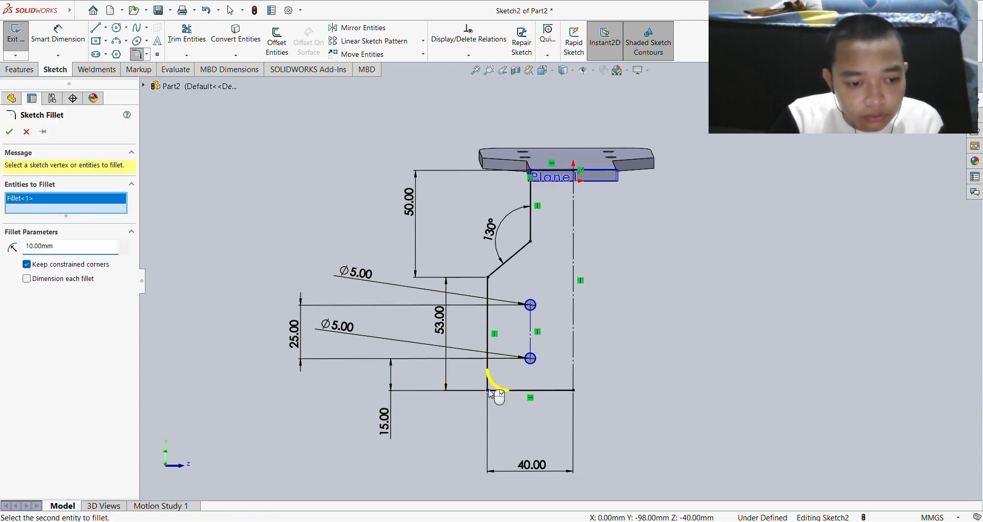
{"action": "left_click", "coordinate": [10, 132]}
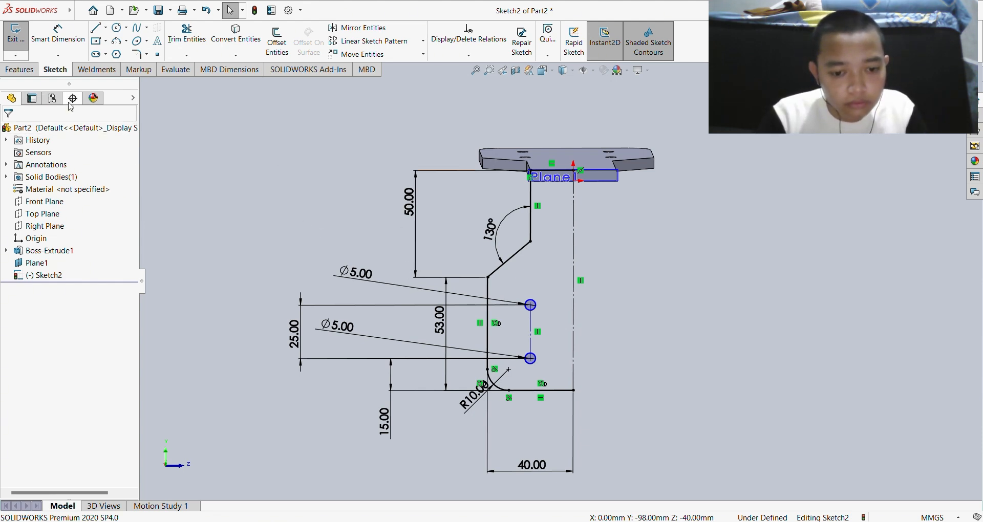
- Try to add an overall height dimension from the profile's upper-left corner to the lower end of the fillet
{"action": "left_click", "coordinate": [58, 34]}
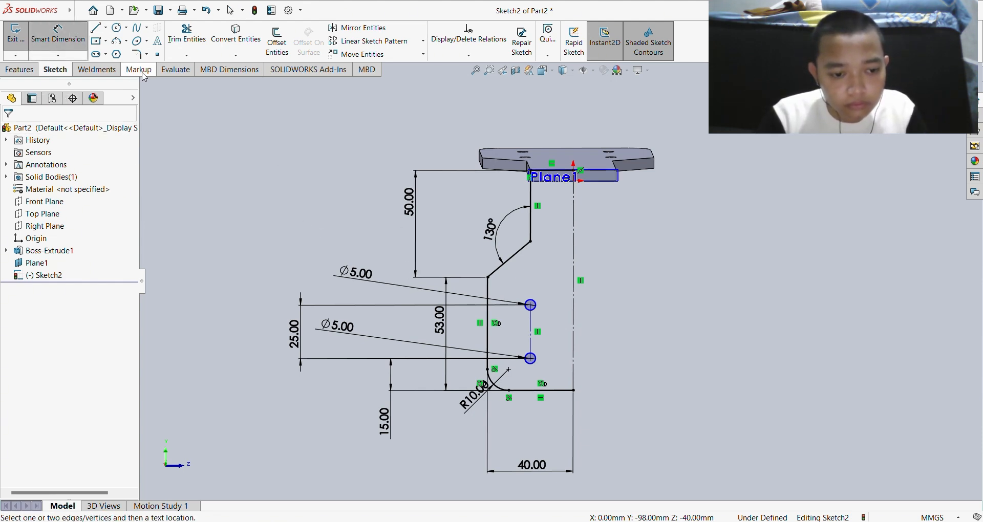
{"action": "left_click", "coordinate": [531, 173]}
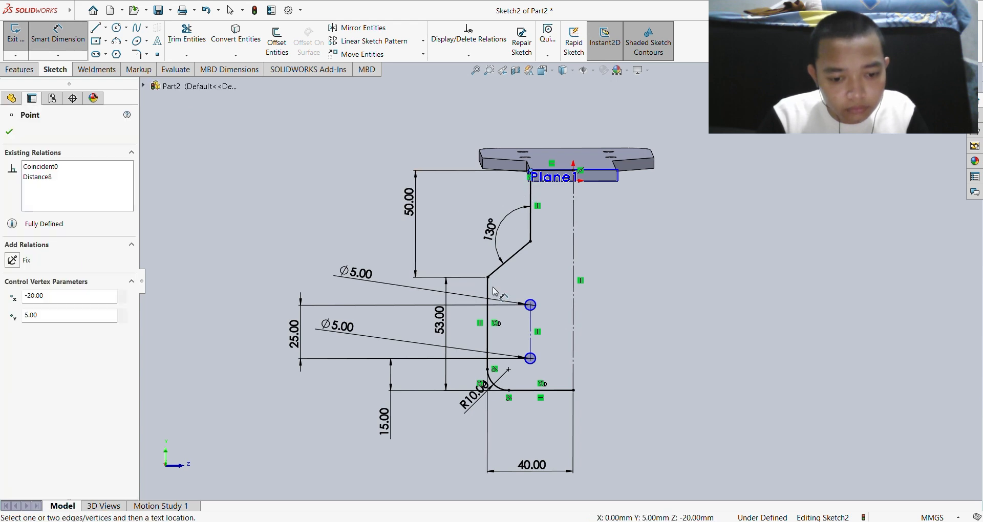
{"action": "left_click", "coordinate": [509, 392]}
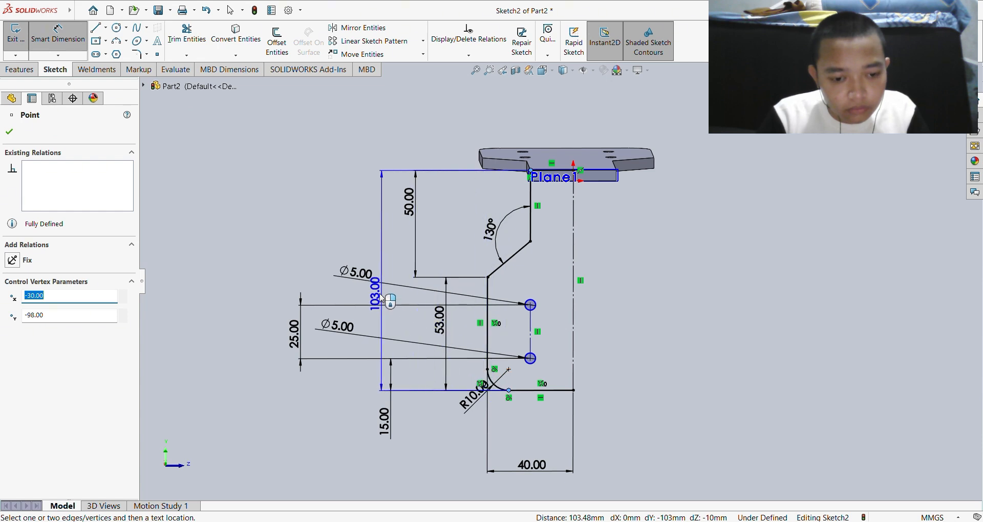
{"action": "left_click", "coordinate": [246, 277]}
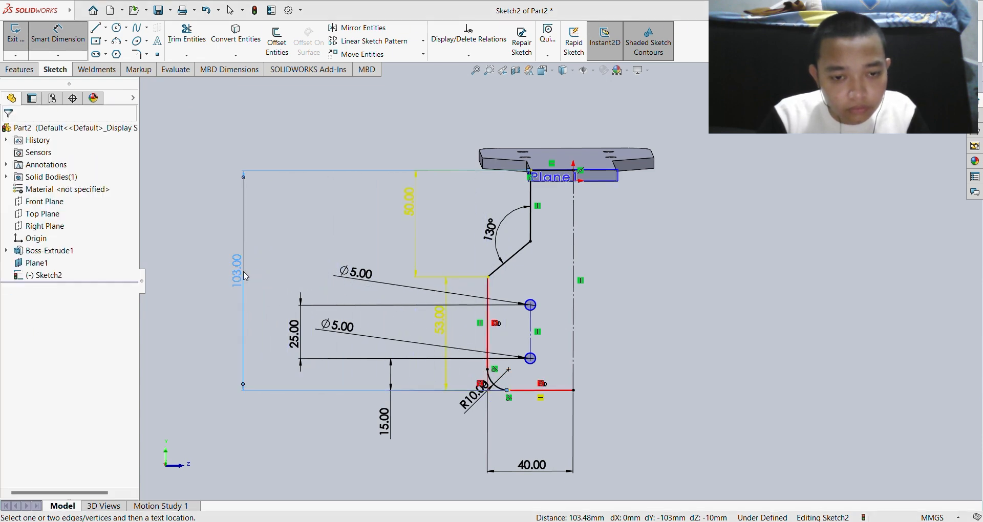
{"action": "key", "text": "ctrl+z"}
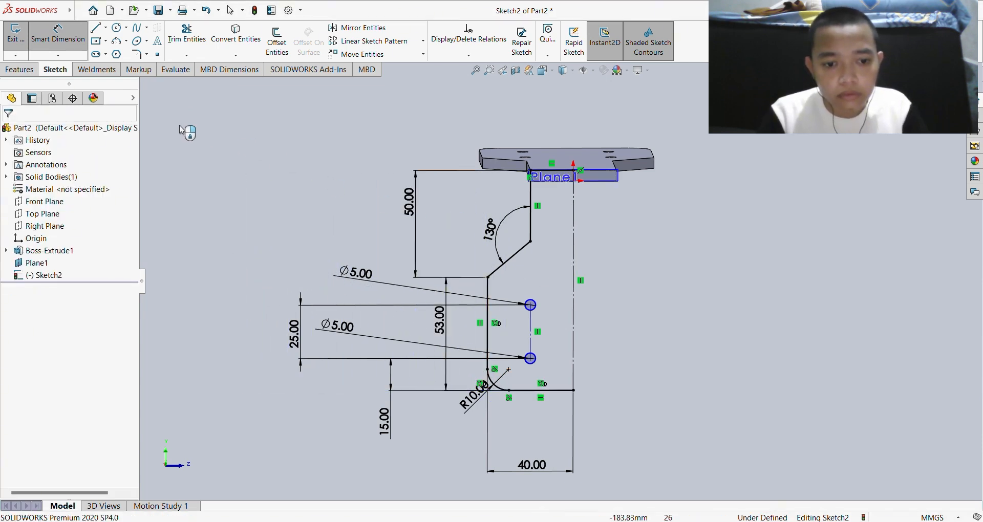
{"action": "left_click", "coordinate": [20, 70]}
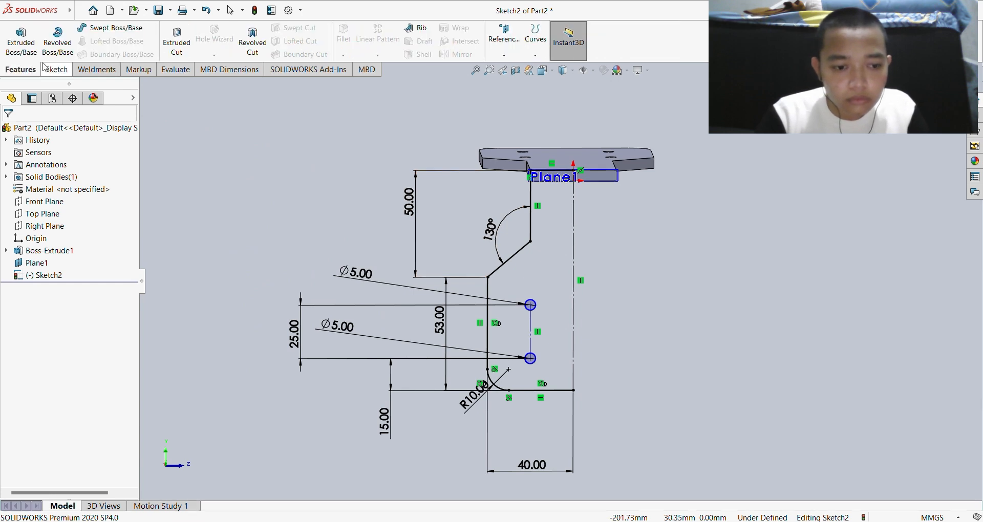
{"action": "left_click", "coordinate": [31, 46]}
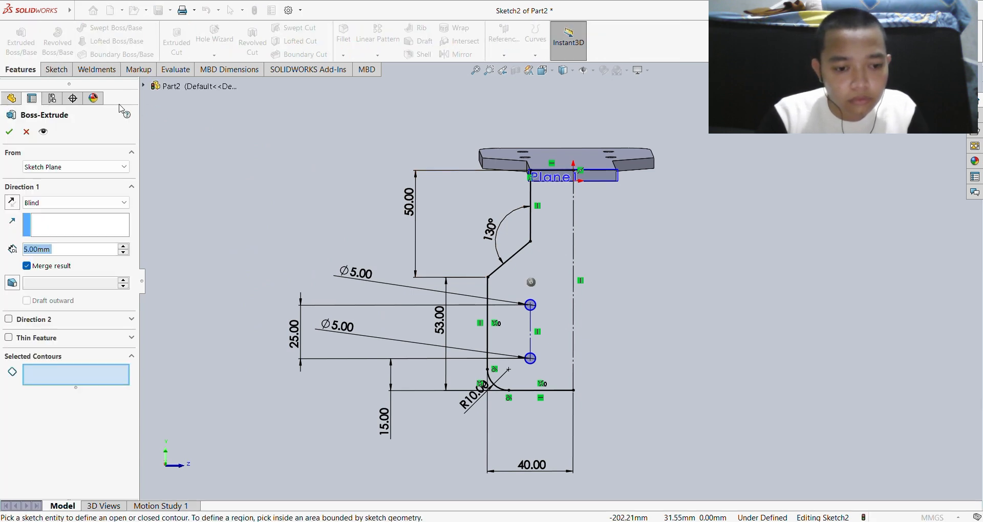
{"action": "left_click", "coordinate": [57, 70]}
{"action": "left_click", "coordinate": [98, 70]}
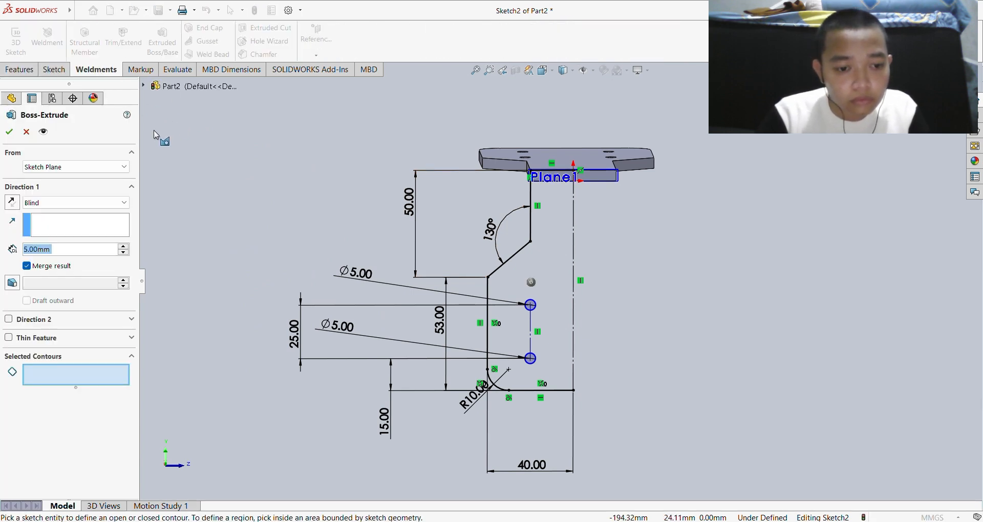
{"action": "left_click", "coordinate": [25, 133]}
- Start a sketch mirror with the half-profile's top line, upper vertical, slant, lower vertical, corner arc and bottom line as entities to mirror
{"action": "left_click", "coordinate": [54, 70]}
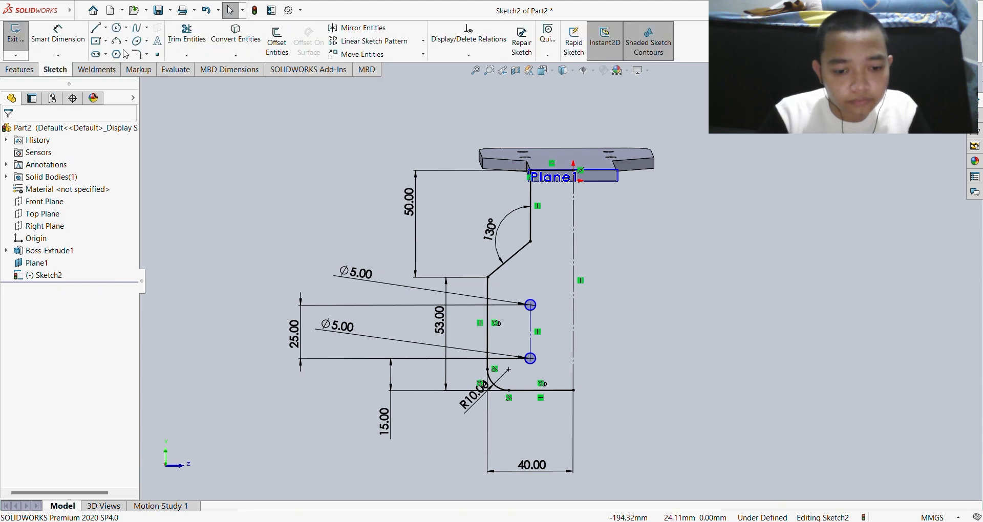
{"action": "left_click", "coordinate": [357, 28]}
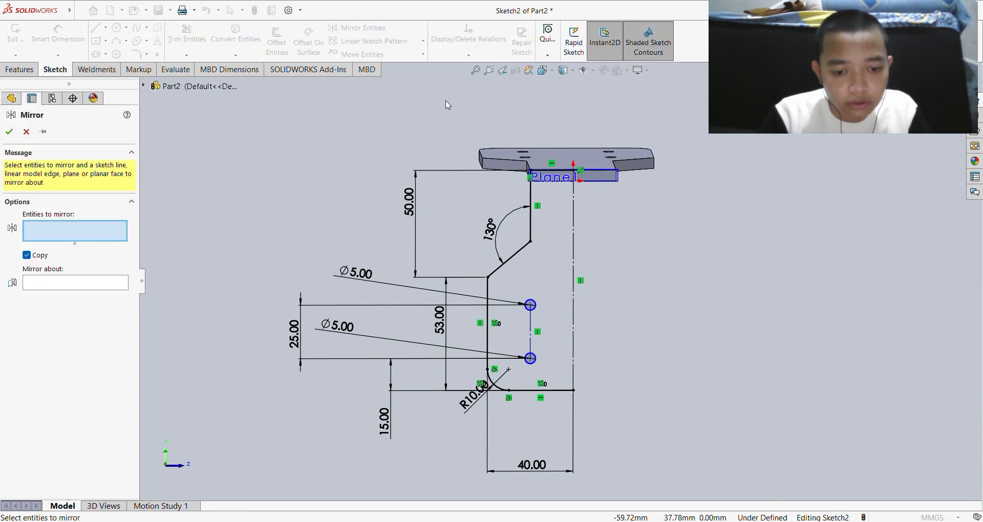
{"action": "left_click", "coordinate": [552, 172]}
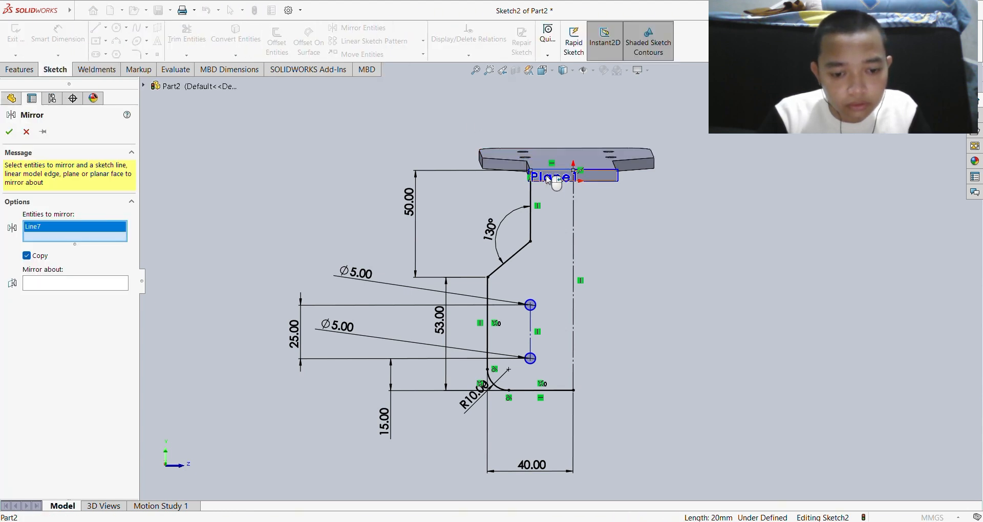
{"action": "left_click", "coordinate": [530, 215]}
{"action": "left_click", "coordinate": [520, 256]}
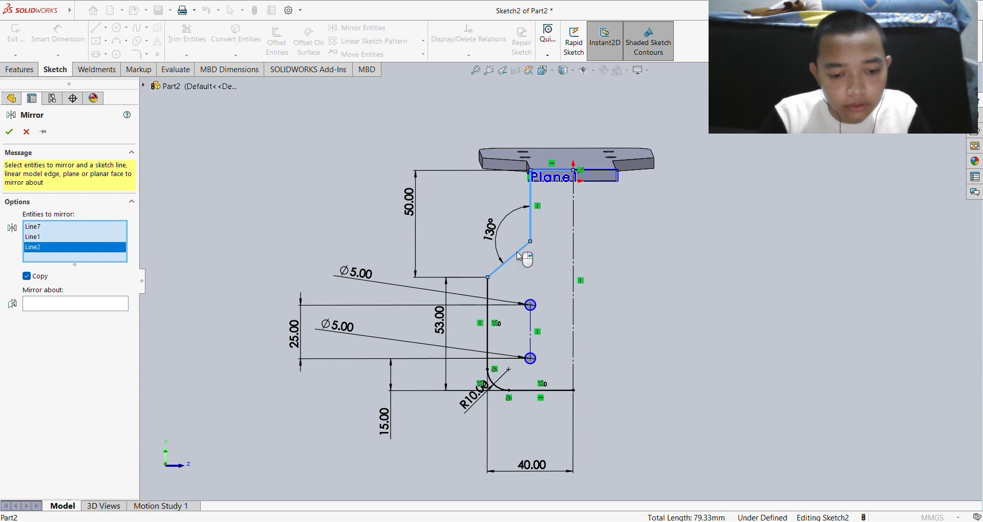
{"action": "left_click", "coordinate": [489, 297]}
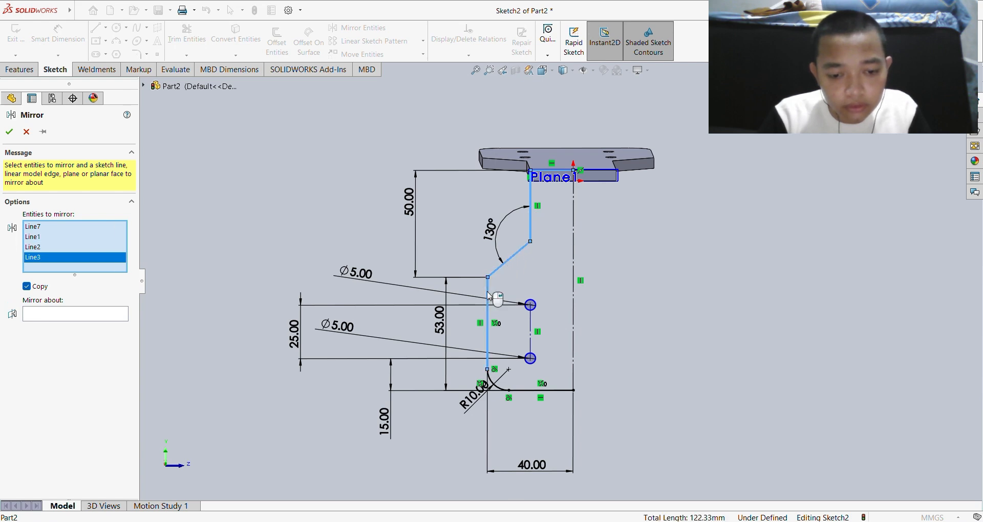
{"action": "left_click", "coordinate": [496, 385]}
{"action": "left_click", "coordinate": [532, 391]}
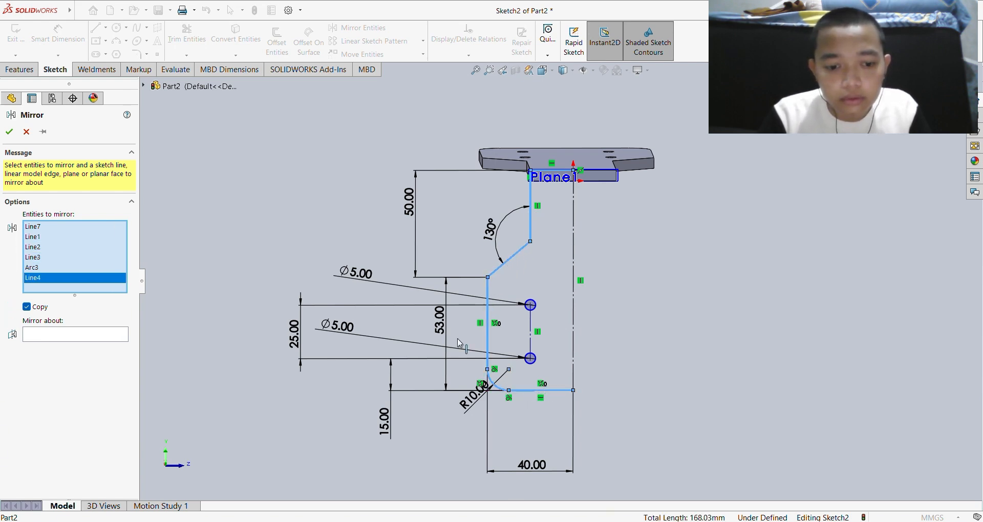
- Add both 5 mm circles and their connecting construction line to the sketch mirror, and mirror everything about the vertical centreline
{"action": "left_click", "coordinate": [105, 334]}
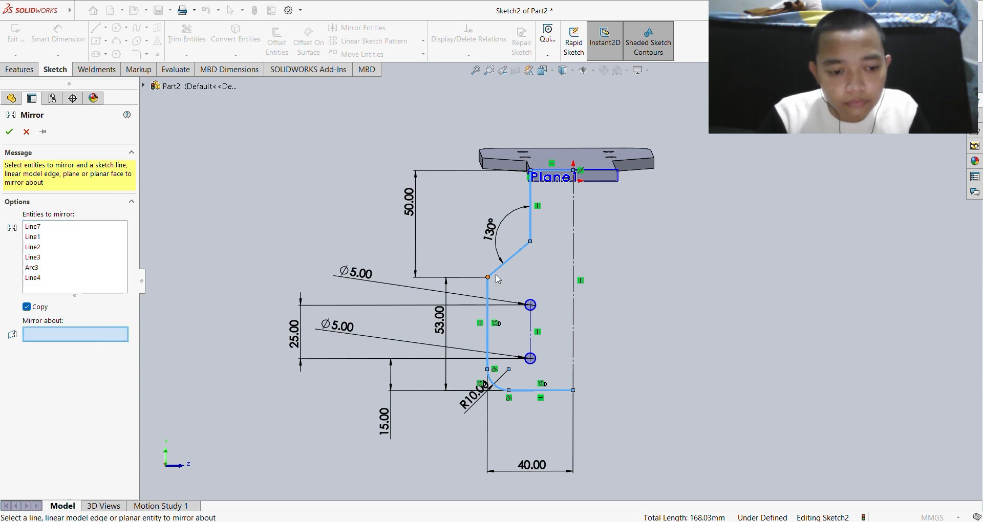
{"action": "left_click", "coordinate": [108, 271]}
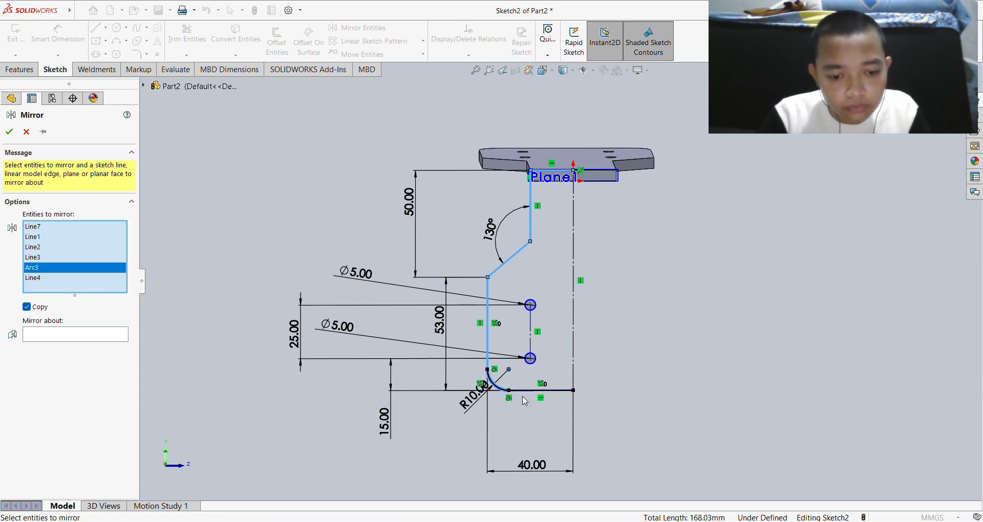
{"action": "left_click", "coordinate": [532, 364]}
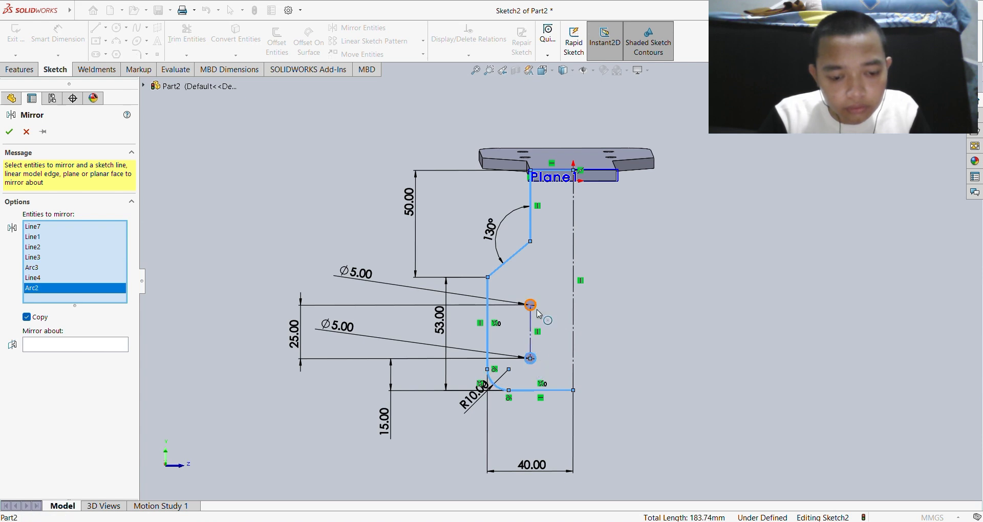
{"action": "left_click", "coordinate": [537, 313]}
{"action": "left_click", "coordinate": [531, 328]}
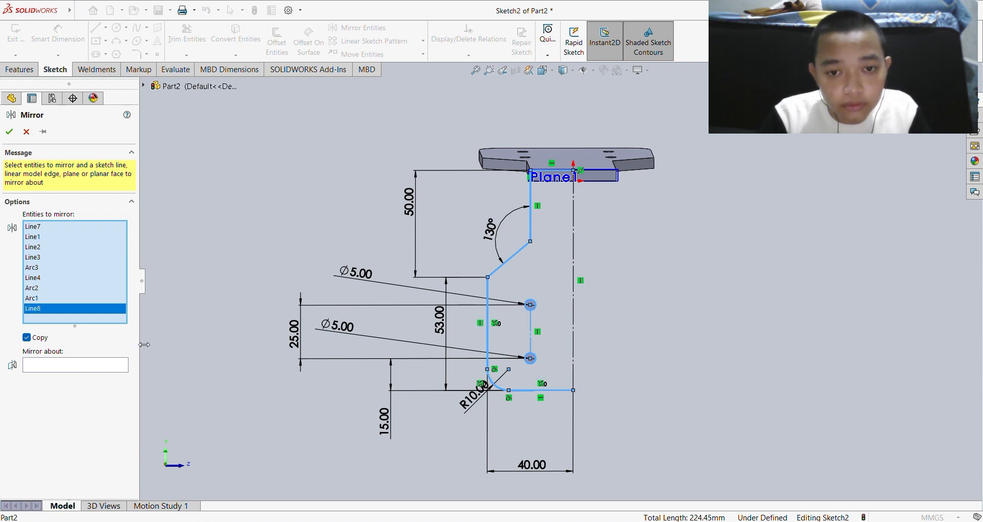
{"action": "left_click", "coordinate": [116, 365]}
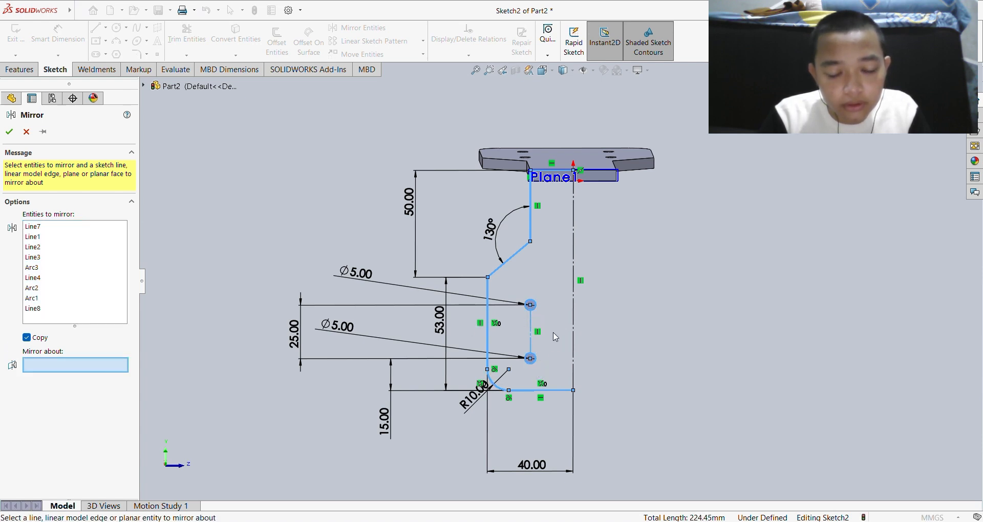
{"action": "left_click", "coordinate": [574, 358]}
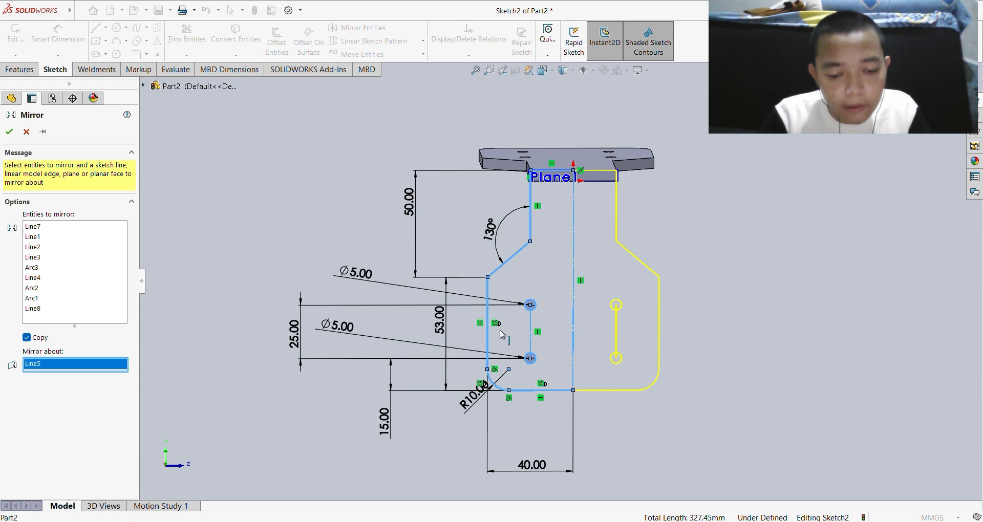
{"action": "left_click", "coordinate": [10, 133]}
- Extrude the mirrored profile 5 mm blind with the direction reversed towards the plate, merging the result
{"action": "scroll", "coordinate": [501, 202], "scroll_direction": "up", "scroll_amount": 1}
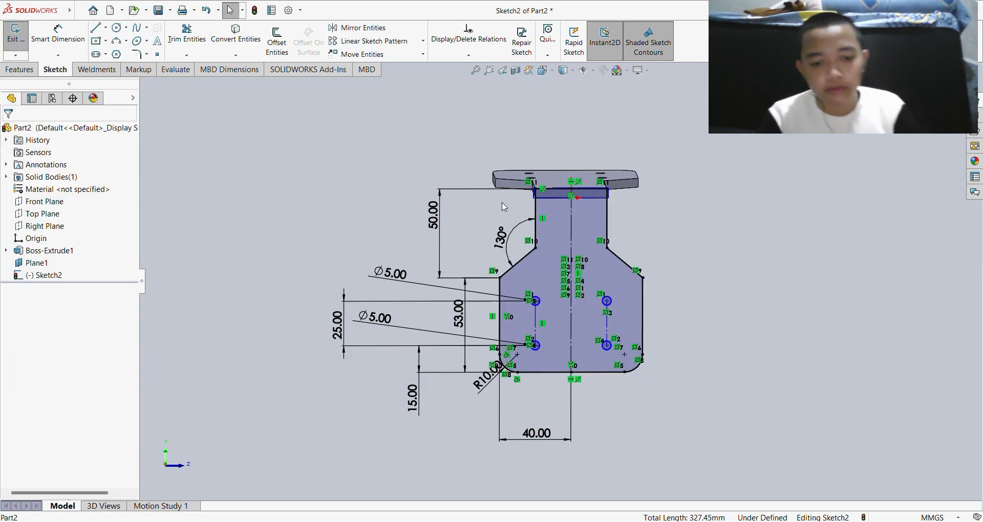
{"action": "scroll", "coordinate": [501, 201], "scroll_direction": "down", "scroll_amount": 1}
{"action": "scroll", "coordinate": [599, 262], "scroll_direction": "up", "scroll_amount": 1}
{"action": "scroll", "coordinate": [600, 262], "scroll_direction": "down", "scroll_amount": 1}
{"action": "scroll", "coordinate": [582, 263], "scroll_direction": "down", "scroll_amount": 1}
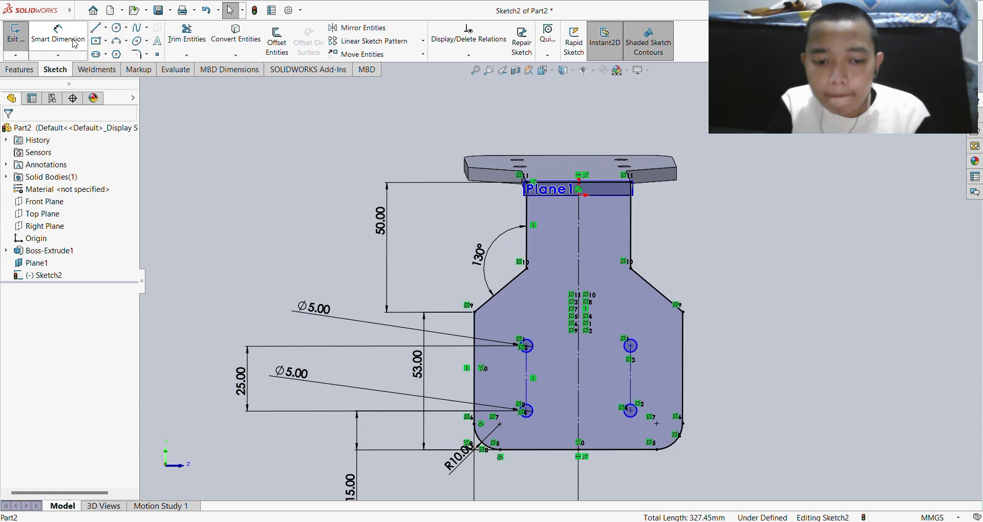
{"action": "left_click", "coordinate": [31, 71]}
{"action": "left_click", "coordinate": [20, 41]}
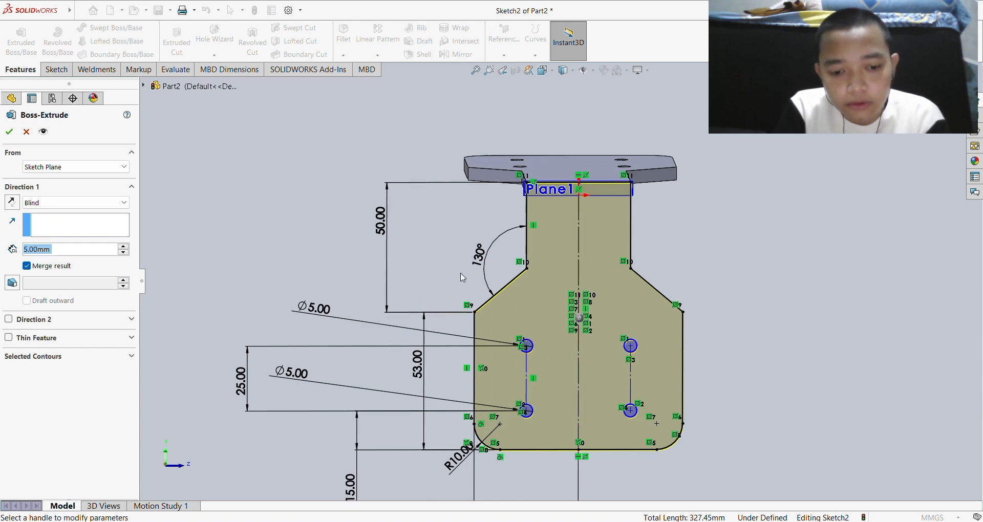
{"action": "left_click", "coordinate": [523, 294]}
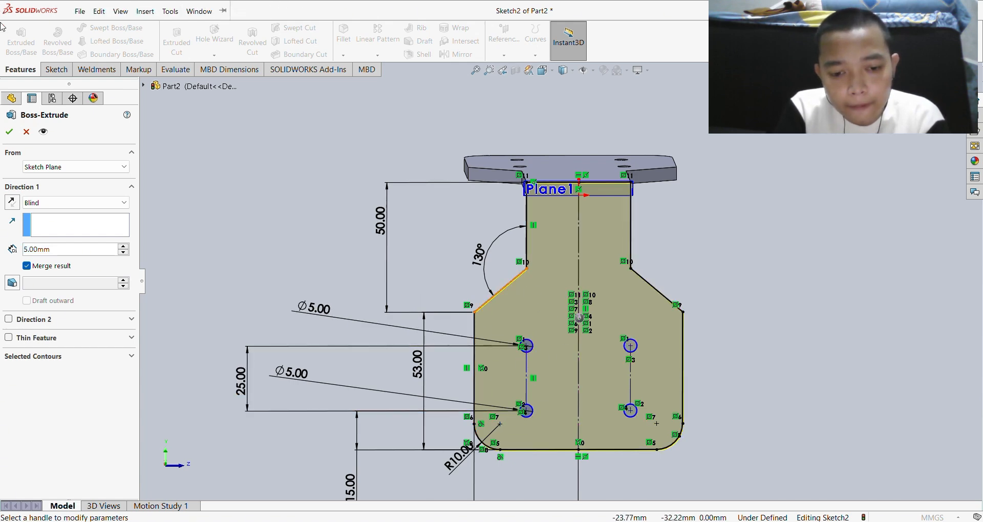
{"action": "middle_click_drag", "start_coordinate": [251, 210], "coordinate": [299, 236]}
{"action": "left_click", "coordinate": [10, 132]}
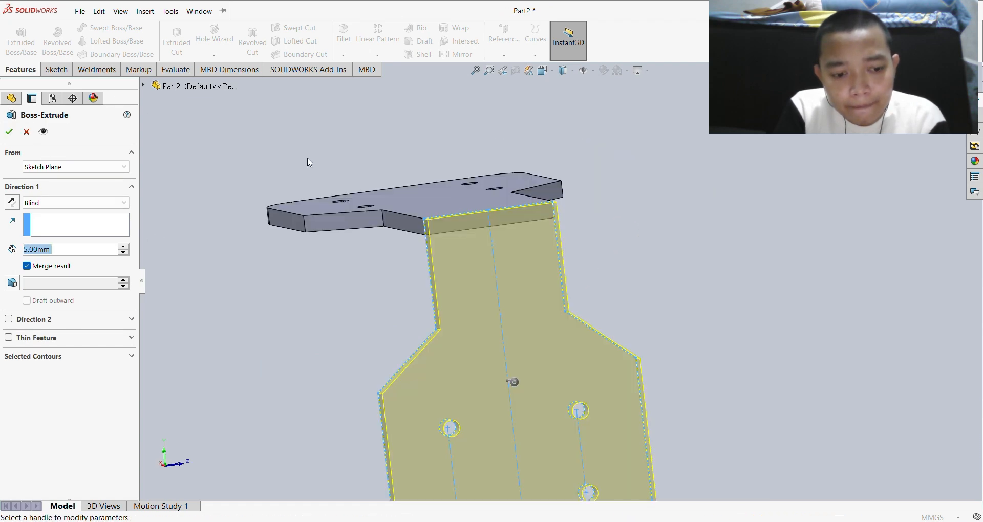
{"action": "middle_click_drag", "start_coordinate": [309, 163], "coordinate": [403, 176]}
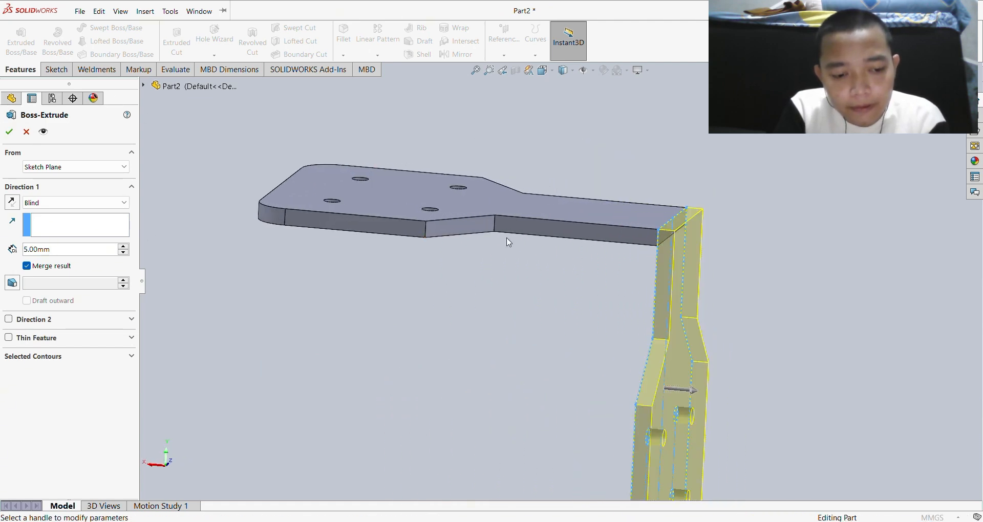
{"action": "middle_click_drag", "start_coordinate": [510, 243], "coordinate": [540, 240]}
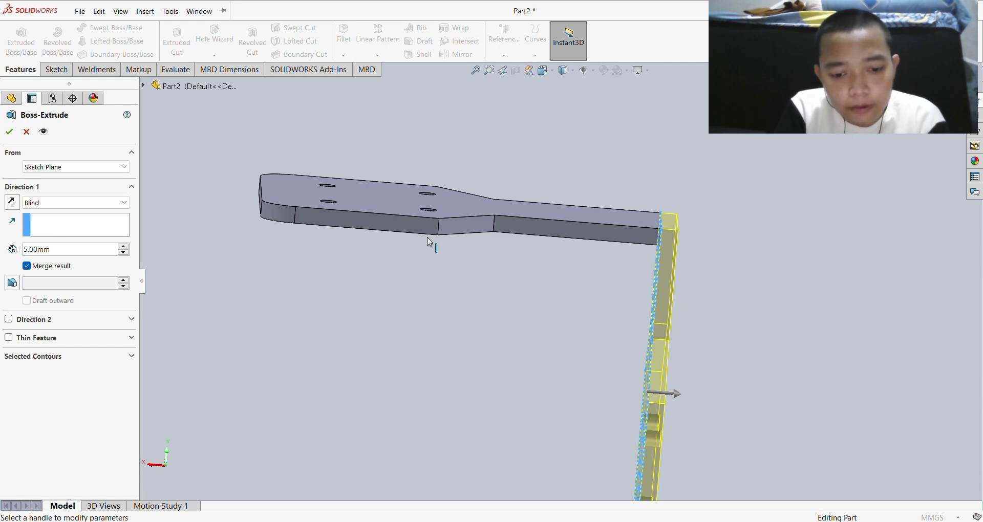
{"action": "left_click", "coordinate": [12, 204]}
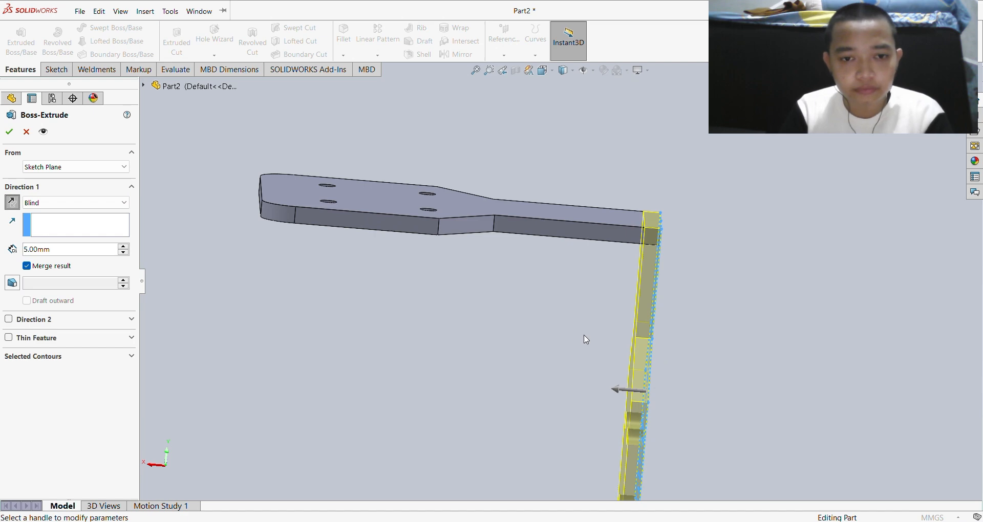
{"action": "middle_click_drag", "start_coordinate": [587, 340], "coordinate": [537, 344]}
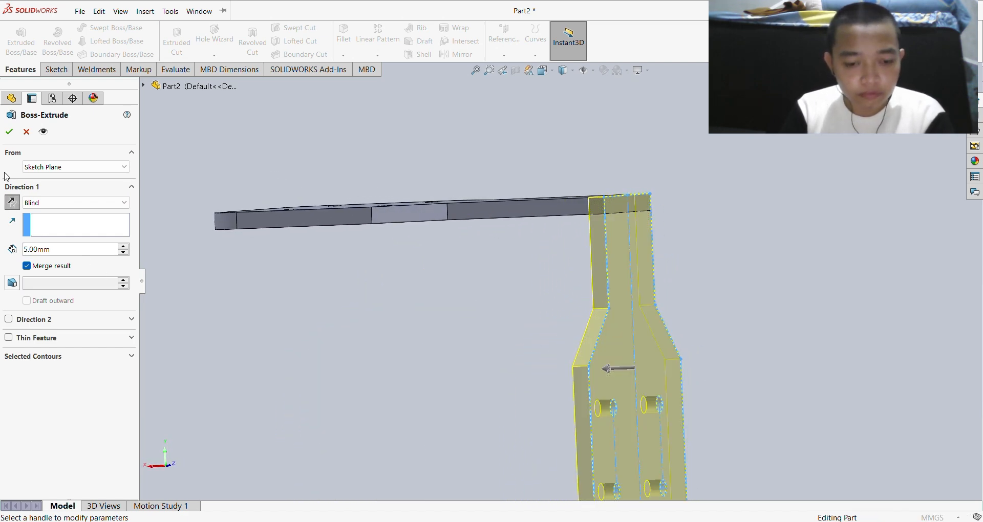
{"action": "left_click", "coordinate": [10, 133]}
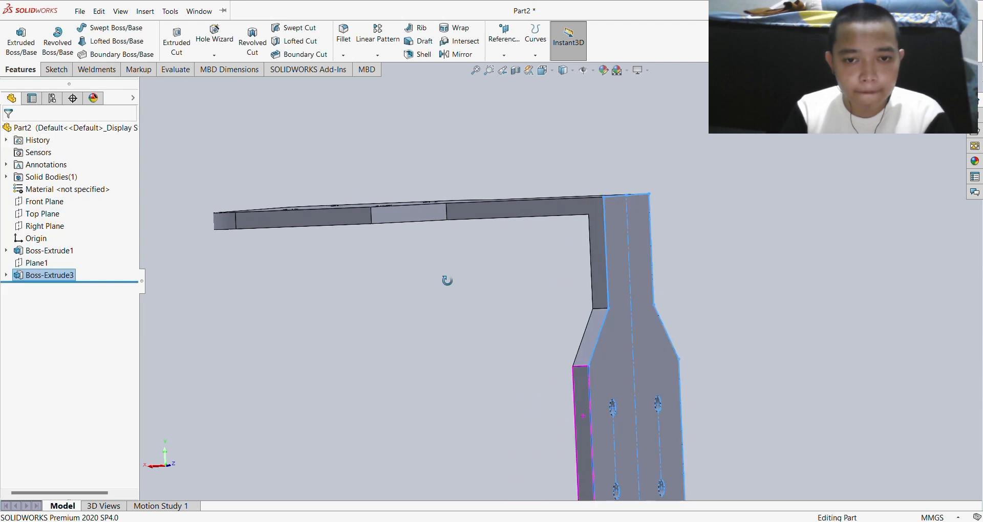
- Examine the L-shaped bracket from several angles, including the front view
{"action": "middle_click_drag", "start_coordinate": [446, 279], "coordinate": [307, 289]}
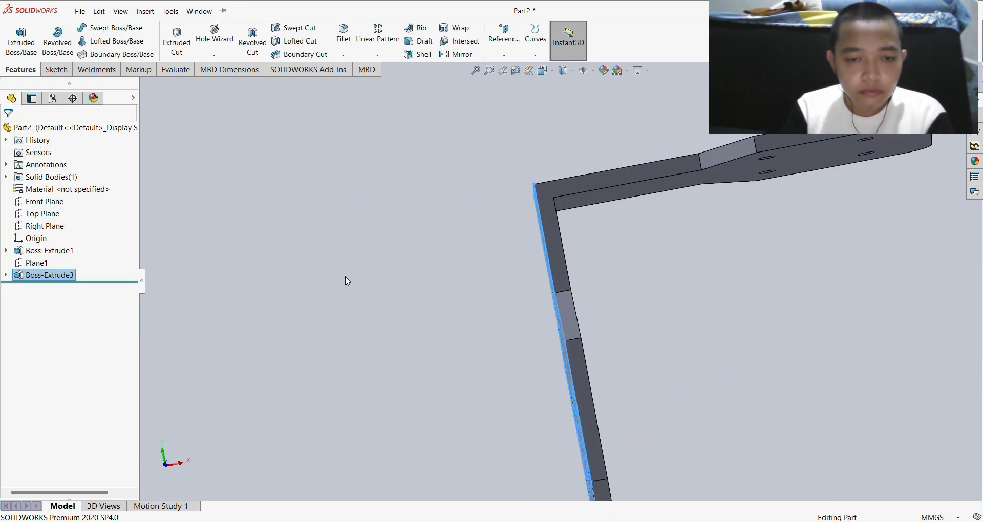
{"action": "scroll", "coordinate": [347, 279], "scroll_direction": "down", "scroll_amount": 3}
{"action": "scroll", "coordinate": [348, 277], "scroll_direction": "up", "scroll_amount": 1}
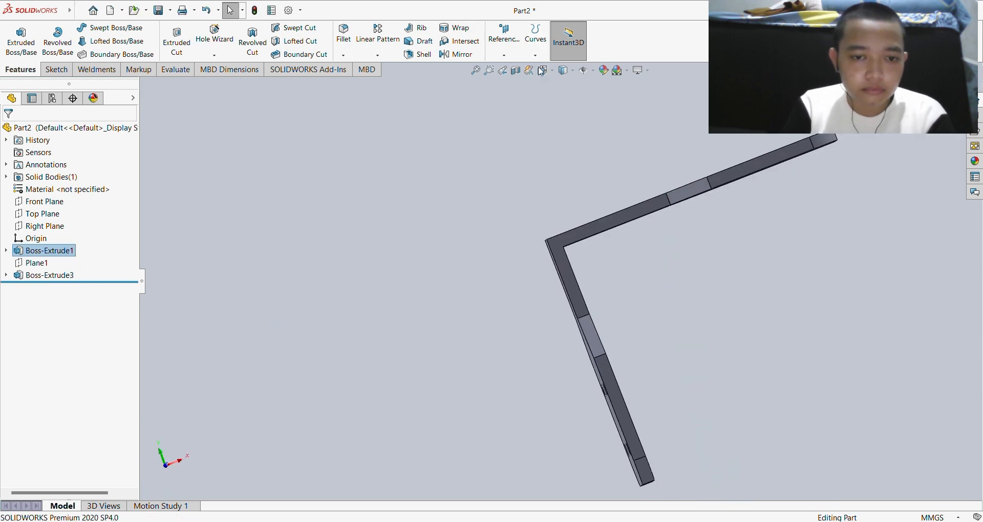
{"action": "left_click", "coordinate": [546, 70]}
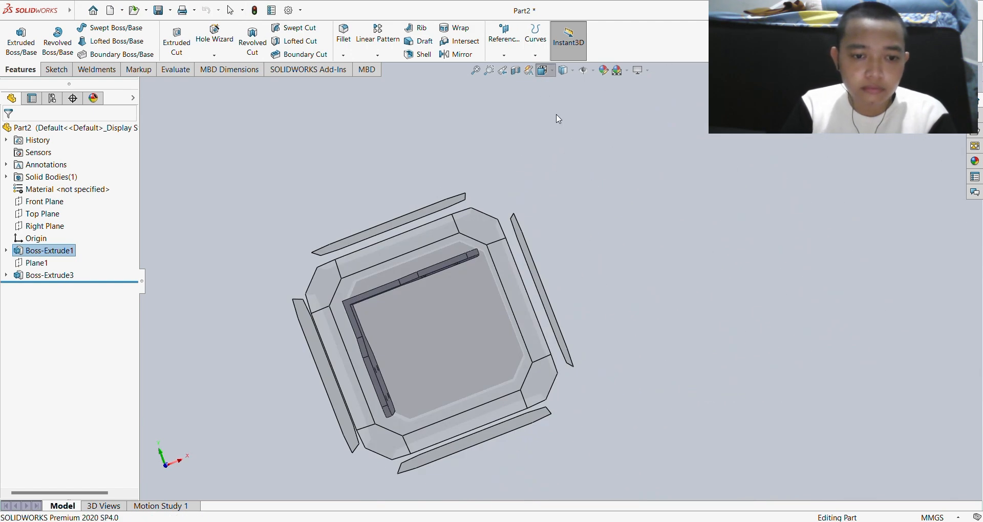
{"action": "key", "text": "space"}
{"action": "left_click", "coordinate": [558, 115]}
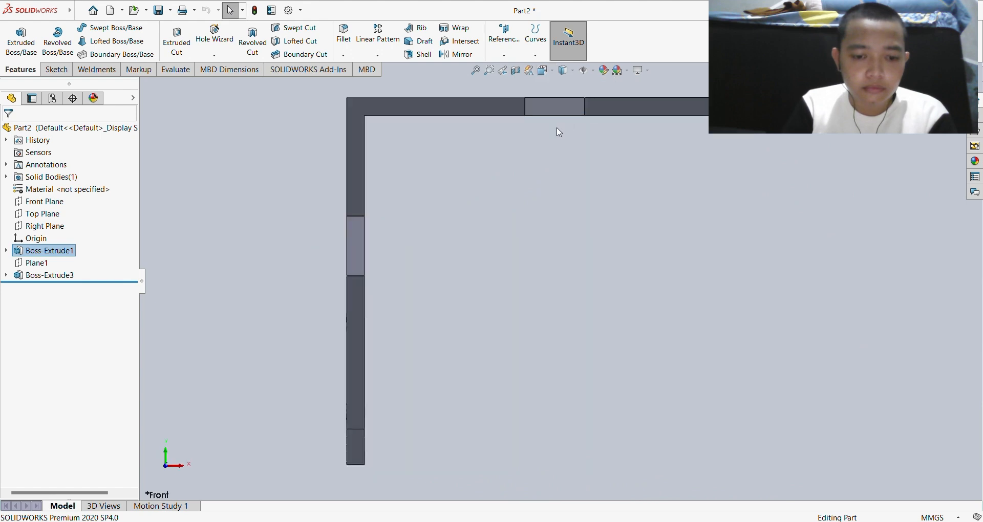
{"action": "key", "text": "z"}
{"action": "scroll", "coordinate": [373, 150], "scroll_direction": "down", "scroll_amount": 3}
{"action": "scroll", "coordinate": [442, 147], "scroll_direction": "up", "scroll_amount": 2}
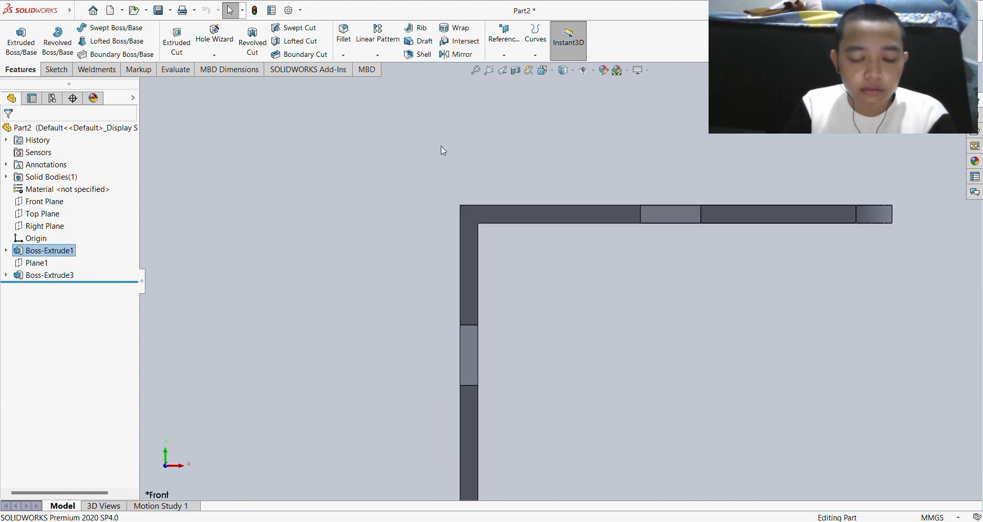
- Create a reference plane offset 20 mm from the bracket's L-shaped side face, with the offset flipped
{"action": "left_click", "coordinate": [492, 235]}
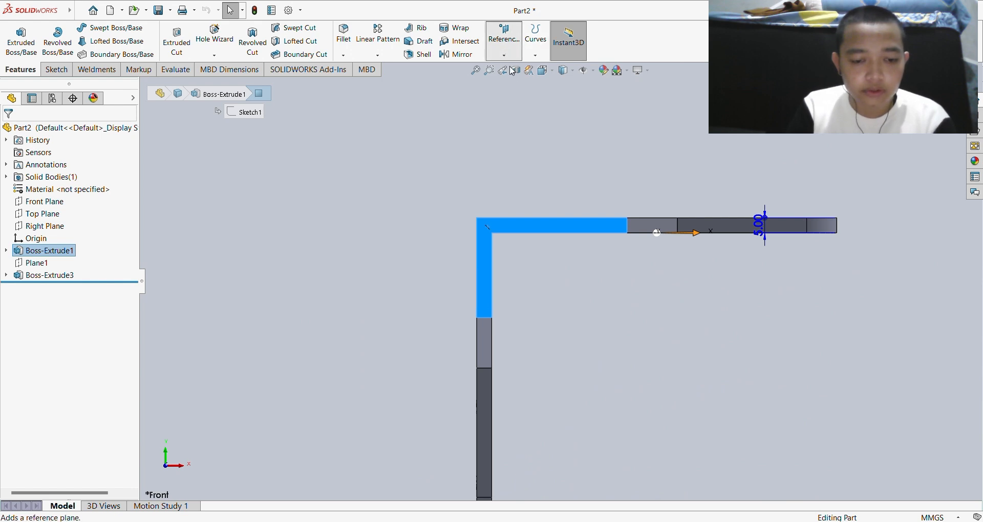
{"action": "left_click", "coordinate": [505, 38]}
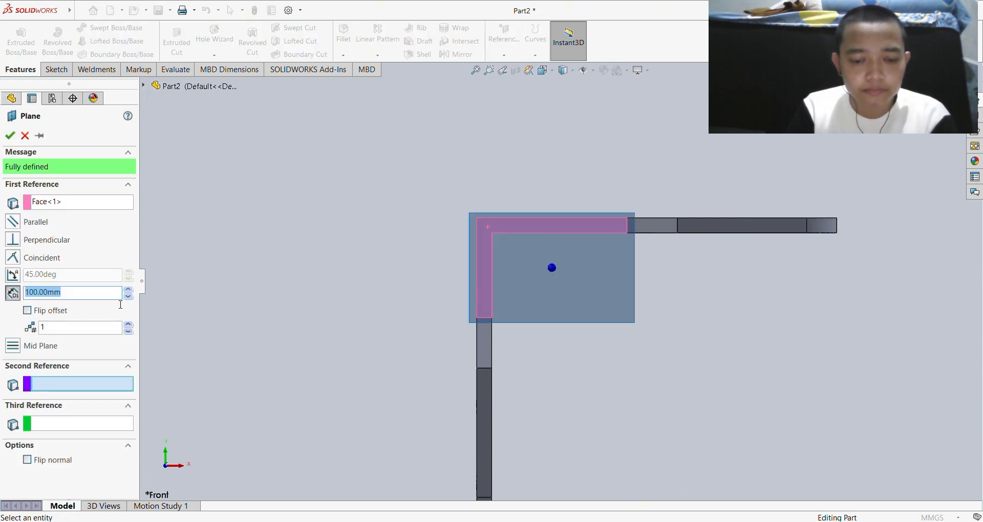
{"action": "left_click", "coordinate": [32, 312]}
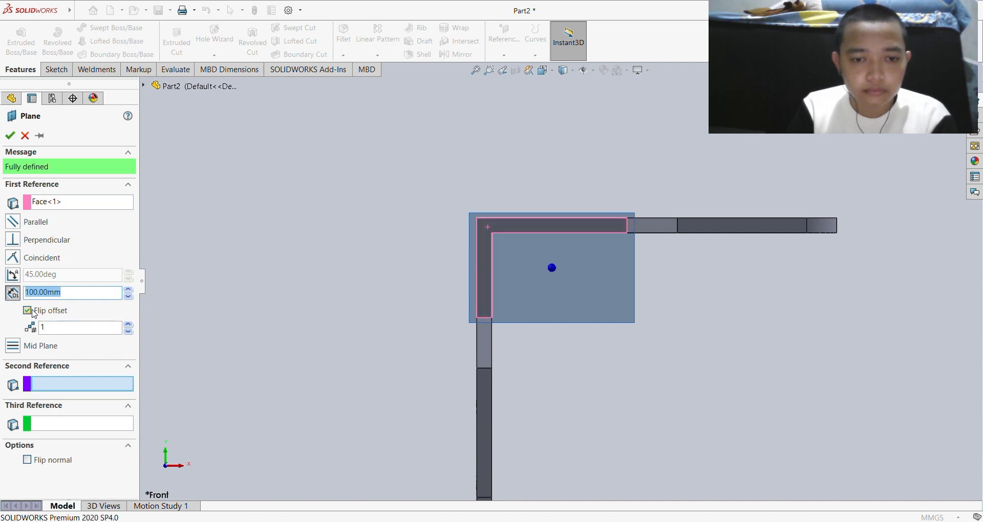
{"action": "type", "text": "20"}
{"action": "key", "text": "Return"}
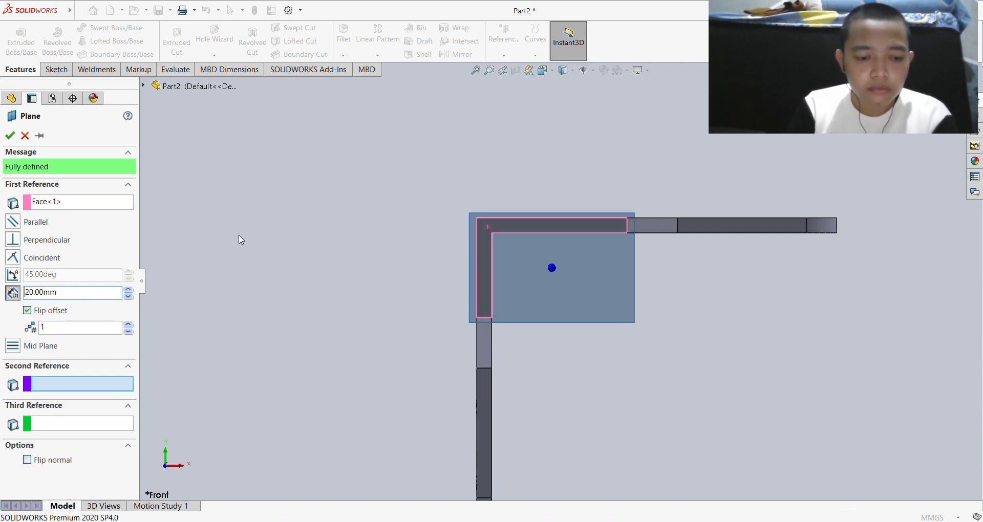
{"action": "left_click", "coordinate": [10, 137]}
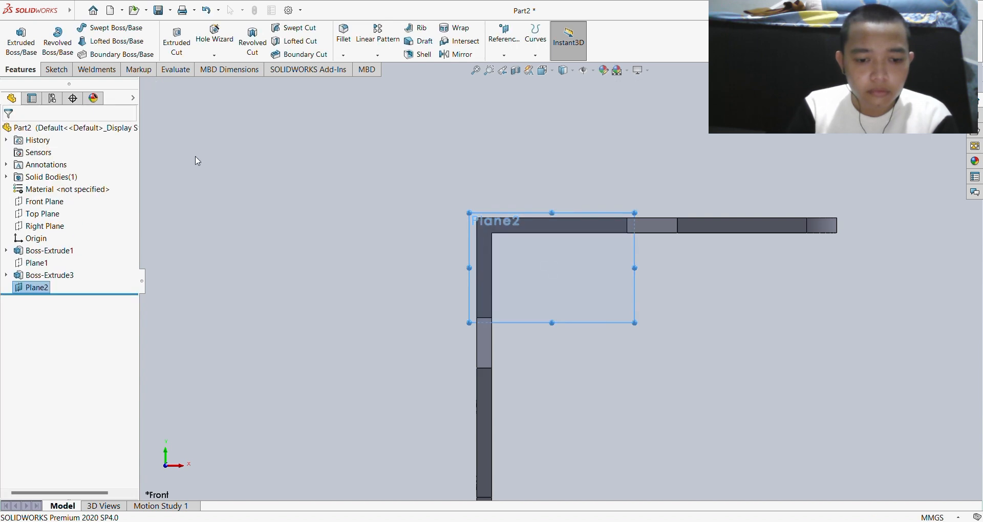
- Start a new sketch on the offset plane and orient the view normal to it
{"action": "middle_click_drag", "start_coordinate": [193, 158], "coordinate": [332, 190]}
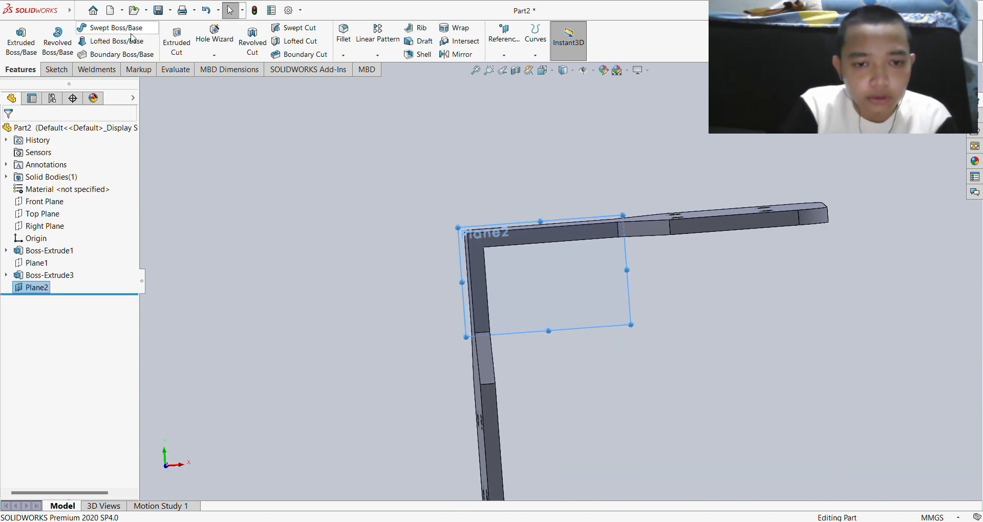
{"action": "left_click", "coordinate": [56, 69]}
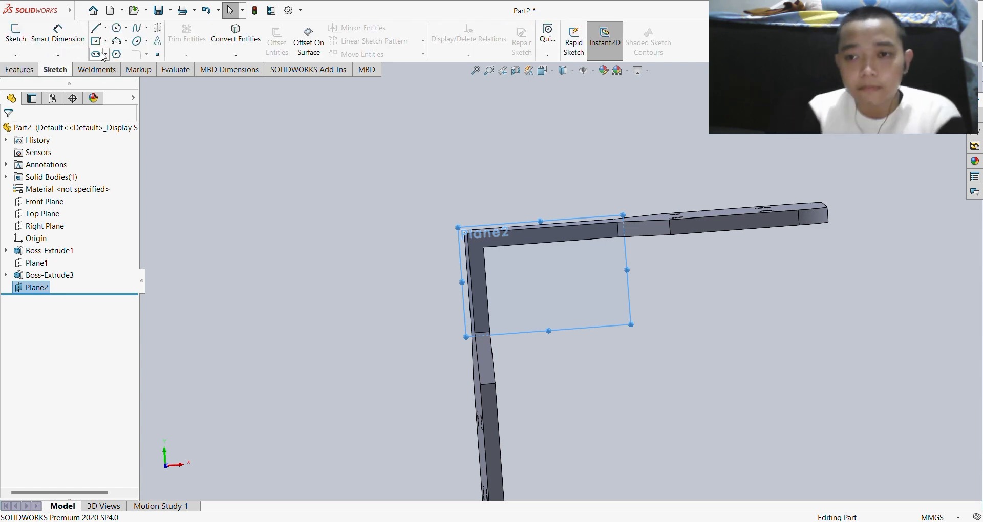
{"action": "mouse_move", "coordinate": [566, 241]}
{"action": "middle_mouse_down"}
{"action": "mouse_move", "coordinate": [550, 235]}
{"action": "mouse_move", "coordinate": [537, 265]}
{"action": "middle_mouse_up"}
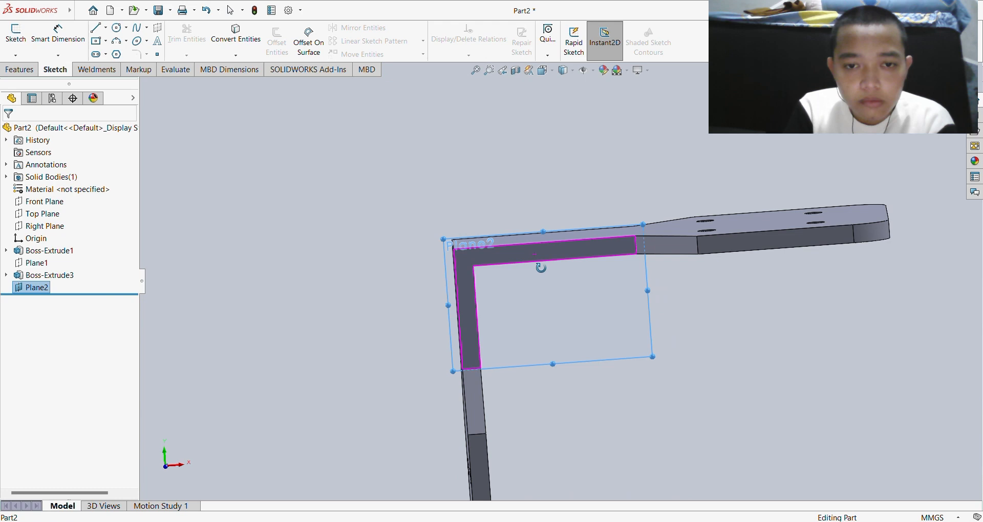
{"action": "left_click", "coordinate": [51, 276]}
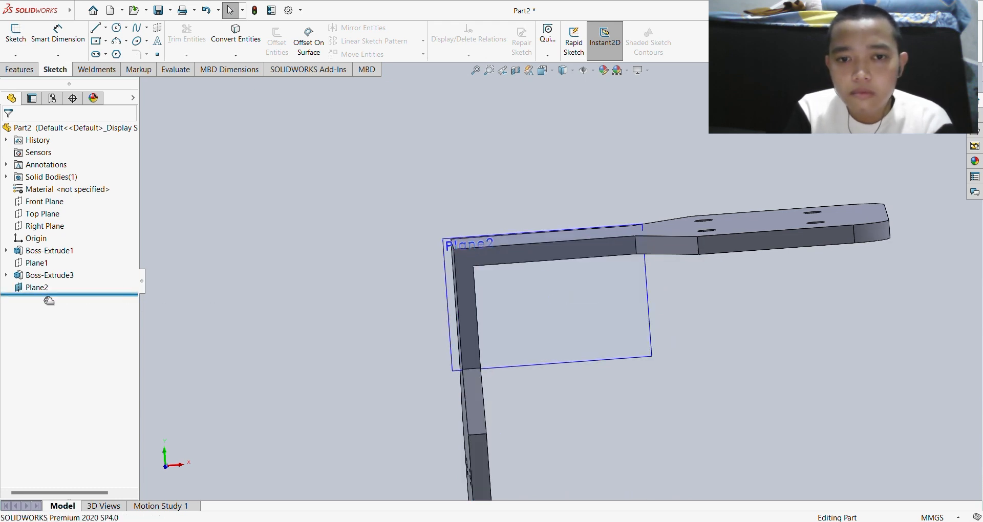
{"action": "left_click", "coordinate": [51, 287]}
{"action": "left_click", "coordinate": [53, 279]}
{"action": "left_click", "coordinate": [45, 301]}
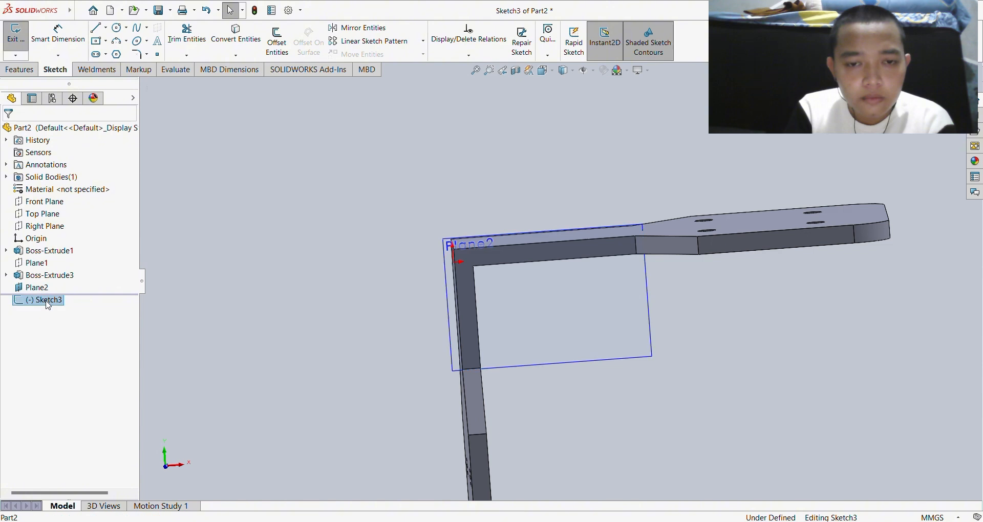
{"action": "left_click", "coordinate": [67, 286]}
- Sketch two concentric circles, about 11 mm and 17 mm in diameter, outside the bracket's corner, above and left of it
{"action": "scroll", "coordinate": [333, 132], "scroll_direction": "up", "scroll_amount": 1}
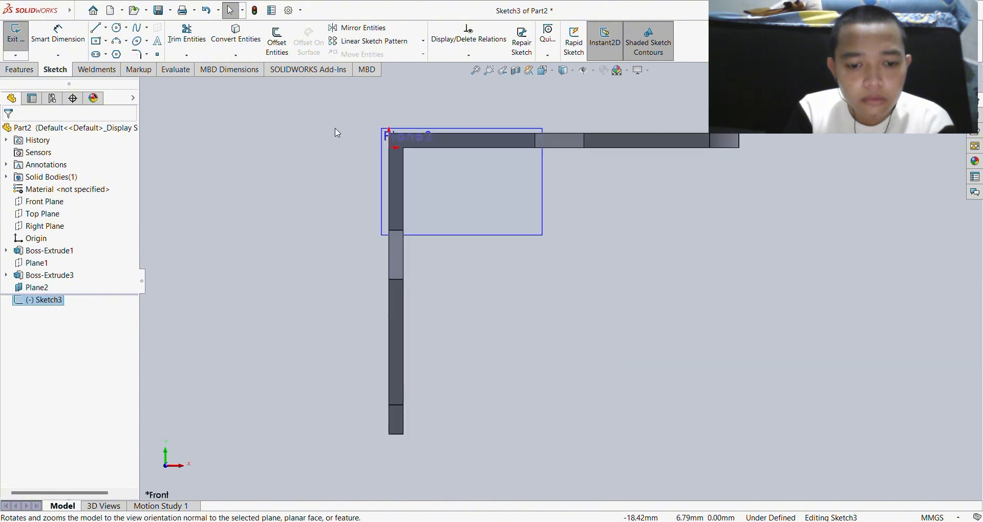
{"action": "scroll", "coordinate": [379, 145], "scroll_direction": "down", "scroll_amount": 1}
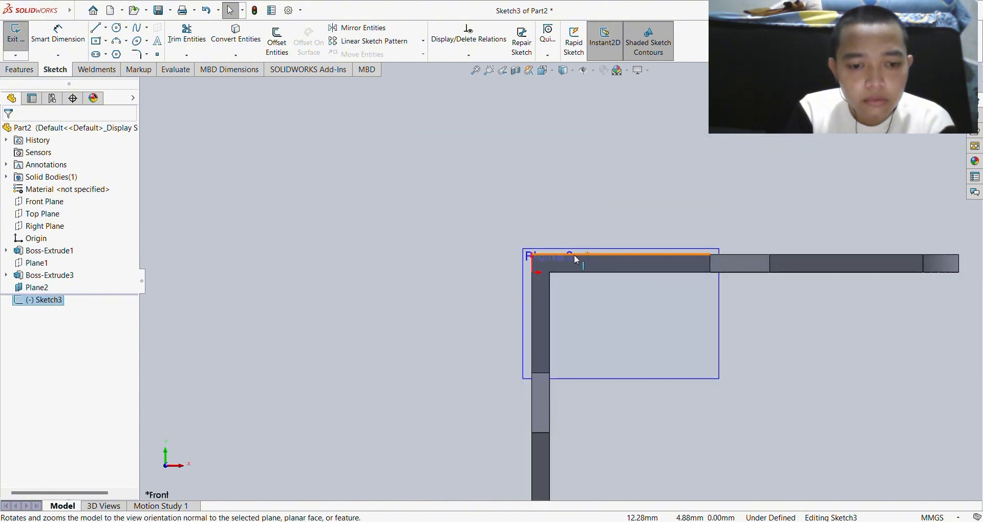
{"action": "scroll", "coordinate": [548, 255], "scroll_direction": "down", "scroll_amount": 1}
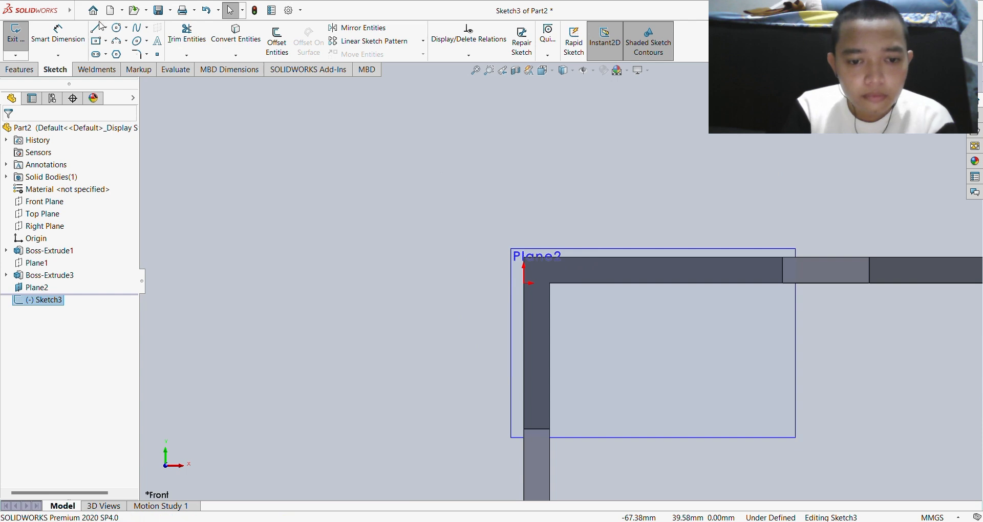
{"action": "left_click", "coordinate": [118, 27]}
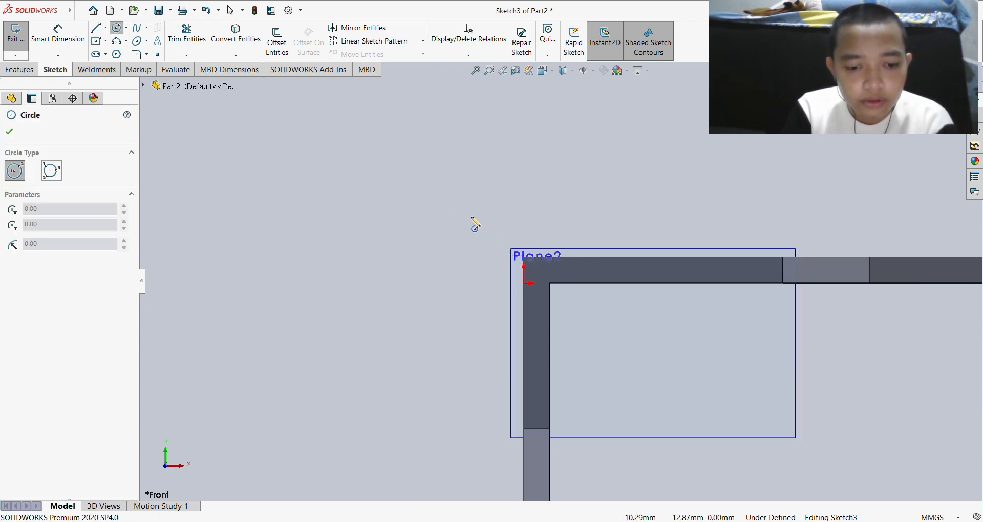
{"action": "mouse_move", "coordinate": [469, 214]}
{"action": "left_mouse_down"}
{"action": "mouse_move", "coordinate": [491, 239]}
{"action": "mouse_move", "coordinate": [485, 214]}
{"action": "mouse_move", "coordinate": [499, 251]}
{"action": "left_mouse_up"}
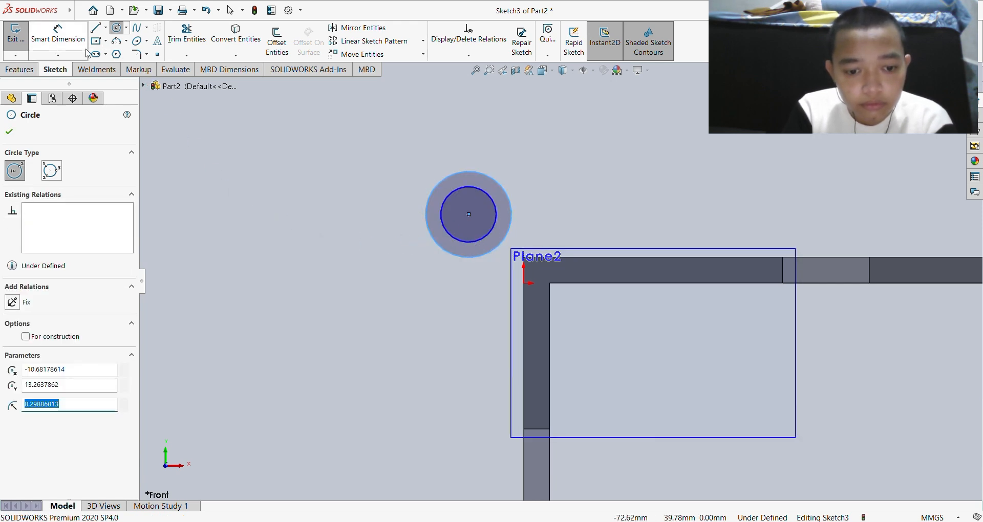
- Dimension the inner circle's diameter to 15 mm and the outer circle's diameter to 30 mm
{"action": "left_click", "coordinate": [58, 36]}
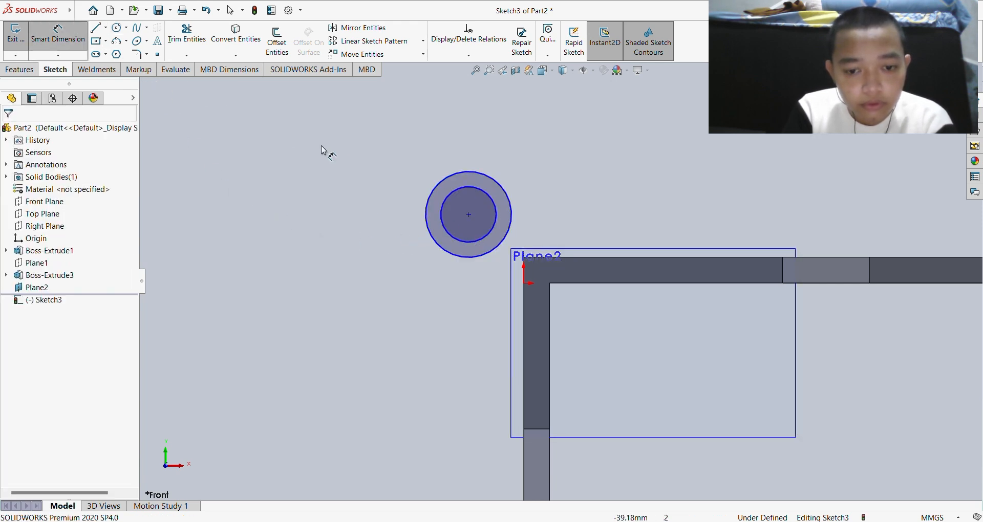
{"action": "left_click", "coordinate": [444, 221]}
{"action": "left_click", "coordinate": [307, 169]}
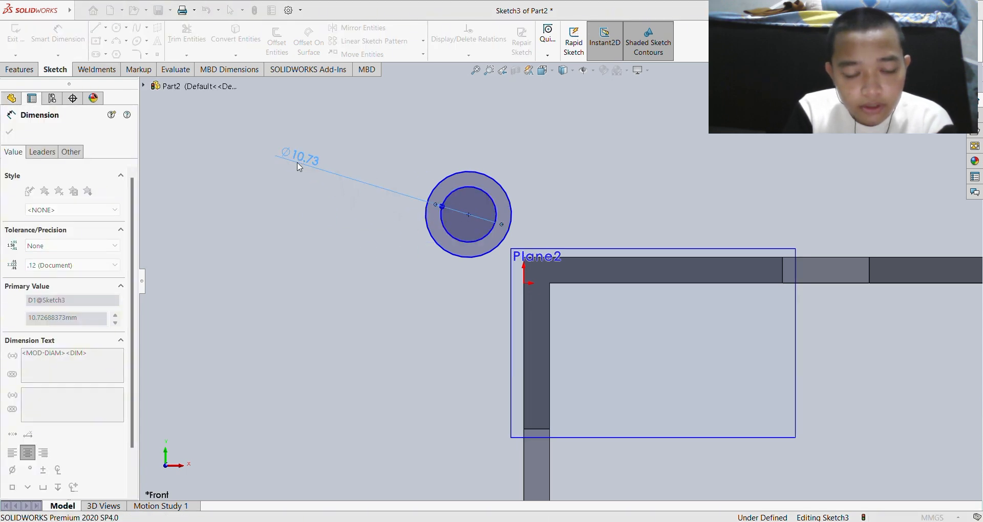
{"action": "type", "text": "15"}
{"action": "key", "text": "Return"}
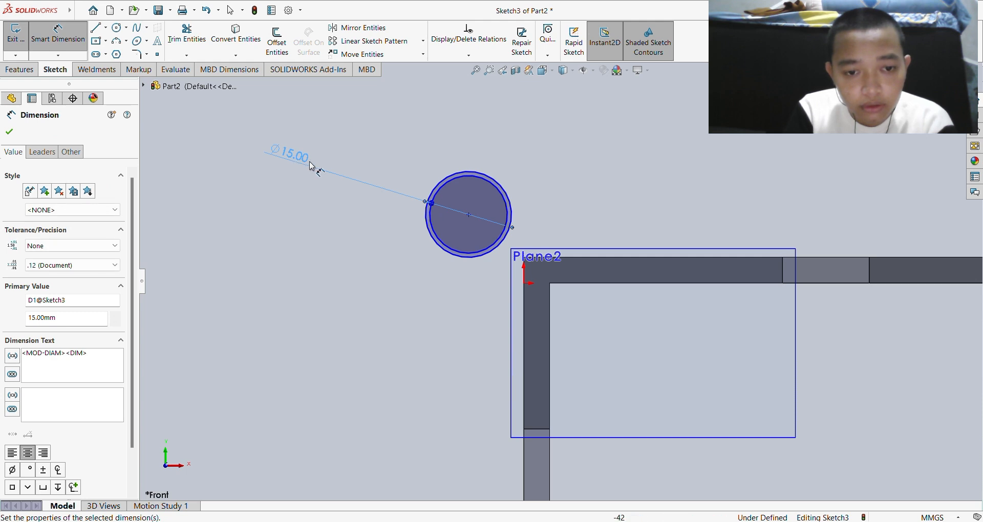
{"action": "left_click", "coordinate": [431, 193]}
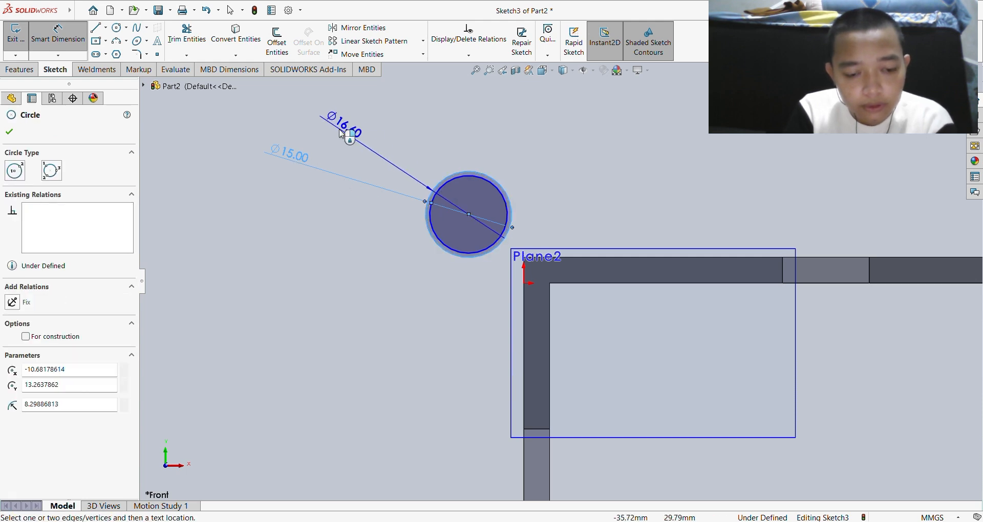
{"action": "left_click", "coordinate": [341, 134]}
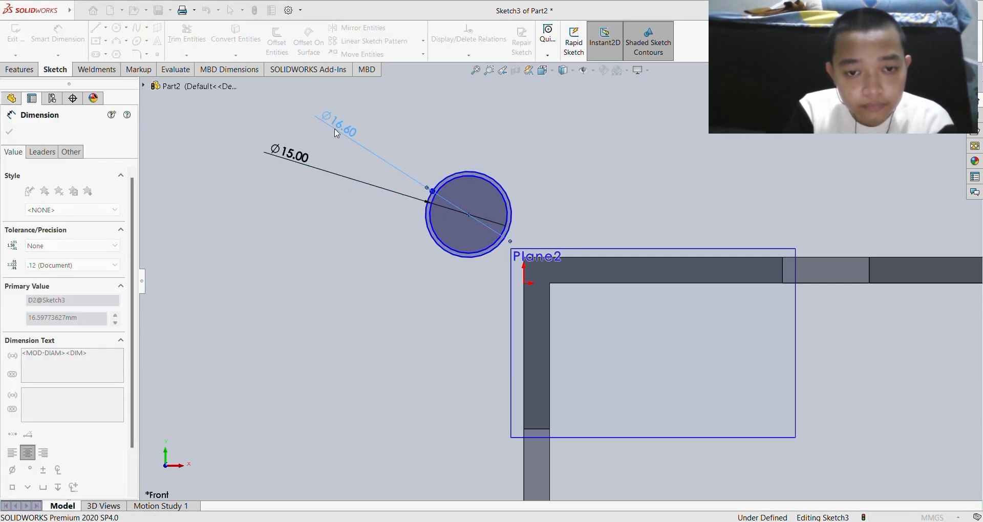
{"action": "type", "text": "30"}
{"action": "key", "text": "Return"}
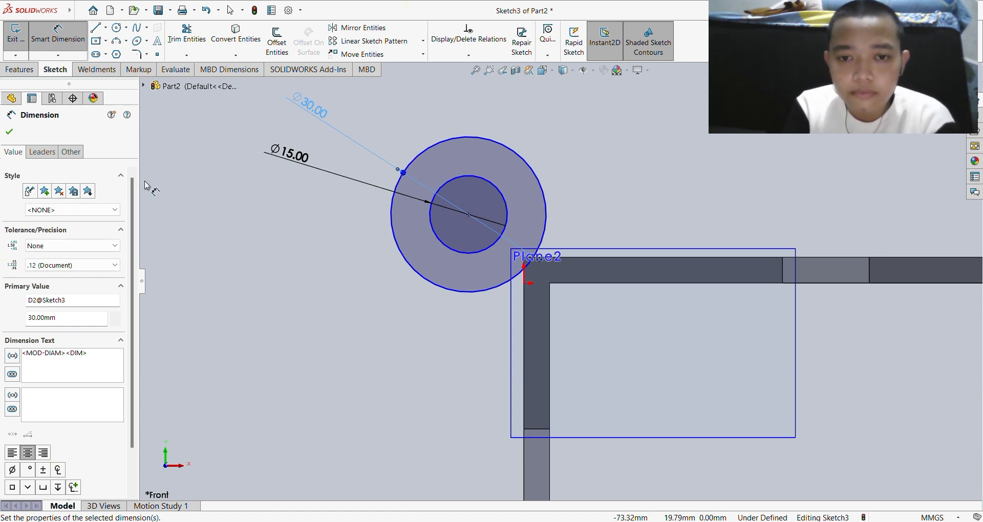
- Dimension the circles' shared centre 19 mm from the bracket's upper edge and 19 mm from the outer edge of its vertical leg
{"action": "left_click", "coordinate": [469, 215]}
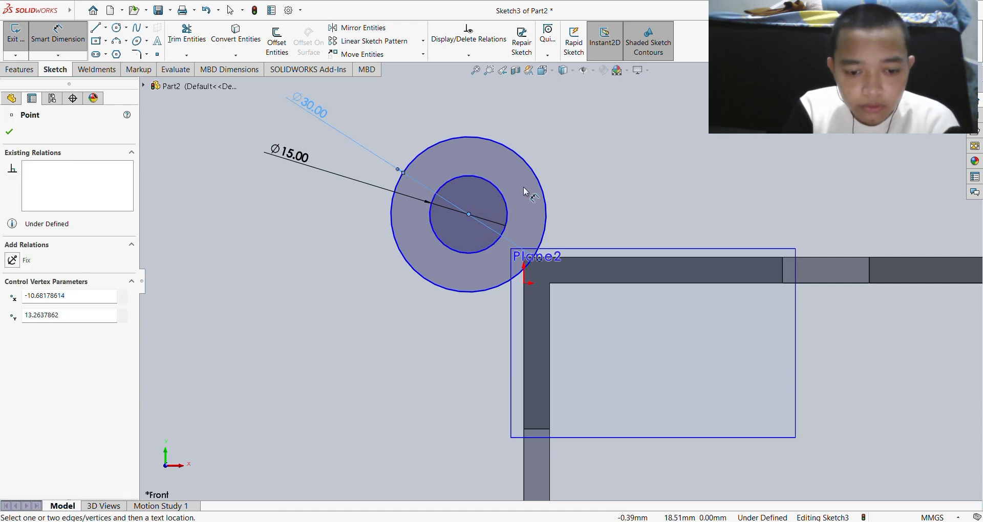
{"action": "left_click", "coordinate": [559, 258]}
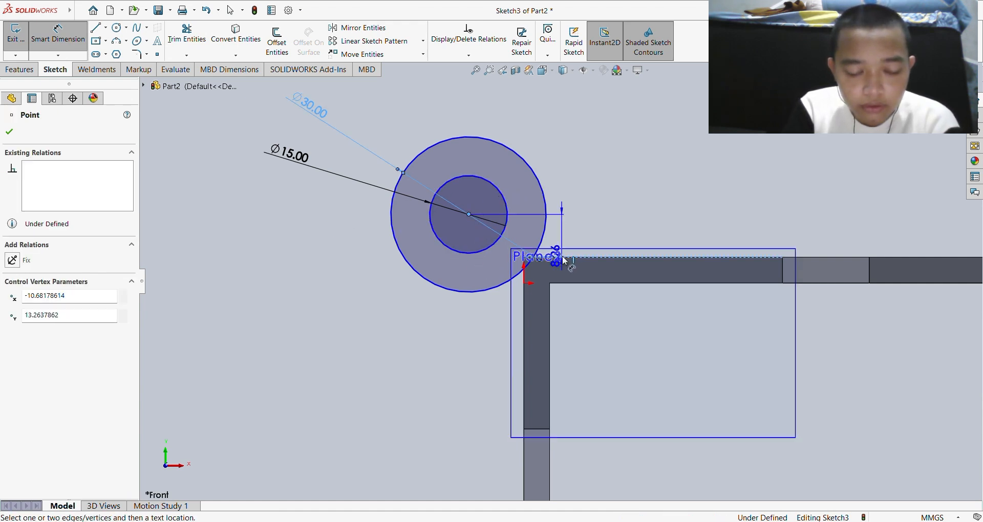
{"action": "left_click", "coordinate": [597, 172]}
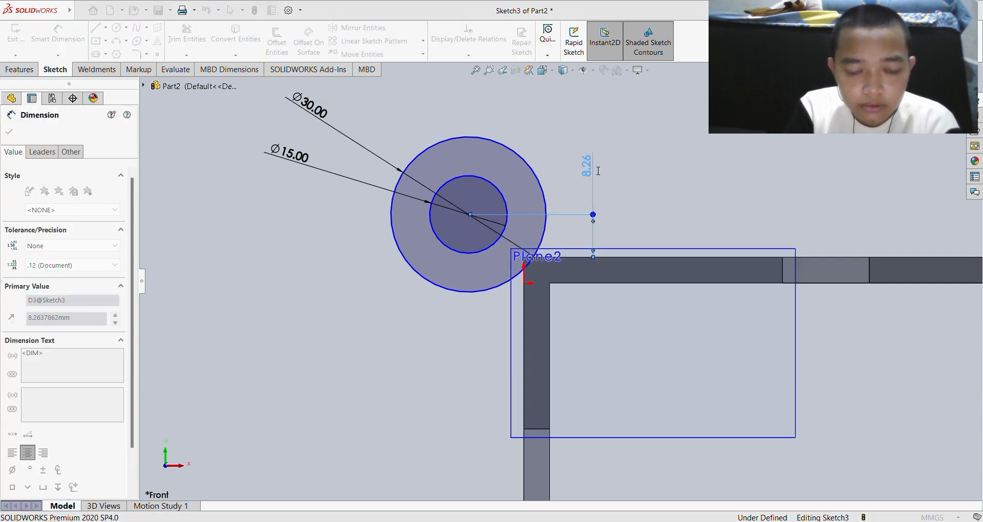
{"action": "type", "text": "19"}
{"action": "key", "text": "Return"}
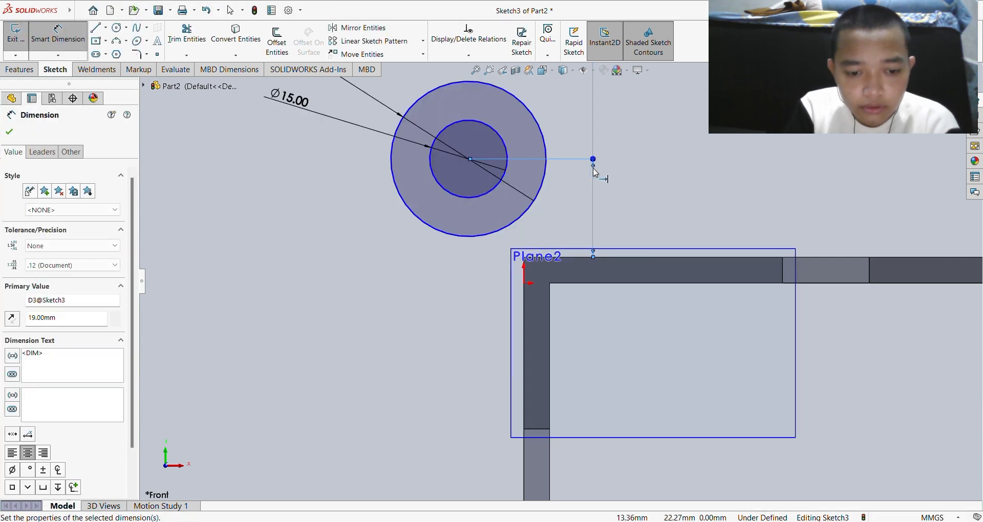
{"action": "left_click", "coordinate": [469, 160]}
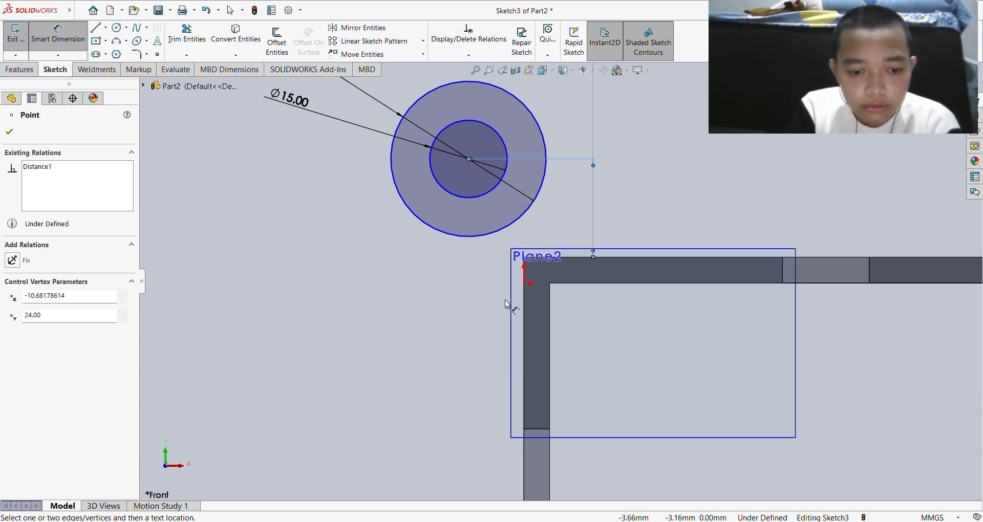
{"action": "left_click", "coordinate": [524, 312]}
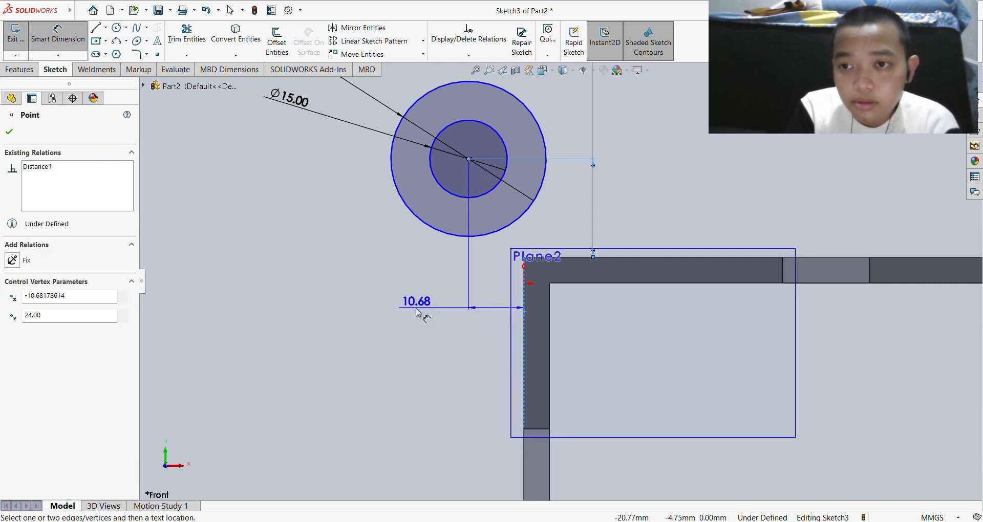
{"action": "left_click", "coordinate": [411, 324]}
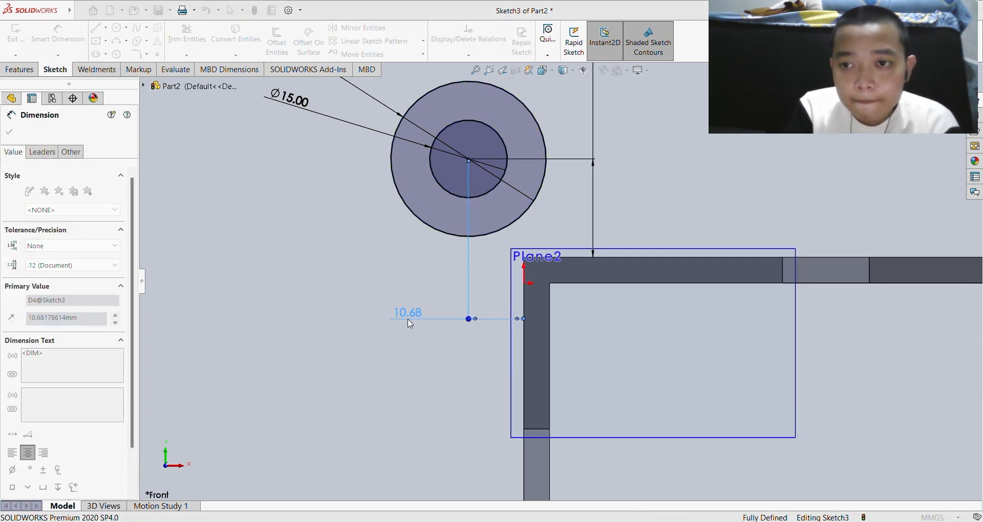
{"action": "type", "text": "19"}
{"action": "key", "text": "Return"}
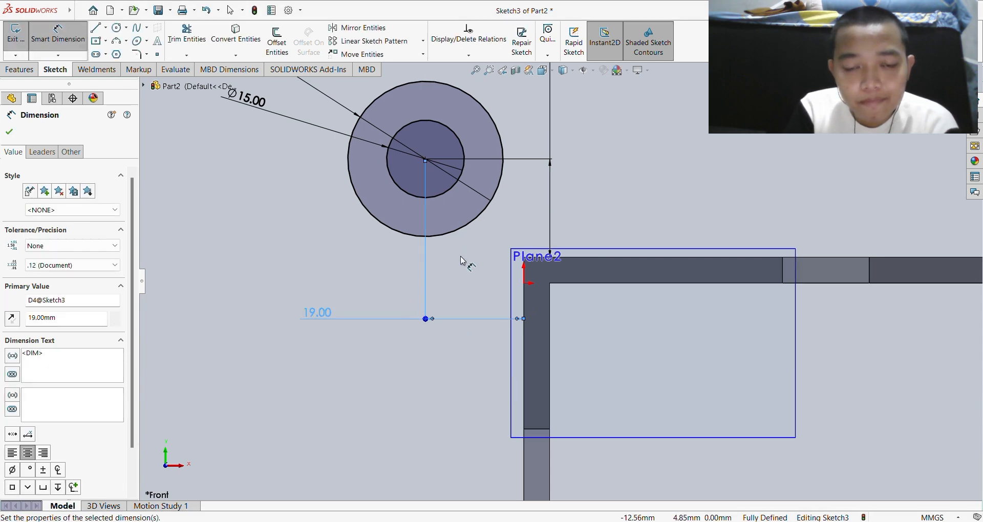
- Extrude the ring between the two circles 30 mm blind from the sketch plane
{"action": "scroll", "coordinate": [496, 220], "scroll_direction": "up", "scroll_amount": 4}
{"action": "scroll", "coordinate": [487, 216], "scroll_direction": "down", "scroll_amount": 2}
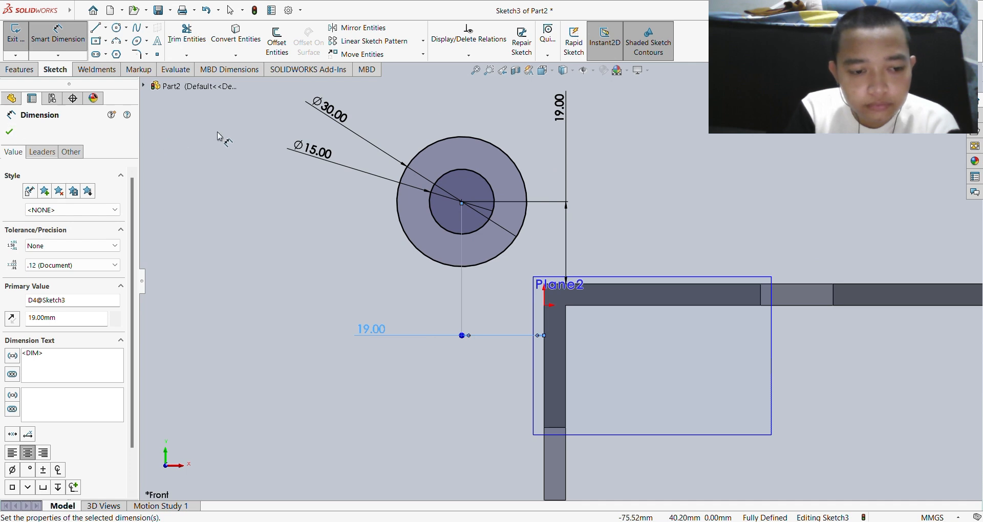
{"action": "left_click", "coordinate": [21, 70]}
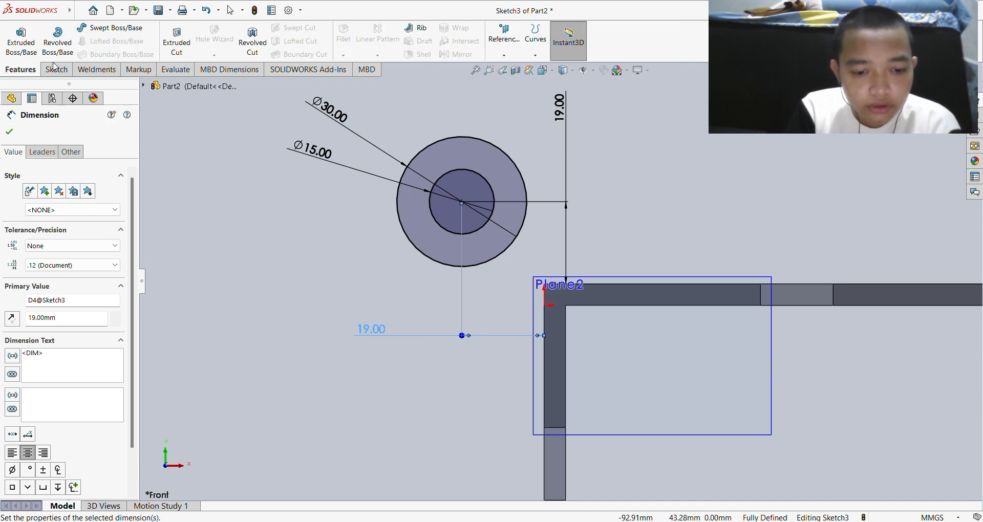
{"action": "left_click", "coordinate": [21, 38]}
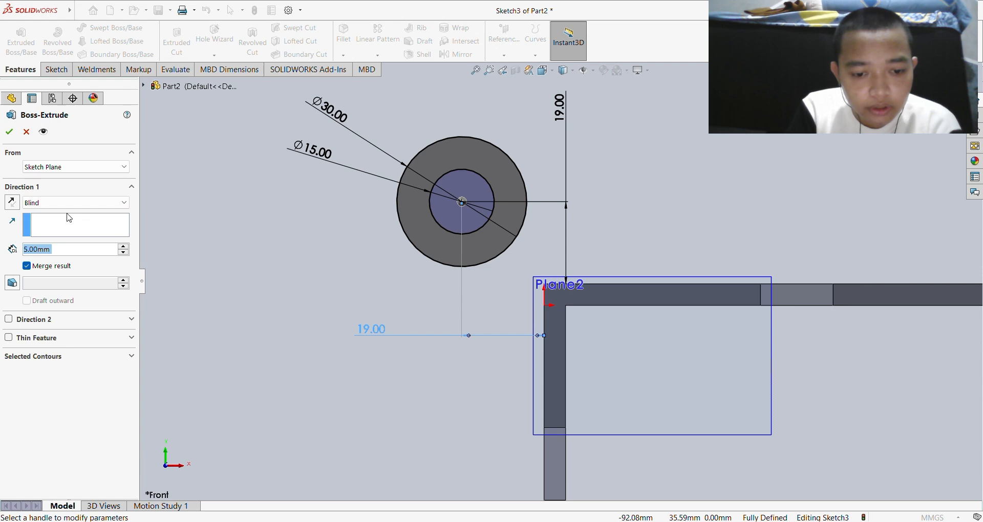
{"action": "type", "text": "3"}
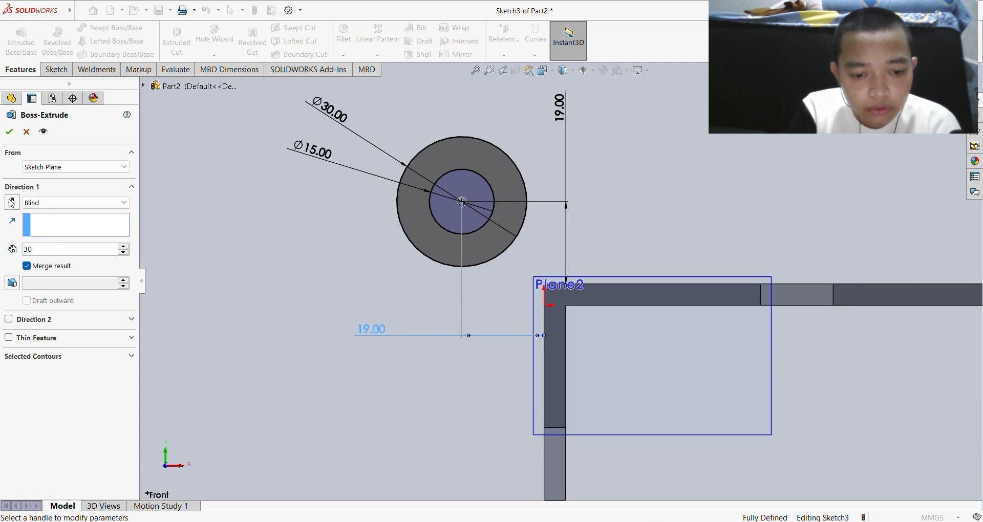
{"action": "type", "text": "00mm"}
{"action": "left_click", "coordinate": [10, 132]}
- Edit the ring's extrusion so its 30 mm depth is centred on the sketch plane with the Mid Plane end condition
{"action": "middle_click_drag", "start_coordinate": [174, 154], "coordinate": [200, 165]}
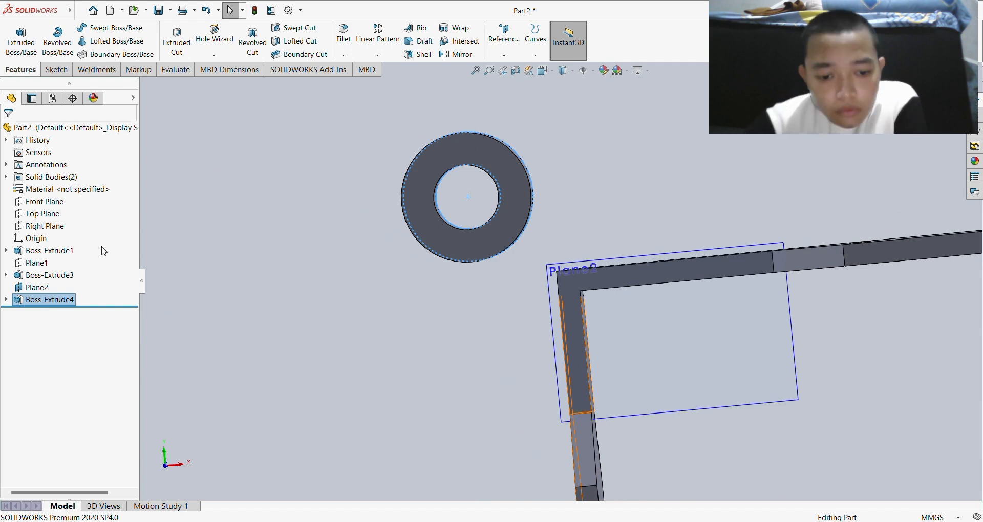
{"action": "middle_click_drag", "start_coordinate": [259, 291], "coordinate": [577, 246]}
{"action": "left_click", "coordinate": [632, 255]}
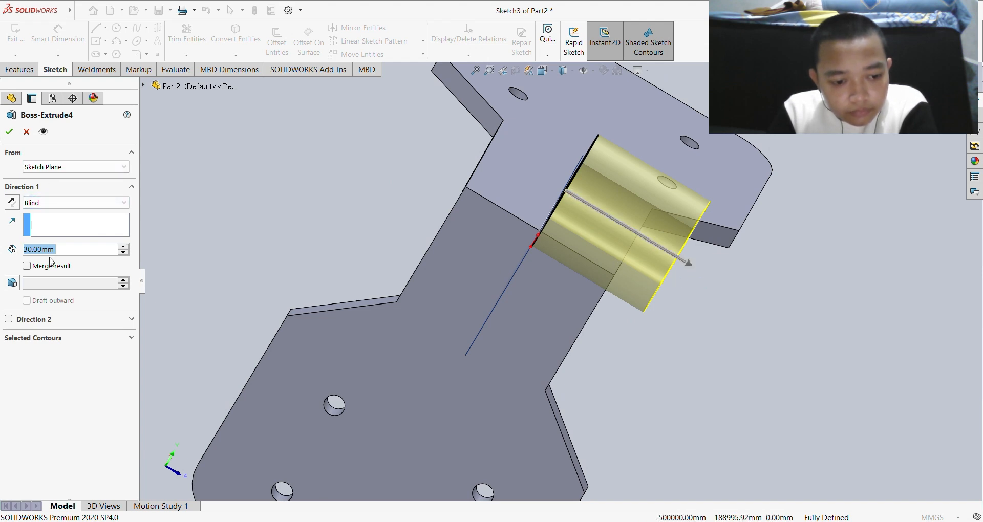
{"action": "left_click", "coordinate": [76, 200]}
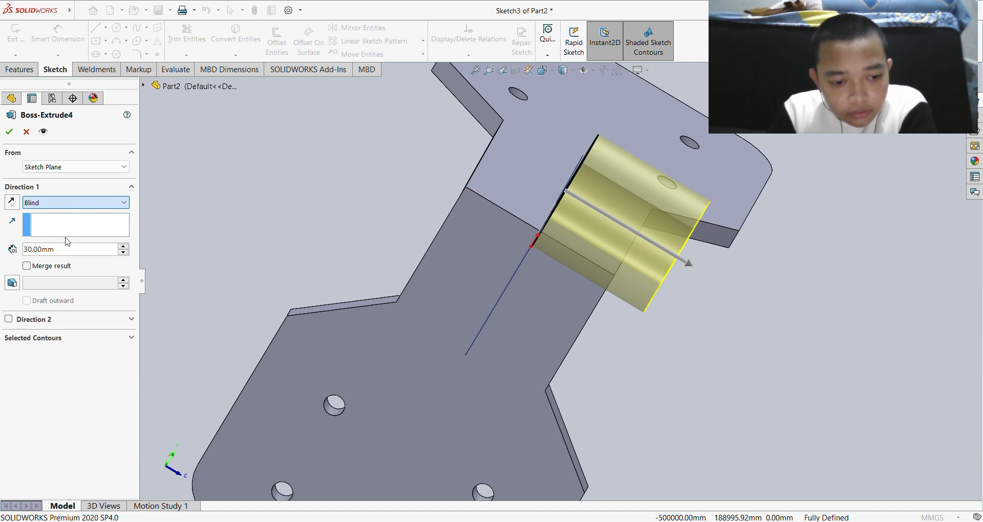
{"action": "left_click", "coordinate": [59, 263]}
{"action": "scroll", "coordinate": [429, 176], "scroll_direction": "up", "scroll_amount": 2}
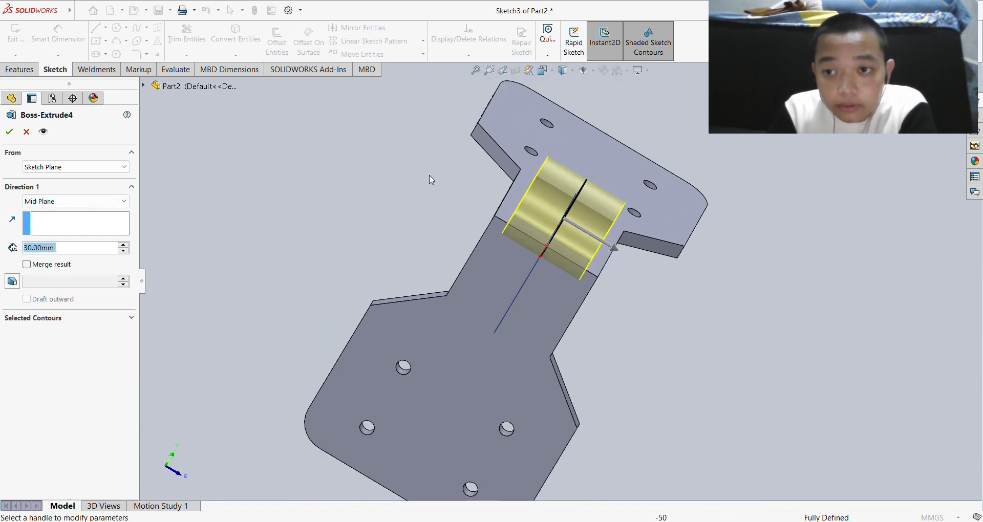
{"action": "mouse_move", "coordinate": [431, 181]}
{"action": "middle_mouse_down"}
{"action": "mouse_move", "coordinate": [351, 164]}
{"action": "mouse_move", "coordinate": [345, 138]}
{"action": "middle_mouse_up"}
{"action": "left_click", "coordinate": [8, 132]}
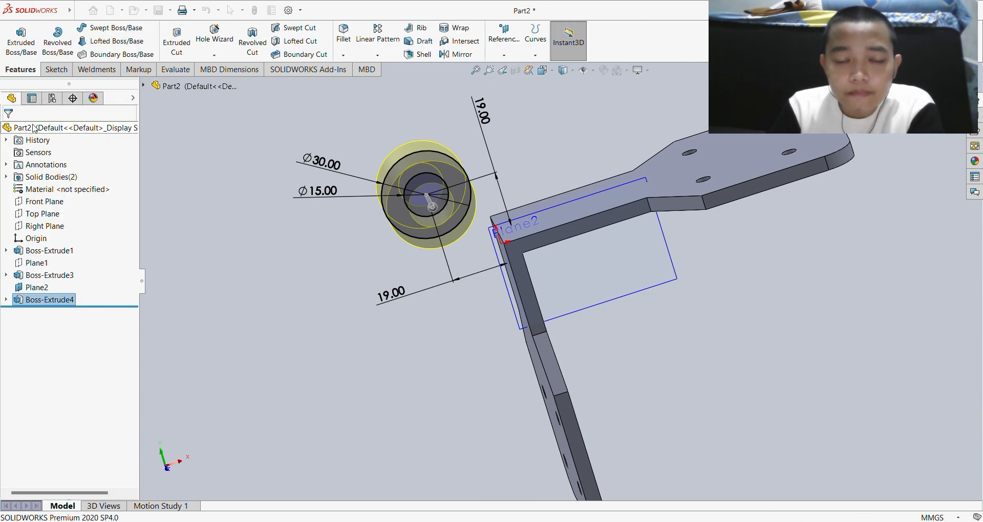
- Examine the hollow cylinder and its position relative to the bracket's corner
{"action": "middle_click_drag", "start_coordinate": [231, 165], "coordinate": [230, 130]}
{"action": "scroll", "coordinate": [396, 221], "scroll_direction": "up", "scroll_amount": 1}
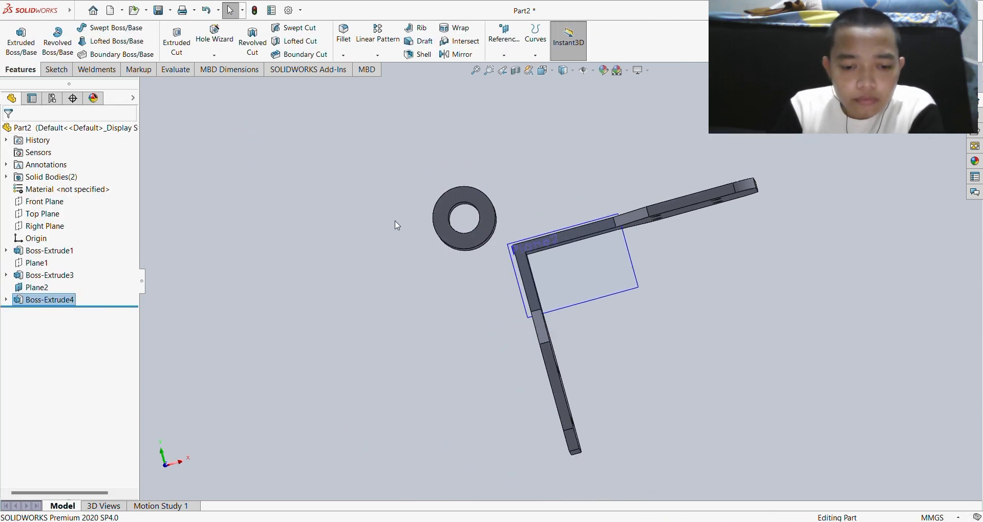
{"action": "scroll", "coordinate": [395, 221], "scroll_direction": "down", "scroll_amount": 2}
{"action": "scroll", "coordinate": [511, 246], "scroll_direction": "up", "scroll_amount": 1}
{"action": "scroll", "coordinate": [491, 247], "scroll_direction": "down", "scroll_amount": 1}
{"action": "scroll", "coordinate": [490, 247], "scroll_direction": "down", "scroll_amount": 1}
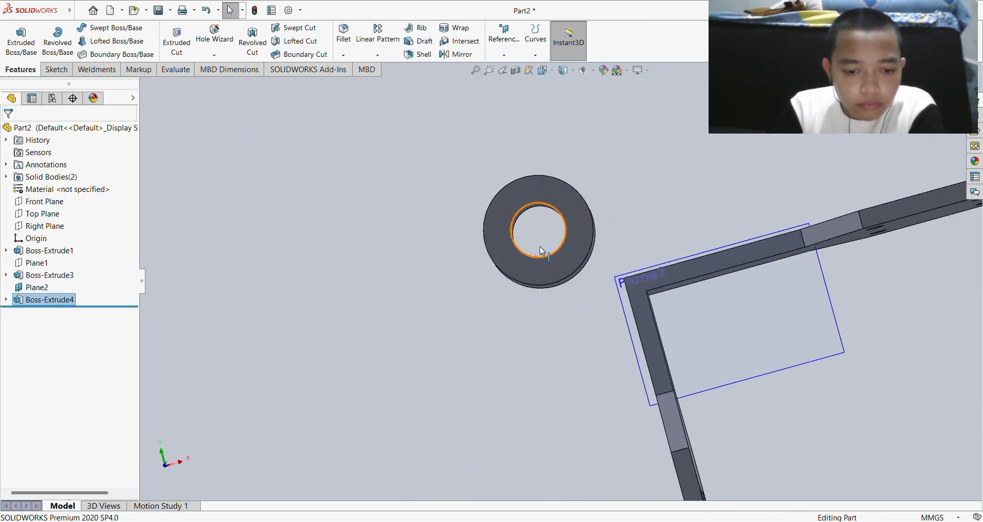
{"action": "scroll", "coordinate": [540, 247], "scroll_direction": "up", "scroll_amount": 1}
{"action": "scroll", "coordinate": [540, 247], "scroll_direction": "down", "scroll_amount": 1}
{"action": "scroll", "coordinate": [539, 247], "scroll_direction": "up", "scroll_amount": 1}
{"action": "scroll", "coordinate": [527, 256], "scroll_direction": "up", "scroll_amount": 1}
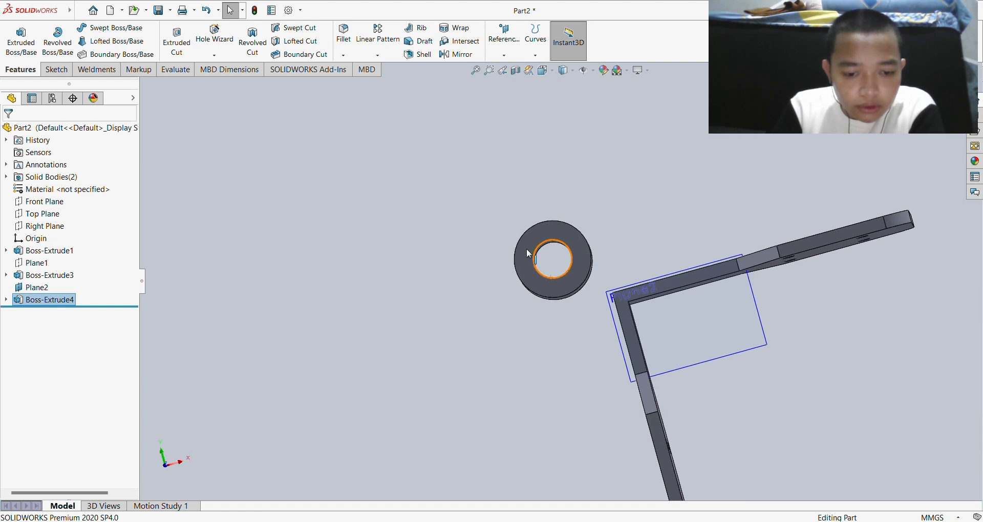
- Create a reference plane on the hollow cylinder's front end face with a 0 mm offset
{"action": "left_click", "coordinate": [568, 276]}
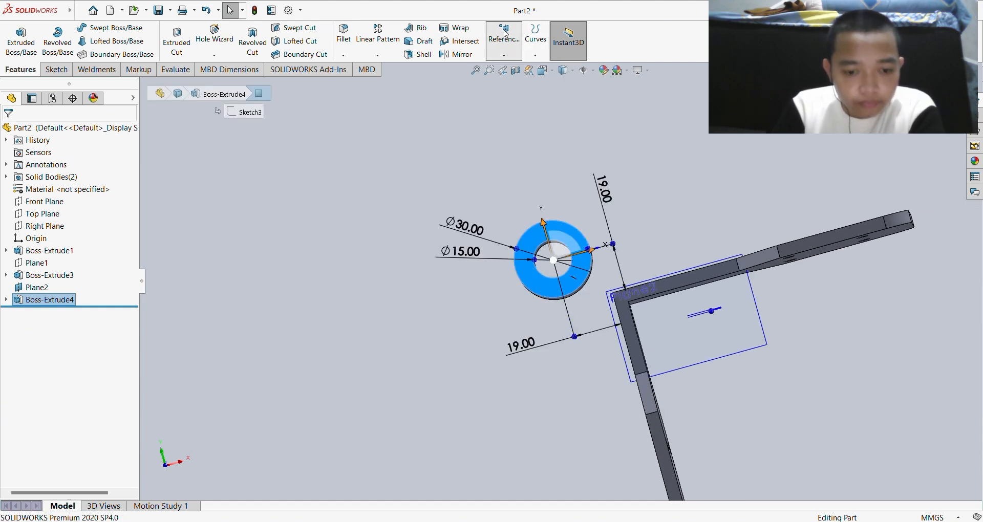
{"action": "left_click", "coordinate": [516, 71]}
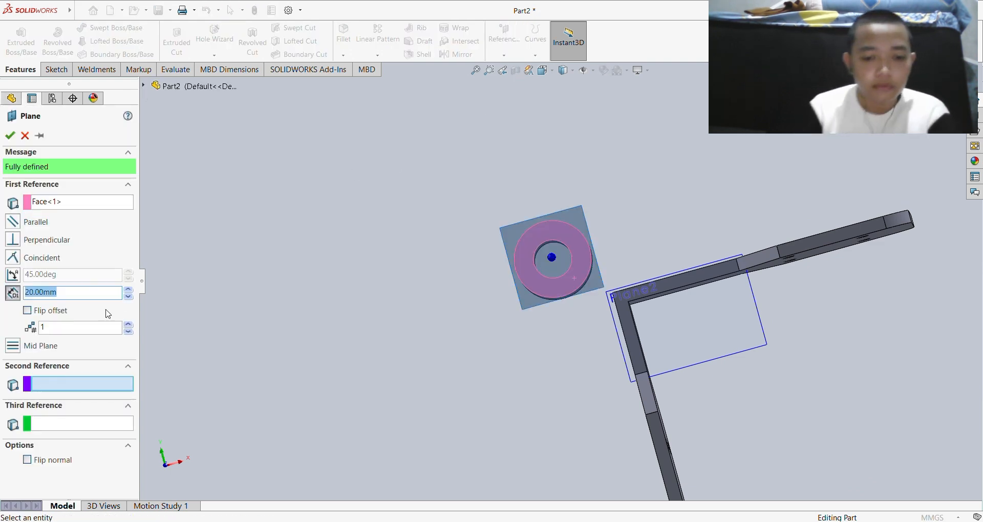
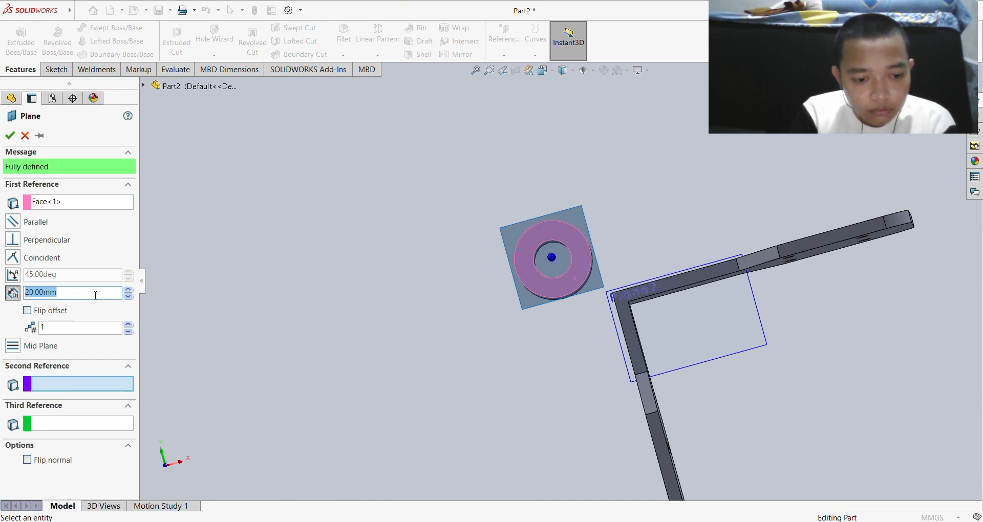
{"action": "type", "text": "0"}
{"action": "key", "text": "Return"}
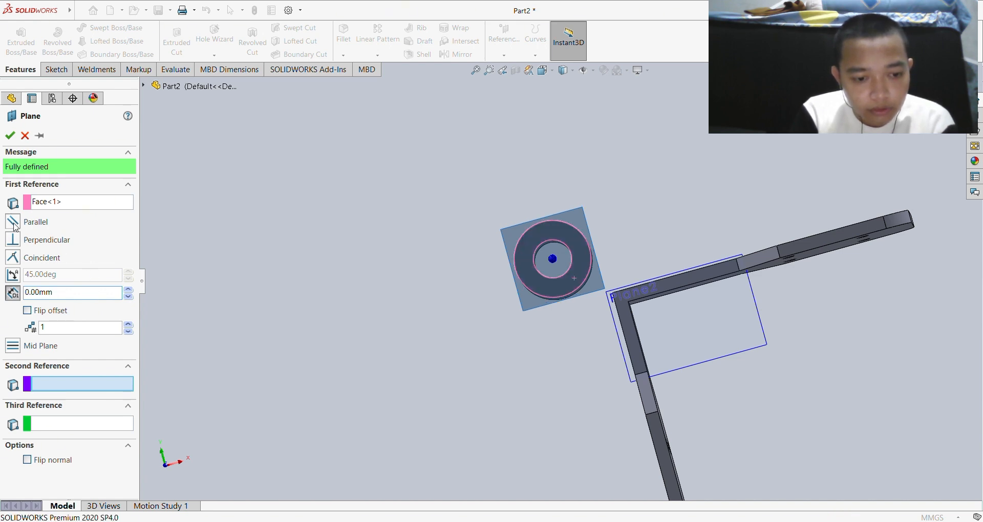
{"action": "left_click", "coordinate": [9, 136]}
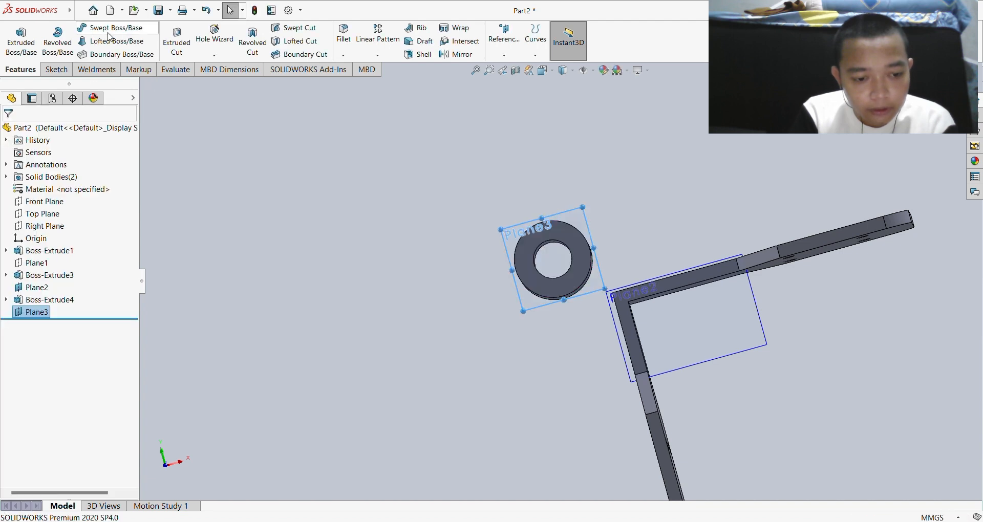
- Sketch a circle of about 11.24 mm radius on the new plane, centred on the hollow cylinder's bore
{"action": "left_click", "coordinate": [56, 70]}
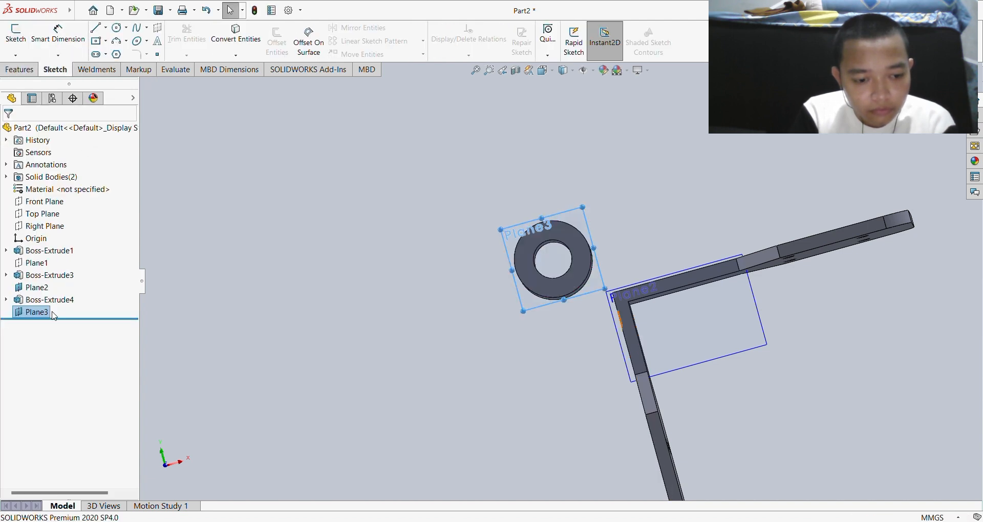
{"action": "left_click", "coordinate": [148, 350]}
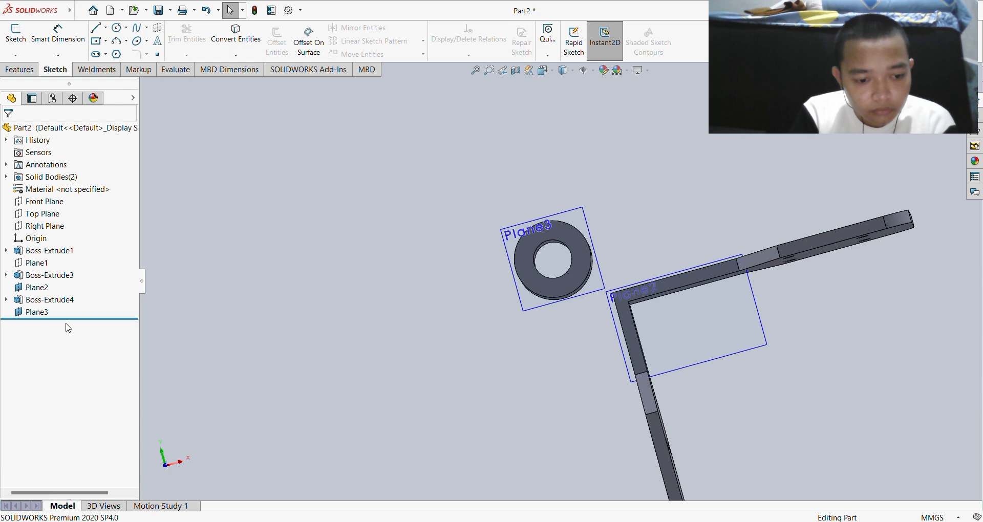
{"action": "left_click", "coordinate": [51, 312]}
{"action": "left_click", "coordinate": [59, 328]}
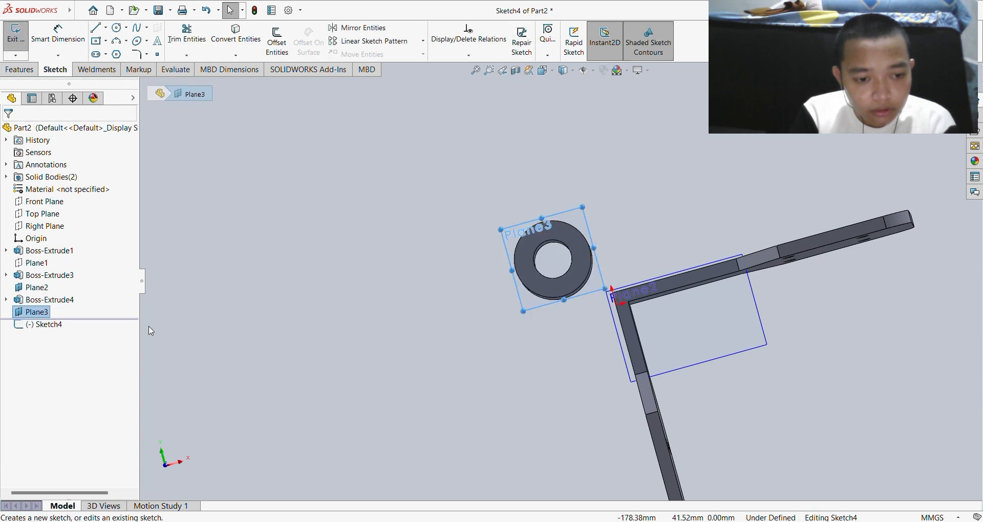
{"action": "left_click", "coordinate": [60, 332]}
{"action": "left_click", "coordinate": [80, 314]}
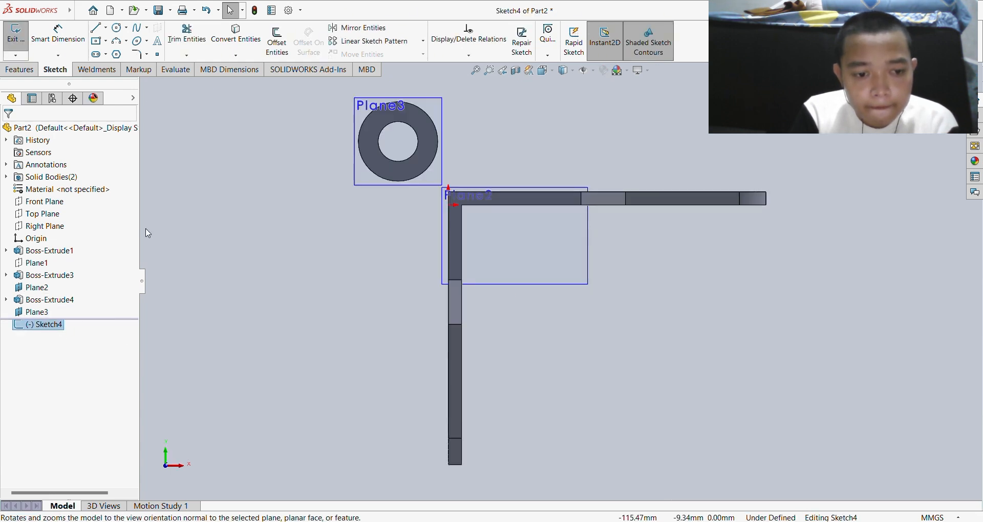
{"action": "scroll", "coordinate": [367, 190], "scroll_direction": "down", "scroll_amount": 2}
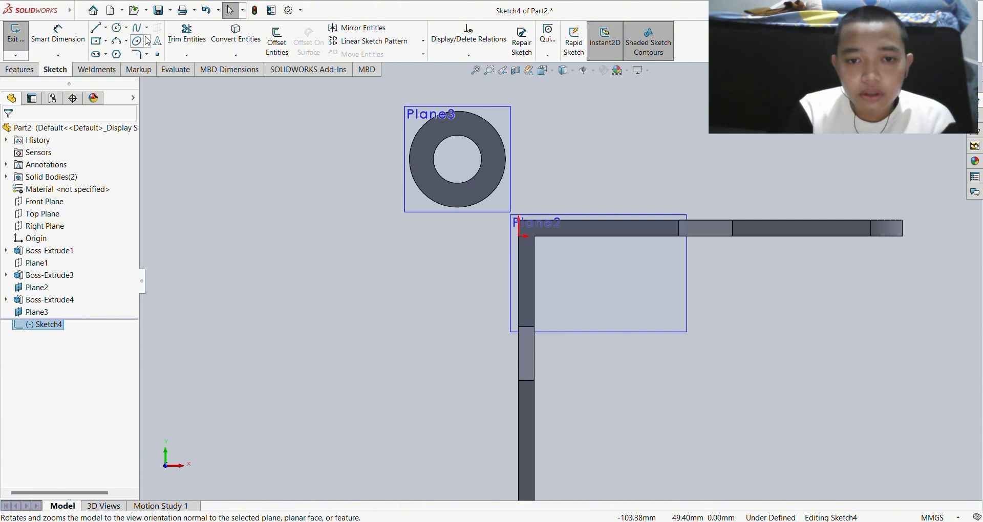
{"action": "left_click", "coordinate": [124, 33]}
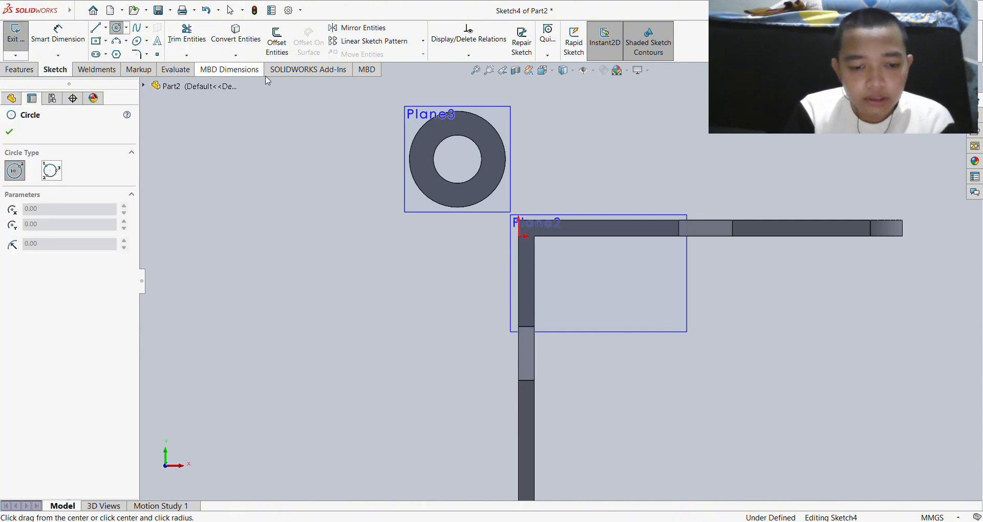
{"action": "left_click", "coordinate": [458, 161]}
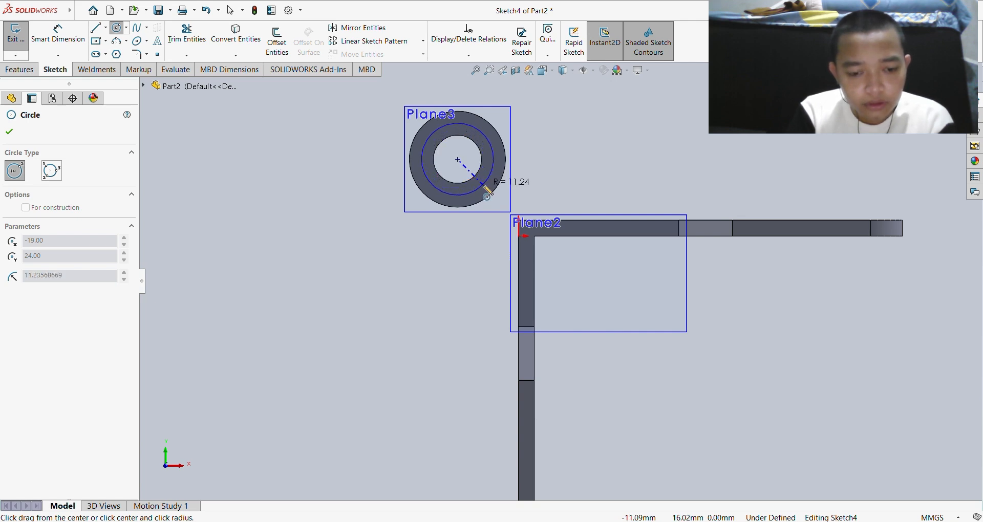
{"action": "left_click", "coordinate": [488, 191]}
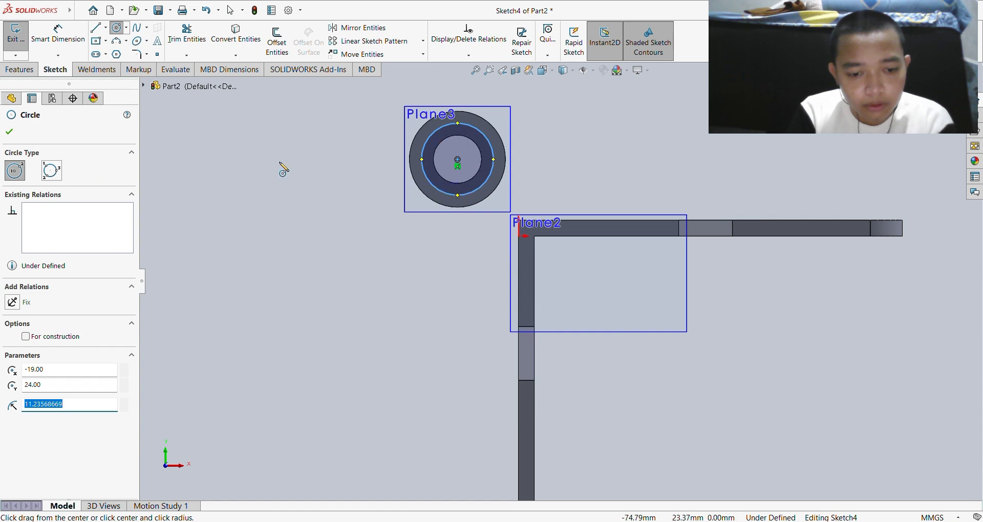
- Dimension the new circle's diameter as 20 mm
{"action": "left_click", "coordinate": [58, 34]}
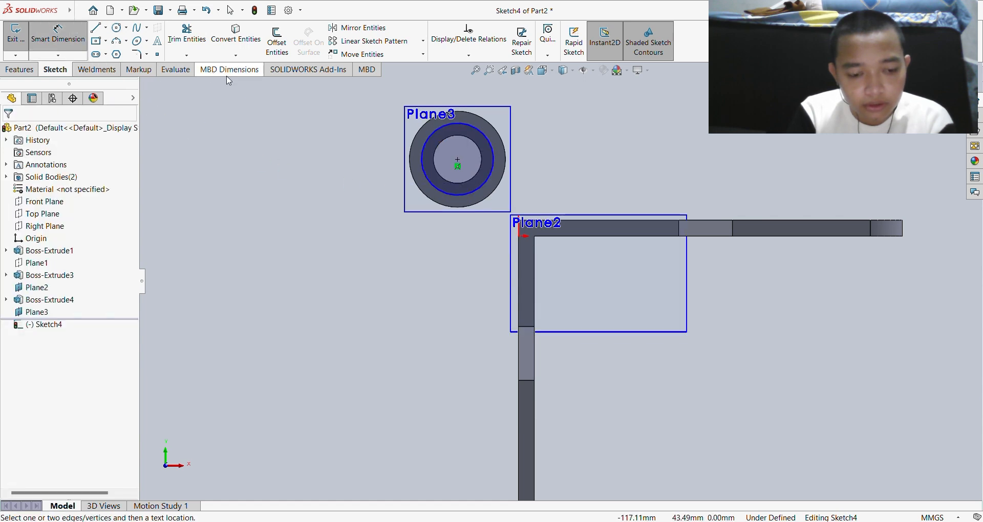
{"action": "left_click", "coordinate": [421, 154]}
{"action": "left_click", "coordinate": [288, 119]}
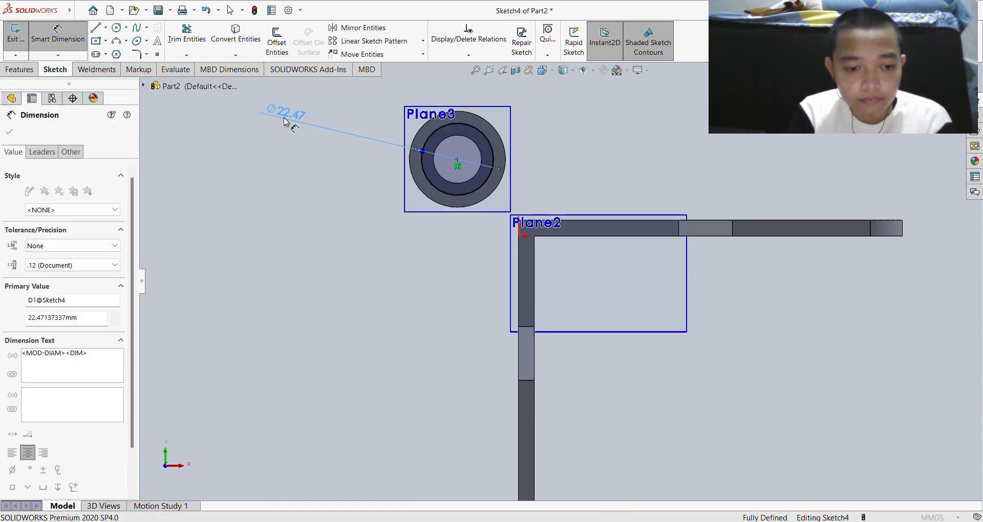
{"action": "type", "text": "20"}
{"action": "key", "text": "Return"}
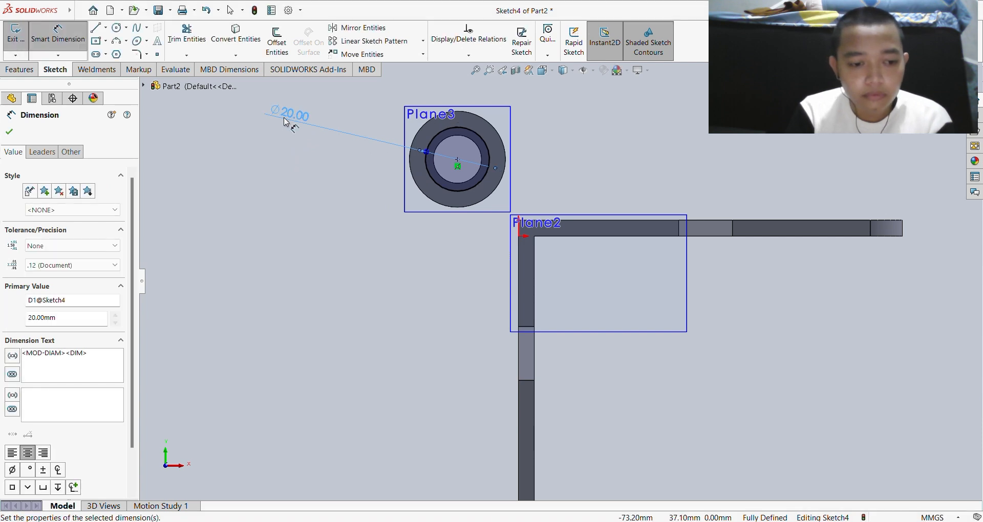
{"action": "left_click", "coordinate": [9, 131]}
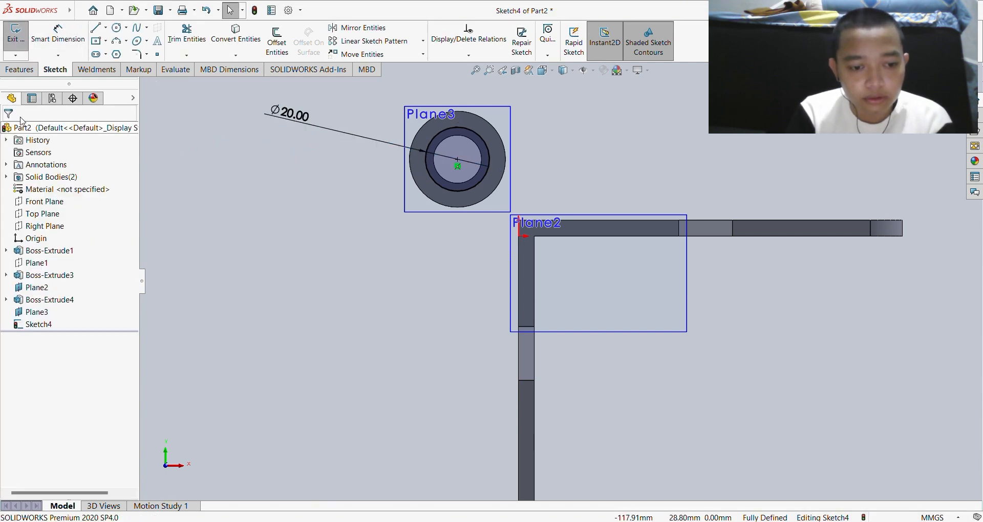
- Cut the 20 mm circle 5 mm blind into the cylinder's front end as a counterbore
{"action": "left_click", "coordinate": [25, 69]}
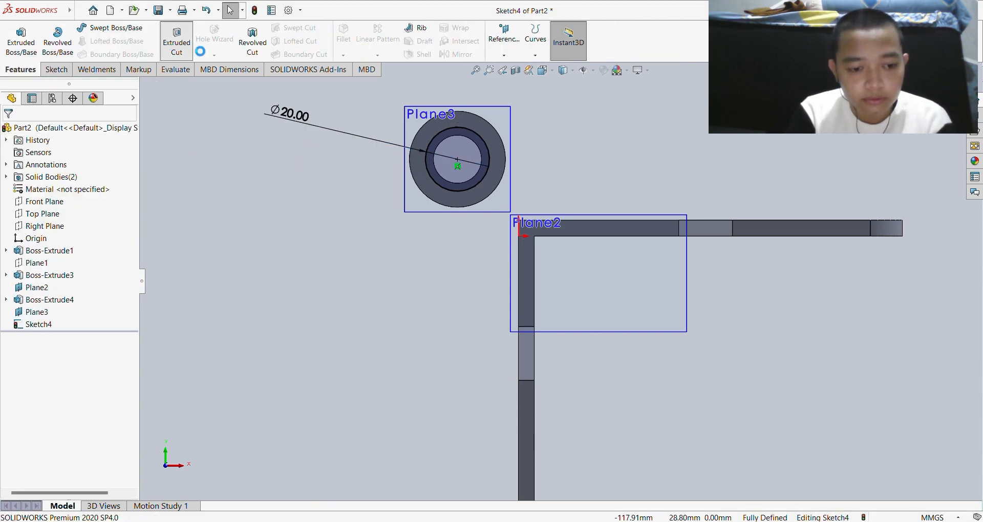
{"action": "left_click", "coordinate": [177, 41]}
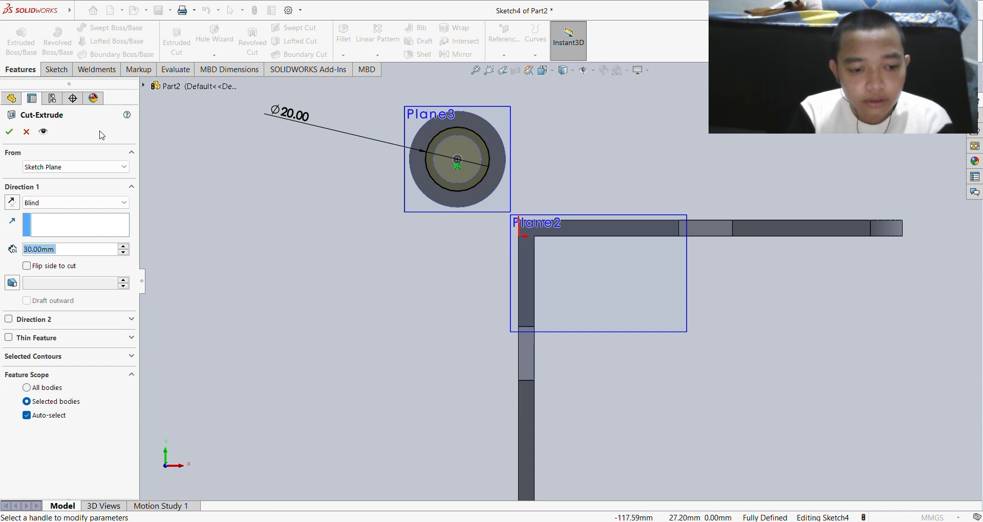
{"action": "type", "text": "5"}
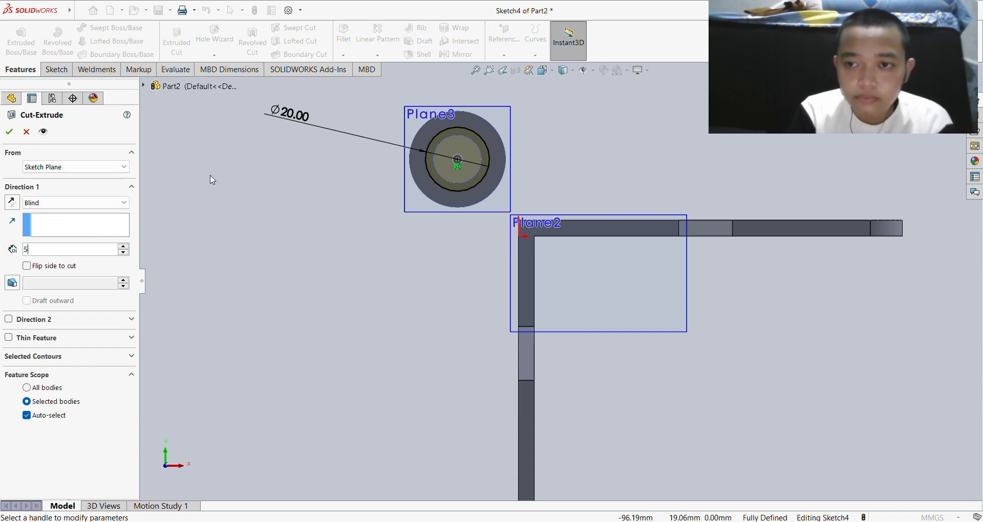
{"action": "middle_click_drag", "start_coordinate": [227, 177], "coordinate": [343, 190]}
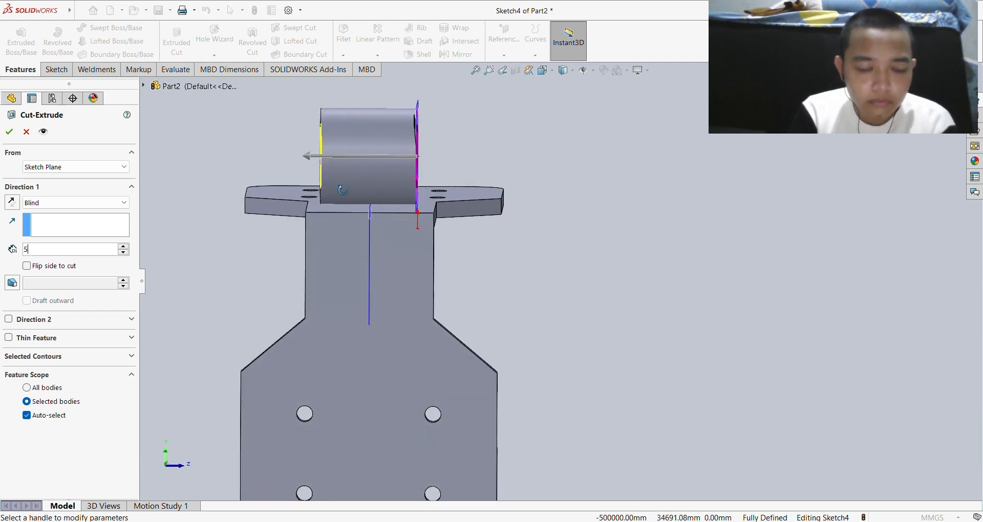
{"action": "key", "text": "Return"}
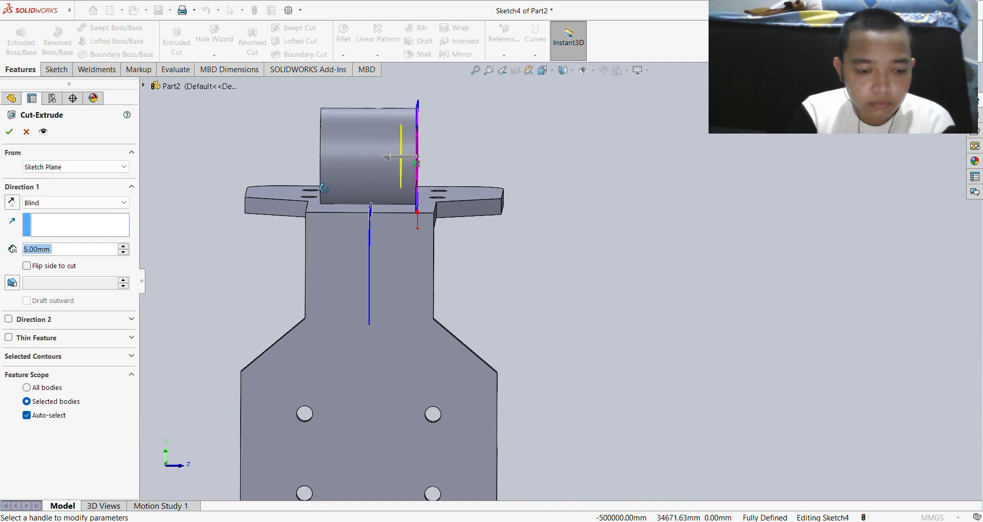
{"action": "left_click", "coordinate": [15, 135]}
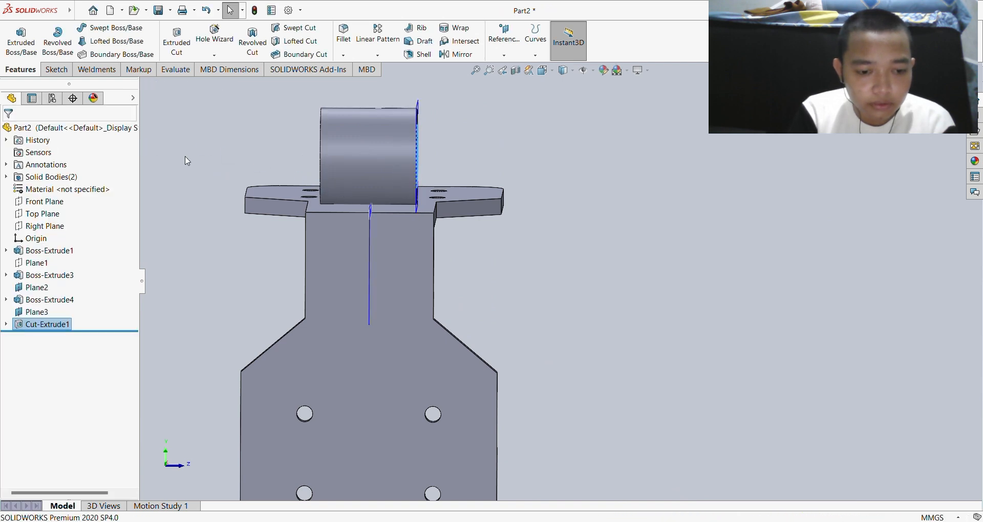
- Sketch a circle about 23 mm in diameter on the cylinder's opposite end face, centred on the bore
{"action": "mouse_move", "coordinate": [186, 158]}
{"action": "middle_mouse_down"}
{"action": "mouse_move", "coordinate": [228, 165]}
{"action": "mouse_move", "coordinate": [203, 166]}
{"action": "middle_mouse_up"}
{"action": "scroll", "coordinate": [201, 161], "scroll_direction": "up", "scroll_amount": 1}
{"action": "scroll", "coordinate": [208, 160], "scroll_direction": "down", "scroll_amount": 4}
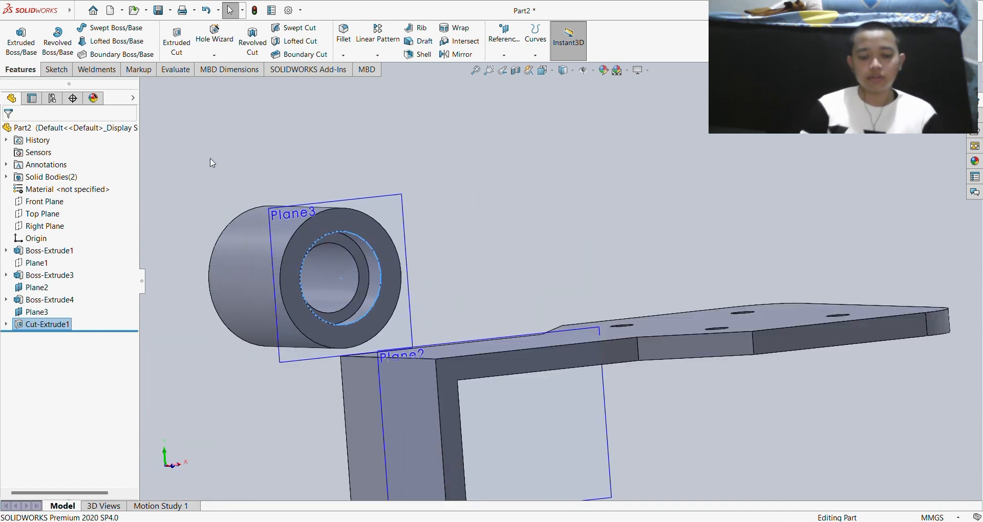
{"action": "scroll", "coordinate": [236, 179], "scroll_direction": "up", "scroll_amount": 1}
{"action": "middle_click_drag", "start_coordinate": [282, 244], "coordinate": [468, 233]}
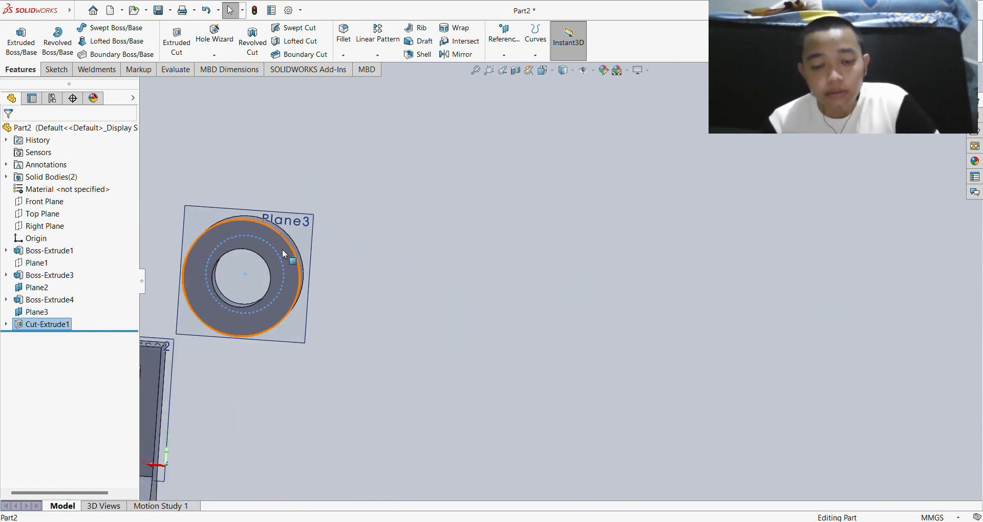
{"action": "scroll", "coordinate": [284, 248], "scroll_direction": "up", "scroll_amount": 1}
{"action": "left_click", "coordinate": [306, 242]}
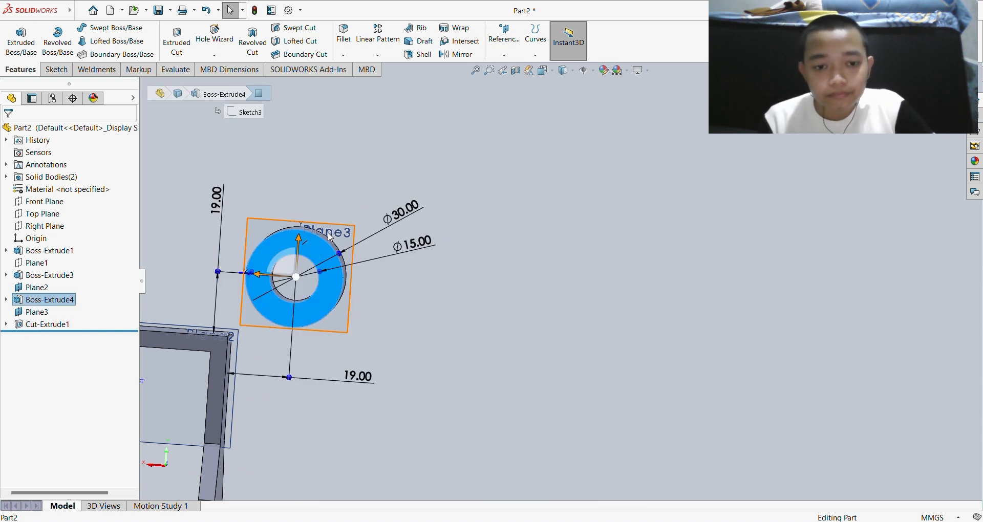
{"action": "left_click", "coordinate": [353, 219]}
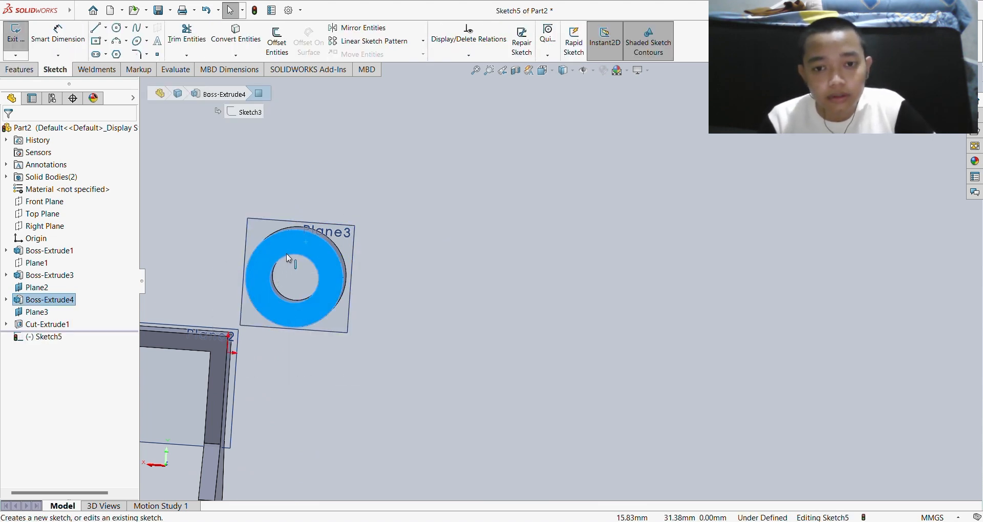
{"action": "left_click", "coordinate": [119, 27]}
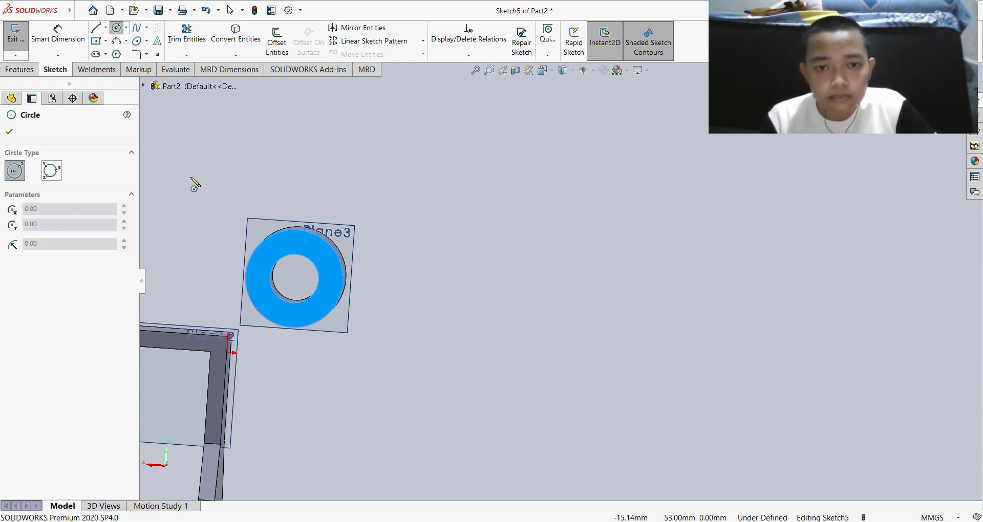
{"action": "left_click", "coordinate": [295, 279]}
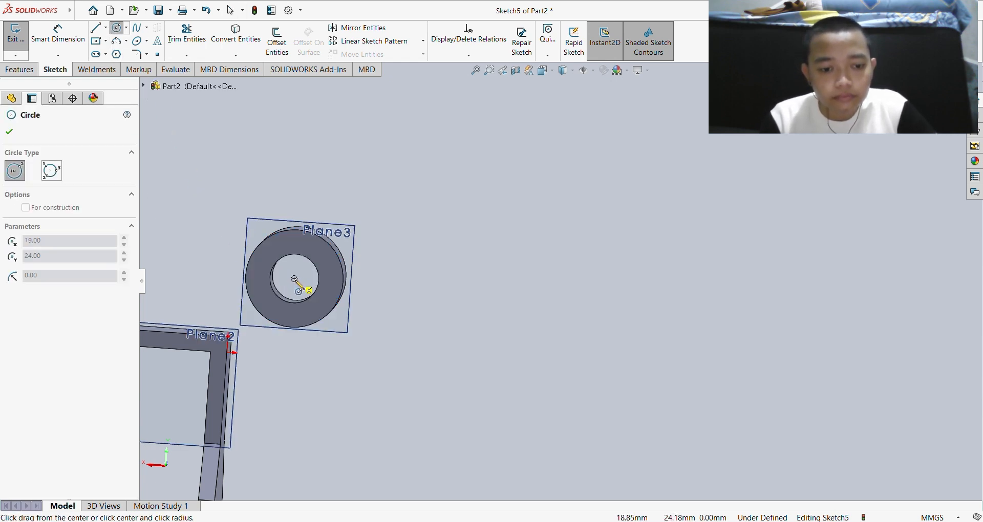
{"action": "left_click", "coordinate": [335, 297]}
- Set the diameter of the circle on the rear end face to 20 mm
{"action": "left_click", "coordinate": [58, 33]}
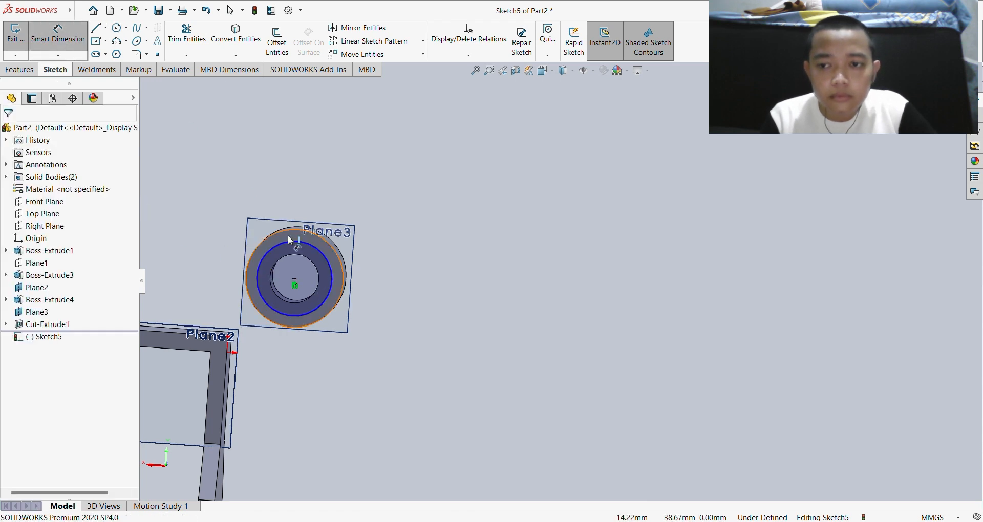
{"action": "left_click", "coordinate": [331, 282]}
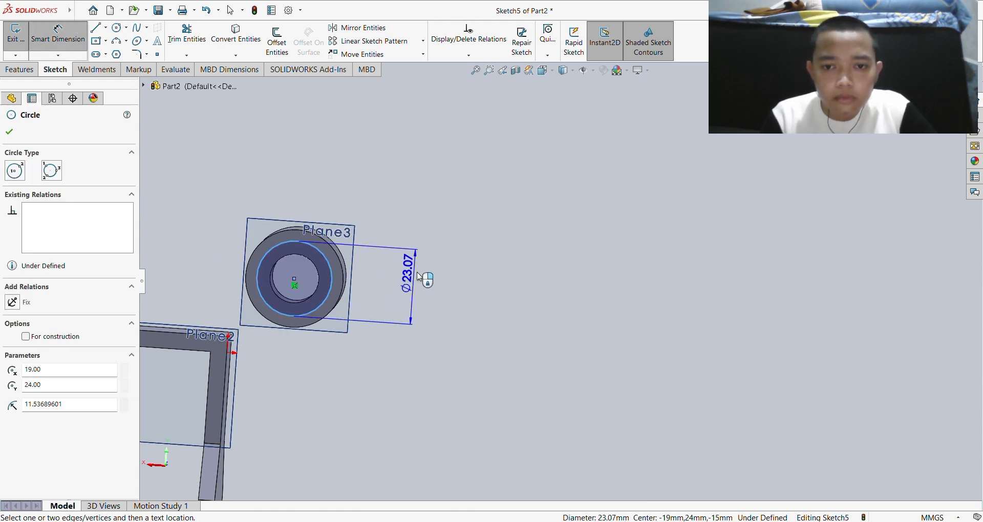
{"action": "left_click", "coordinate": [469, 247]}
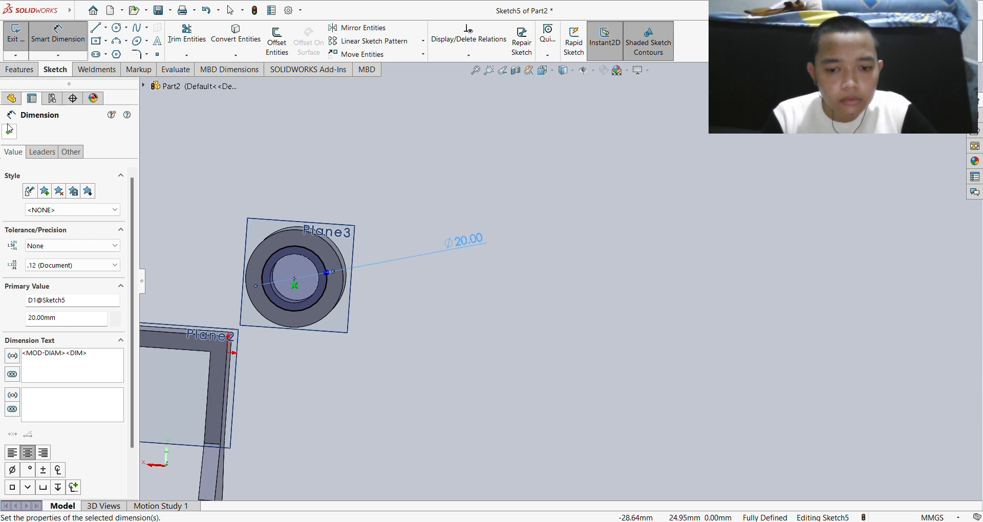
- Cut the rear 20 mm circle 5 mm blind into the cylinder to form the matching counterbore
{"action": "left_click", "coordinate": [20, 70]}
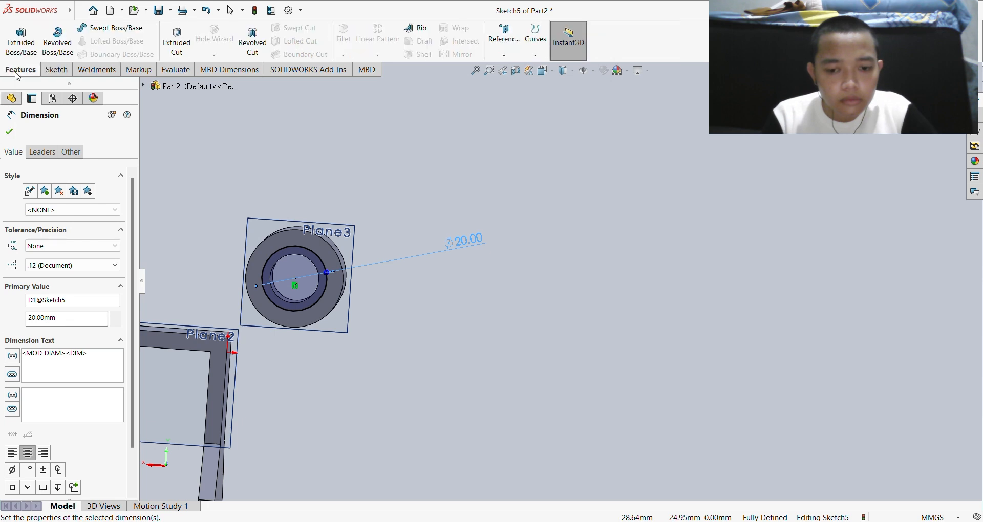
{"action": "left_click", "coordinate": [170, 36]}
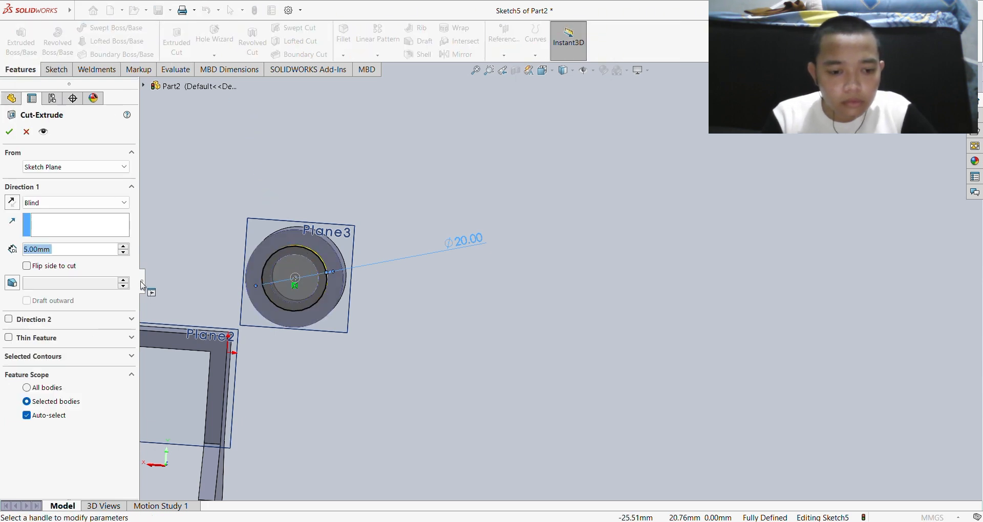
{"action": "left_click", "coordinate": [8, 132]}
{"action": "middle_click_drag", "start_coordinate": [197, 165], "coordinate": [362, 245]}
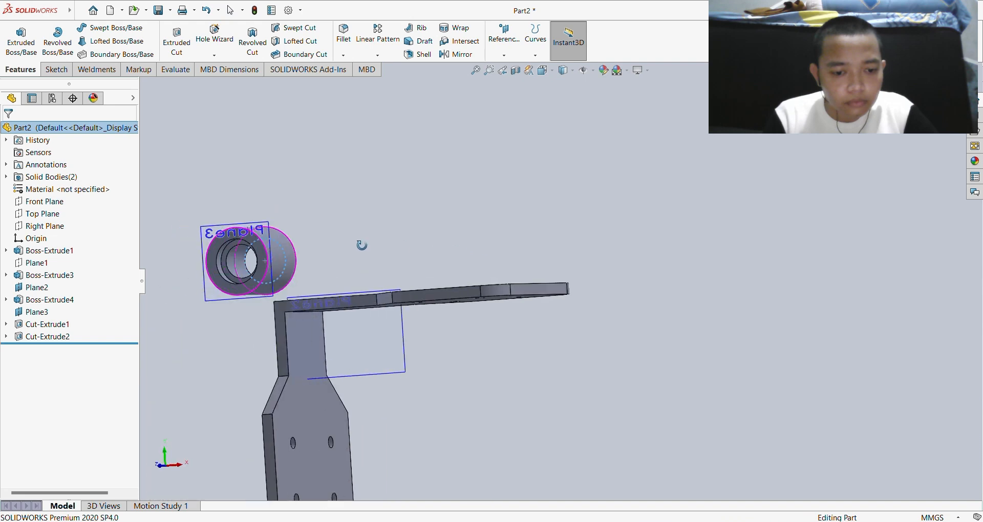
- In a new sketch viewed from the front, draw a horizontal line about 44 mm long from the bracket's outer corner along its upper edge
{"action": "left_click", "coordinate": [74, 340]}
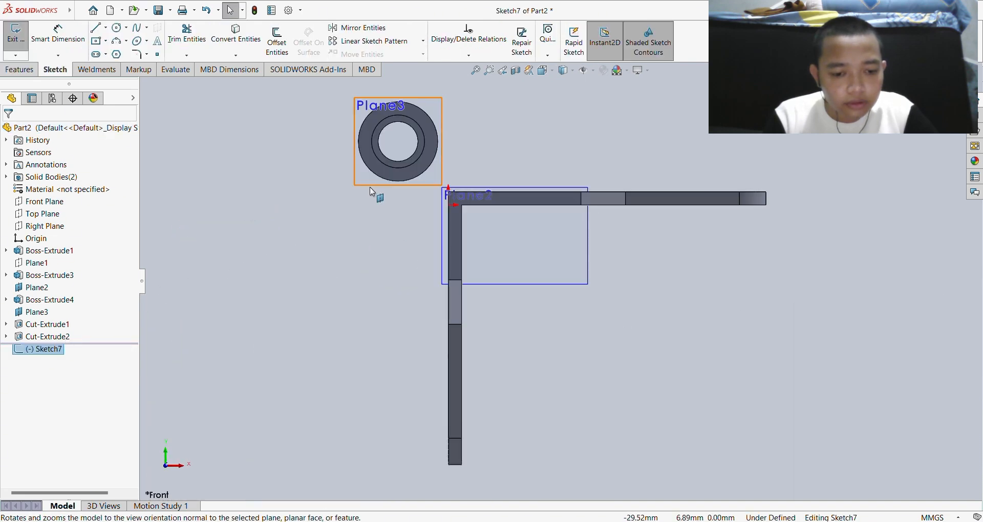
{"action": "scroll", "coordinate": [460, 199], "scroll_direction": "down", "scroll_amount": 5}
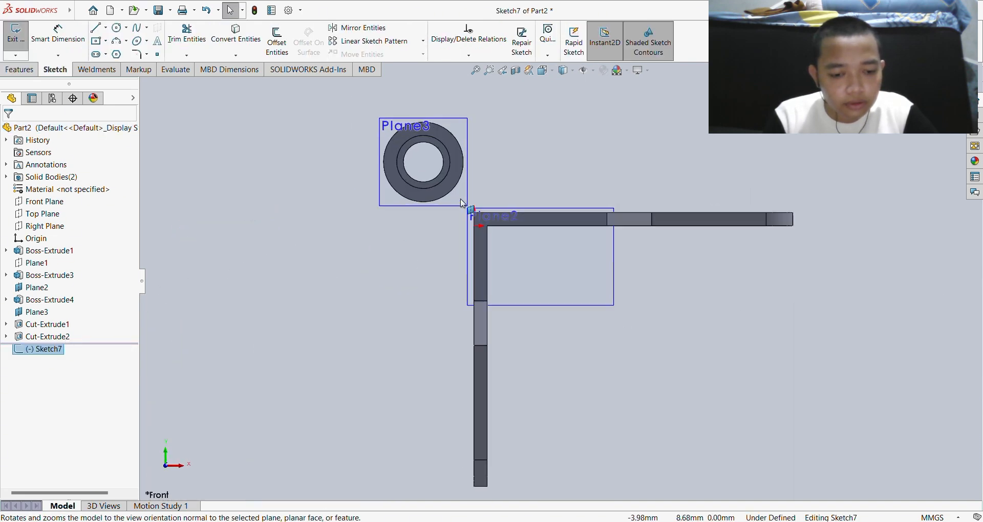
{"action": "scroll", "coordinate": [361, 241], "scroll_direction": "up", "scroll_amount": 4}
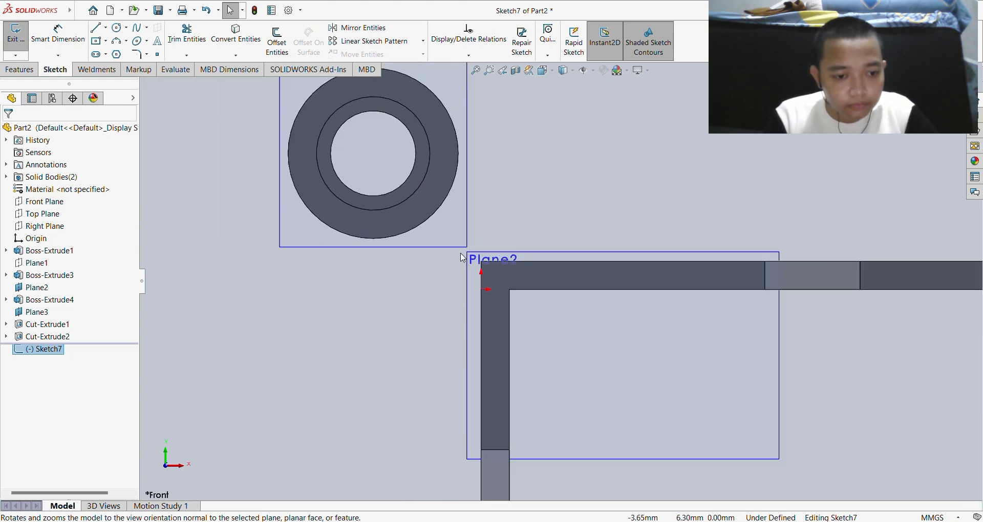
{"action": "scroll", "coordinate": [463, 259], "scroll_direction": "up", "scroll_amount": 1}
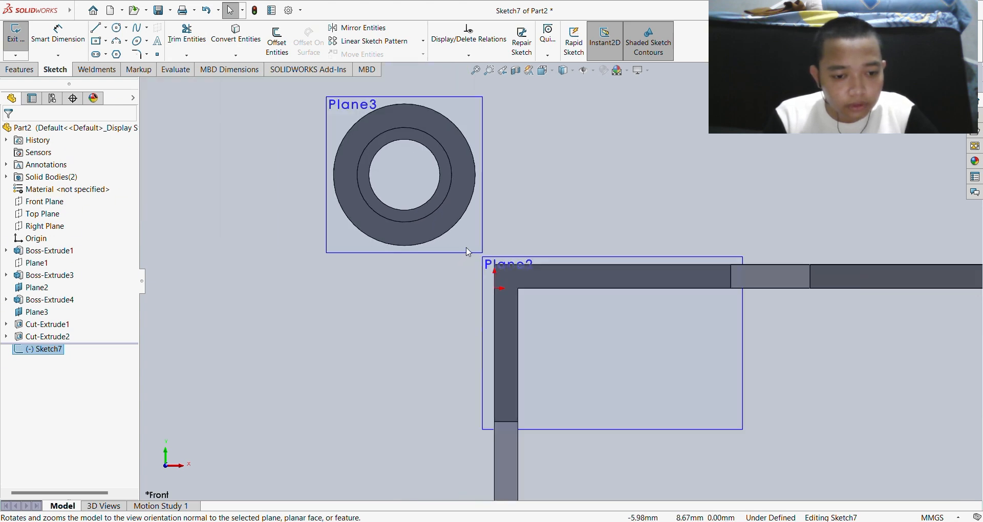
{"action": "left_click", "coordinate": [94, 29]}
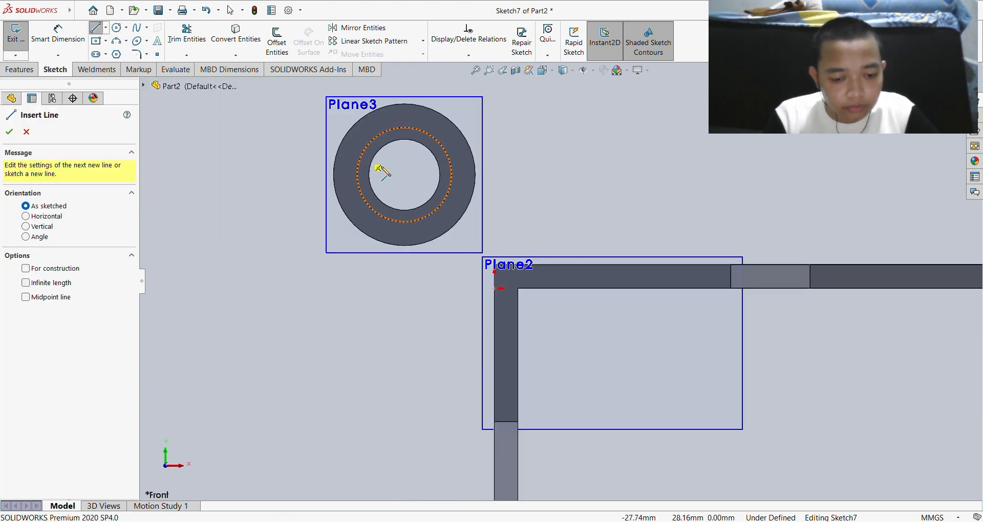
{"action": "left_click", "coordinate": [495, 265]}
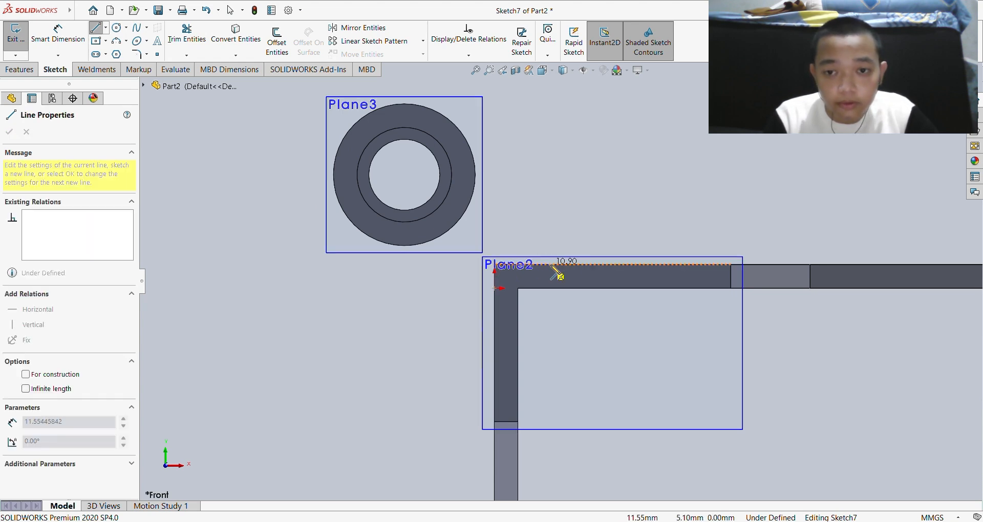
{"action": "left_click", "coordinate": [703, 265]}
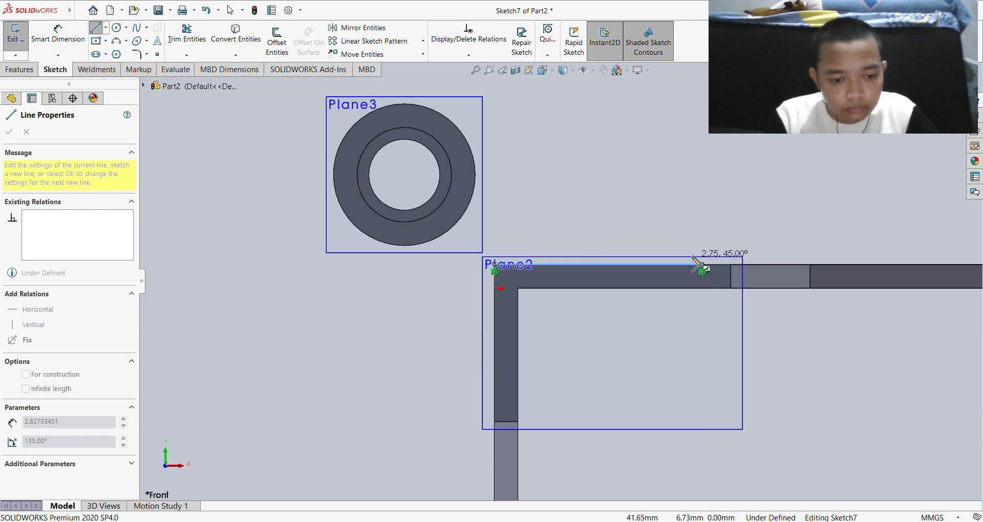
{"action": "key", "text": "Escape"}
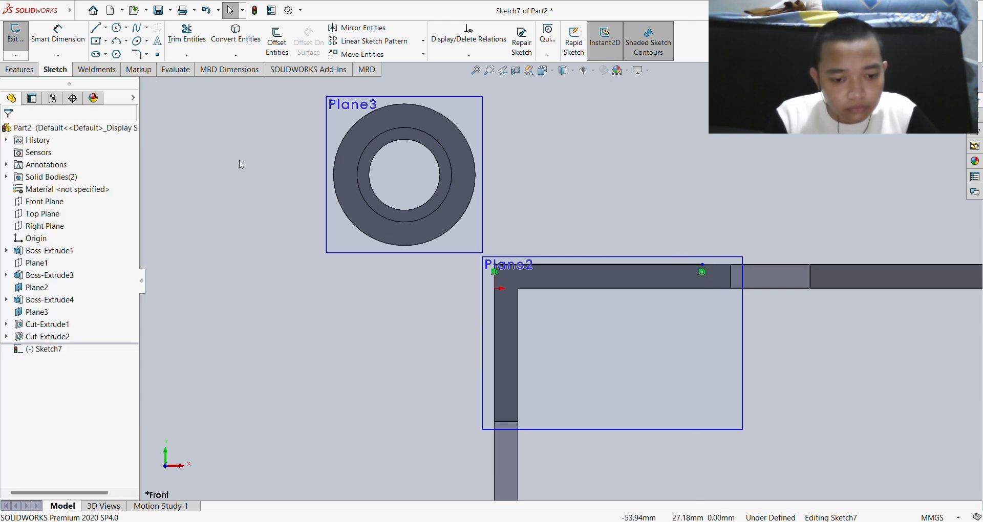
- Sketch a vertical line about 29 mm long from the bracket's outer corner down along the outer edge of the vertical leg
{"action": "left_click", "coordinate": [97, 27]}
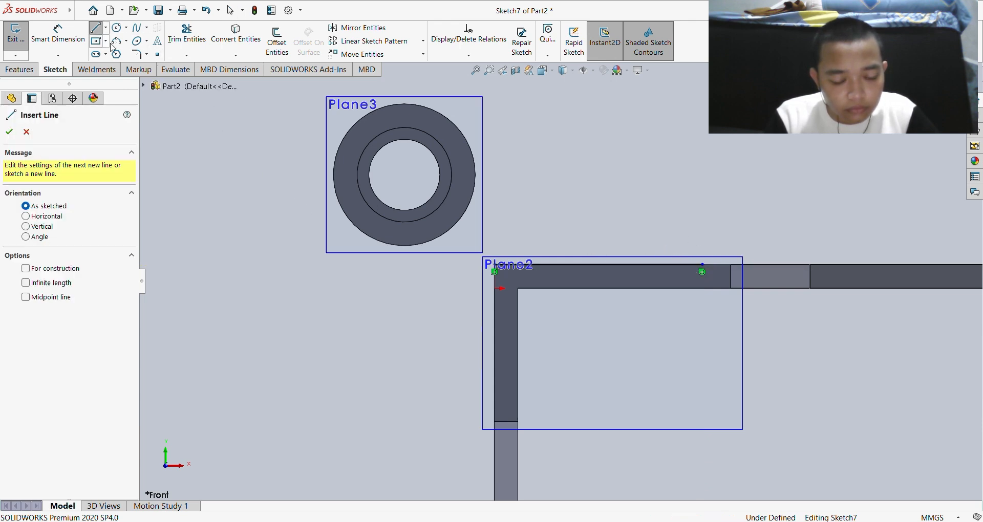
{"action": "left_click", "coordinate": [495, 271]}
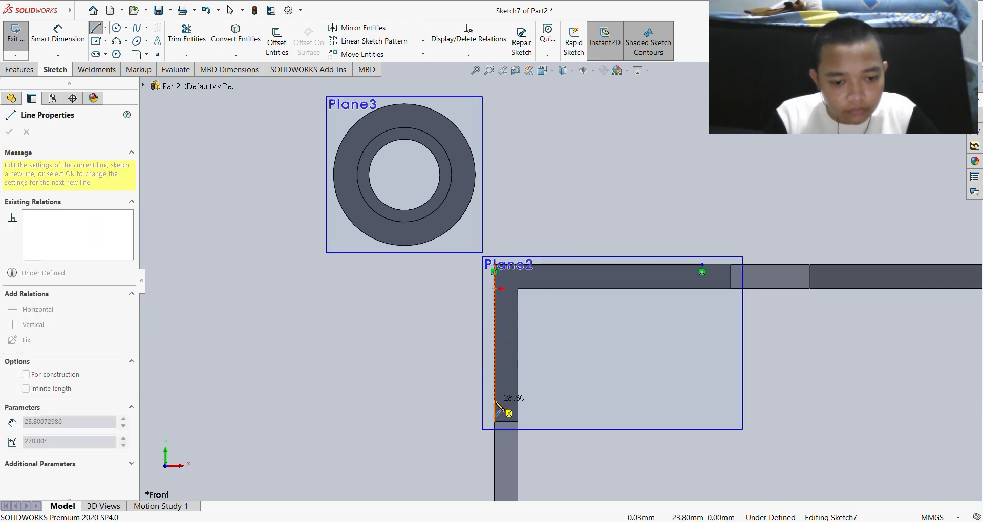
{"action": "double_click", "coordinate": [495, 400]}
{"action": "scroll", "coordinate": [665, 317], "scroll_direction": "up", "scroll_amount": 1}
- Sketch two slanted lines joining the free ends of the horizontal and vertical lines to the cylinder's outer circle
{"action": "left_click", "coordinate": [702, 264]}
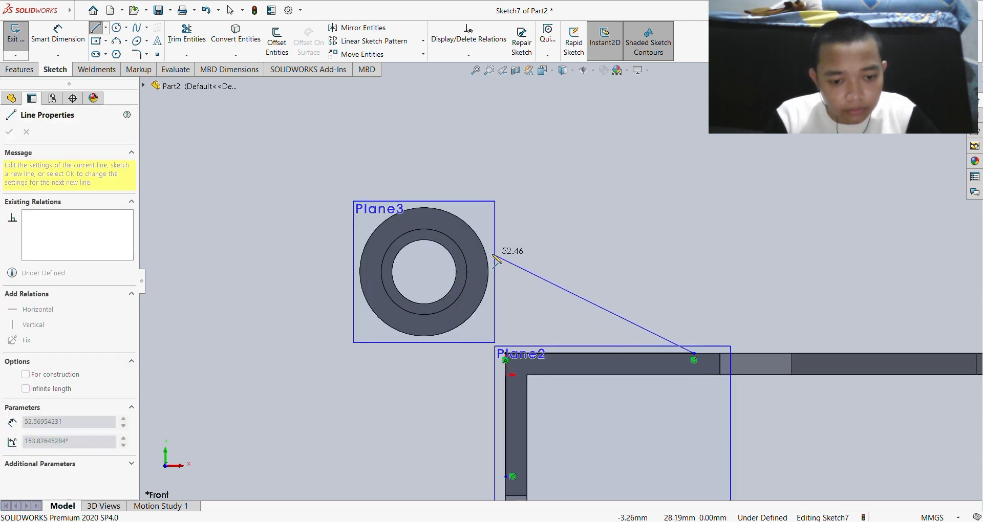
{"action": "left_click", "coordinate": [449, 213]}
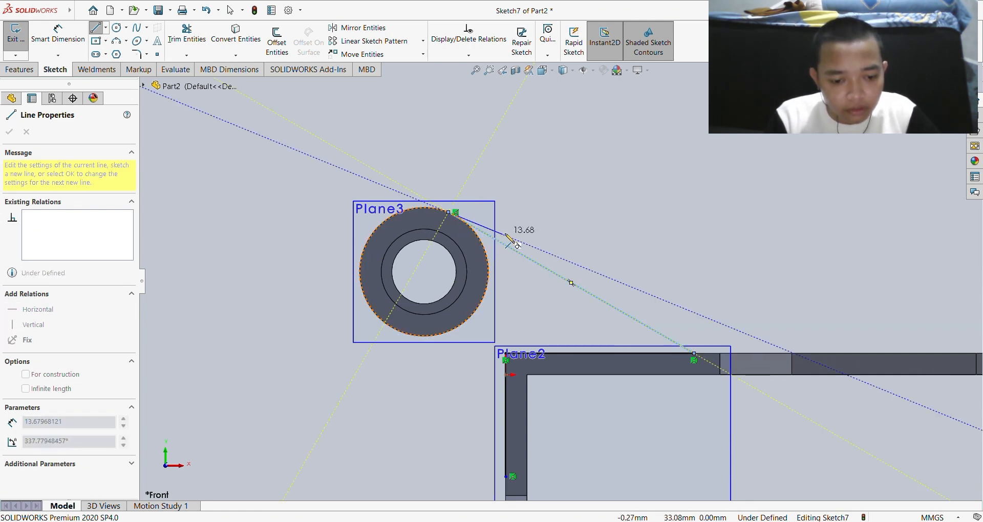
{"action": "key", "text": "Escape"}
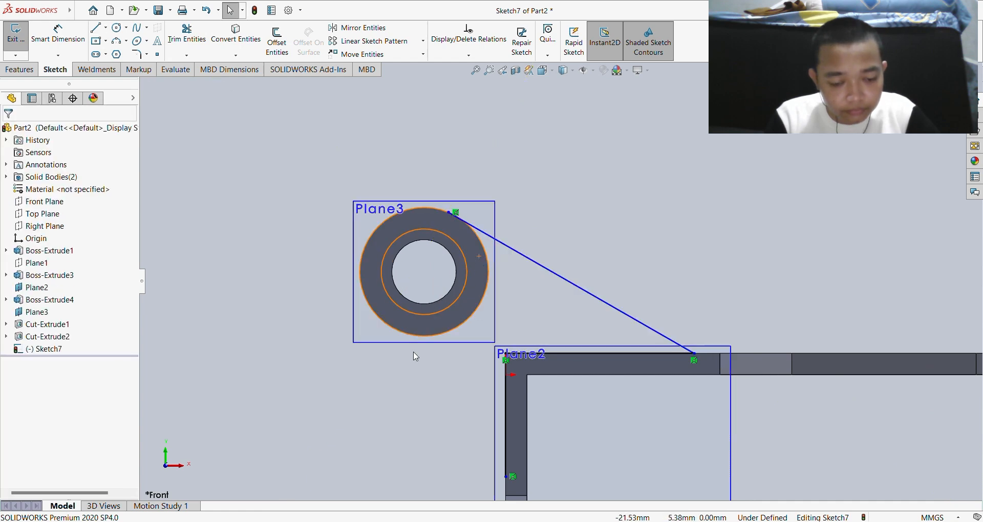
{"action": "left_click", "coordinate": [103, 29]}
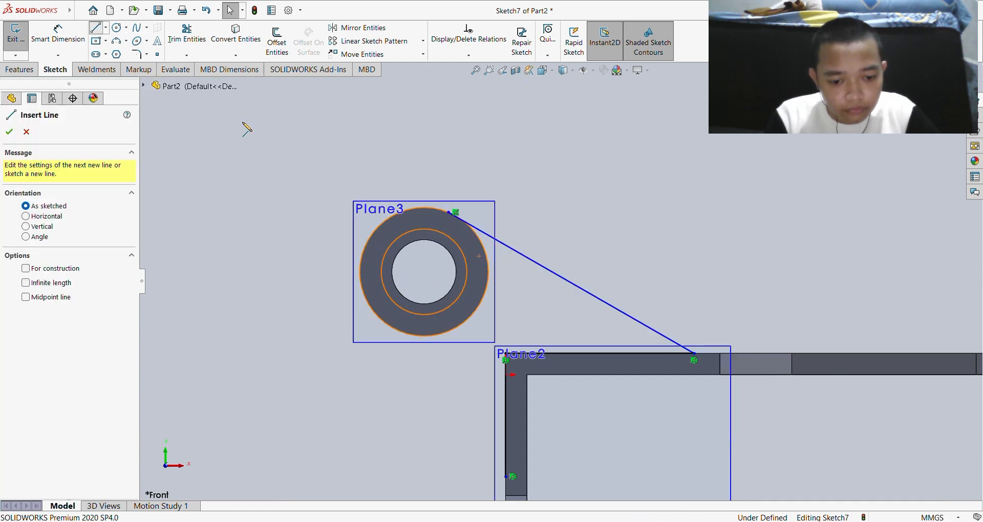
{"action": "scroll", "coordinate": [408, 330], "scroll_direction": "up", "scroll_amount": 2}
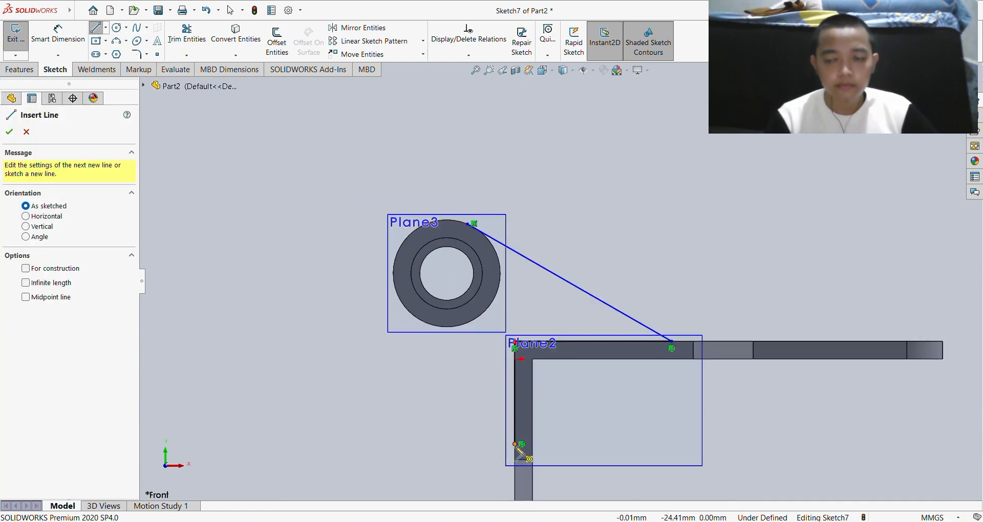
{"action": "left_click", "coordinate": [516, 445]}
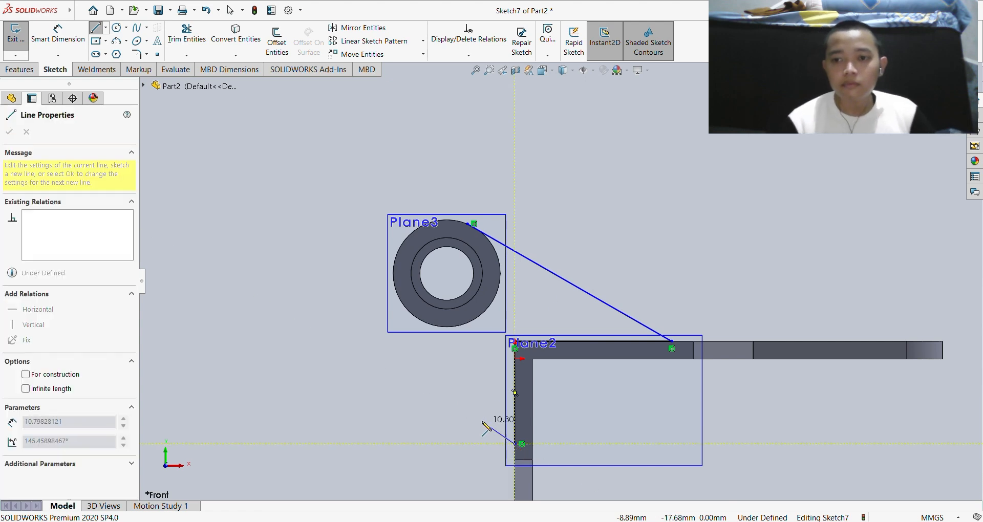
{"action": "left_click", "coordinate": [403, 301]}
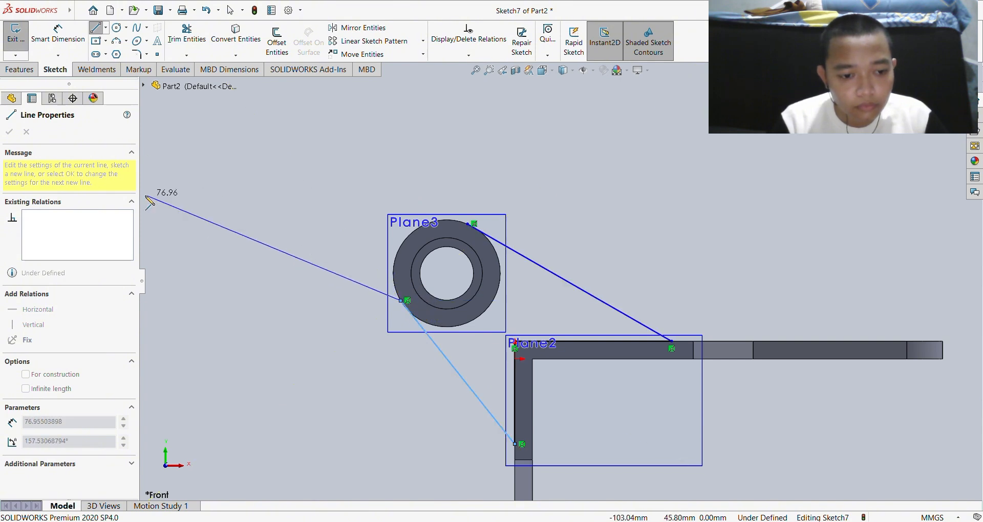
- Dimension the vertical line along the bracket's leg to 50 mm
{"action": "left_click", "coordinate": [58, 35]}
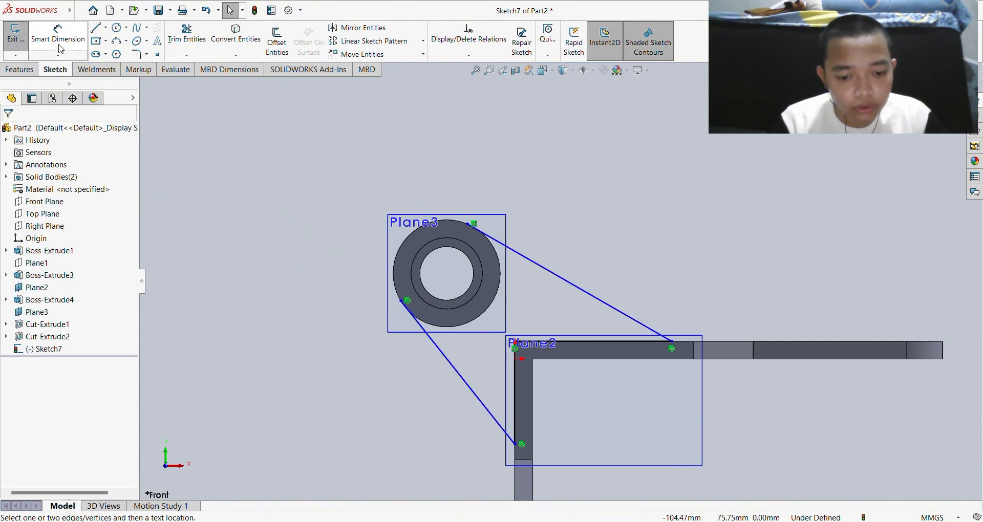
{"action": "left_click", "coordinate": [514, 415]}
{"action": "left_click", "coordinate": [332, 421]}
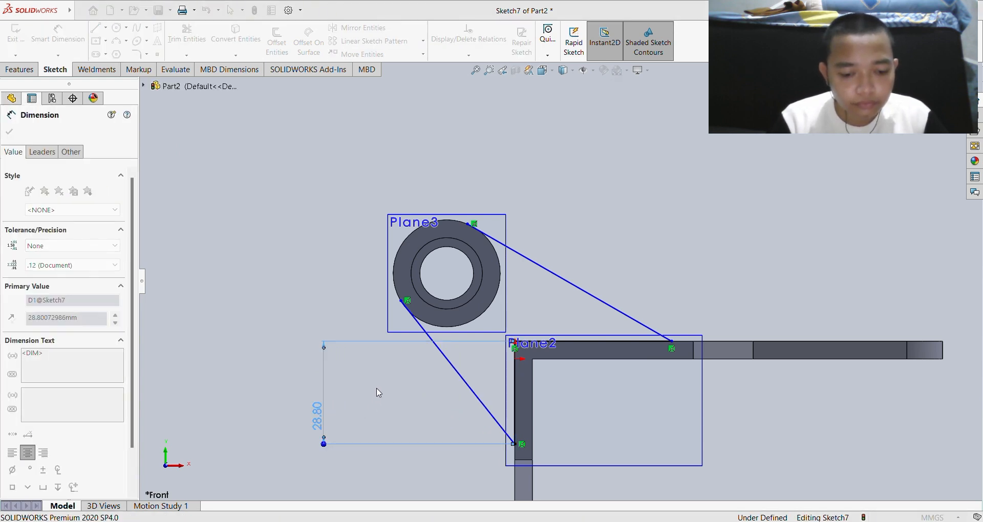
{"action": "type", "text": "50"}
{"action": "key", "text": "Return"}
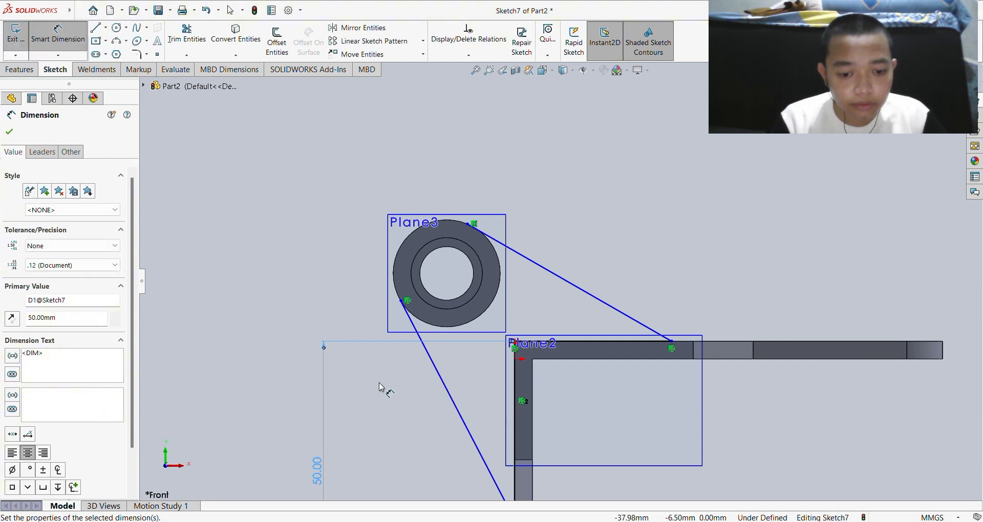
- Dimension the horizontal line along the bracket's upper edge to 50 mm
{"action": "scroll", "coordinate": [417, 395], "scroll_direction": "up", "scroll_amount": 1}
{"action": "scroll", "coordinate": [441, 399], "scroll_direction": "up", "scroll_amount": 1}
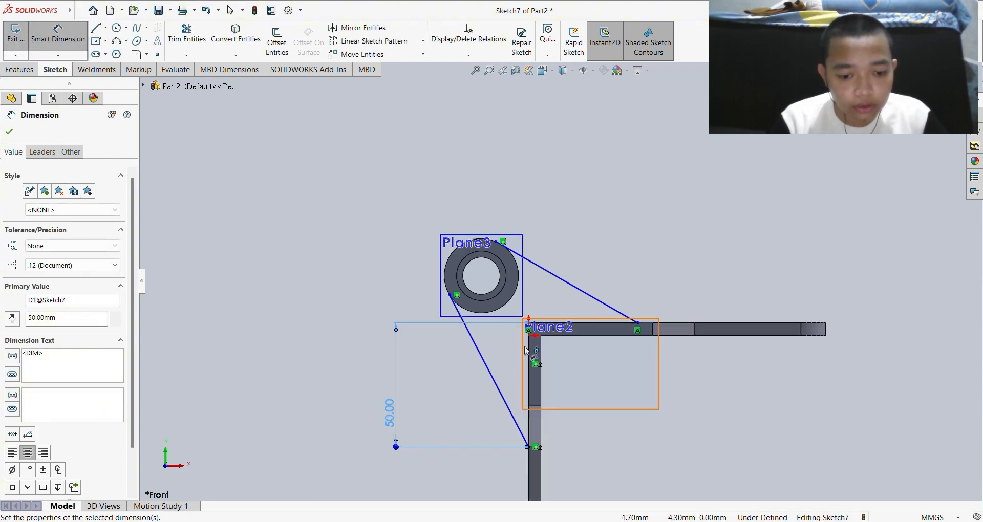
{"action": "left_click", "coordinate": [593, 328]}
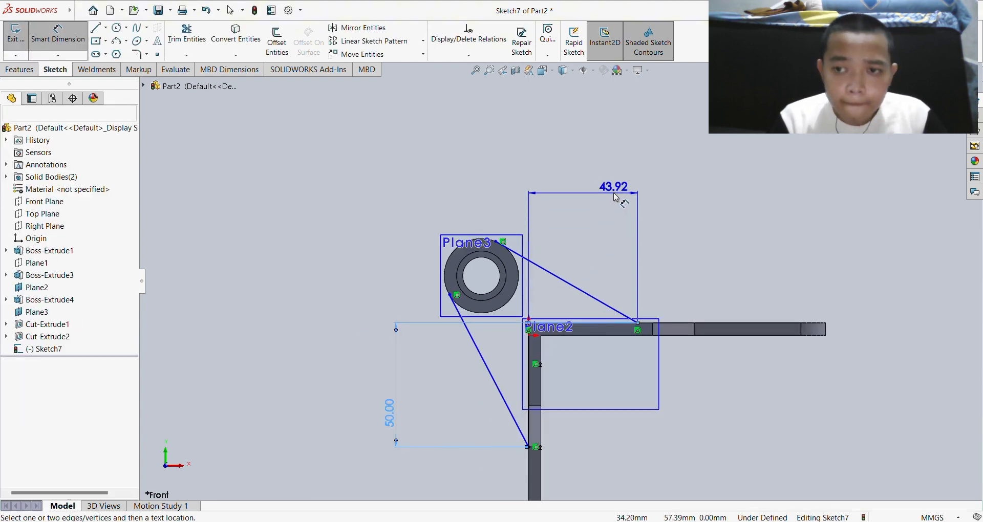
{"action": "left_click", "coordinate": [619, 197]}
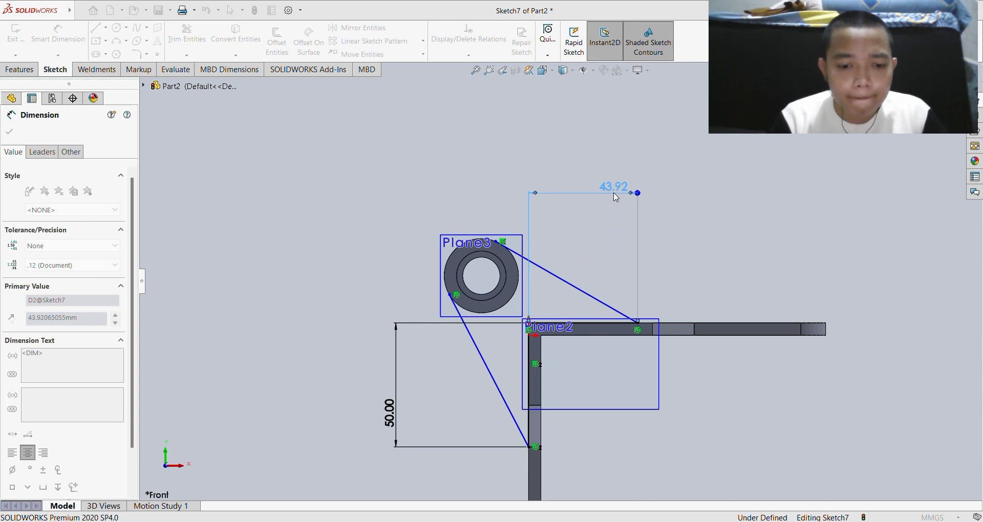
{"action": "type", "text": "50"}
{"action": "key", "text": "Return"}
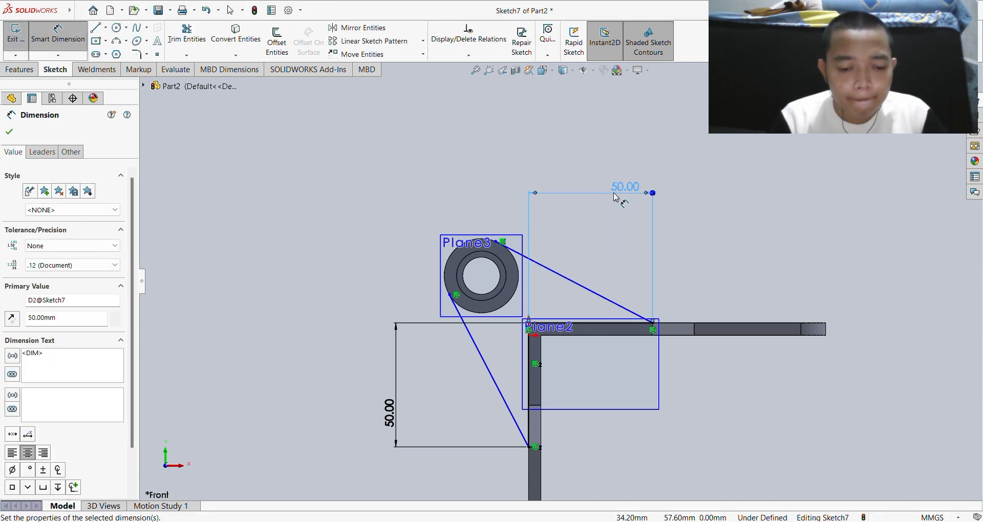
{"action": "left_click", "coordinate": [9, 135]}
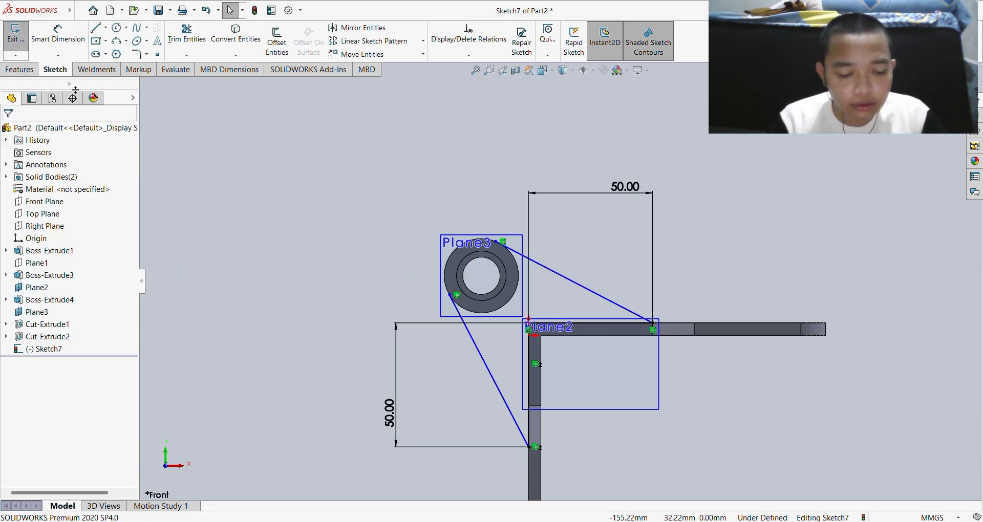
- Sketch a three-point arc along the cylinder's outer circle between the ends of the two slanted lines
{"action": "left_click", "coordinate": [118, 46]}
{"action": "scroll", "coordinate": [451, 297], "scroll_direction": "down", "scroll_amount": 5}
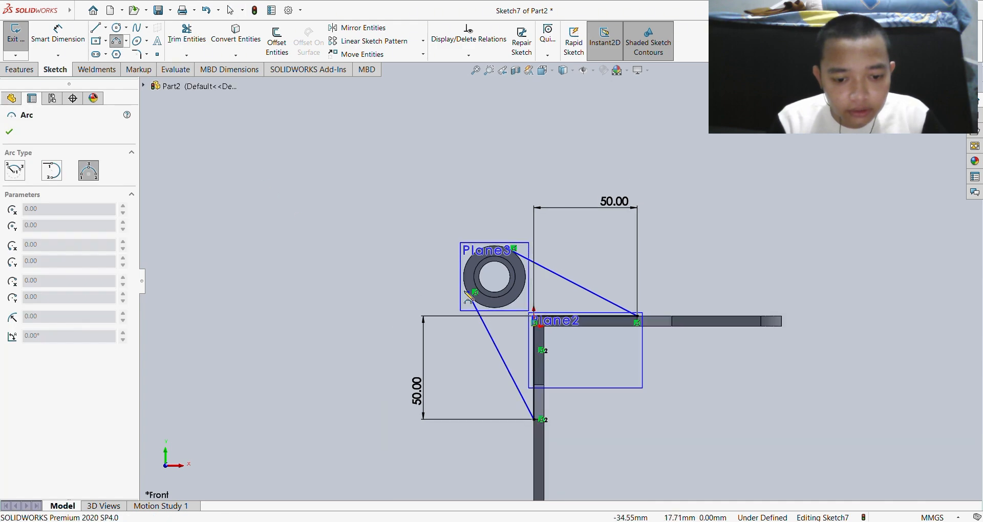
- Draw a three-point arc of 15 mm radius along the hub's outer edge, joining the upper ends of the two slanted lines
{"action": "scroll", "coordinate": [548, 290], "scroll_direction": "up", "scroll_amount": 3}
{"action": "scroll", "coordinate": [558, 282], "scroll_direction": "down", "scroll_amount": 4}
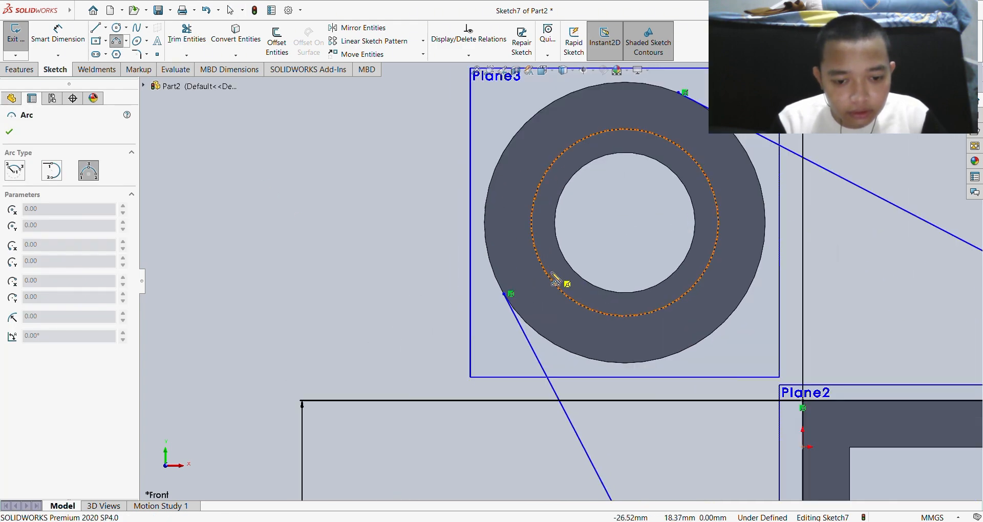
{"action": "left_click", "coordinate": [507, 296]}
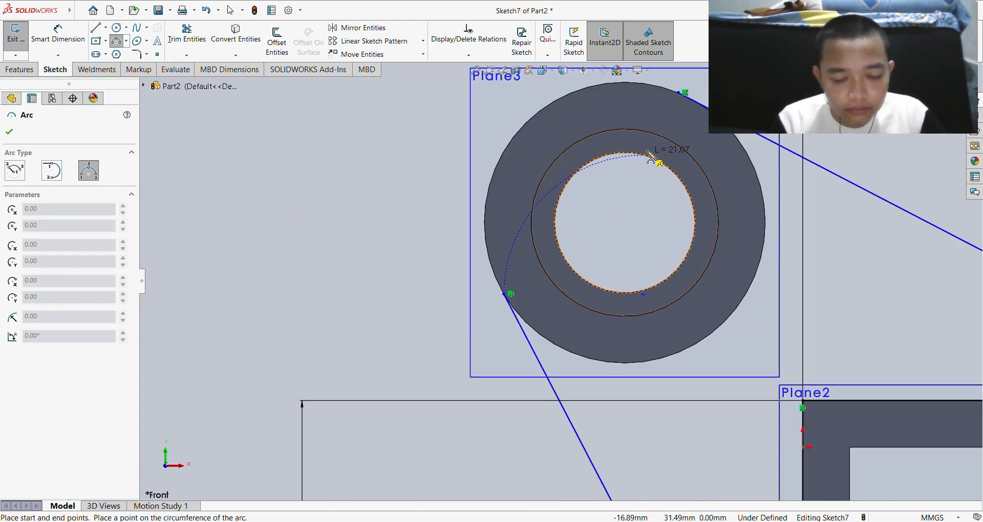
{"action": "left_click", "coordinate": [684, 93]}
{"action": "left_click", "coordinate": [762, 182]}
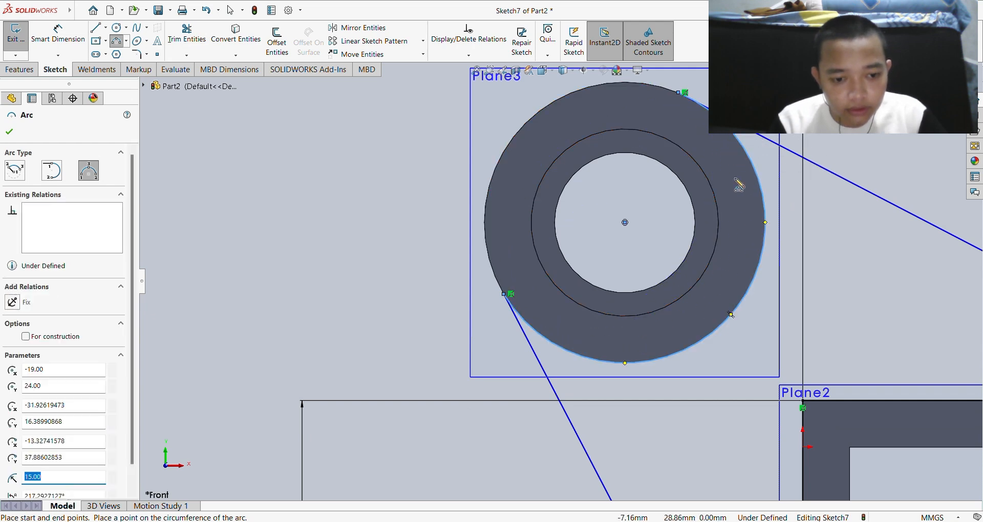
{"action": "key", "text": "Escape"}
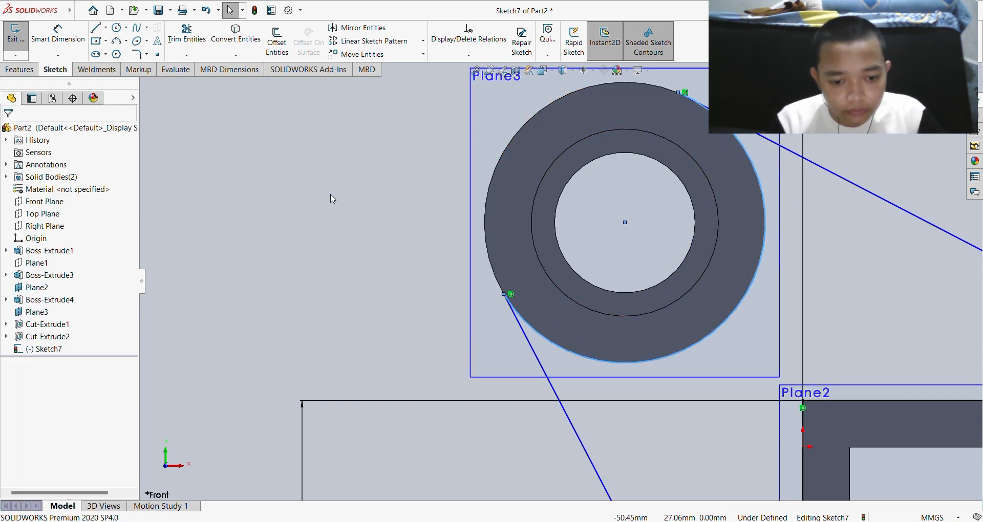
- Extrude the web region between the hub and the L-shaped bracket 10 mm with the Mid Plane end condition, merging the result
{"action": "scroll", "coordinate": [331, 199], "scroll_direction": "up", "scroll_amount": 8}
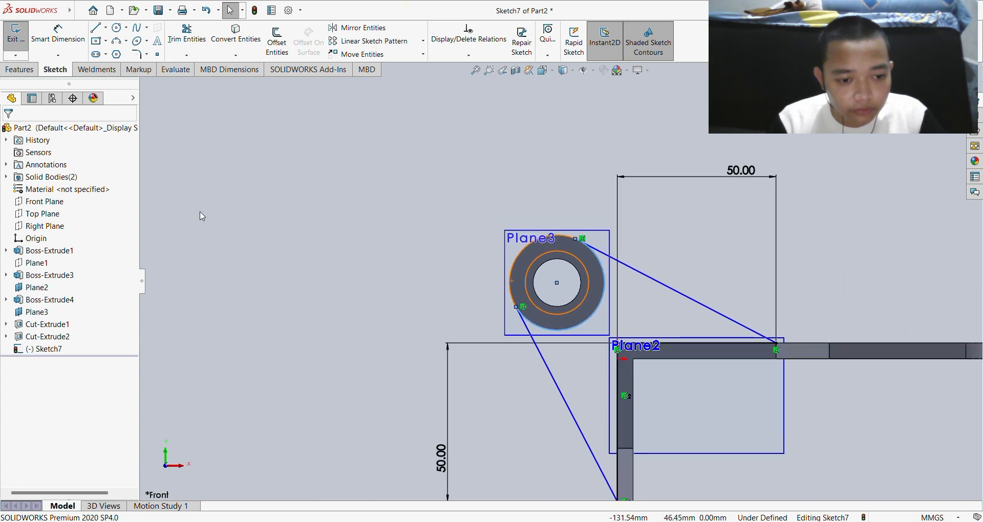
{"action": "left_click", "coordinate": [20, 69]}
{"action": "left_click", "coordinate": [21, 42]}
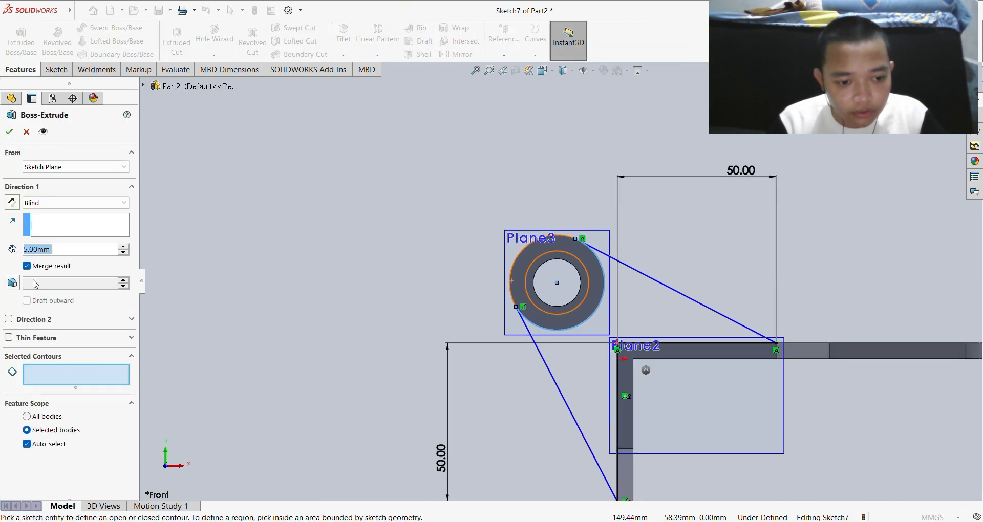
{"action": "left_click", "coordinate": [52, 203]}
{"action": "left_click", "coordinate": [60, 264]}
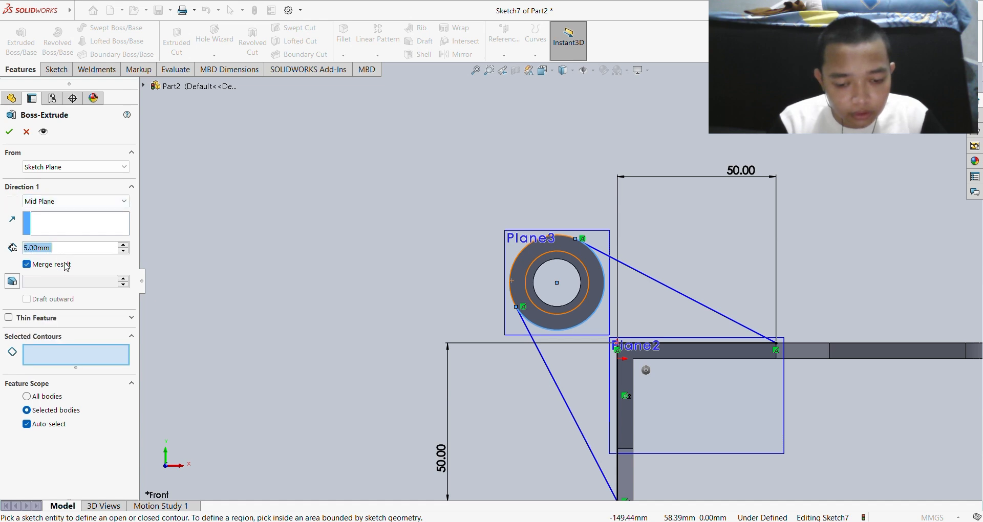
{"action": "left_click", "coordinate": [625, 303]}
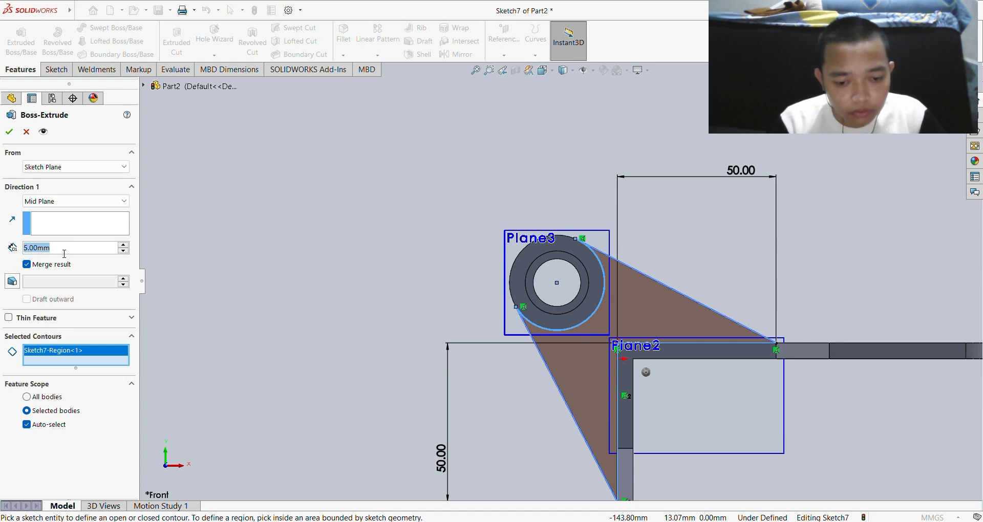
{"action": "key", "text": "Return"}
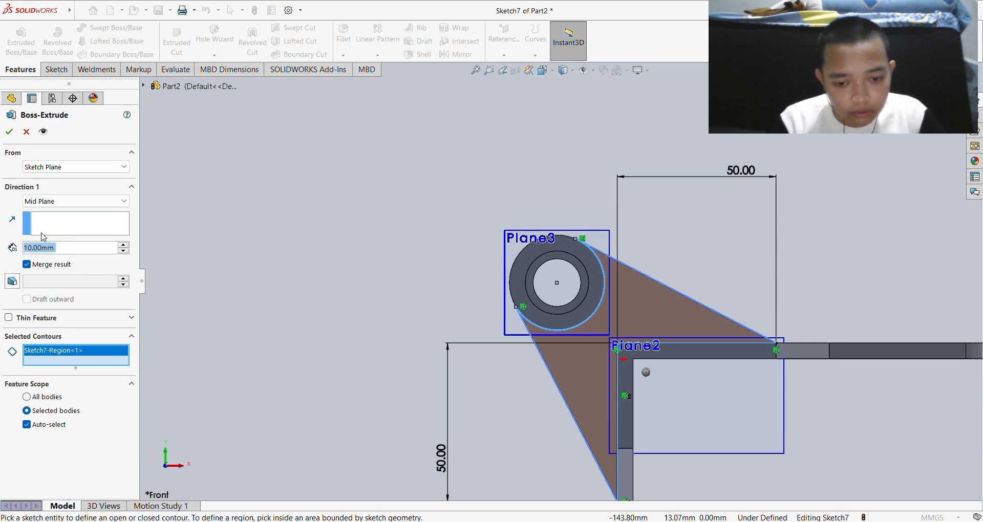
{"action": "middle_click_drag", "start_coordinate": [323, 240], "coordinate": [398, 248]}
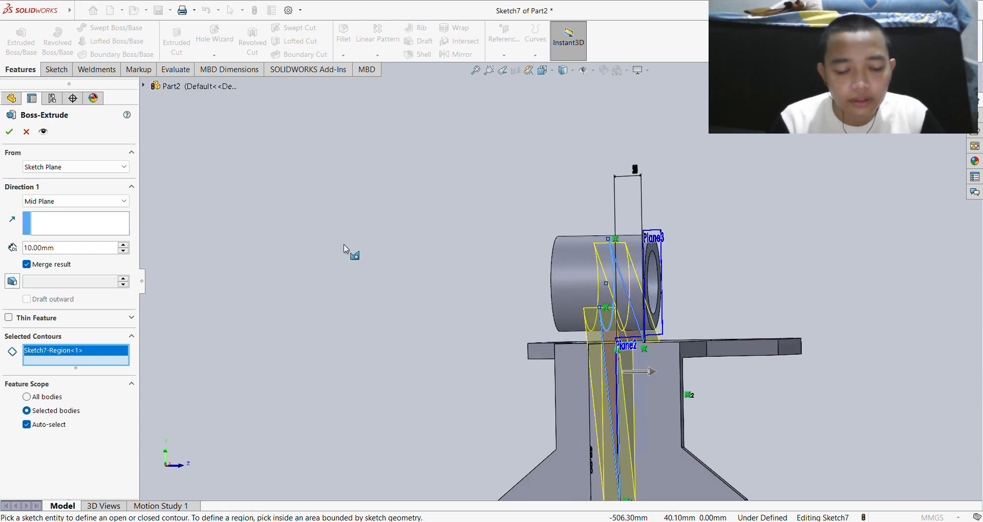
{"action": "left_click", "coordinate": [10, 132]}
- Start a new sketch on the front face of the triangular web
{"action": "middle_click_drag", "start_coordinate": [232, 193], "coordinate": [404, 287]}
{"action": "scroll", "coordinate": [405, 293], "scroll_direction": "up", "scroll_amount": 2}
{"action": "scroll", "coordinate": [408, 292], "scroll_direction": "up", "scroll_amount": 1}
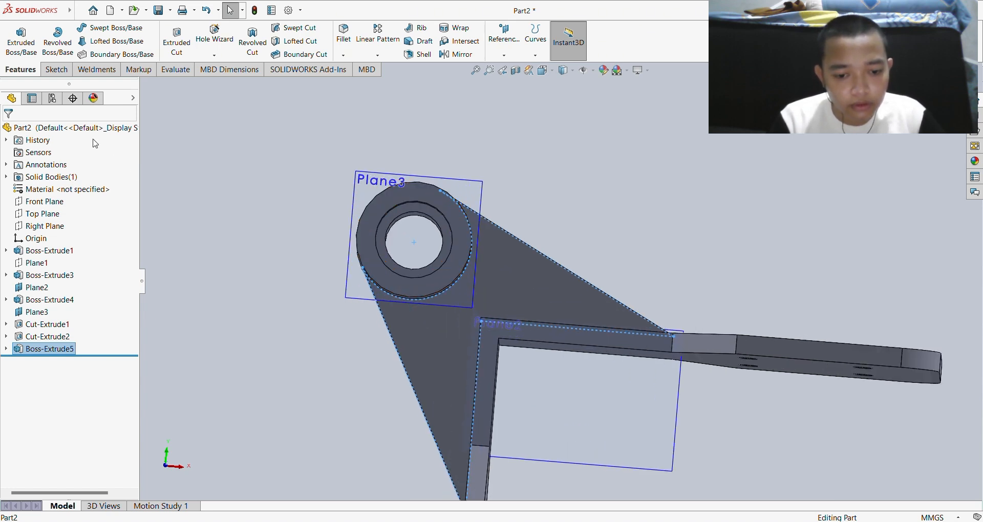
{"action": "left_click", "coordinate": [510, 275]}
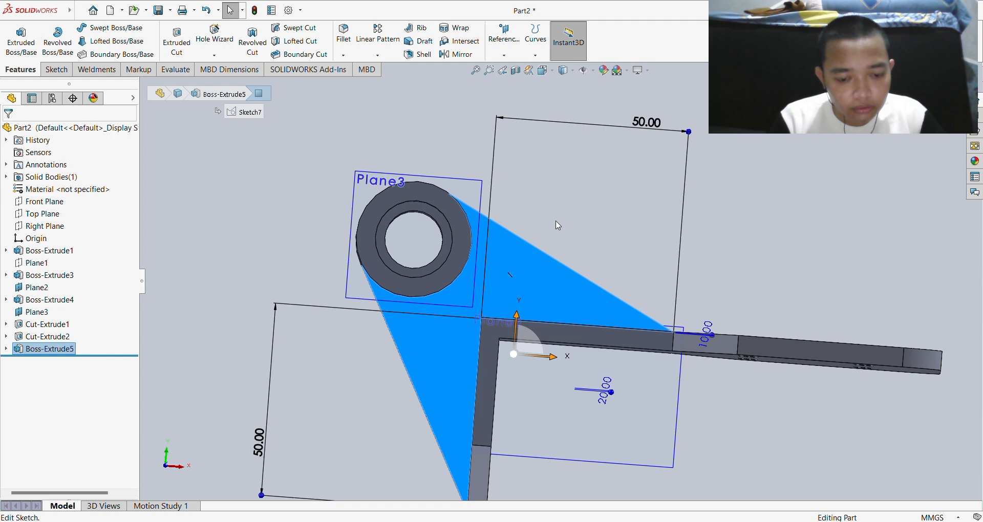
{"action": "left_click", "coordinate": [558, 225]}
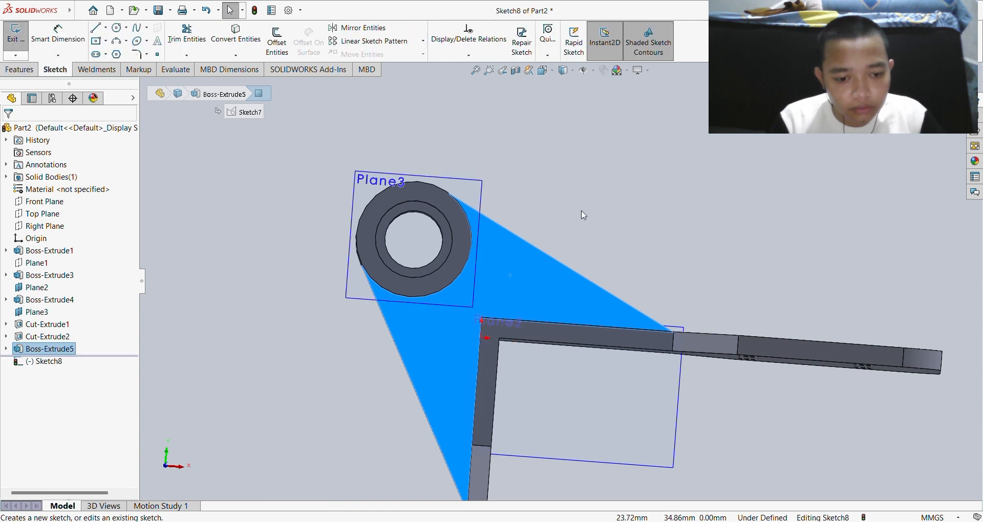
{"action": "left_click", "coordinate": [643, 239]}
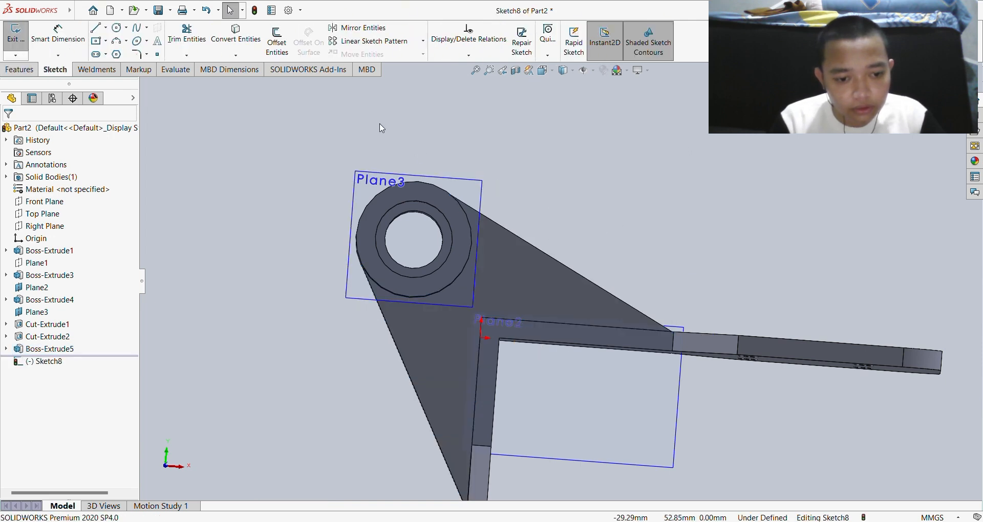
- Offset the web's upper slanted edge 3 mm inward
{"action": "left_click", "coordinate": [277, 37]}
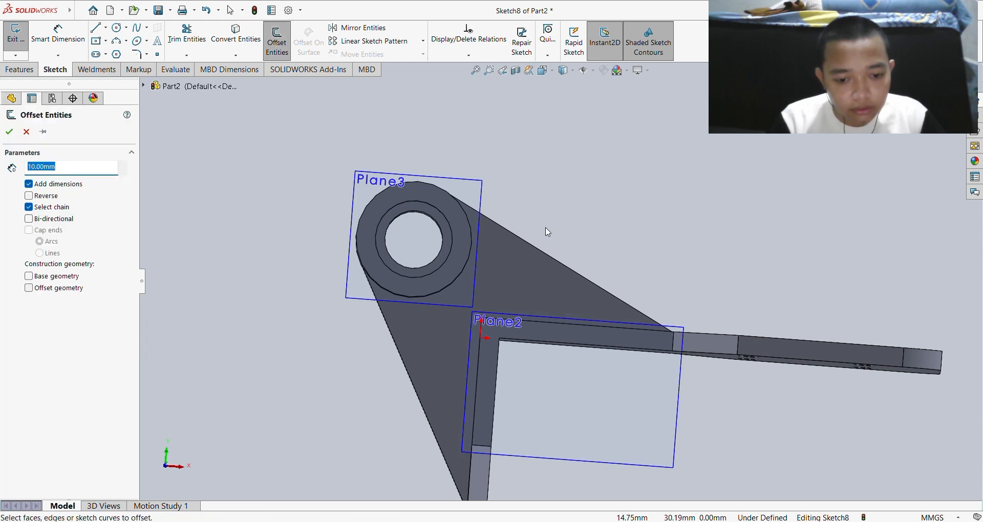
{"action": "left_click", "coordinate": [552, 262]}
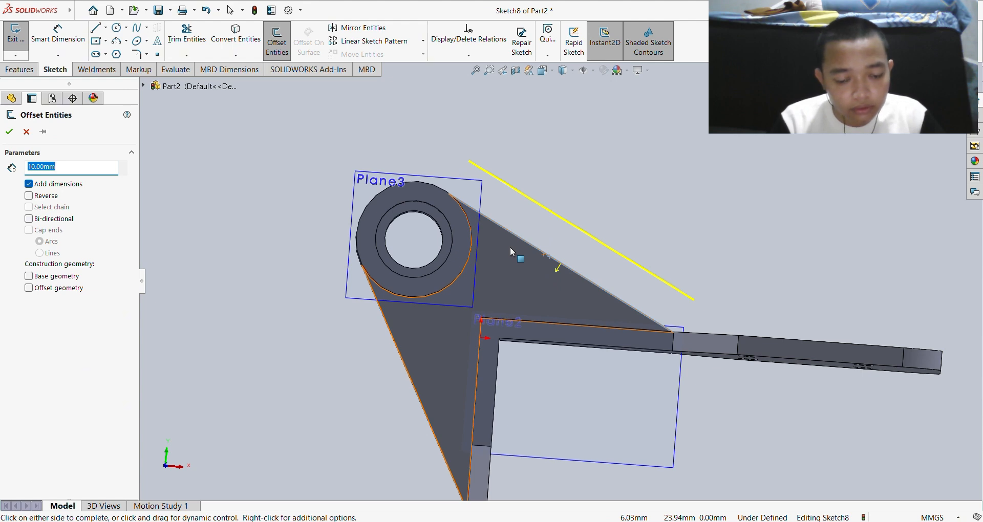
{"action": "type", "text": "3"}
{"action": "key", "text": "Return"}
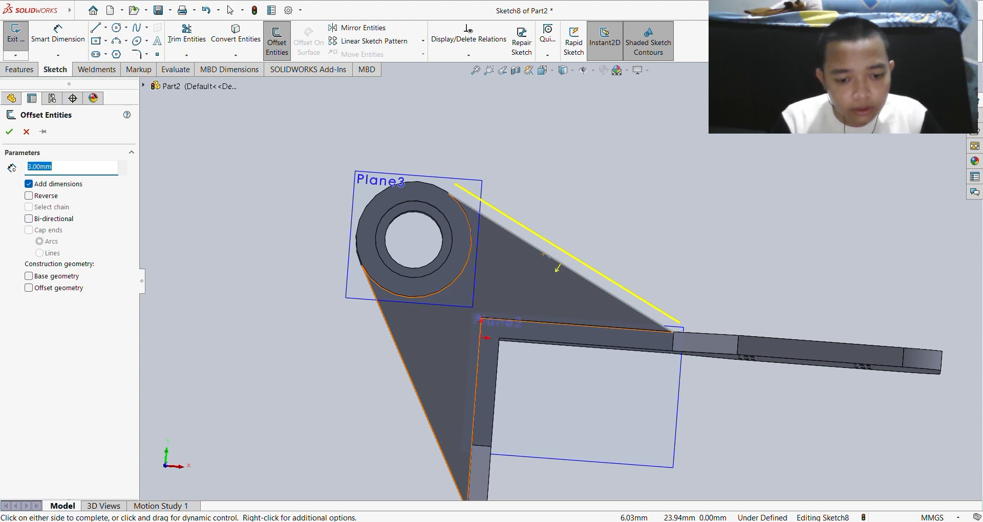
{"action": "left_click", "coordinate": [525, 279]}
{"action": "key", "text": "Escape"}
- Offset the web's lower slanted edge, running from the hub to the vertical plate, 3 mm inward
{"action": "middle_click_drag", "start_coordinate": [526, 278], "coordinate": [544, 251]}
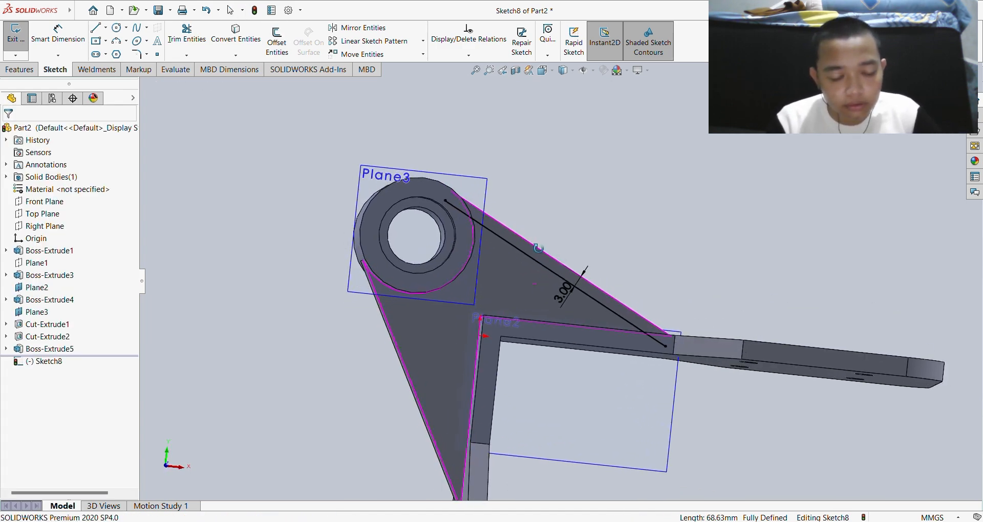
{"action": "left_click", "coordinate": [277, 41]}
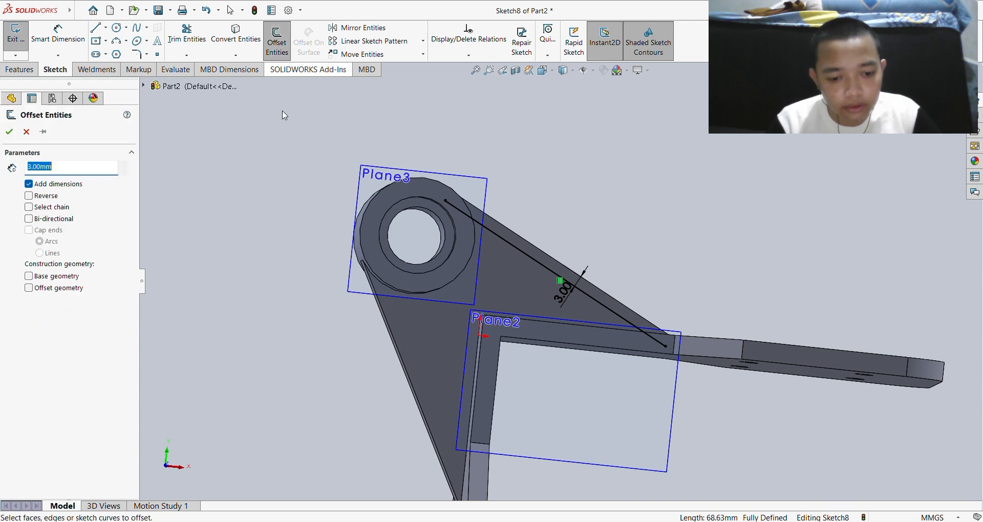
{"action": "left_click", "coordinate": [404, 375]}
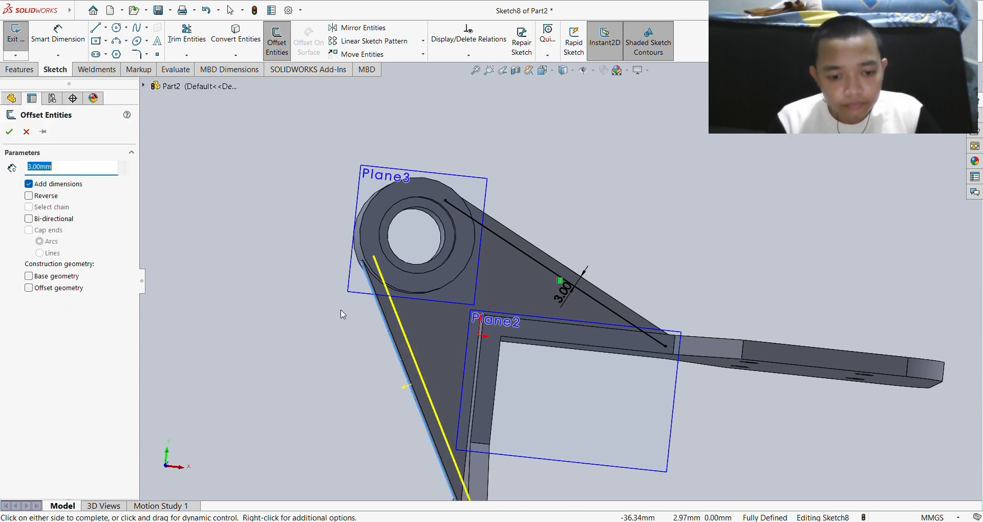
{"action": "left_click", "coordinate": [434, 349]}
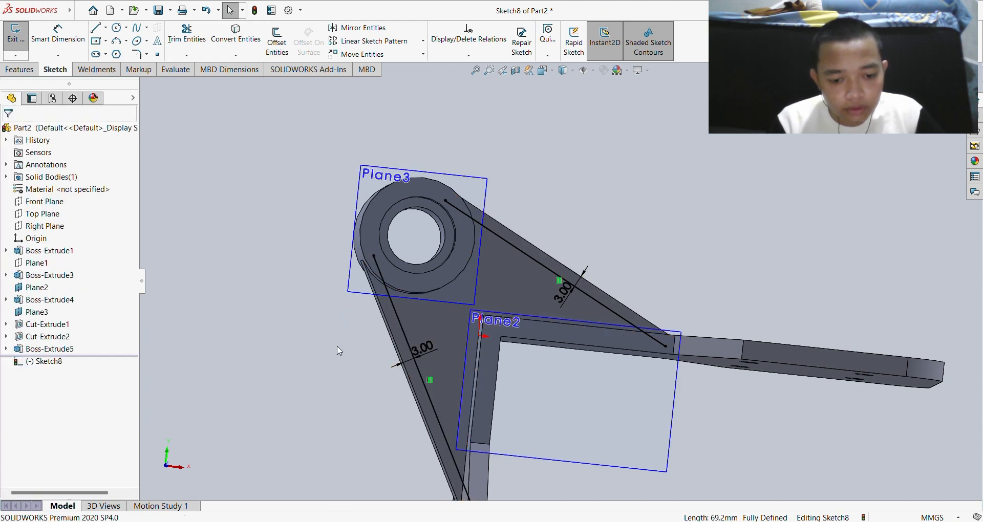
- Offset the web's edge along the vertical plate 3 mm inward
{"action": "scroll", "coordinate": [447, 383], "scroll_direction": "up", "scroll_amount": 1}
{"action": "scroll", "coordinate": [450, 378], "scroll_direction": "down", "scroll_amount": 1}
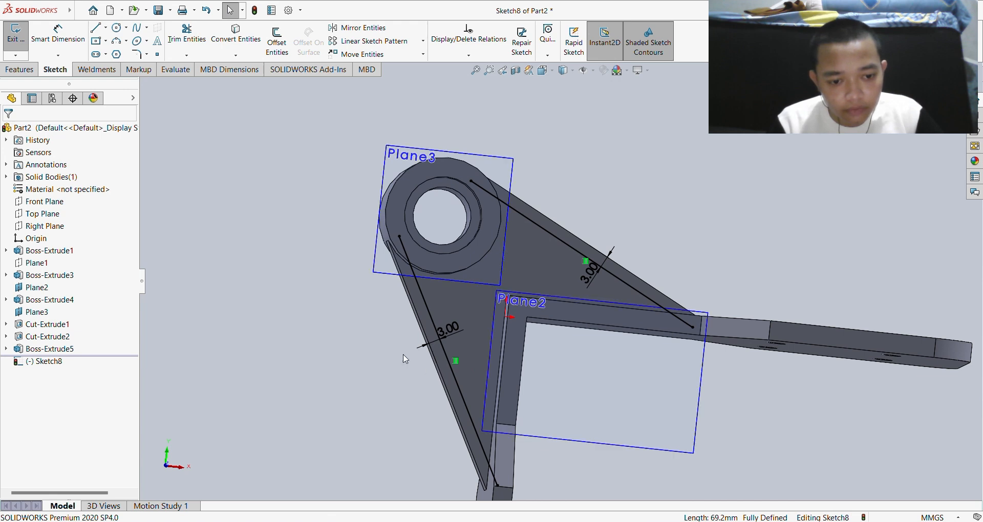
{"action": "left_click", "coordinate": [275, 40]}
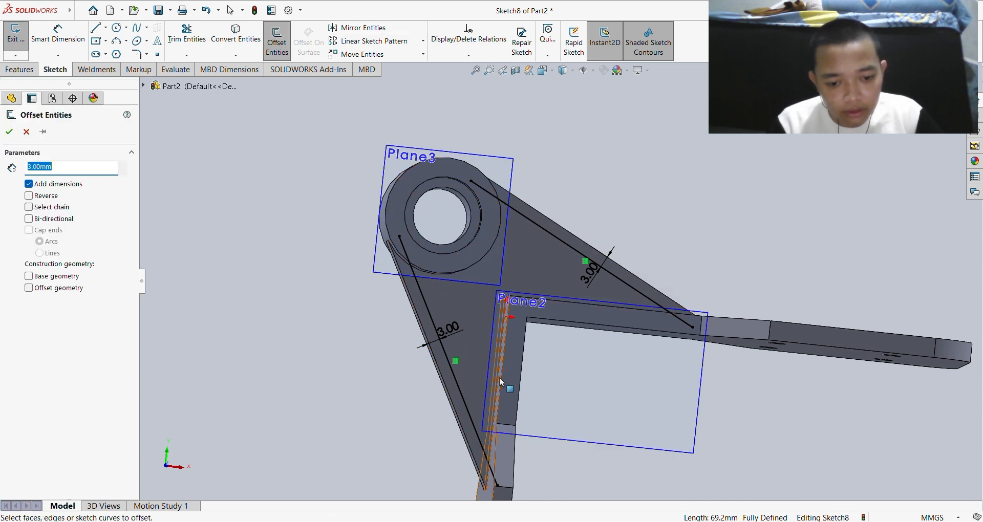
{"action": "scroll", "coordinate": [497, 373], "scroll_direction": "down", "scroll_amount": 3}
{"action": "scroll", "coordinate": [550, 333], "scroll_direction": "down", "scroll_amount": 4}
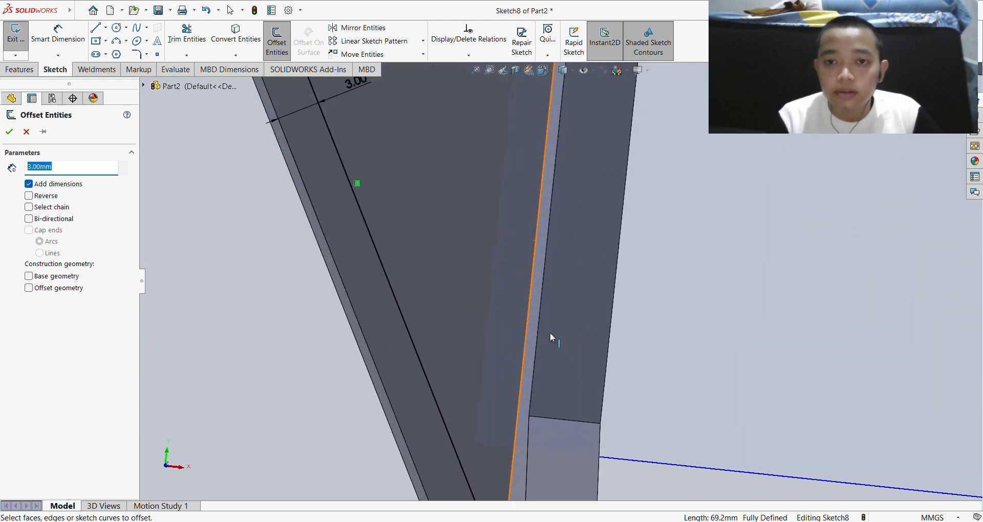
{"action": "left_click", "coordinate": [521, 328]}
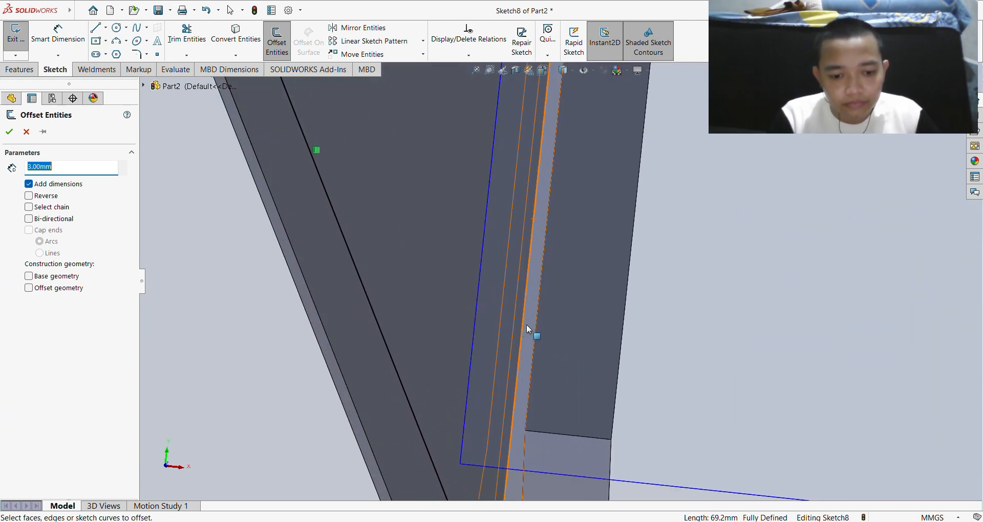
{"action": "left_click", "coordinate": [523, 326]}
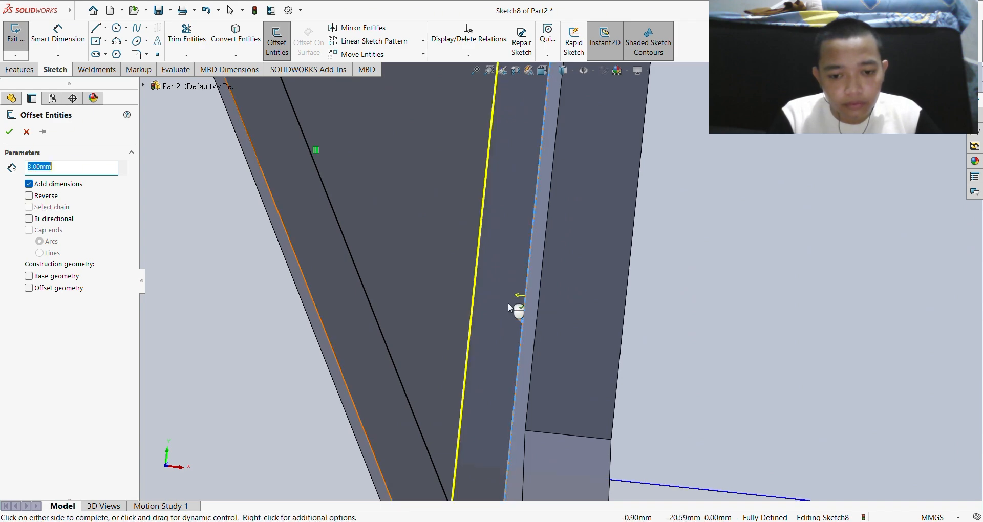
{"action": "scroll", "coordinate": [519, 302], "scroll_direction": "up", "scroll_amount": 5}
{"action": "left_click", "coordinate": [509, 239]}
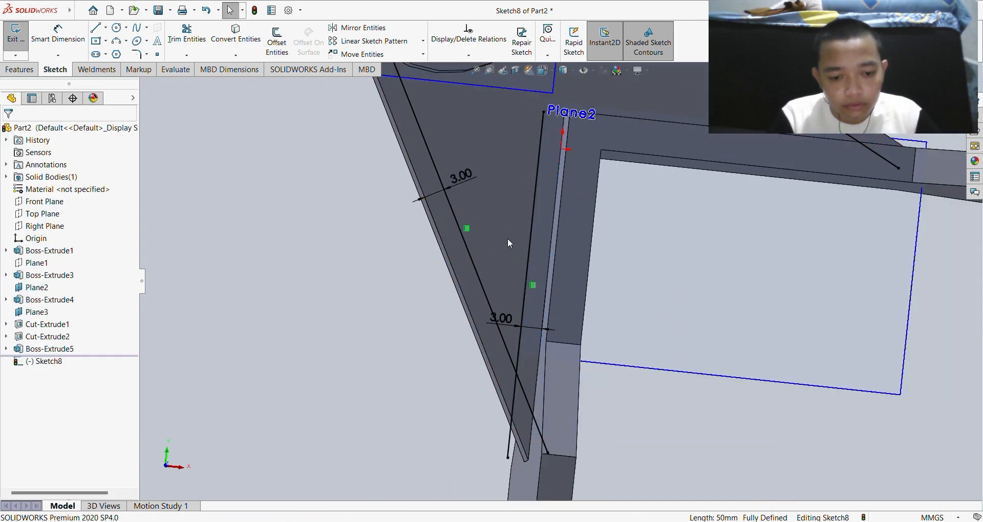
- Offset the web's edge along the horizontal plate 3 mm inward
{"action": "scroll", "coordinate": [713, 177], "scroll_direction": "down", "scroll_amount": 4}
{"action": "scroll", "coordinate": [711, 172], "scroll_direction": "up", "scroll_amount": 3}
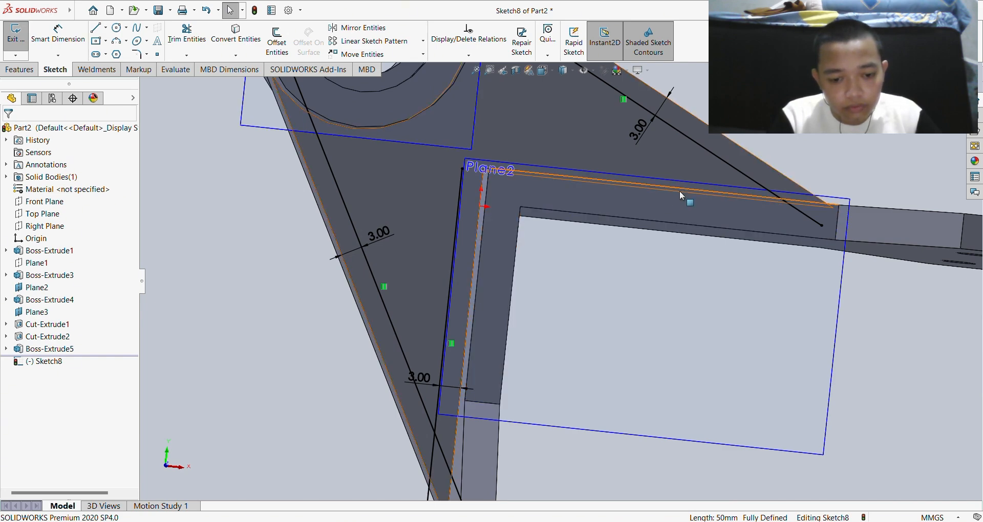
{"action": "scroll", "coordinate": [680, 191], "scroll_direction": "up", "scroll_amount": 2}
{"action": "scroll", "coordinate": [647, 247], "scroll_direction": "down", "scroll_amount": 5}
{"action": "scroll", "coordinate": [644, 262], "scroll_direction": "down", "scroll_amount": 1}
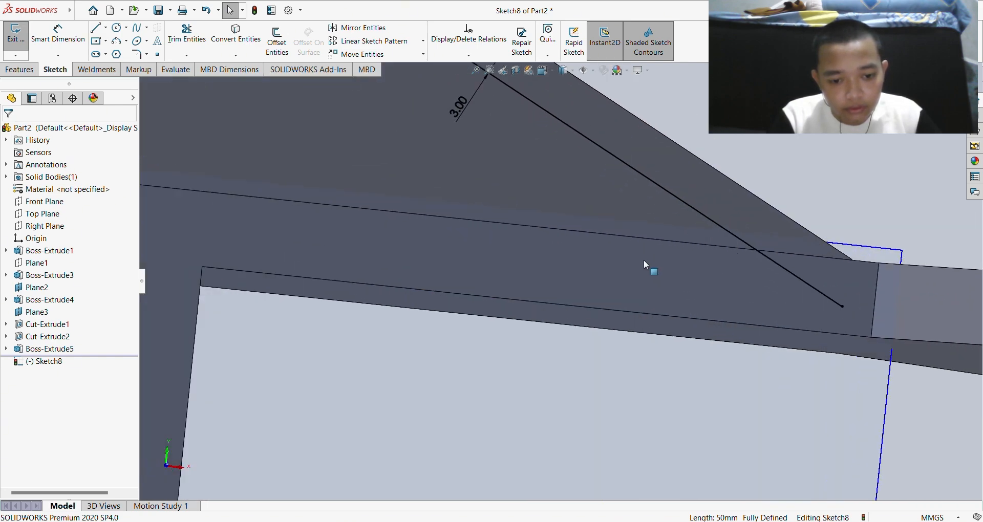
{"action": "scroll", "coordinate": [628, 258], "scroll_direction": "up", "scroll_amount": 2}
{"action": "scroll", "coordinate": [618, 264], "scroll_direction": "up", "scroll_amount": 1}
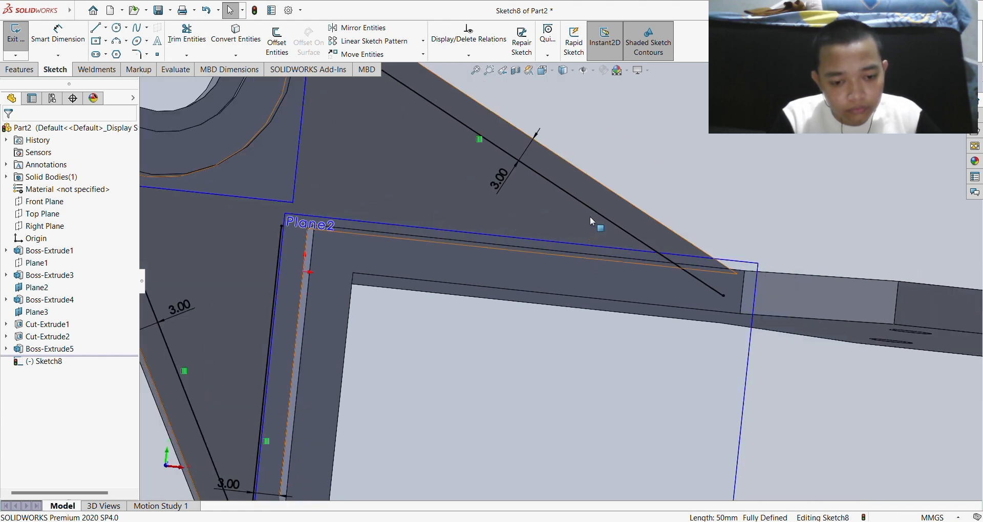
{"action": "mouse_move", "coordinate": [590, 216]}
{"action": "middle_mouse_down"}
{"action": "mouse_move", "coordinate": [608, 210]}
{"action": "mouse_move", "coordinate": [603, 288]}
{"action": "mouse_move", "coordinate": [622, 237]}
{"action": "middle_mouse_up"}
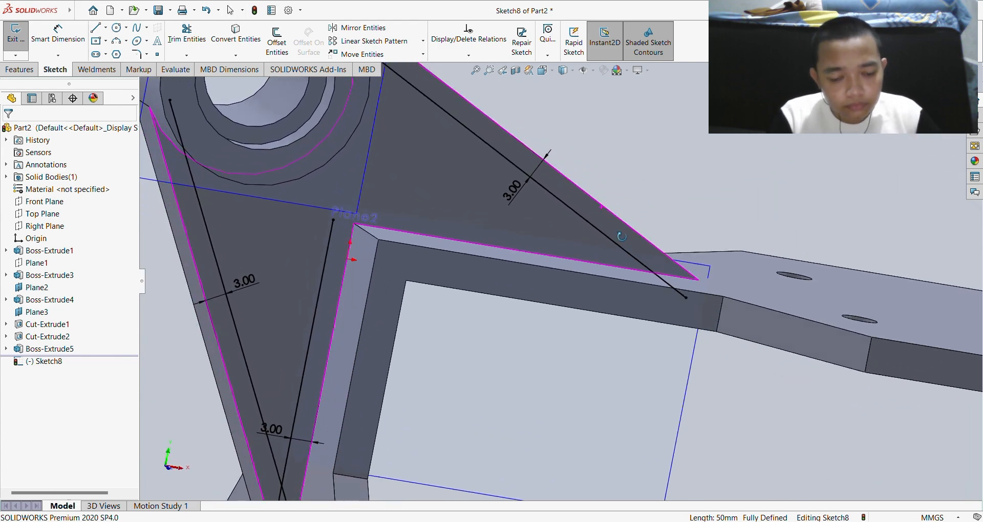
{"action": "left_click", "coordinate": [573, 261]}
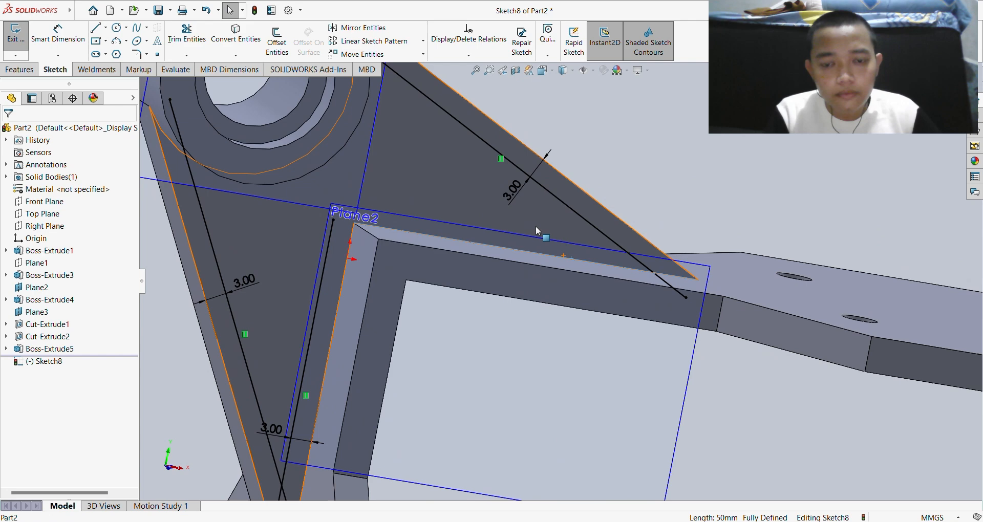
{"action": "left_click", "coordinate": [276, 45]}
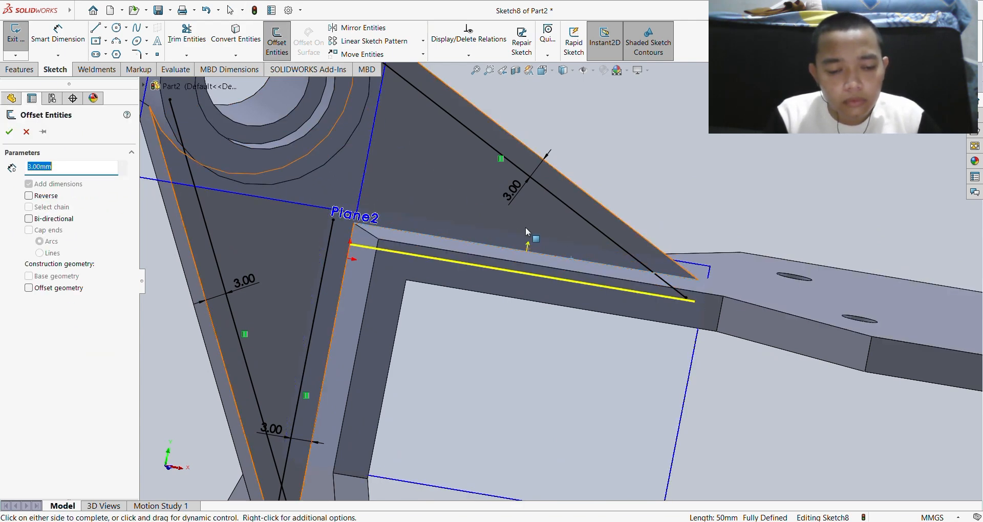
{"action": "left_click", "coordinate": [525, 228]}
{"action": "middle_click_drag", "start_coordinate": [517, 268], "coordinate": [378, 253]}
{"action": "scroll", "coordinate": [332, 212], "scroll_direction": "up", "scroll_amount": 1}
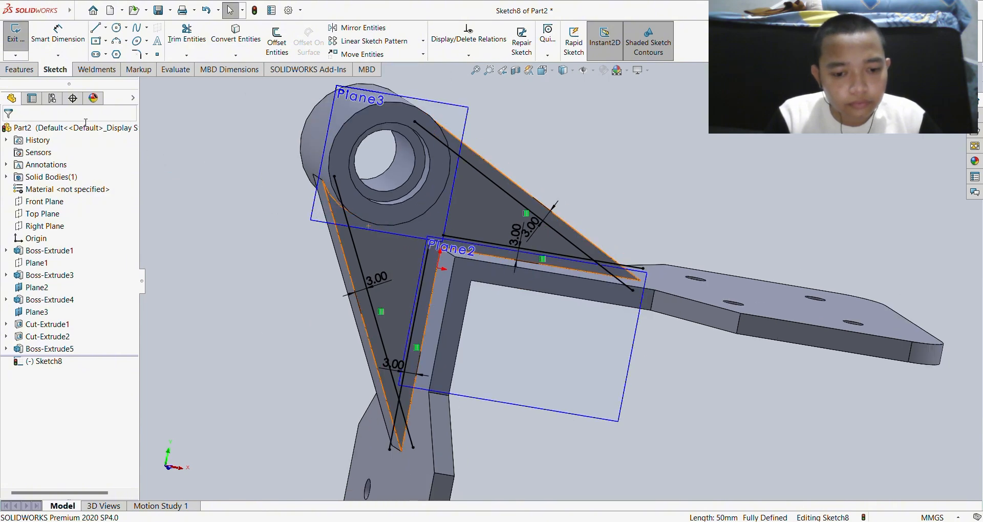
{"action": "middle_click_drag", "start_coordinate": [213, 165], "coordinate": [326, 198]}
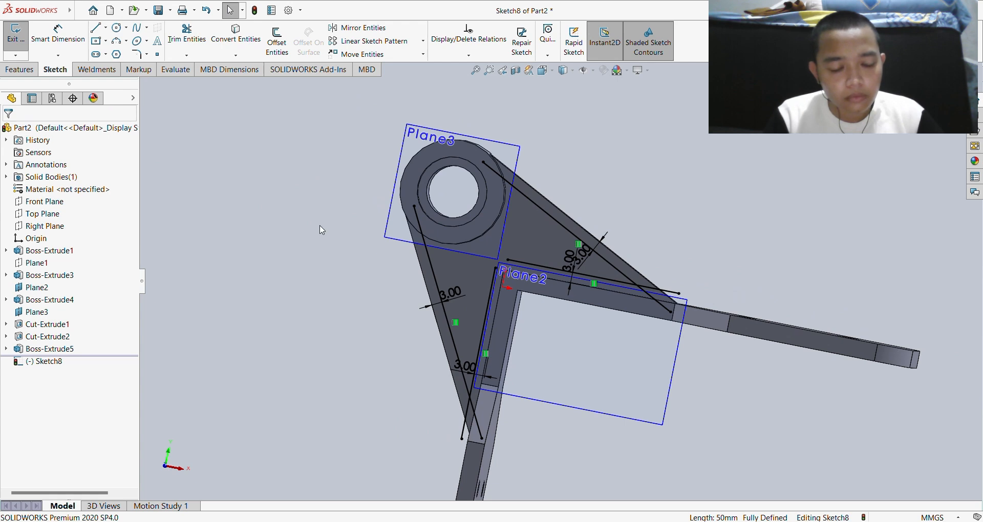
{"action": "left_click", "coordinate": [190, 42]}
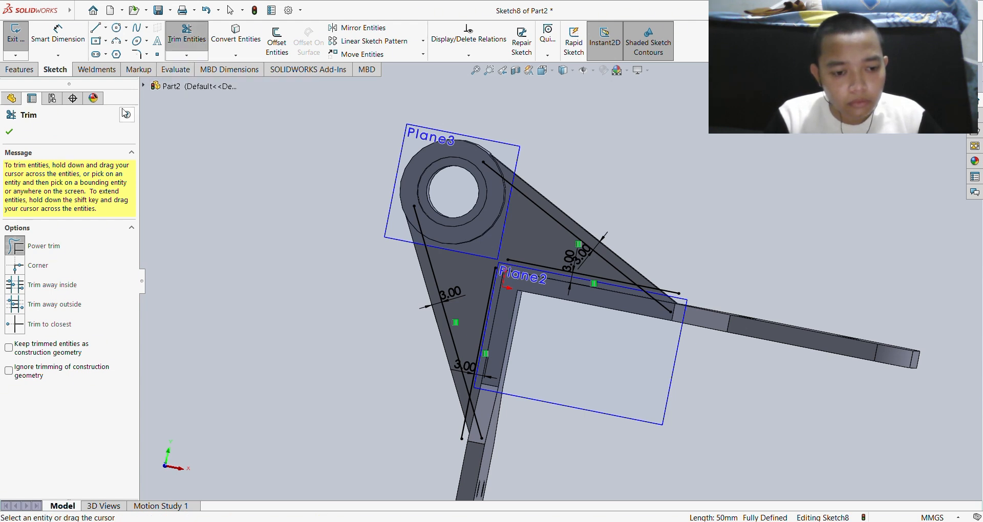
{"action": "left_click", "coordinate": [9, 132]}
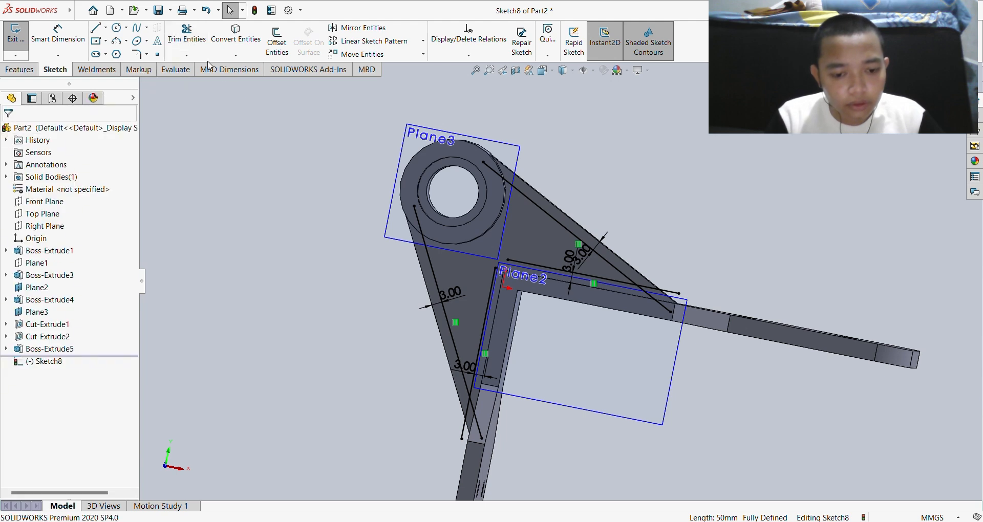
{"action": "left_click", "coordinate": [284, 48]}
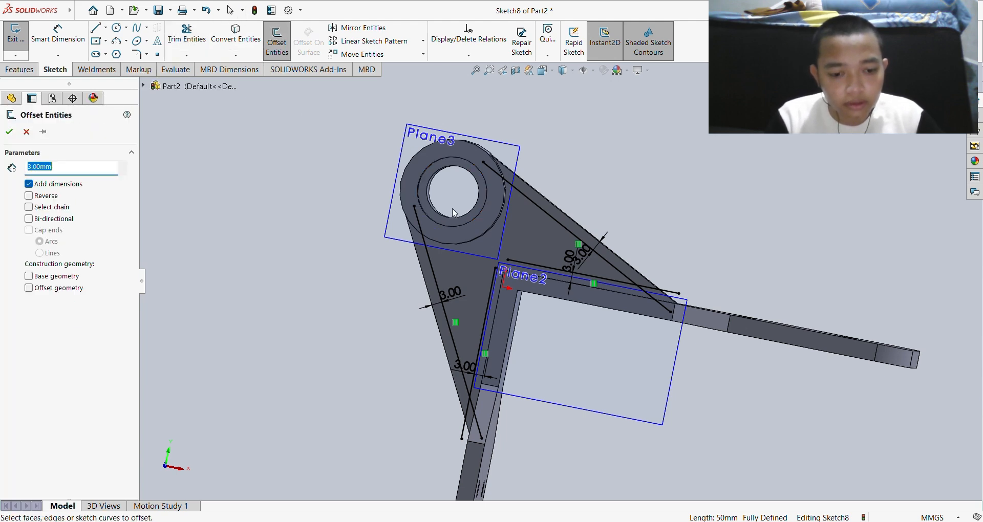
{"action": "left_click", "coordinate": [468, 220]}
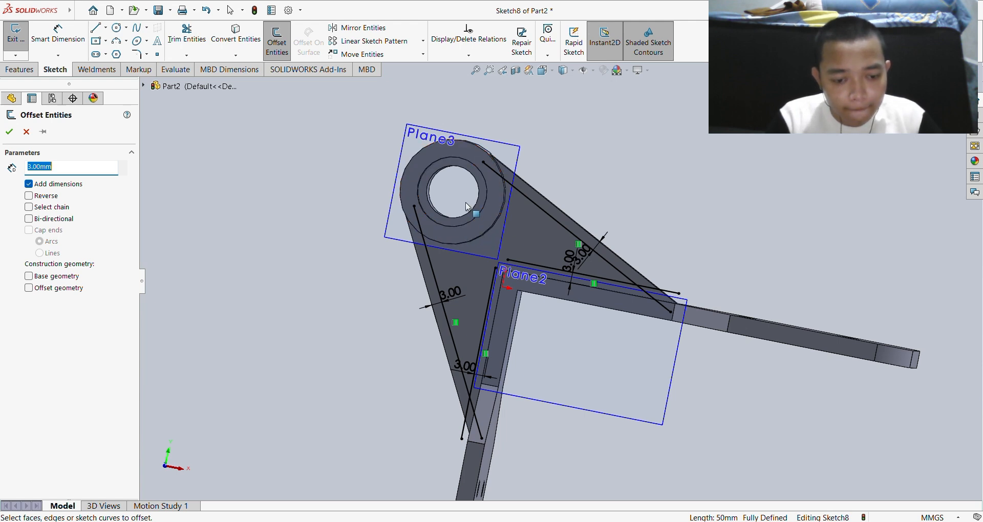
{"action": "scroll", "coordinate": [485, 226], "scroll_direction": "down", "scroll_amount": 2}
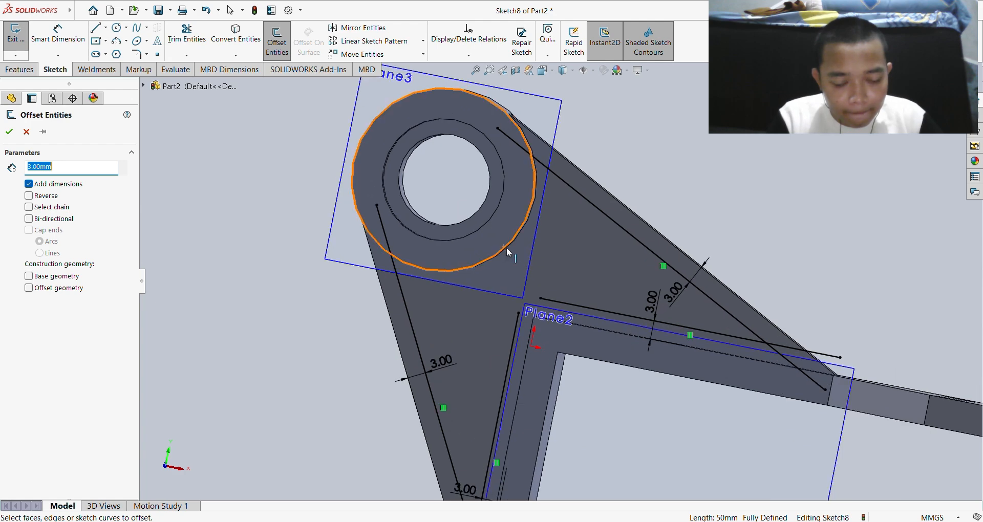
{"action": "scroll", "coordinate": [512, 242], "scroll_direction": "down", "scroll_amount": 6}
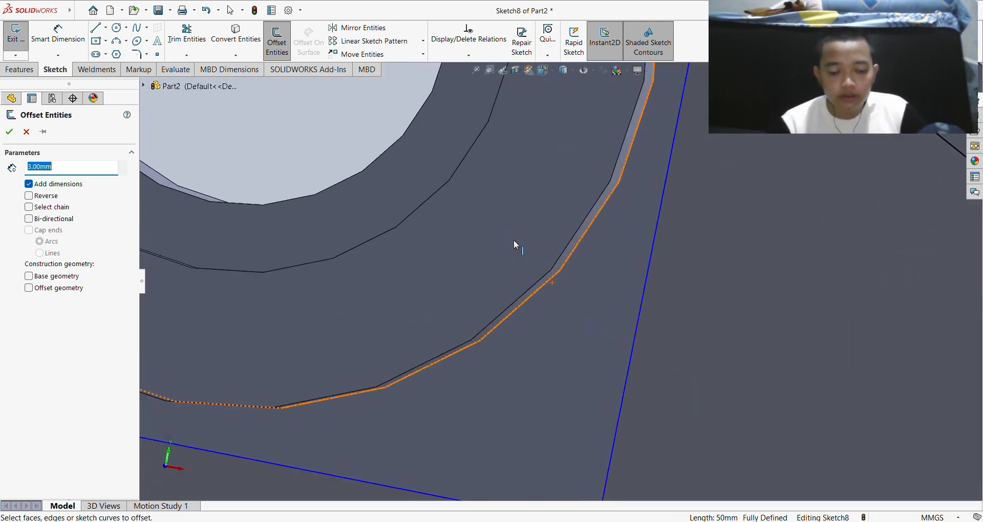
{"action": "scroll", "coordinate": [555, 277], "scroll_direction": "up", "scroll_amount": 3}
{"action": "scroll", "coordinate": [555, 275], "scroll_direction": "up", "scroll_amount": 2}
{"action": "left_click", "coordinate": [560, 277]}
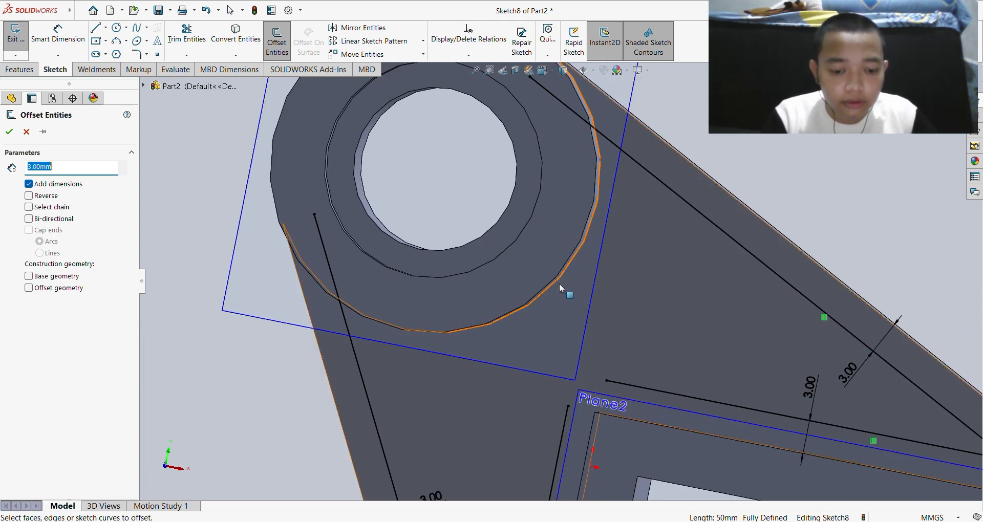
{"action": "left_click", "coordinate": [560, 285]}
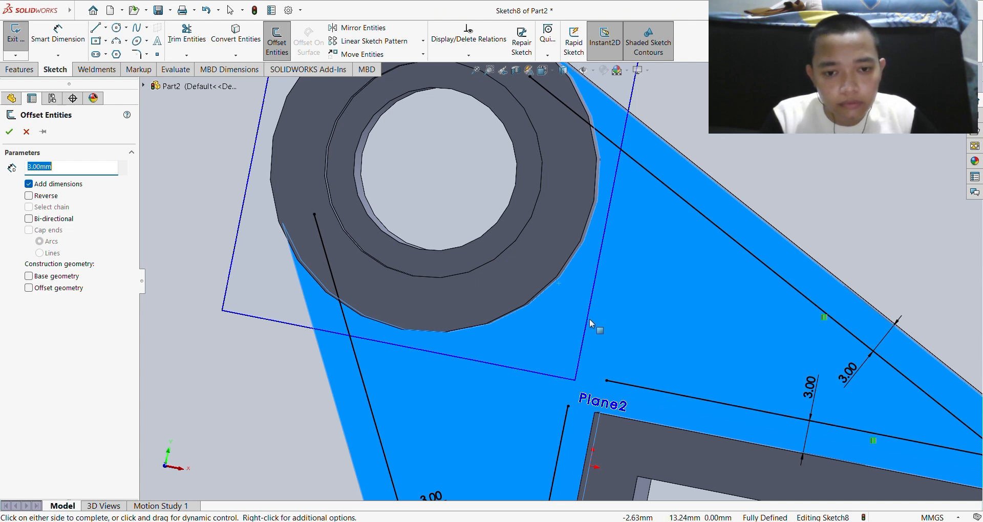
{"action": "left_click", "coordinate": [505, 259]}
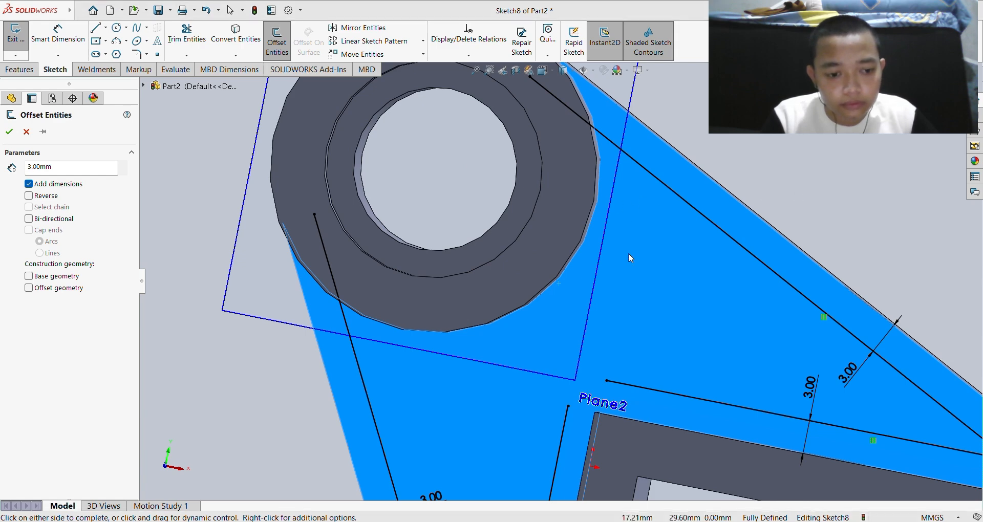
{"action": "scroll", "coordinate": [628, 253], "scroll_direction": "up", "scroll_amount": 3}
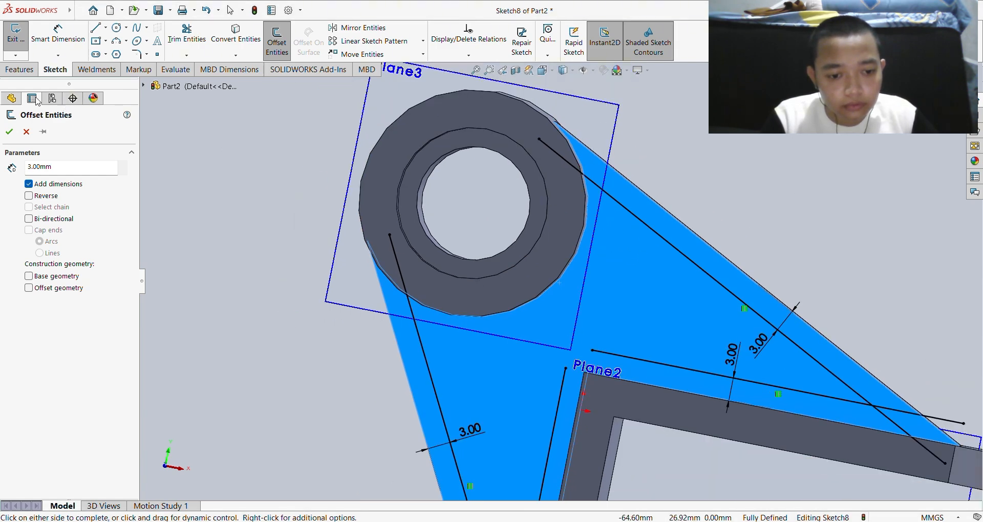
{"action": "left_click", "coordinate": [26, 131]}
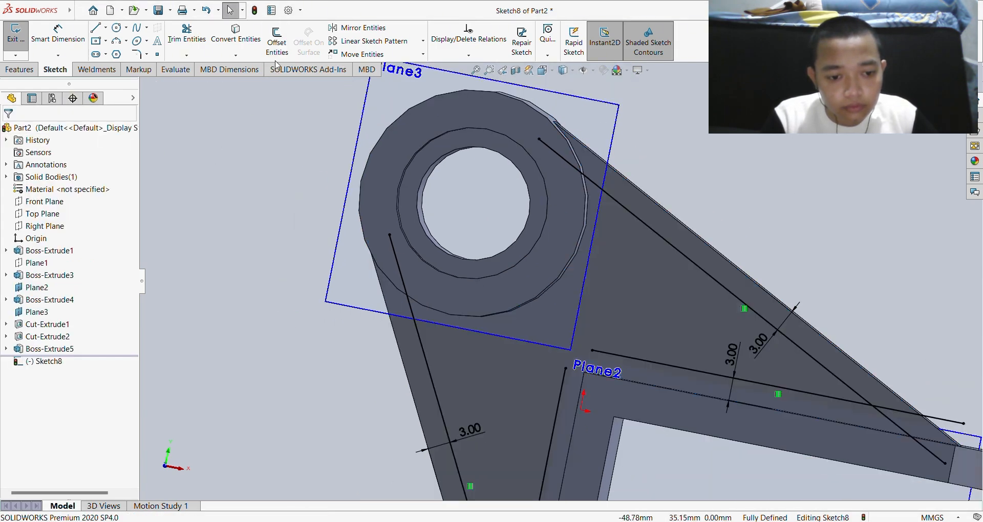
- Start a new sketch on the web's face and offset the web's curved edge around the hub outward, with the distance at 15 mm
{"action": "left_click", "coordinate": [277, 41]}
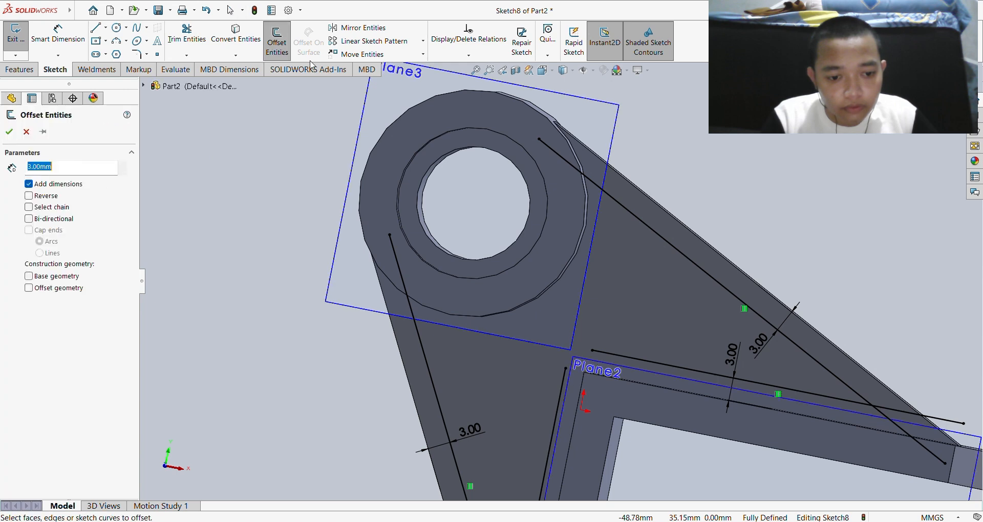
{"action": "left_click", "coordinate": [546, 300]}
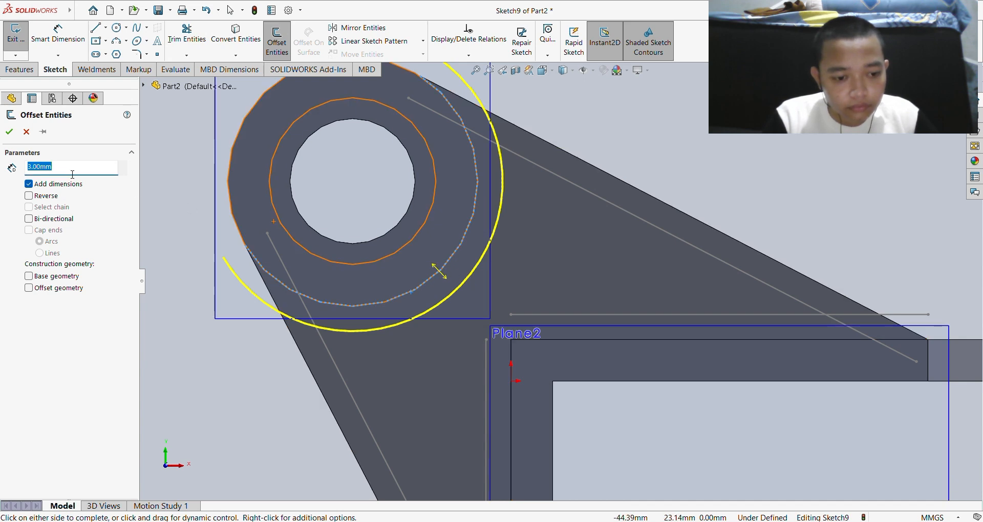
{"action": "key", "text": "BackSpace"}
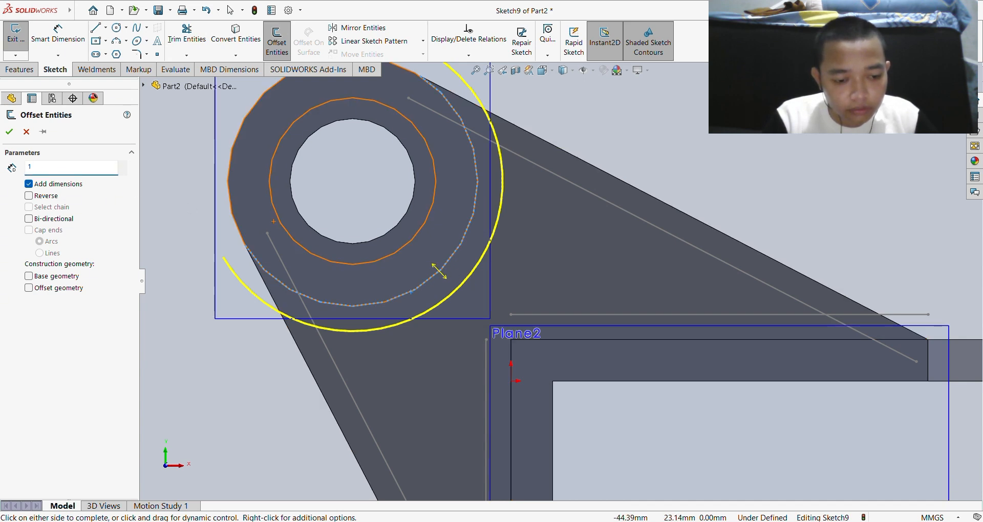
{"action": "type", "text": "15"}
{"action": "key", "text": "Return"}
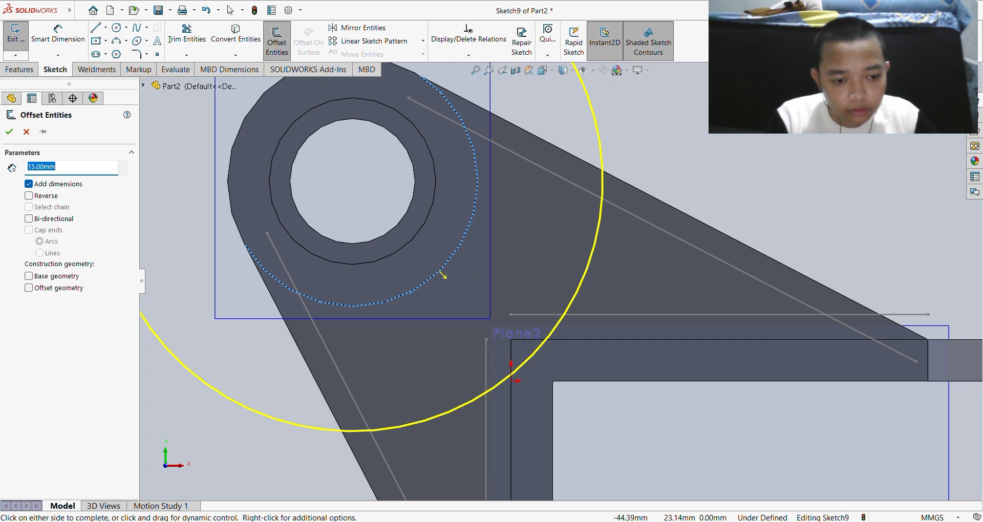
- Try smaller offset distances for the arc around the hub, including 11 mm and 8 mm
{"action": "key", "text": "BackSpace"}
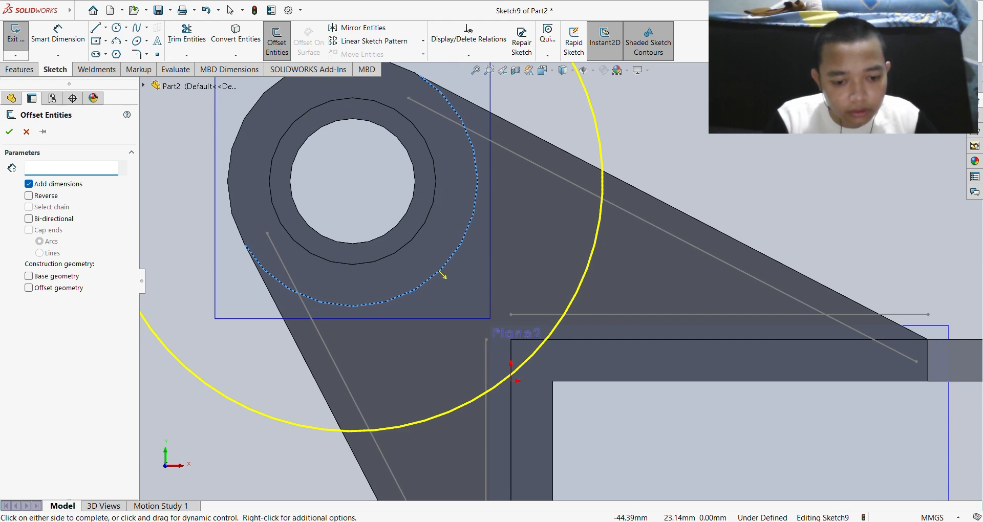
{"action": "key", "text": "Return"}
{"action": "key", "text": "BackSpace"}
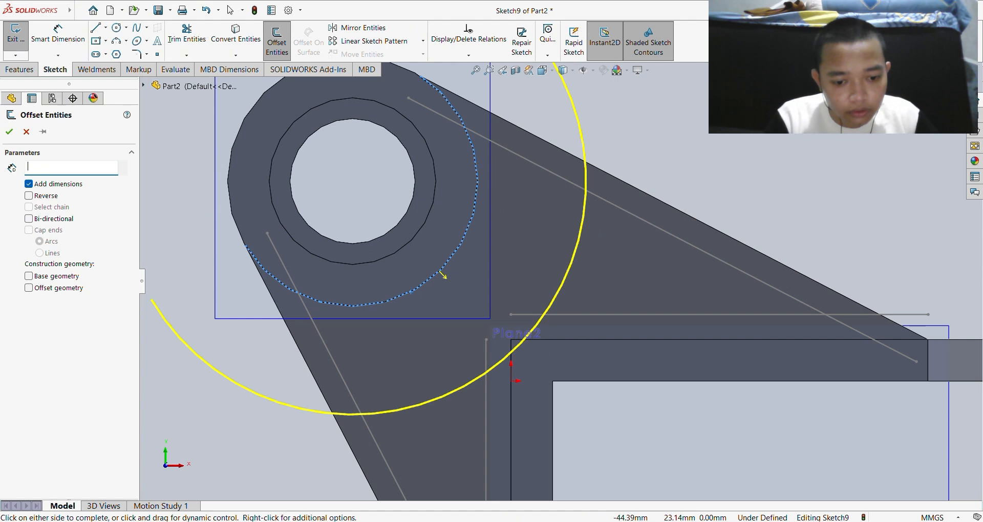
{"action": "type", "text": "11"}
{"action": "key", "text": "Return"}
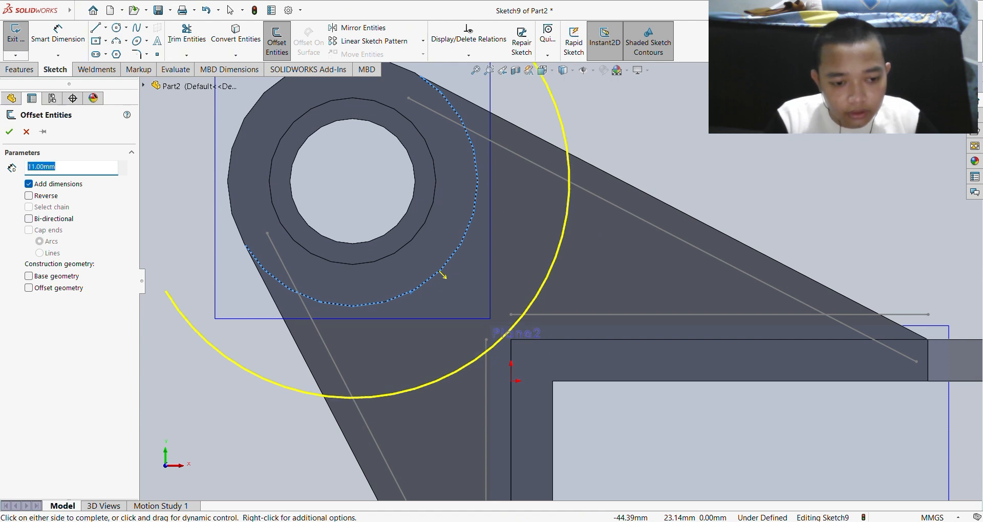
{"action": "key", "text": "BackSpace"}
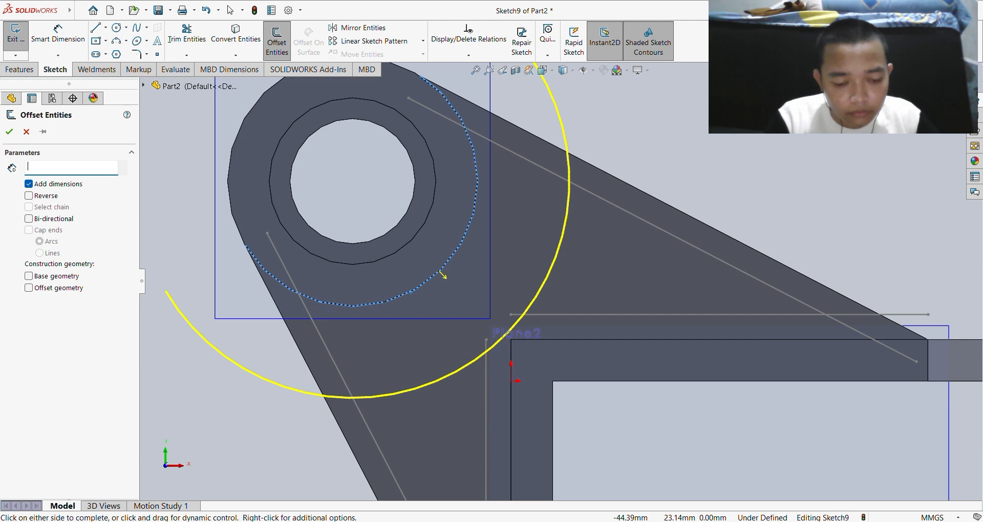
{"action": "key", "text": "Return"}
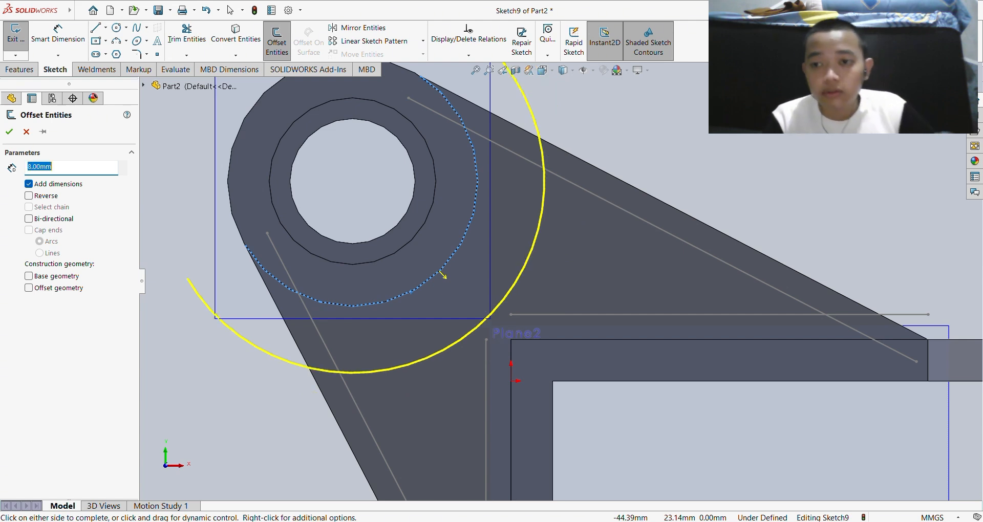
- Set the hub arc's outward offset distance to 10 mm and complete the offset
{"action": "key", "text": "BackSpace"}
{"action": "type", "text": "1"}
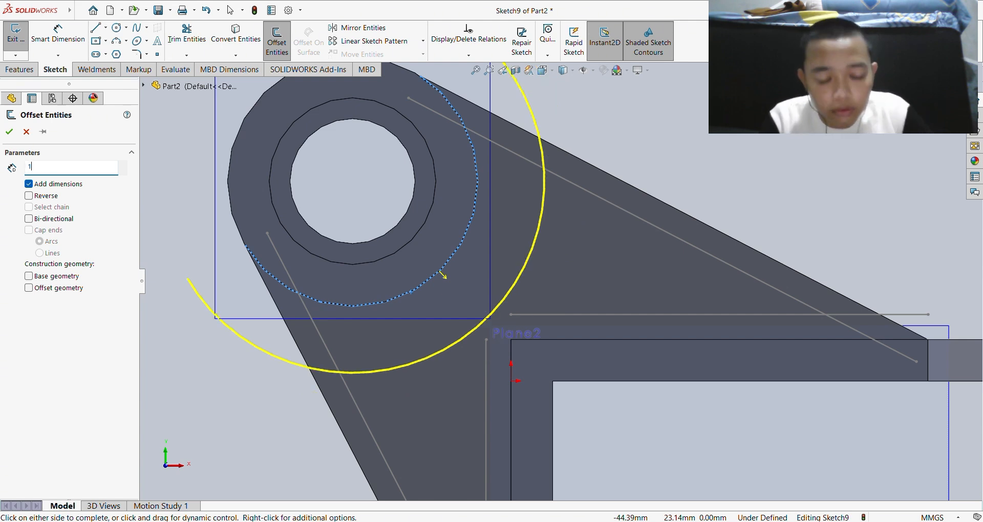
{"action": "type", "text": "0"}
{"action": "key", "text": "Return"}
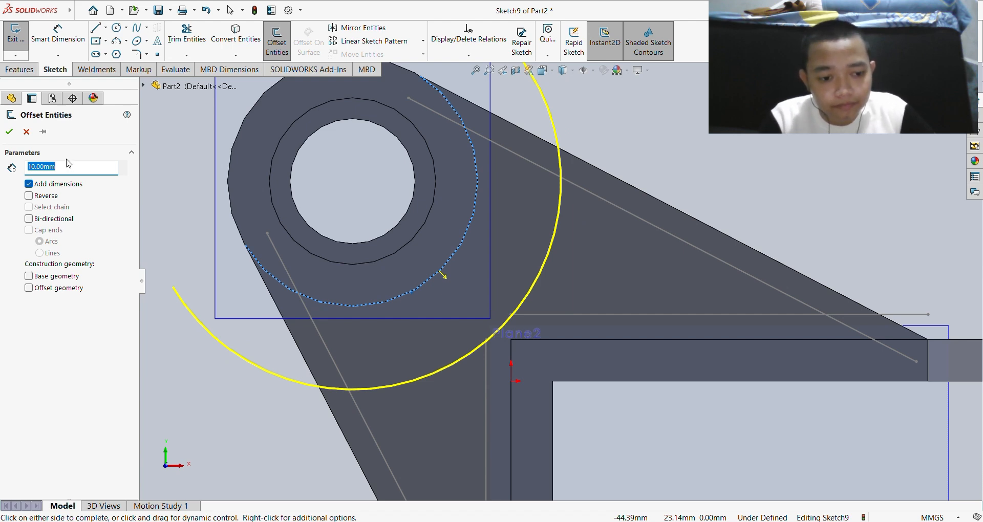
{"action": "left_click", "coordinate": [8, 132]}
{"action": "key", "text": "z"}
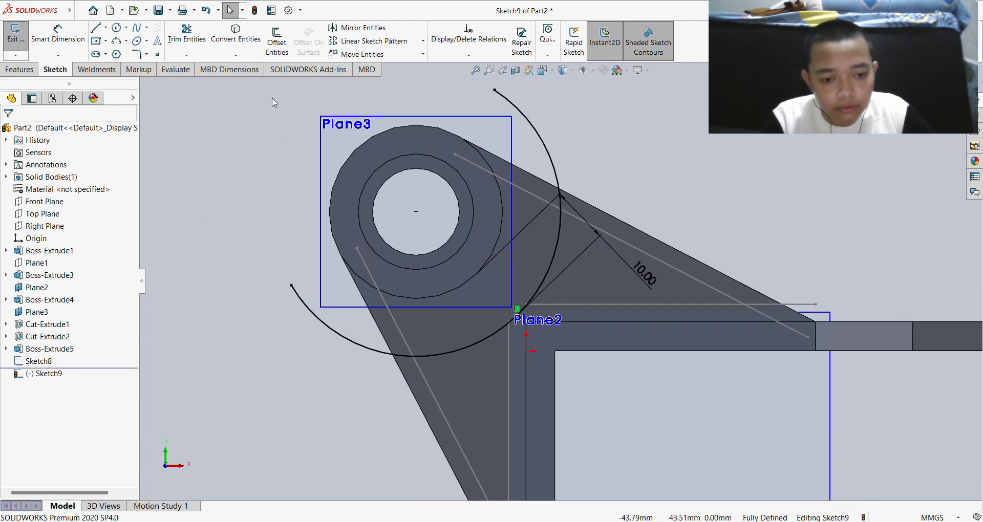
- Try to trim the offset arc's upper end beyond the web's slanted edge, and undo the trim
{"action": "left_click", "coordinate": [187, 35]}
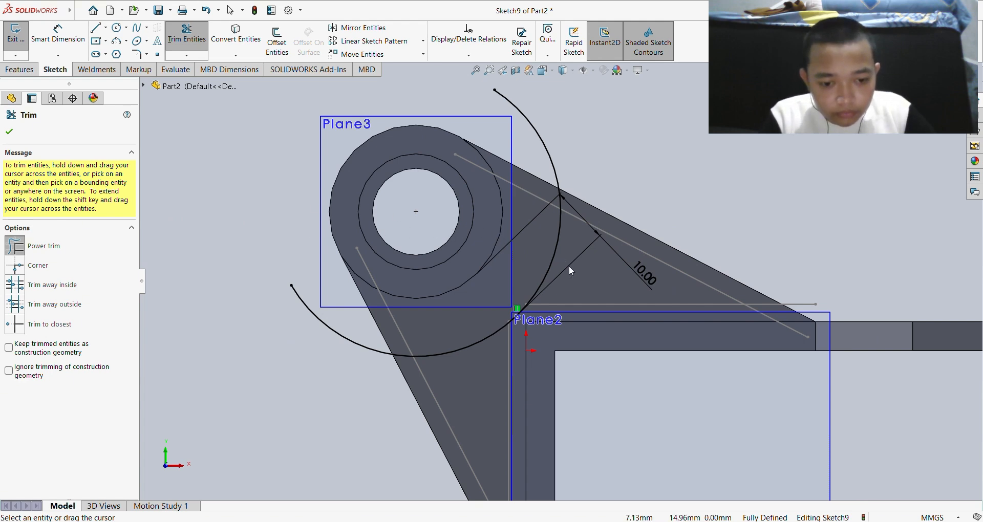
{"action": "mouse_move", "coordinate": [520, 120]}
{"action": "left_mouse_down"}
{"action": "mouse_move", "coordinate": [592, 118]}
{"action": "mouse_move", "coordinate": [539, 157]}
{"action": "left_mouse_up"}
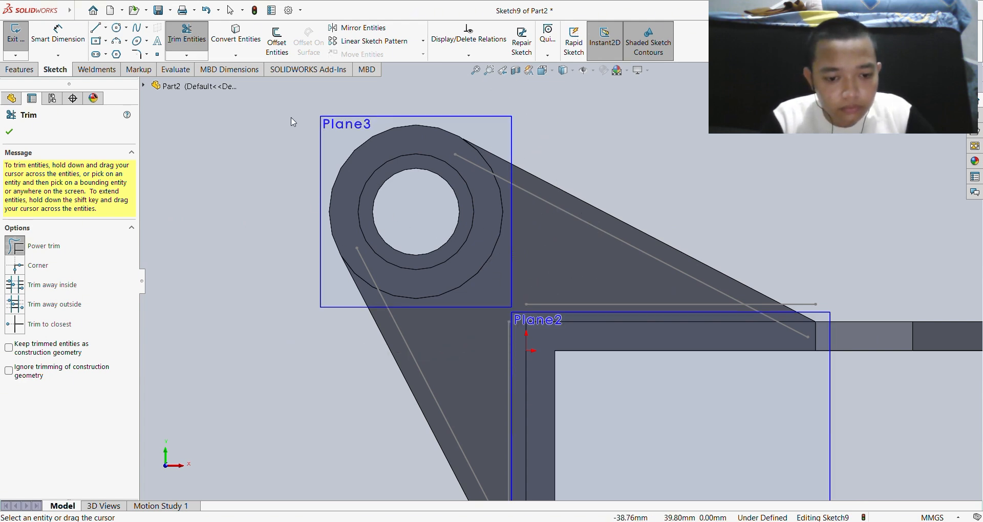
{"action": "left_click", "coordinate": [206, 10]}
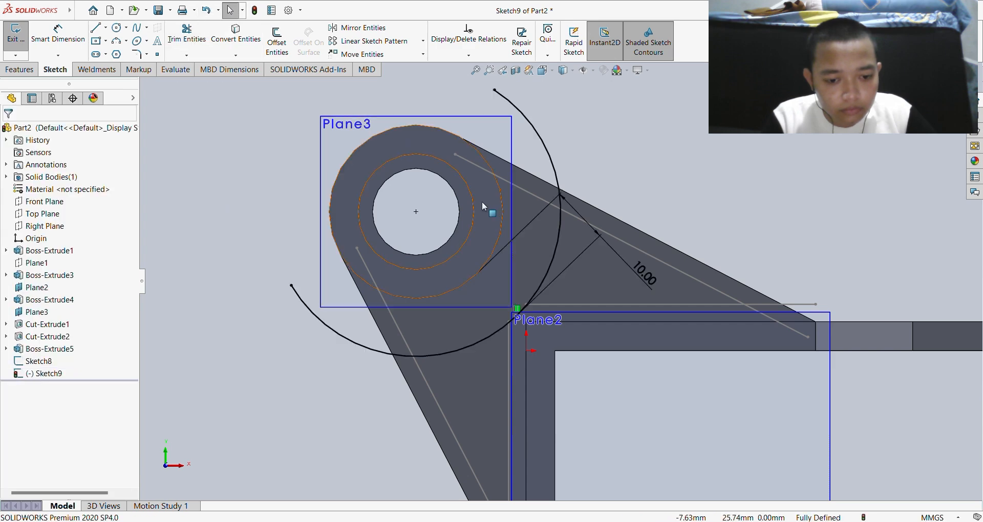
{"action": "left_click", "coordinate": [187, 36]}
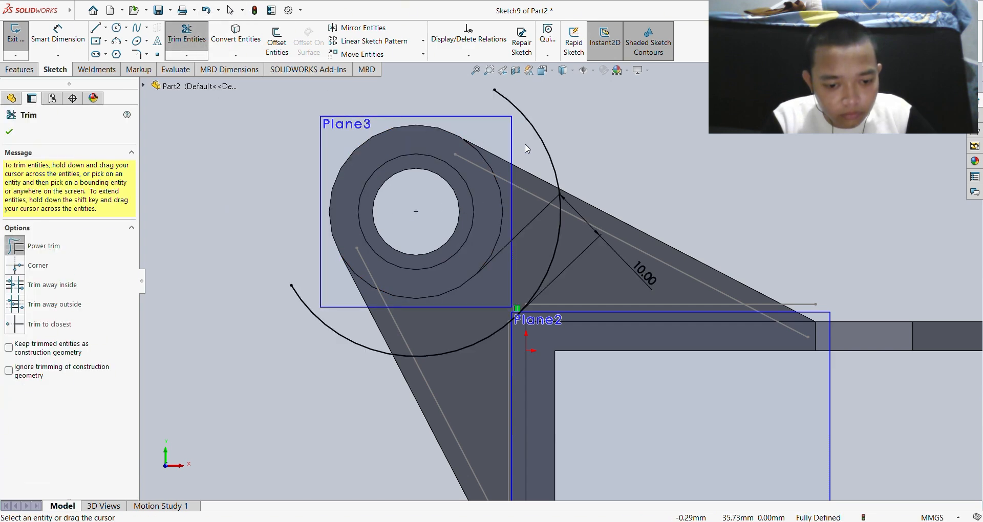
{"action": "scroll", "coordinate": [536, 147], "scroll_direction": "down", "scroll_amount": 1}
{"action": "scroll", "coordinate": [561, 154], "scroll_direction": "up", "scroll_amount": 1}
{"action": "scroll", "coordinate": [561, 158], "scroll_direction": "down", "scroll_amount": 7}
{"action": "scroll", "coordinate": [534, 253], "scroll_direction": "up", "scroll_amount": 6}
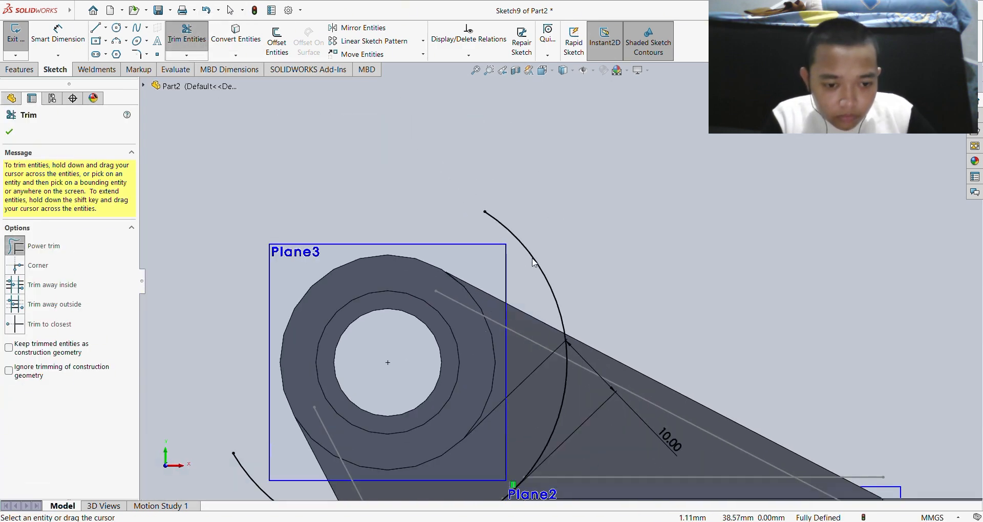
{"action": "scroll", "coordinate": [534, 263], "scroll_direction": "down", "scroll_amount": 4}
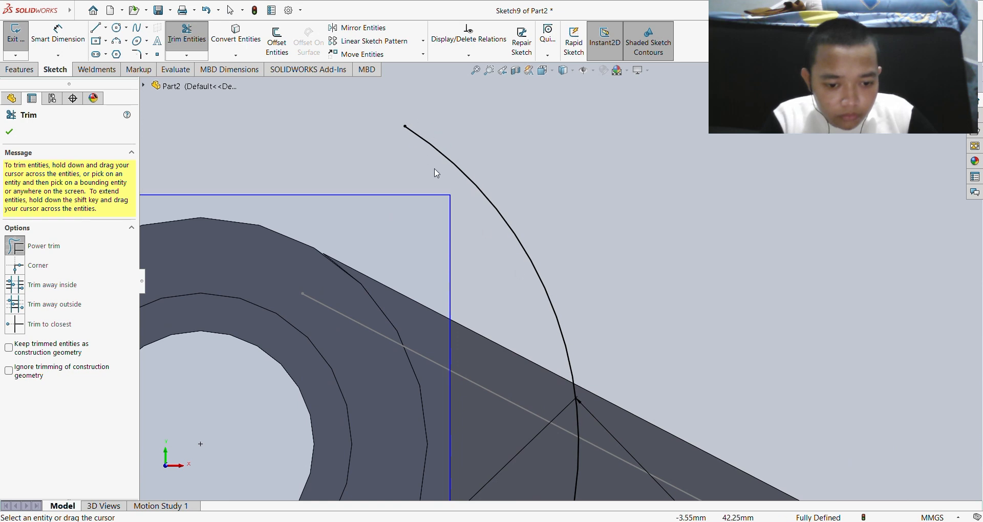
{"action": "scroll", "coordinate": [550, 290], "scroll_direction": "up", "scroll_amount": 5}
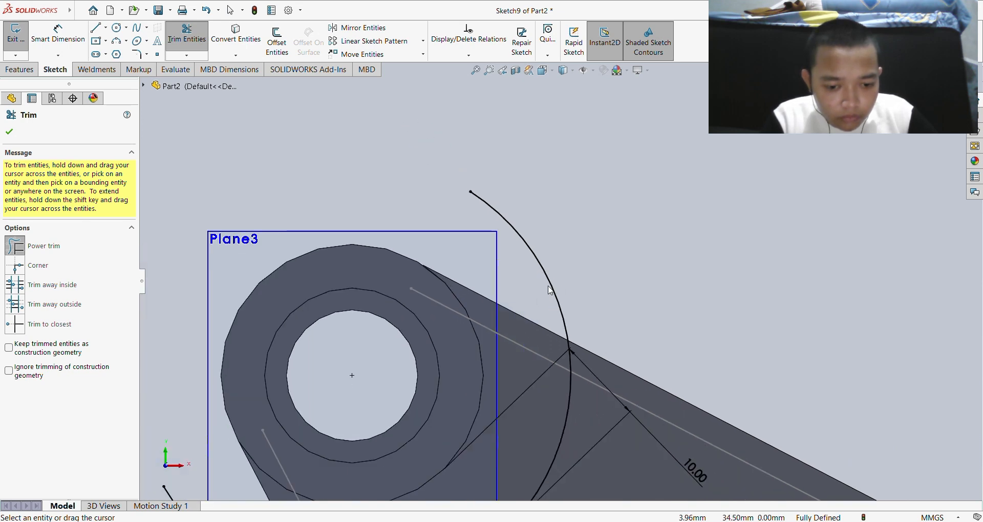
{"action": "scroll", "coordinate": [549, 290], "scroll_direction": "up", "scroll_amount": 3}
{"action": "scroll", "coordinate": [534, 321], "scroll_direction": "down", "scroll_amount": 5}
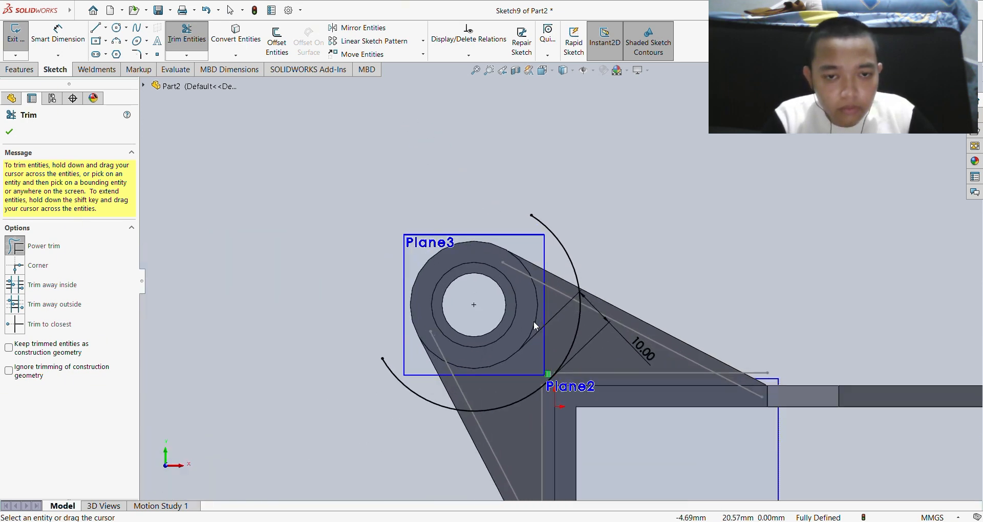
{"action": "left_click", "coordinate": [566, 365]}
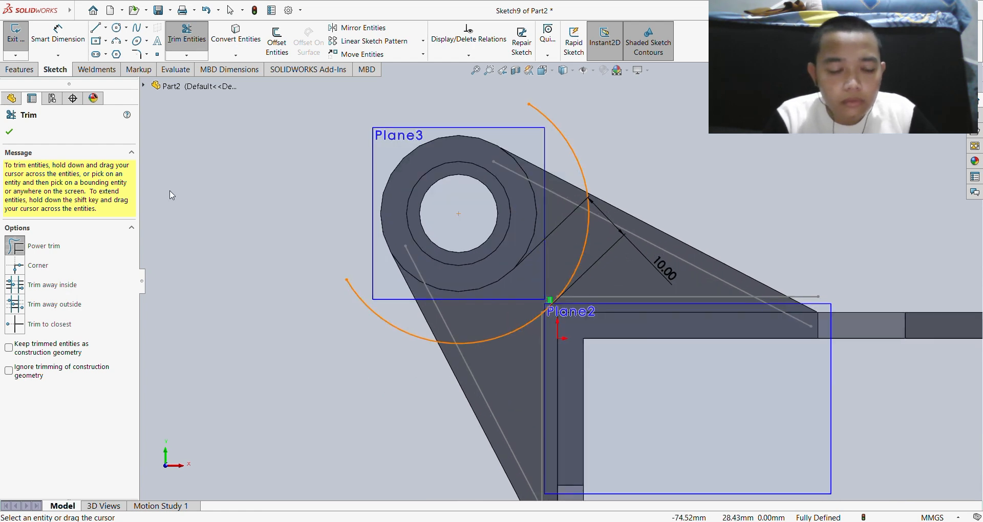
{"action": "left_click", "coordinate": [9, 131]}
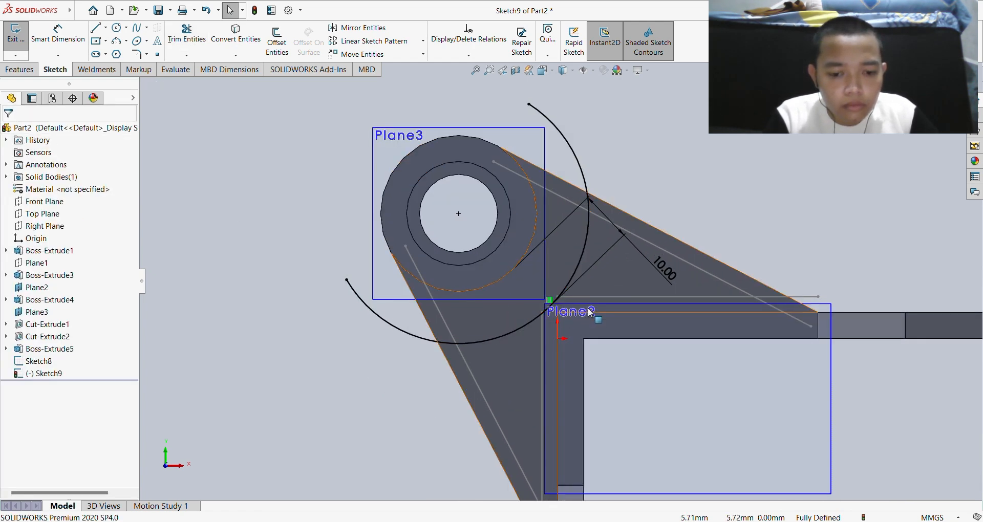
{"action": "left_click", "coordinate": [609, 274]}
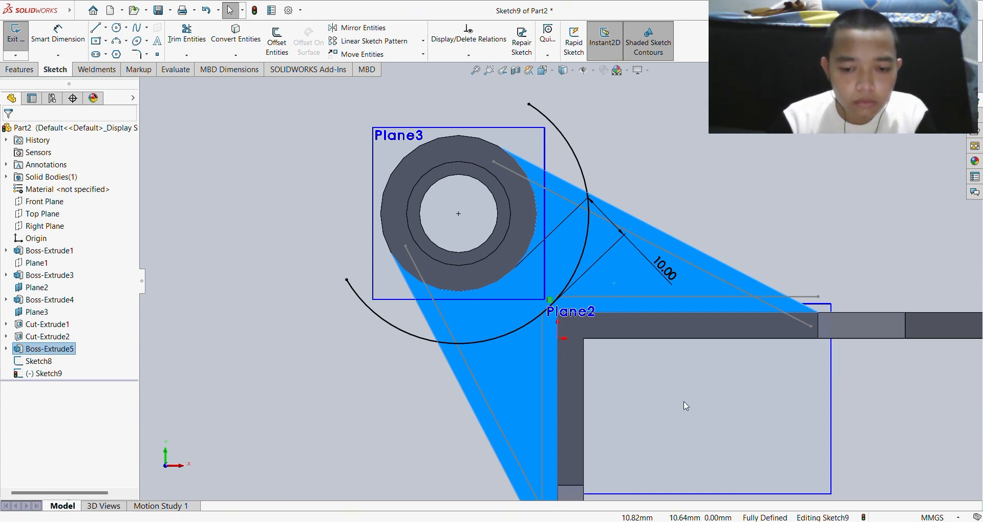
{"action": "left_click", "coordinate": [854, 223]}
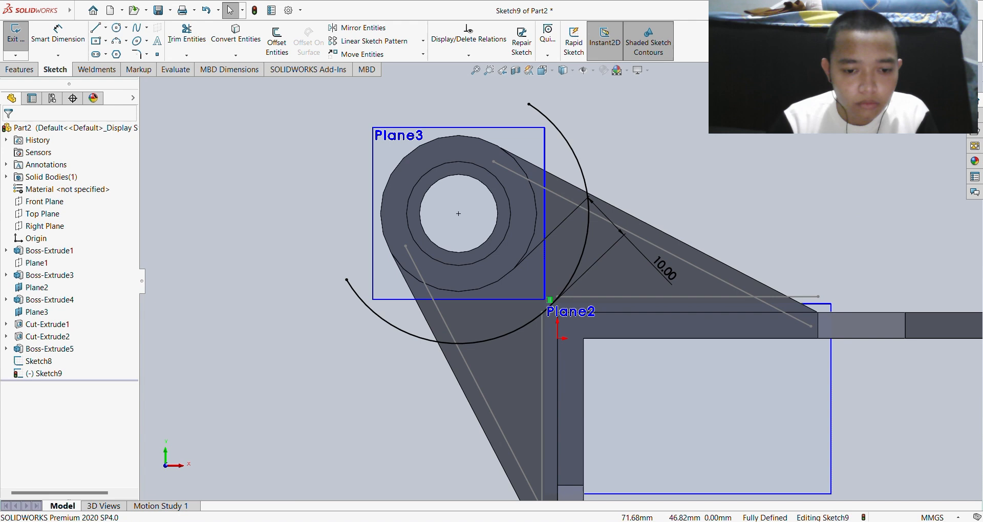
{"action": "left_click", "coordinate": [950, 87]}
{"action": "left_click", "coordinate": [652, 259]}
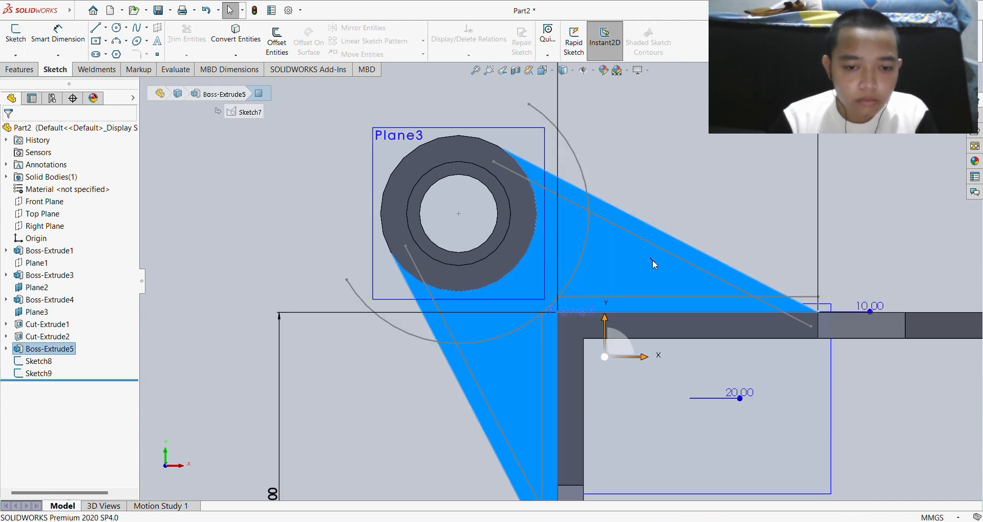
{"action": "left_click", "coordinate": [700, 233]}
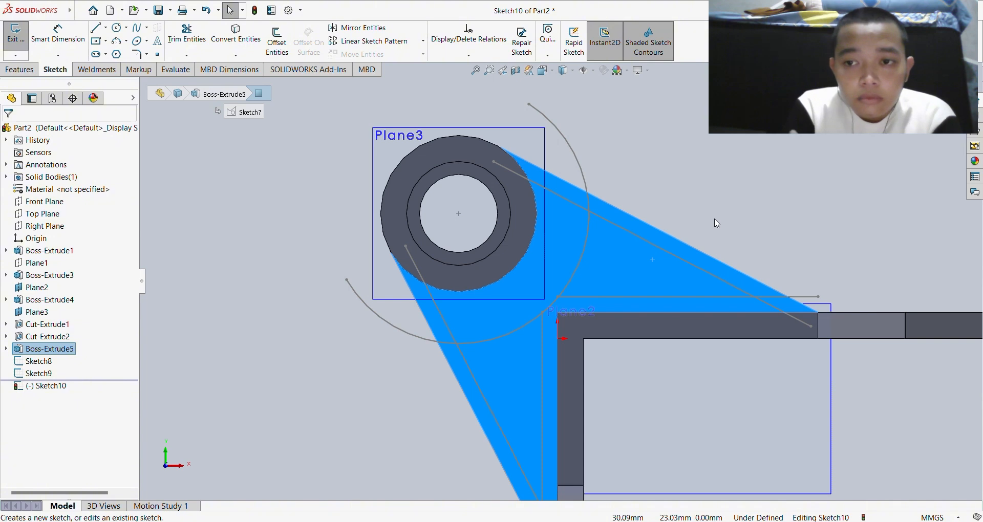
{"action": "left_click", "coordinate": [714, 220]}
{"action": "left_click", "coordinate": [665, 257]}
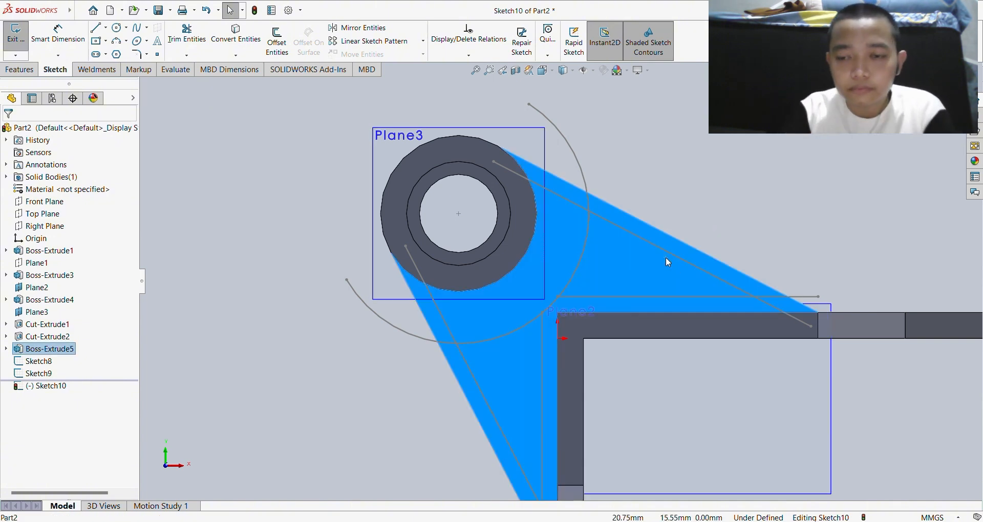
{"action": "key", "text": "Escape"}
{"action": "key", "text": "ctrl+z"}
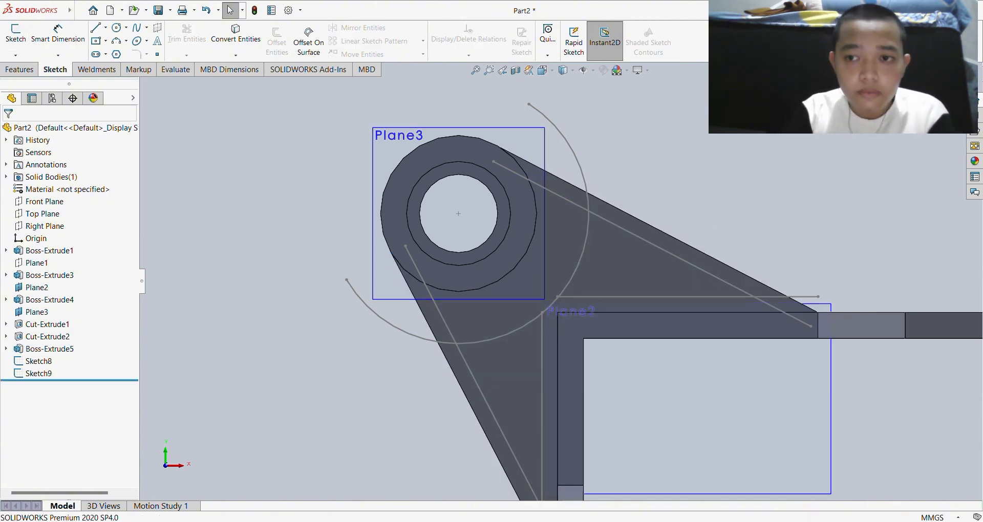
{"action": "left_click", "coordinate": [627, 263]}
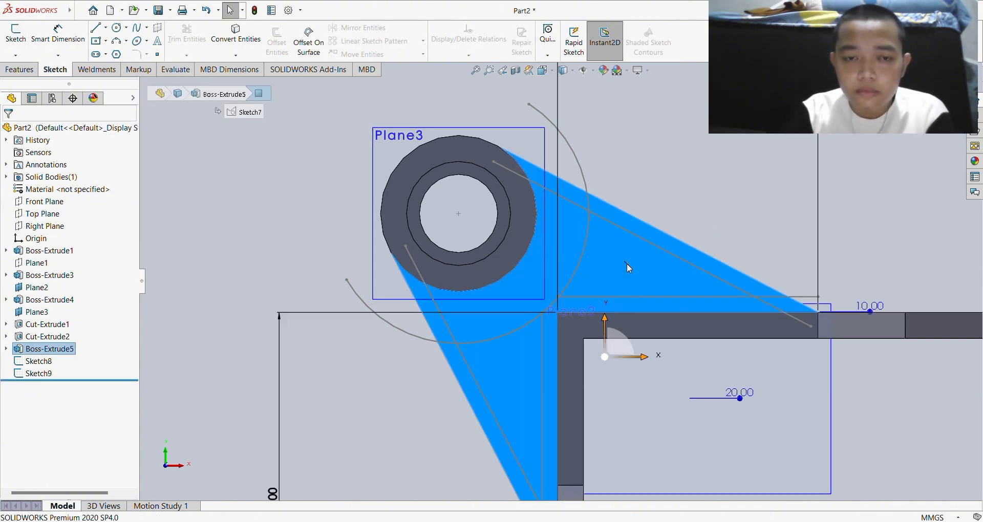
{"action": "left_click", "coordinate": [683, 229]}
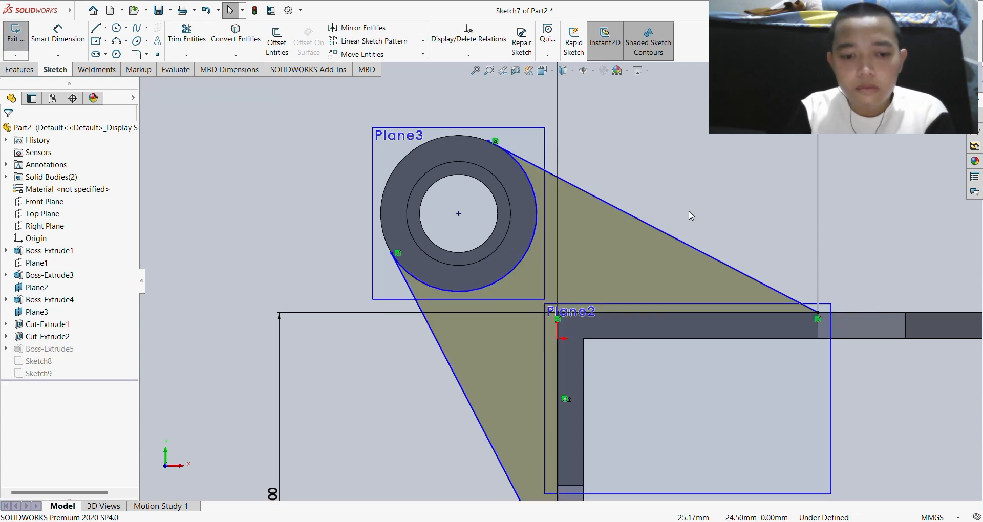
{"action": "mouse_move", "coordinate": [687, 212]}
{"action": "middle_mouse_down"}
{"action": "mouse_move", "coordinate": [726, 241]}
{"action": "mouse_move", "coordinate": [703, 230]}
{"action": "mouse_move", "coordinate": [773, 200]}
{"action": "mouse_move", "coordinate": [757, 199]}
{"action": "middle_mouse_up"}
{"action": "double_click", "coordinate": [702, 230]}
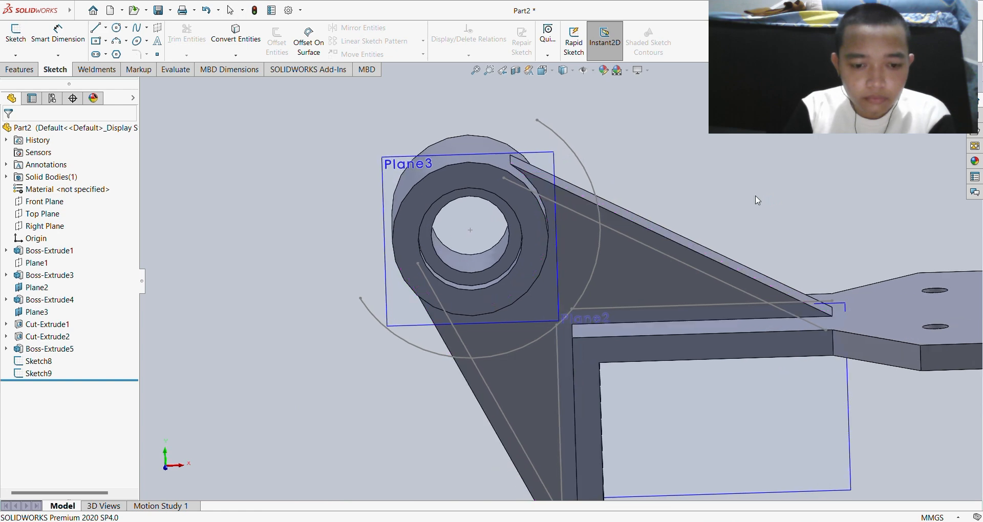
{"action": "left_click", "coordinate": [671, 278]}
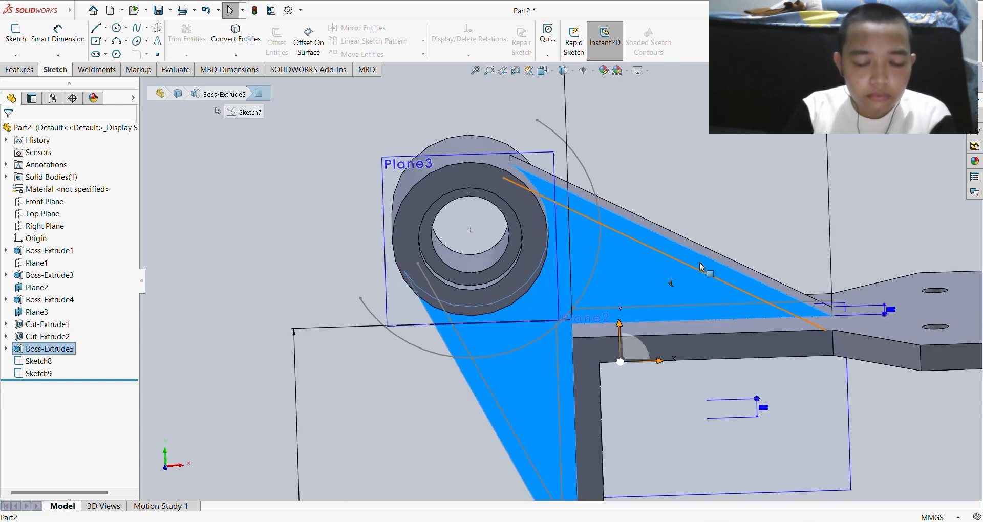
{"action": "left_click", "coordinate": [726, 252]}
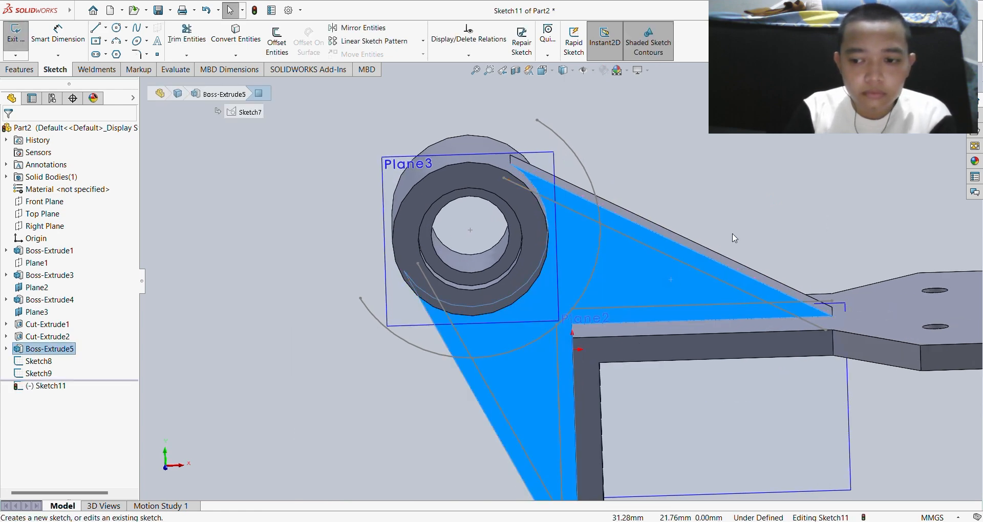
{"action": "mouse_move", "coordinate": [733, 235]}
{"action": "middle_mouse_down"}
{"action": "mouse_move", "coordinate": [759, 224]}
{"action": "mouse_move", "coordinate": [753, 217]}
{"action": "mouse_move", "coordinate": [697, 253]}
{"action": "middle_mouse_up"}
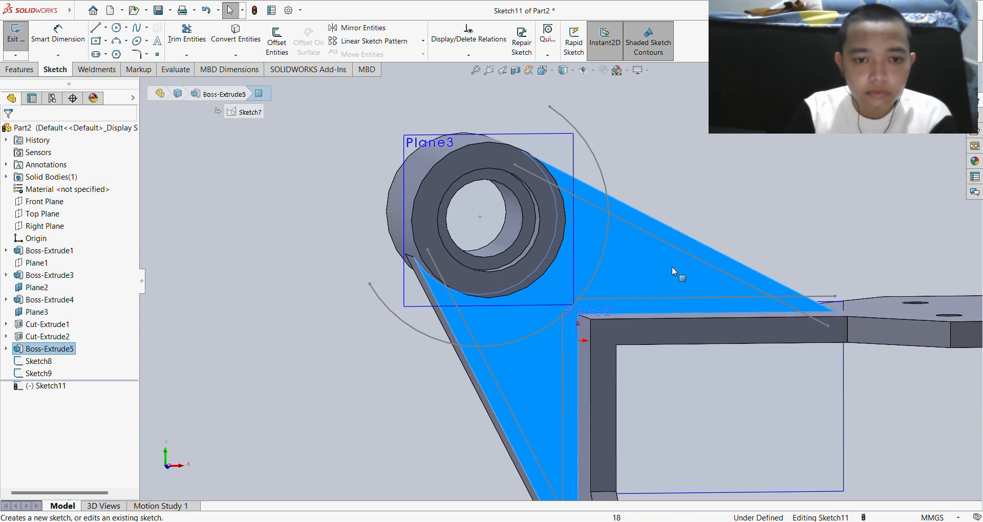
{"action": "left_click", "coordinate": [16, 34]}
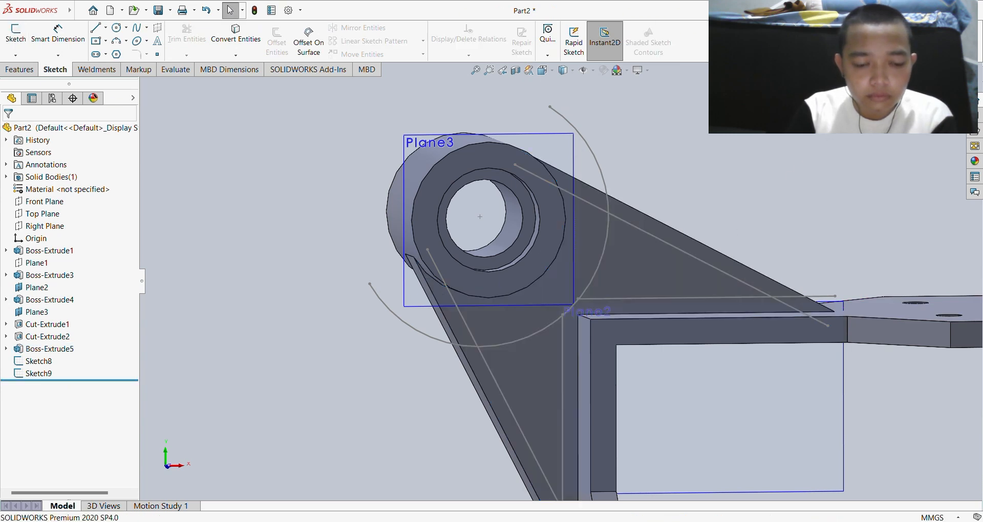
- Delete the separate sketch containing the arc around the hub
{"action": "left_click", "coordinate": [604, 182]}
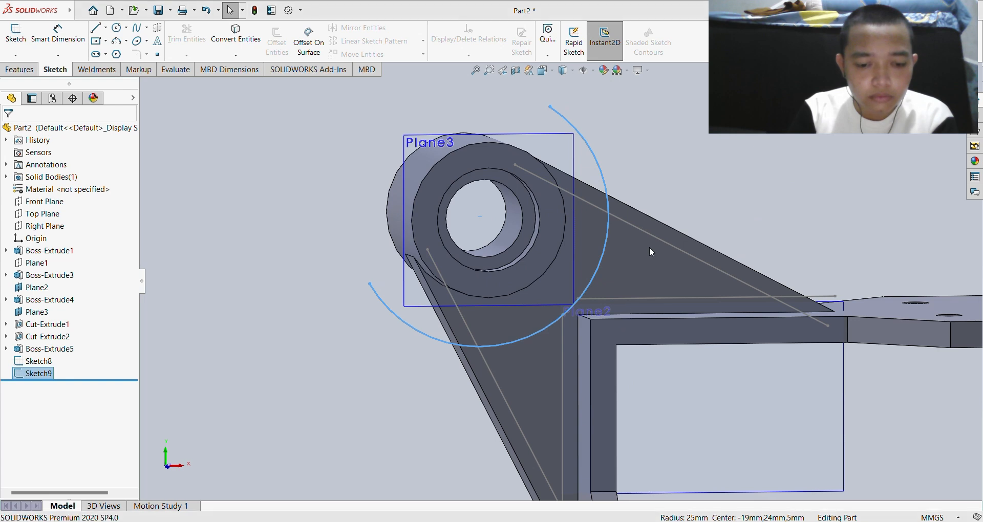
{"action": "key", "text": "Delete"}
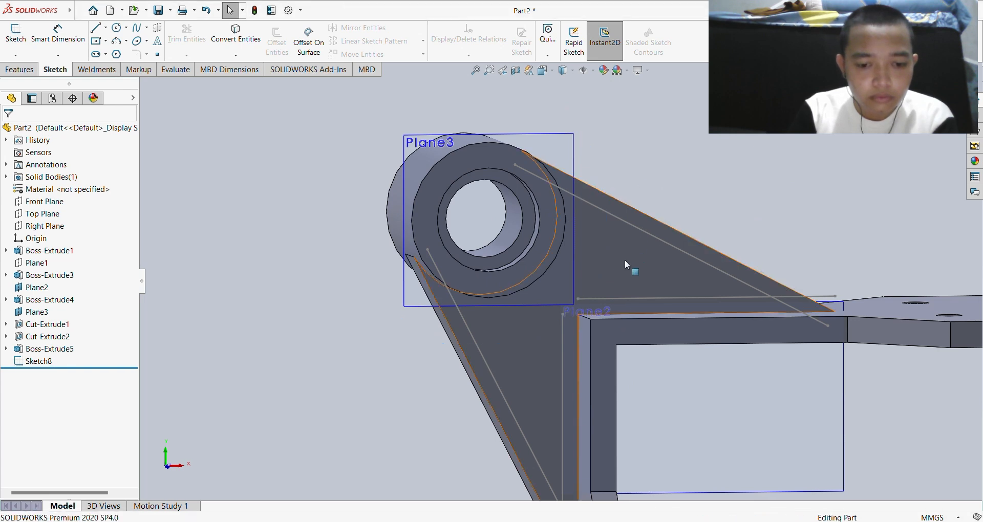
{"action": "left_click", "coordinate": [640, 258]}
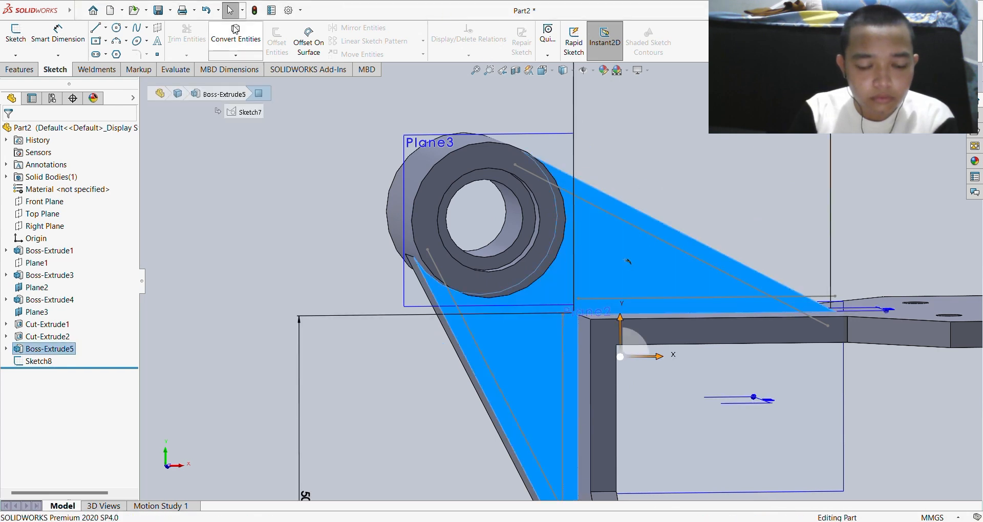
- Undo back past the separate arc sketch until the sketch with the web's straight inset lines is open for editing
{"action": "left_click", "coordinate": [207, 12]}
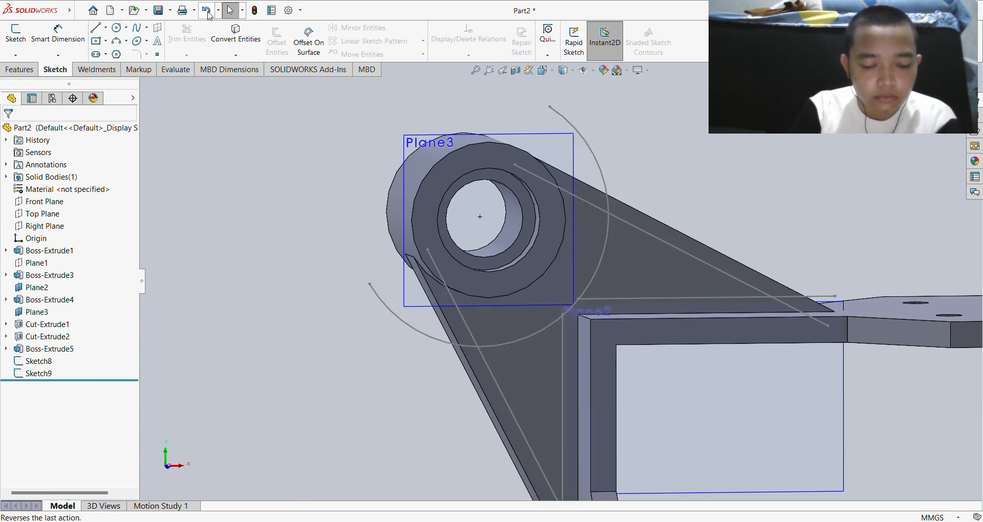
{"action": "left_click", "coordinate": [208, 12]}
{"action": "left_click", "coordinate": [208, 12]}
{"action": "left_click", "coordinate": [208, 12]}
{"action": "left_click", "coordinate": [208, 12]}
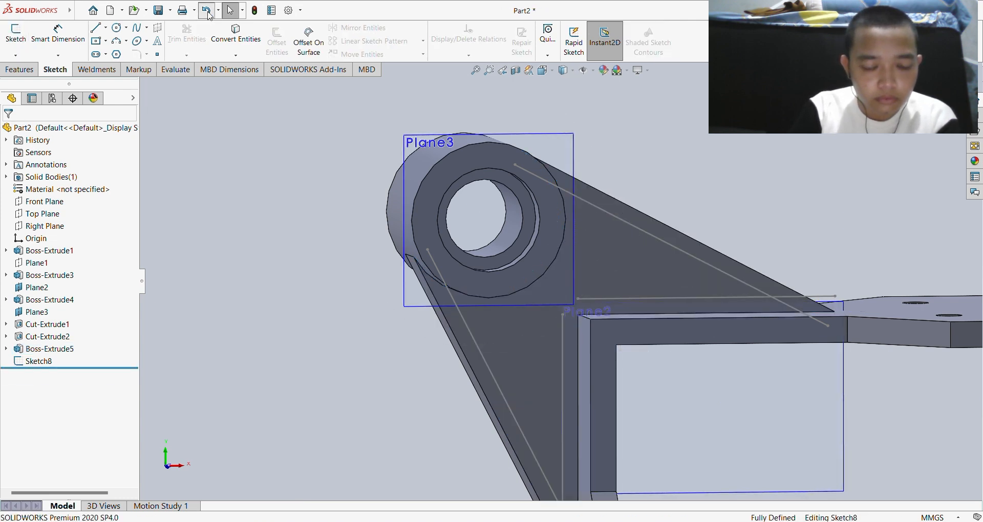
{"action": "left_click", "coordinate": [208, 12]}
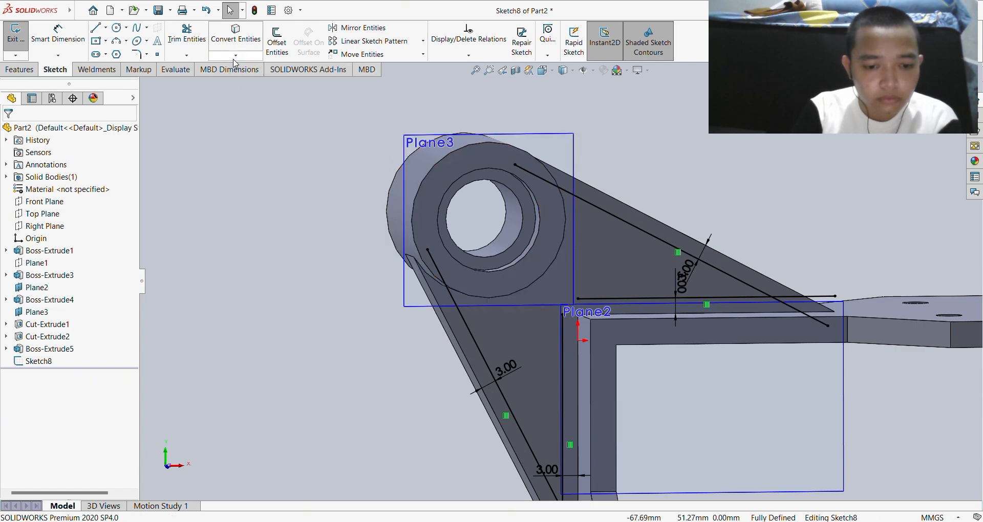
- Offset the web's curved edge around the hub outward by 10 mm in the same sketch as the straight inset lines
{"action": "left_click", "coordinate": [277, 40]}
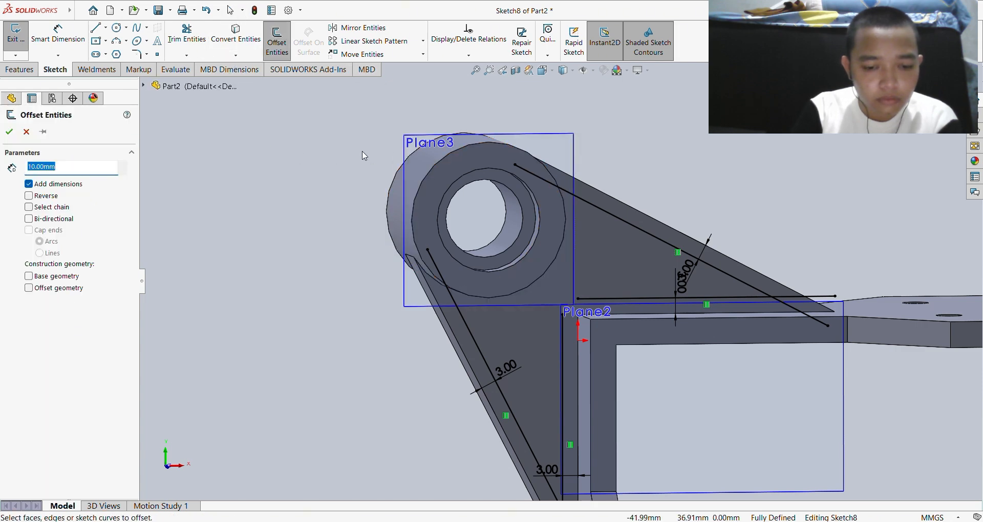
{"action": "left_click", "coordinate": [389, 230]}
{"action": "middle_click_drag", "start_coordinate": [389, 231], "coordinate": [345, 227]}
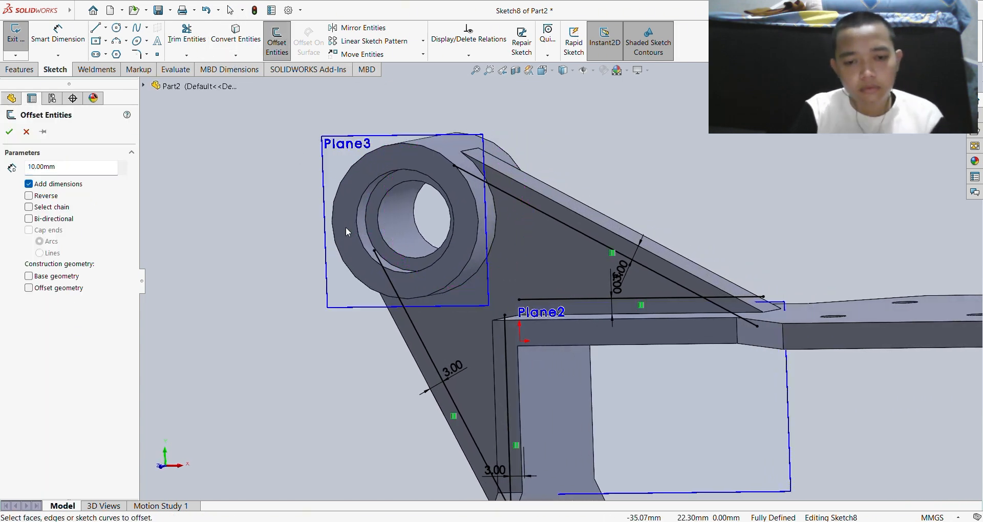
{"action": "left_click", "coordinate": [493, 247]}
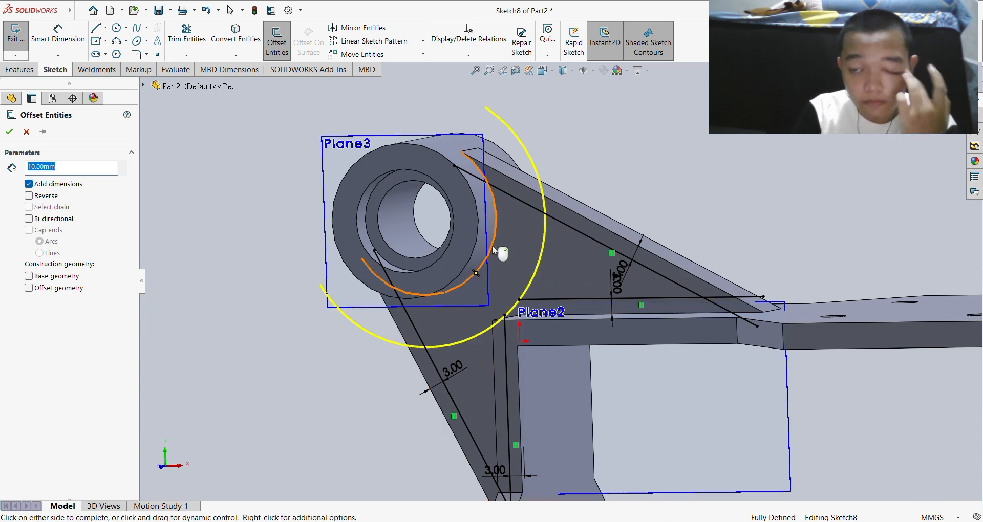
{"action": "left_click", "coordinate": [9, 133]}
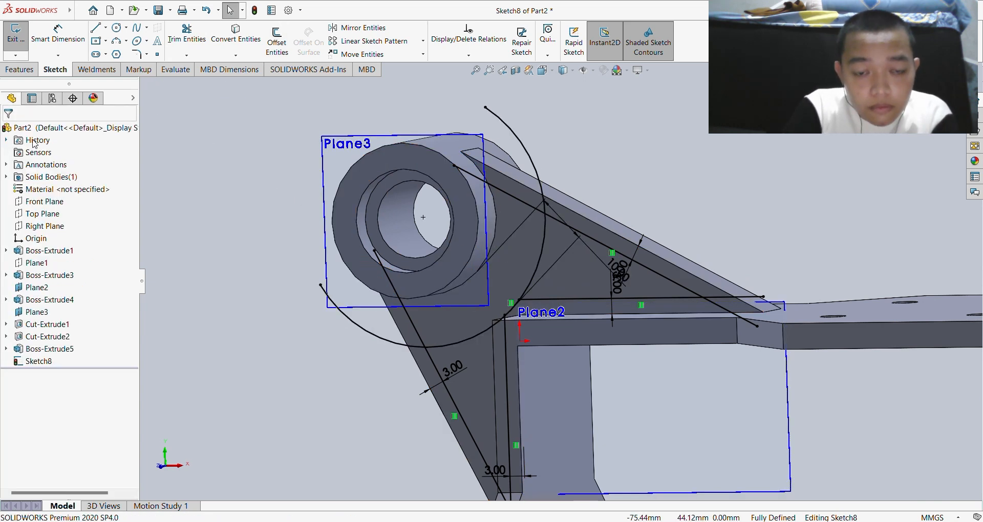
{"action": "left_click", "coordinate": [187, 37]}
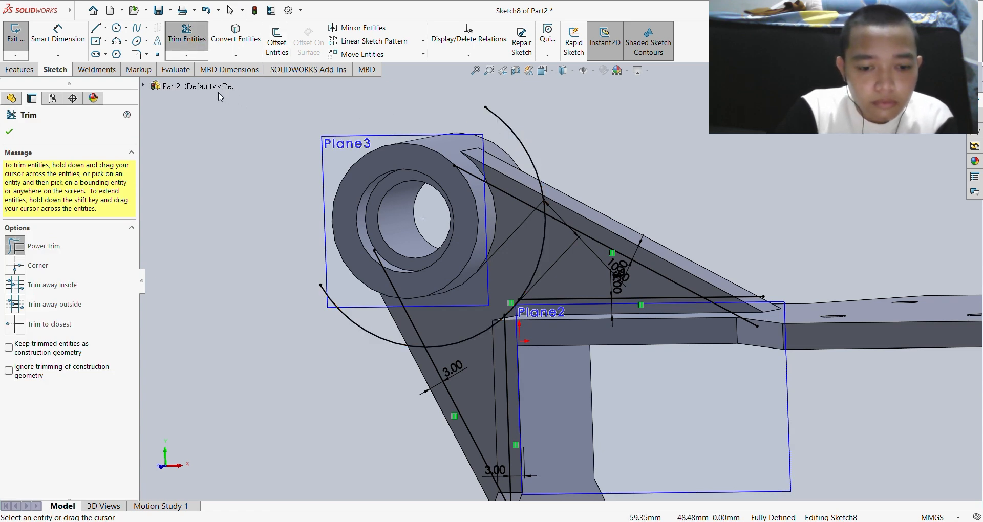
{"action": "left_click", "coordinate": [196, 49]}
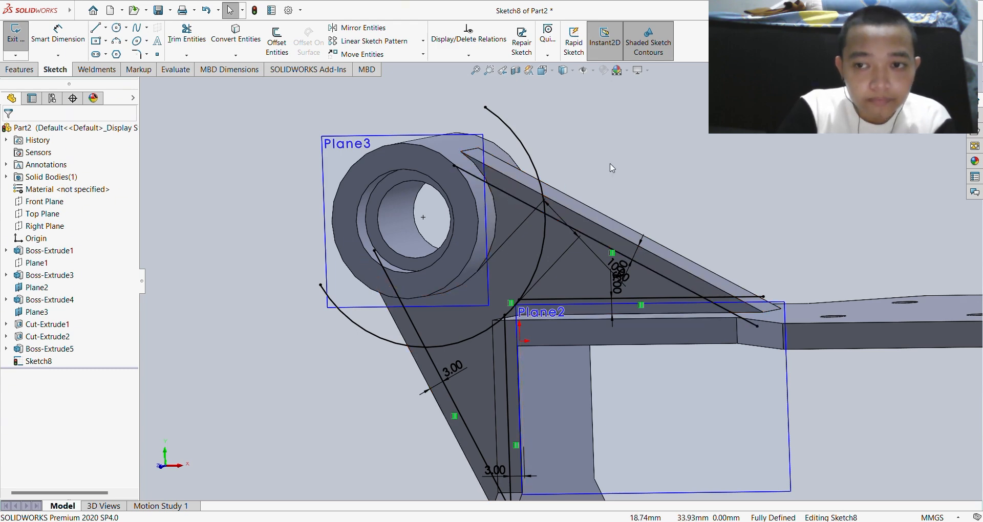
{"action": "middle_click_drag", "start_coordinate": [511, 200], "coordinate": [649, 188]}
{"action": "scroll", "coordinate": [649, 189], "scroll_direction": "down", "scroll_amount": 2}
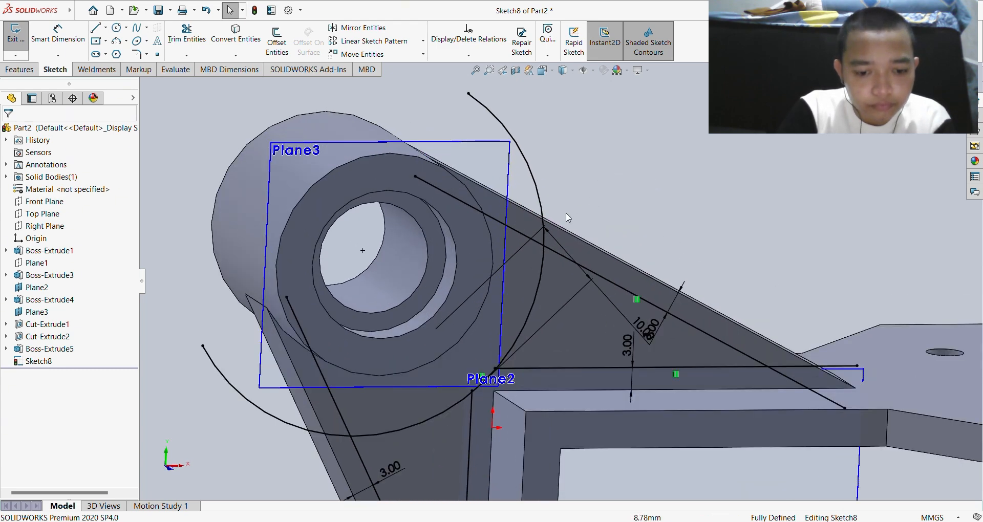
{"action": "left_click", "coordinate": [526, 236]}
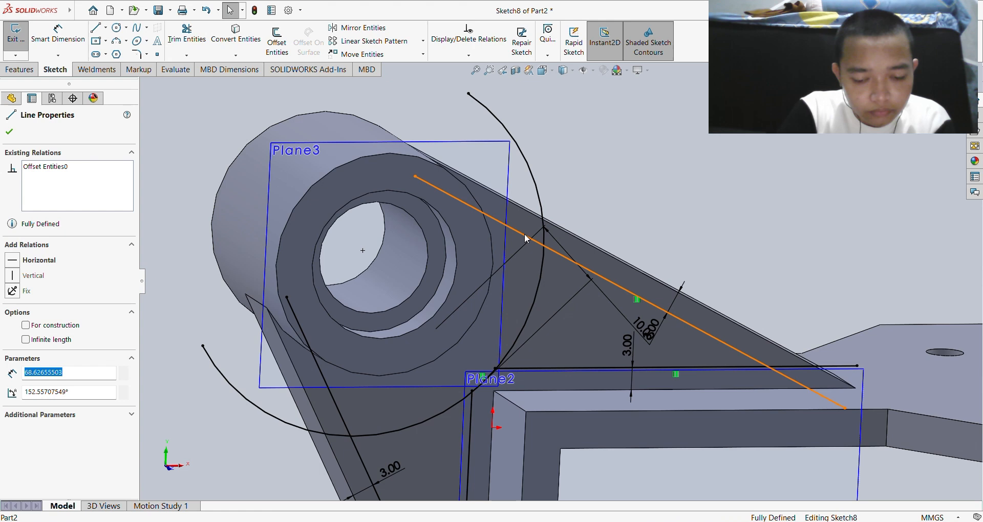
{"action": "left_click", "coordinate": [748, 220]}
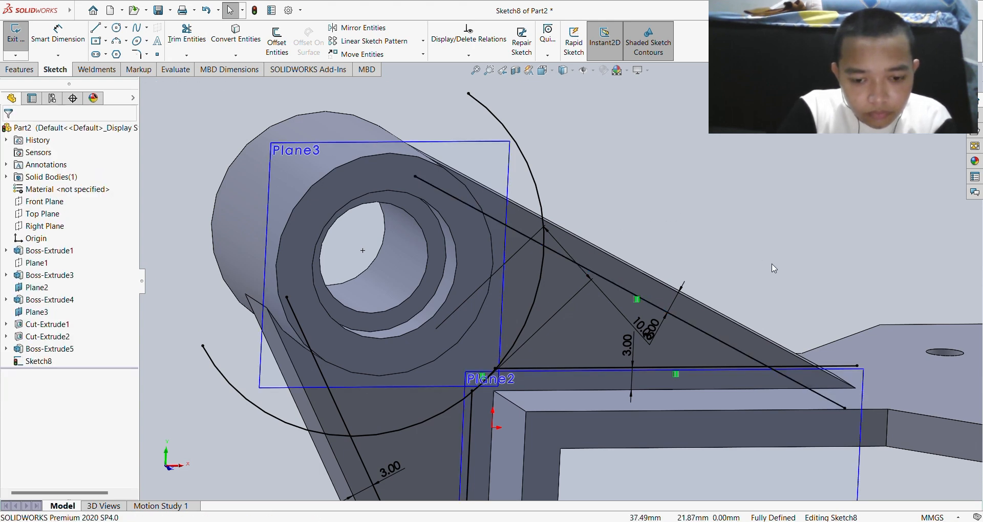
{"action": "middle_click_drag", "start_coordinate": [776, 260], "coordinate": [773, 250]}
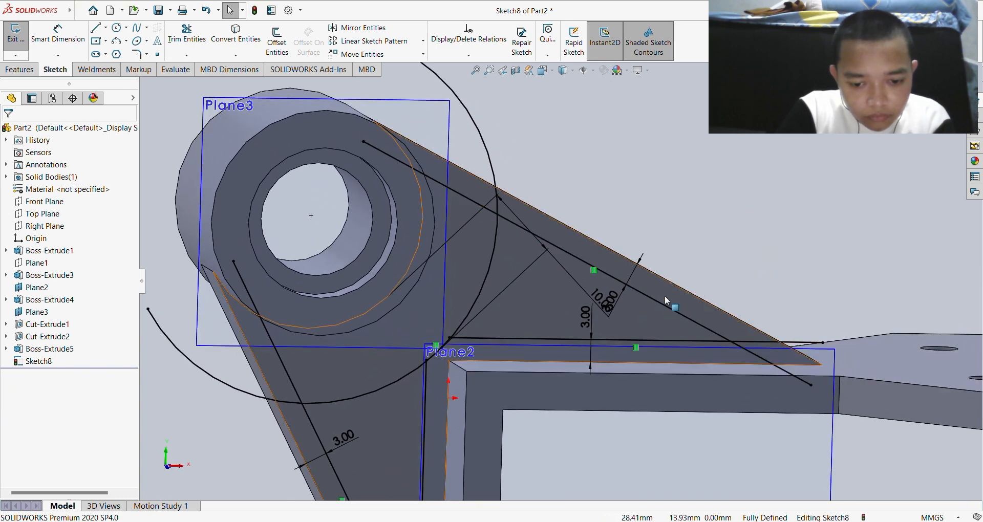
{"action": "left_click", "coordinate": [799, 353]}
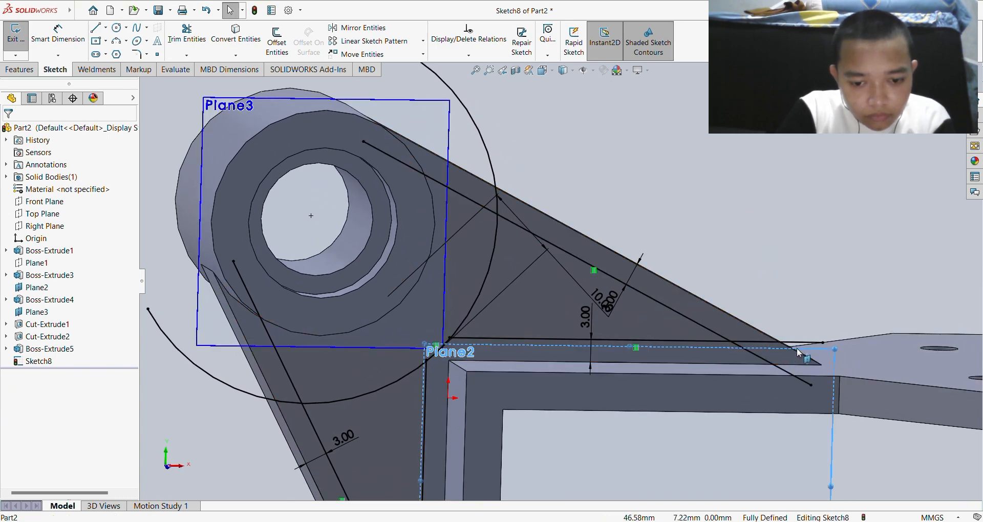
{"action": "left_click", "coordinate": [794, 213]}
{"action": "left_click", "coordinate": [950, 86]}
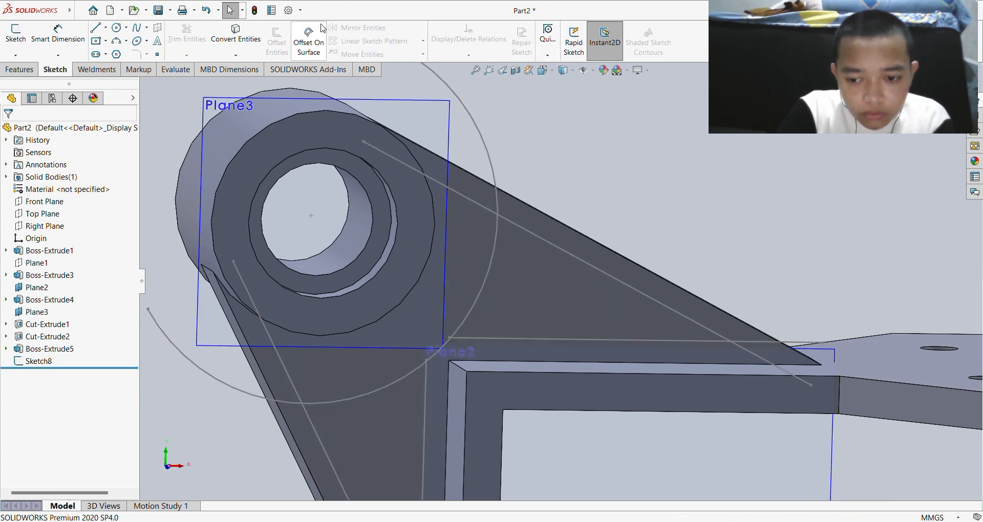
{"action": "left_click", "coordinate": [206, 10]}
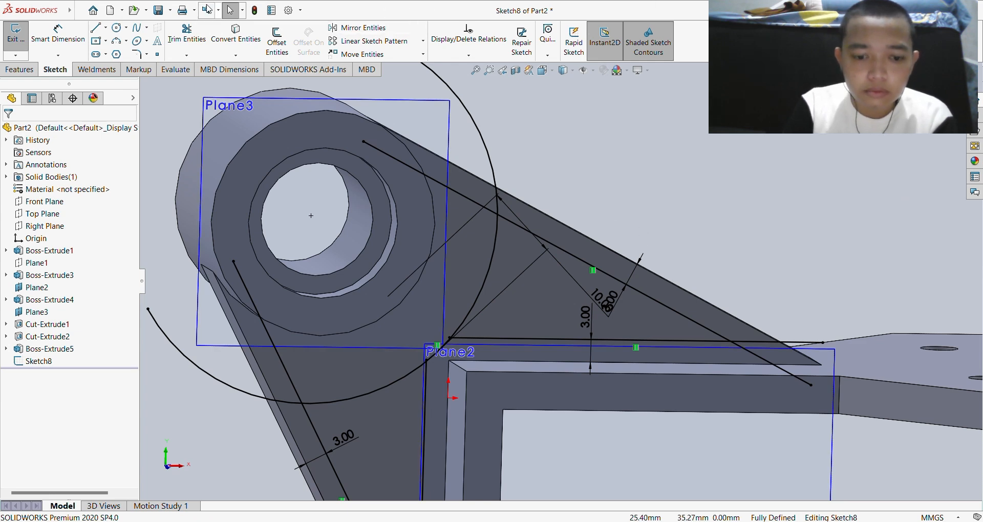
- Trim the inset lines' overlapping ends where they cross near the web's right and lower corners
{"action": "left_click", "coordinate": [170, 50]}
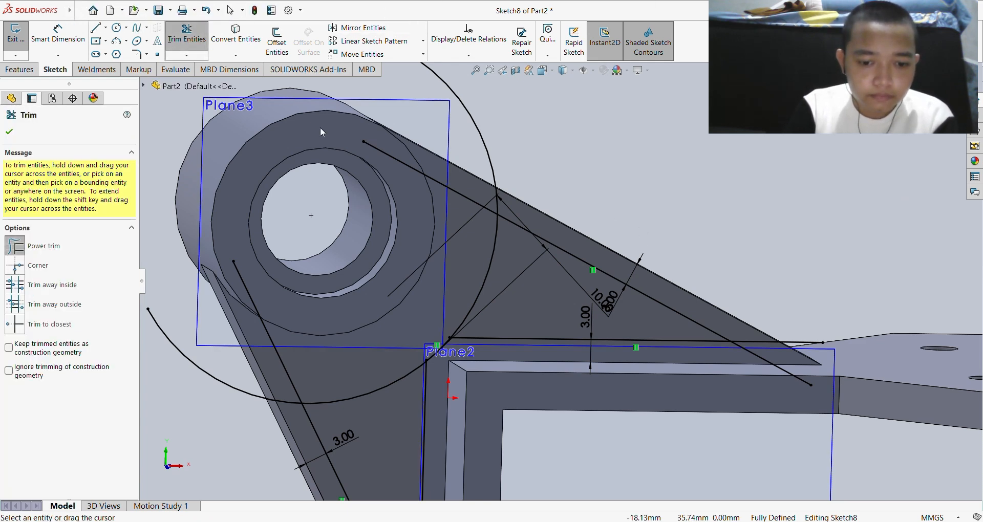
{"action": "left_click_drag", "start_coordinate": [789, 322], "coordinate": [773, 377]}
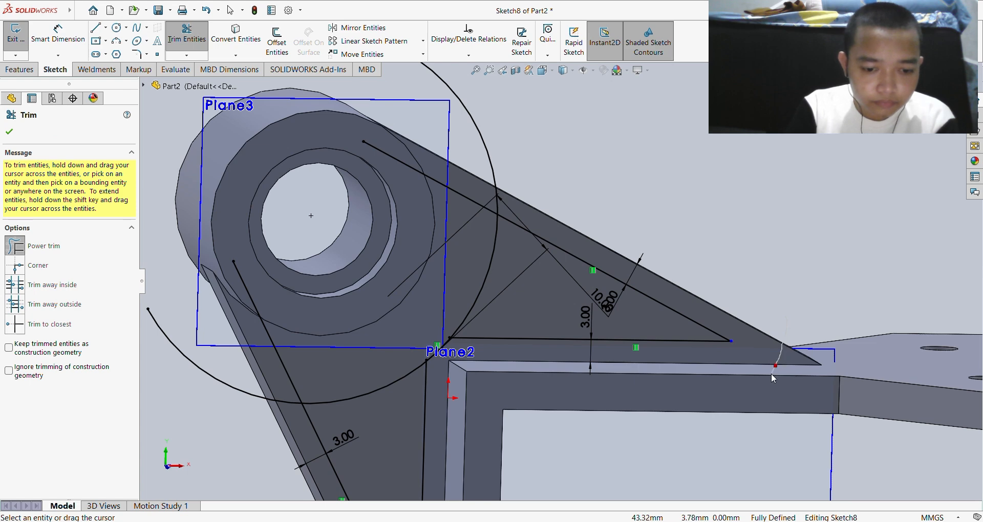
{"action": "scroll", "coordinate": [589, 354], "scroll_direction": "up", "scroll_amount": 2}
{"action": "scroll", "coordinate": [517, 486], "scroll_direction": "up", "scroll_amount": 2}
{"action": "scroll", "coordinate": [490, 467], "scroll_direction": "down", "scroll_amount": 2}
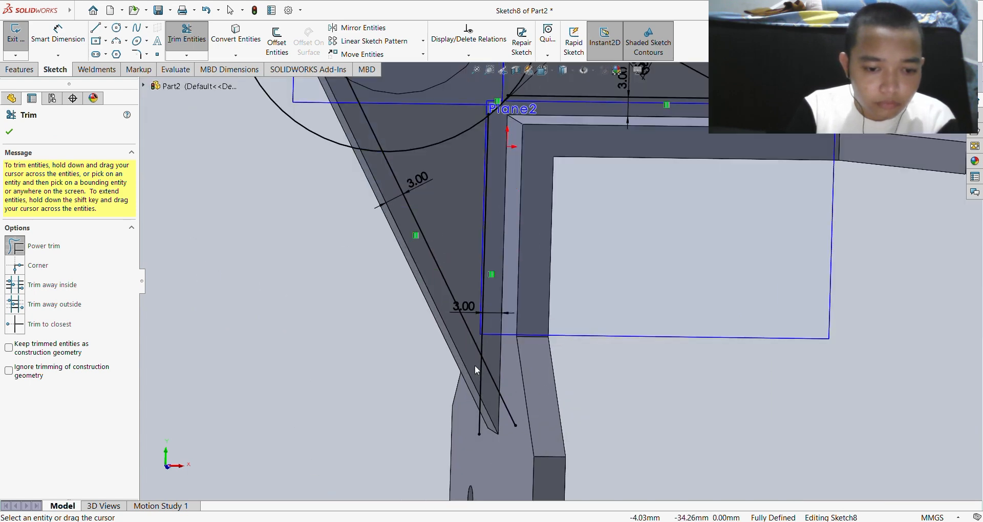
{"action": "left_click_drag", "start_coordinate": [462, 384], "coordinate": [512, 382]}
{"action": "scroll", "coordinate": [401, 224], "scroll_direction": "up", "scroll_amount": 2}
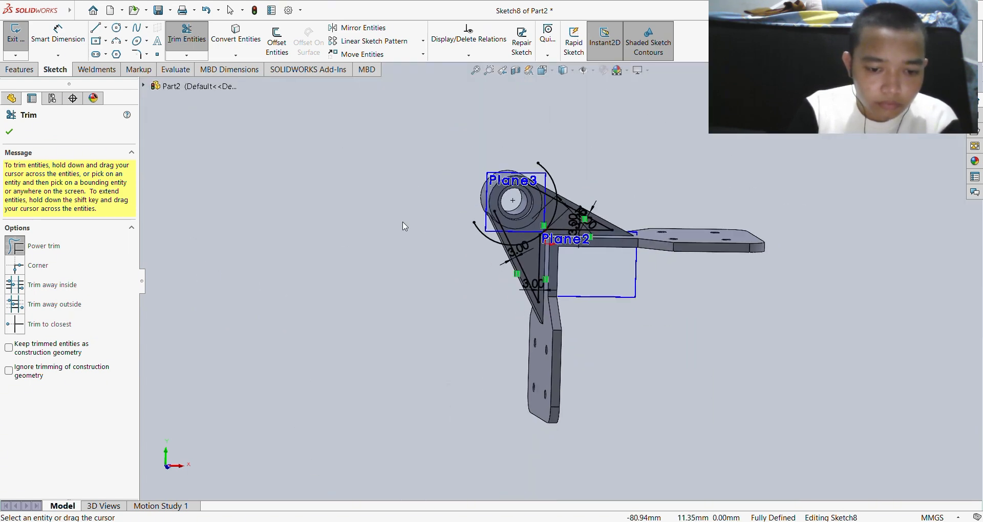
{"action": "scroll", "coordinate": [476, 231], "scroll_direction": "down", "scroll_amount": 5}
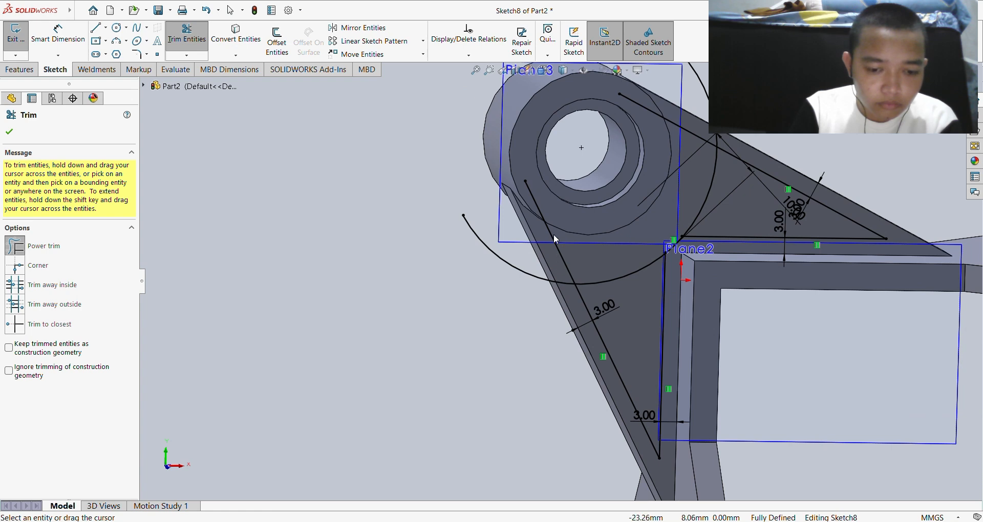
- Trim the hub-concentric arc's ends beyond the two sloped inset lines, and those lines' ends between the arc and the hub
{"action": "left_click_drag", "start_coordinate": [525, 243], "coordinate": [522, 274]}
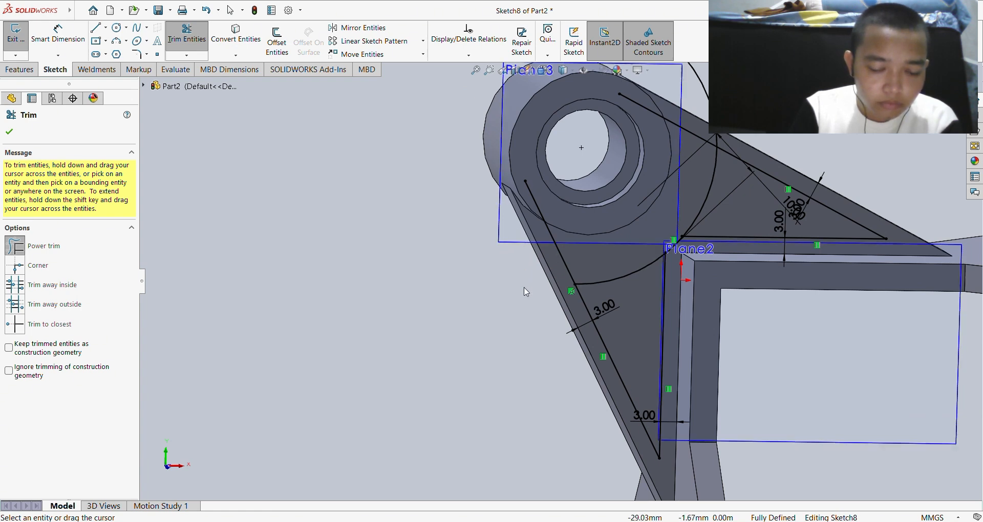
{"action": "left_click_drag", "start_coordinate": [716, 147], "coordinate": [729, 146]}
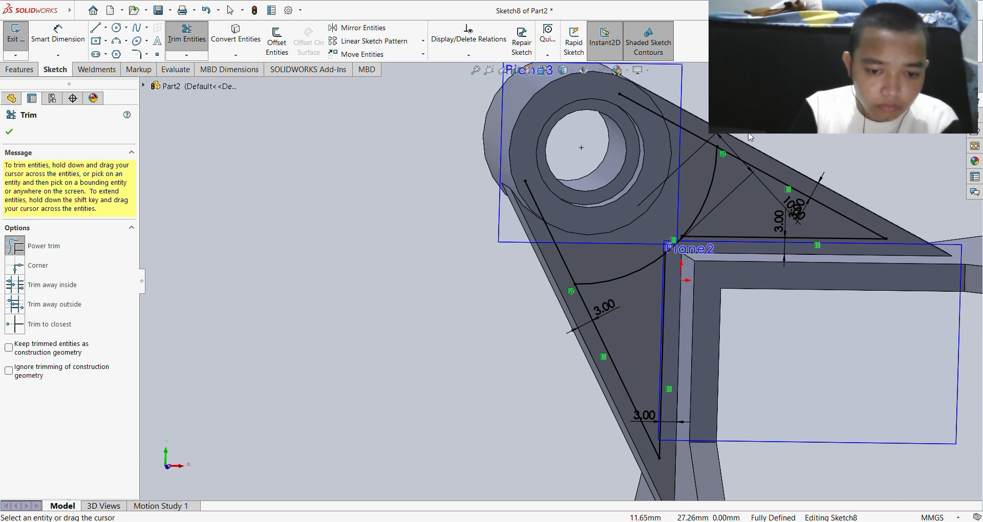
{"action": "left_click_drag", "start_coordinate": [659, 94], "coordinate": [657, 115]}
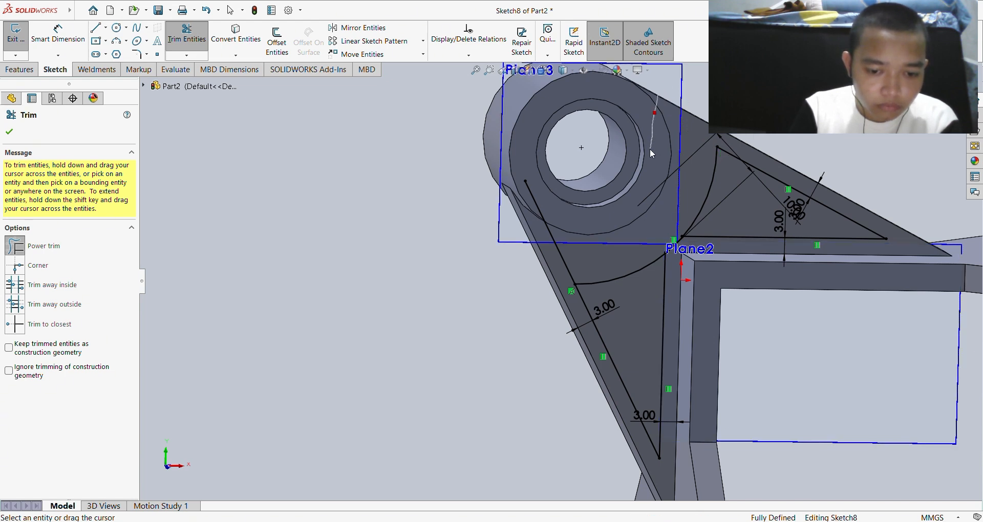
{"action": "left_click_drag", "start_coordinate": [652, 153], "coordinate": [531, 256]}
{"action": "scroll", "coordinate": [723, 214], "scroll_direction": "up", "scroll_amount": 1}
{"action": "scroll", "coordinate": [688, 211], "scroll_direction": "down", "scroll_amount": 1}
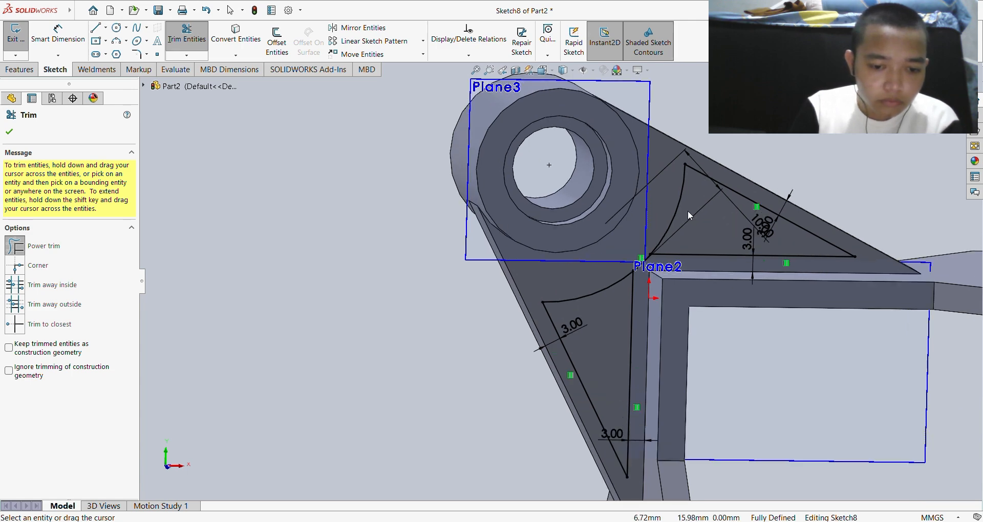
- Trim away the arc segment between the vertical and horizontal inset lines at the web's inner corner, and finish trimming
{"action": "scroll", "coordinate": [686, 212], "scroll_direction": "down", "scroll_amount": 1}
{"action": "scroll", "coordinate": [610, 315], "scroll_direction": "down", "scroll_amount": 2}
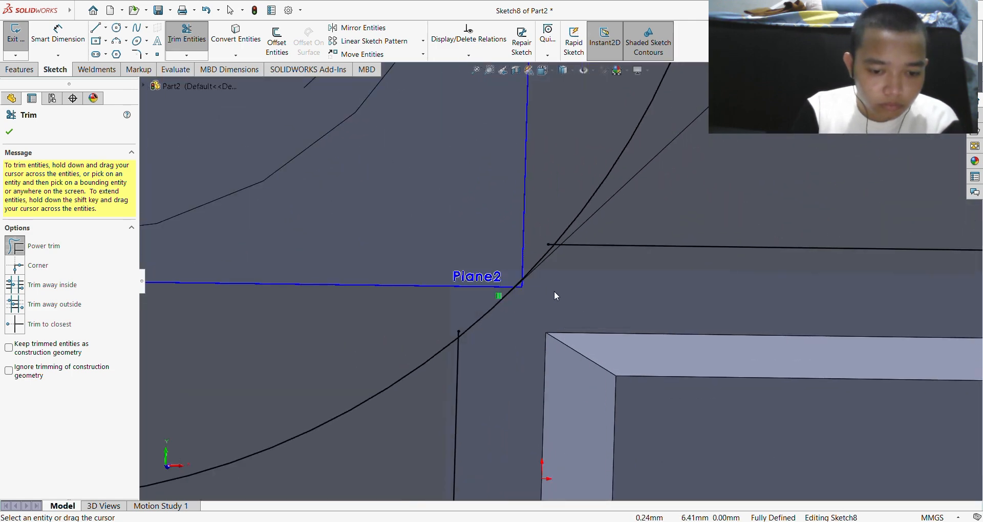
{"action": "scroll", "coordinate": [520, 292], "scroll_direction": "up", "scroll_amount": 1}
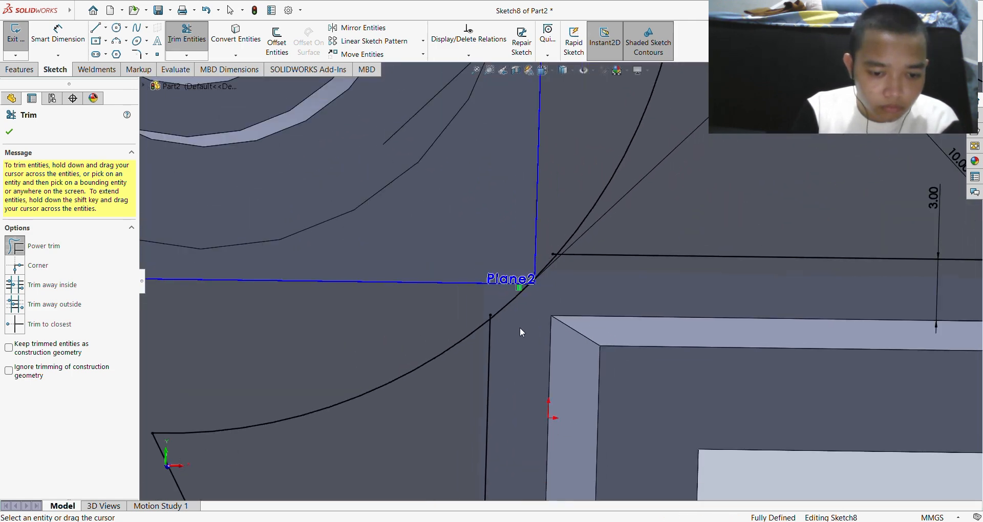
{"action": "scroll", "coordinate": [521, 328], "scroll_direction": "down", "scroll_amount": 4}
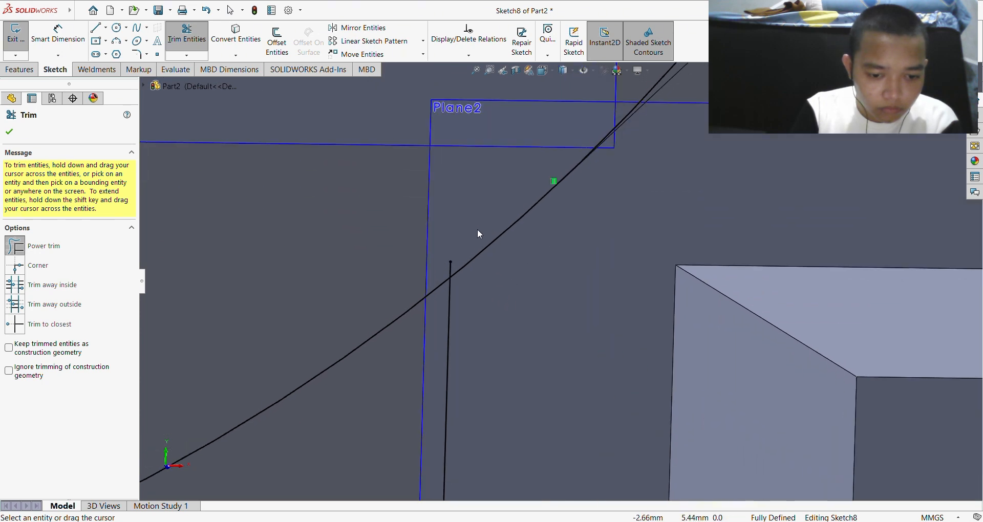
{"action": "left_click_drag", "start_coordinate": [450, 253], "coordinate": [448, 259]}
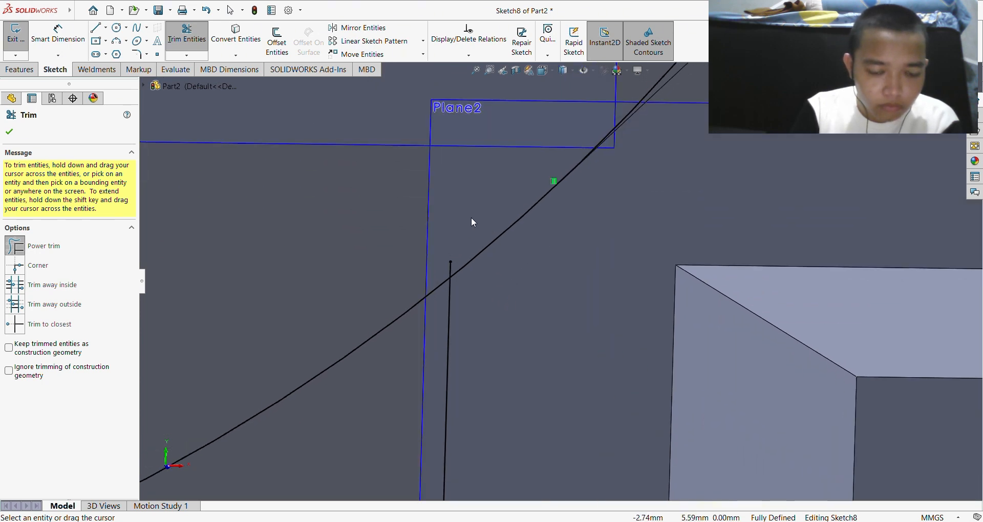
{"action": "left_click_drag", "start_coordinate": [496, 174], "coordinate": [533, 228]}
{"action": "scroll", "coordinate": [557, 213], "scroll_direction": "up", "scroll_amount": 2}
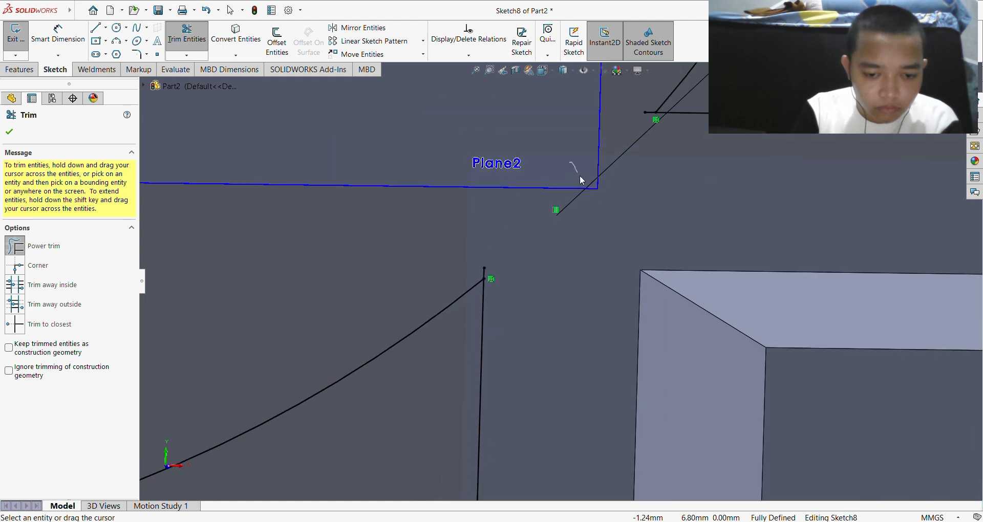
{"action": "scroll", "coordinate": [612, 184], "scroll_direction": "up", "scroll_amount": 1}
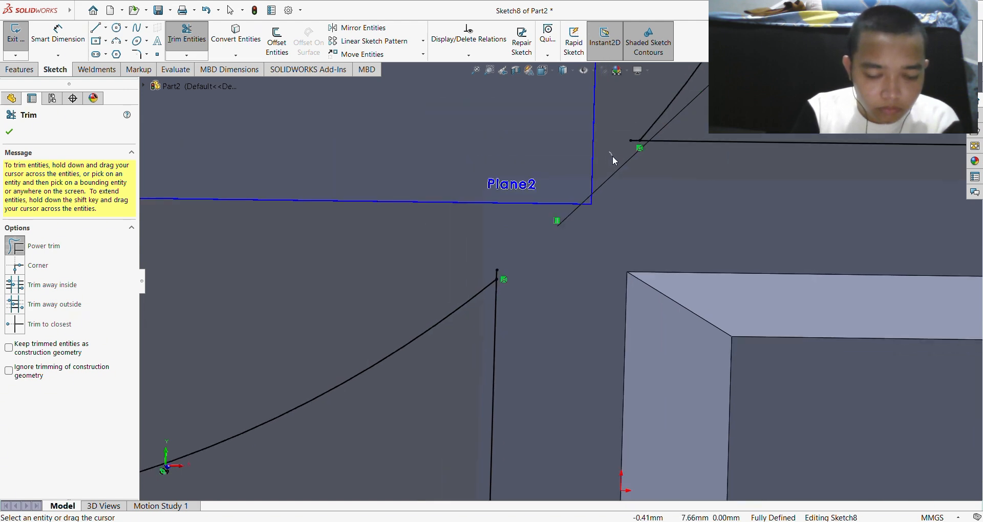
{"action": "scroll", "coordinate": [628, 184], "scroll_direction": "up", "scroll_amount": 3}
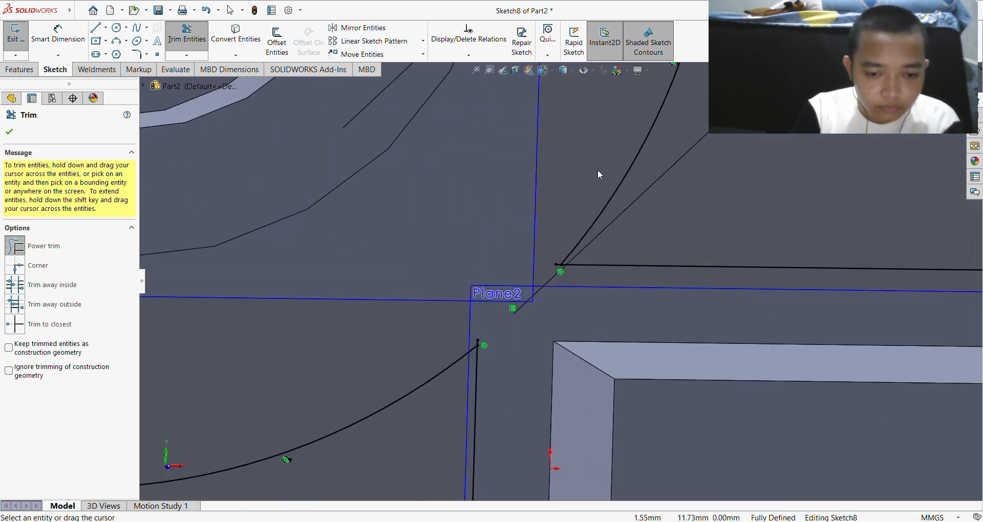
{"action": "scroll", "coordinate": [637, 171], "scroll_direction": "up", "scroll_amount": 3}
{"action": "scroll", "coordinate": [622, 215], "scroll_direction": "down", "scroll_amount": 5}
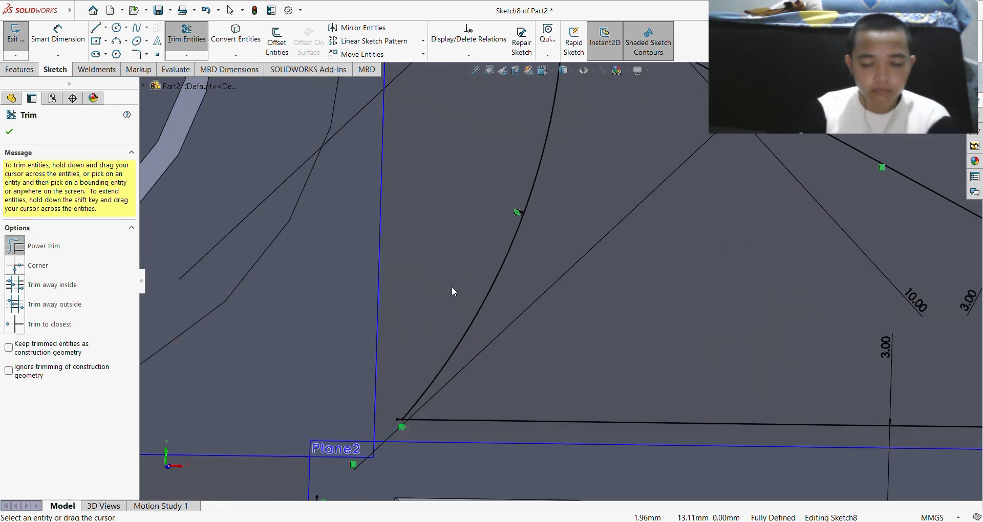
{"action": "scroll", "coordinate": [444, 311], "scroll_direction": "up", "scroll_amount": 5}
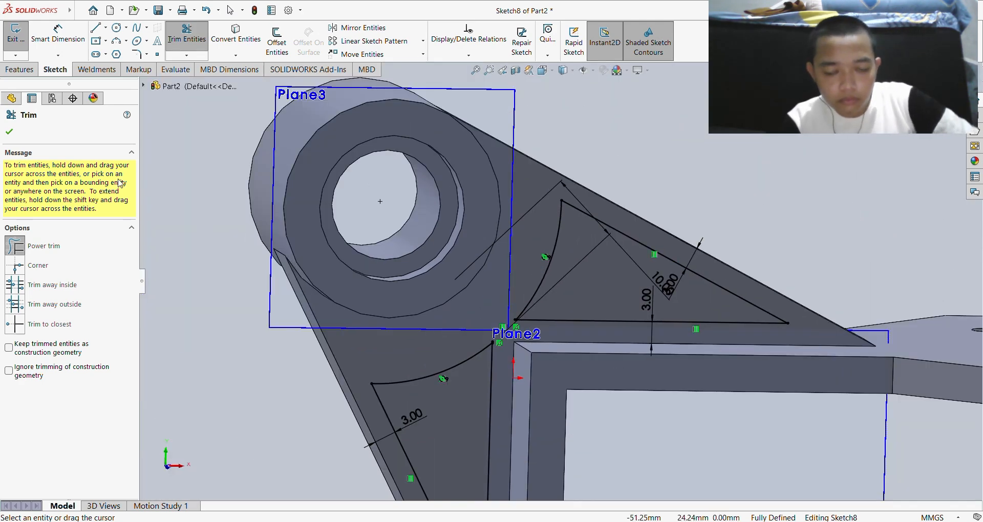
{"action": "key", "text": "Escape"}
- Cut-extrude the two closed inset regions on the web to a blind depth of 2 mm
{"action": "scroll", "coordinate": [362, 243], "scroll_direction": "up", "scroll_amount": 3}
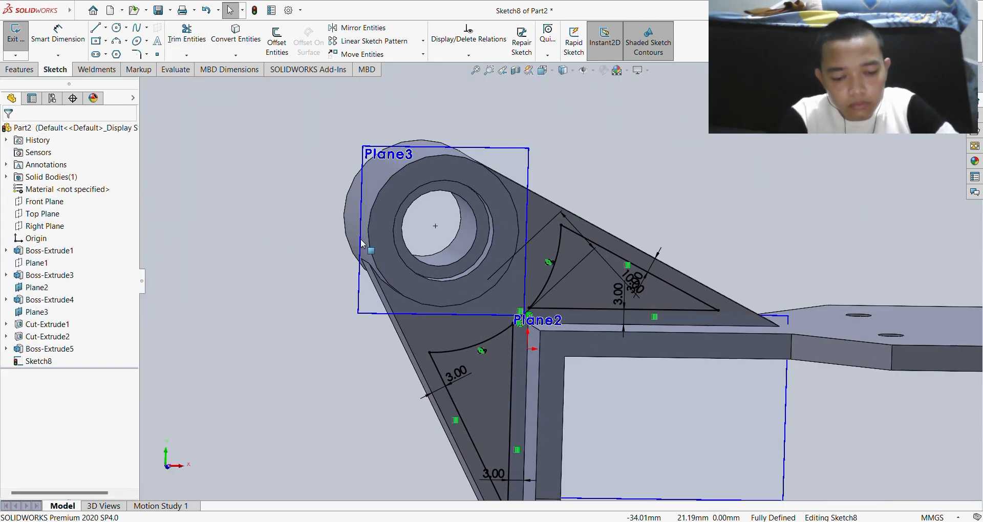
{"action": "scroll", "coordinate": [362, 243], "scroll_direction": "up", "scroll_amount": 3}
{"action": "scroll", "coordinate": [210, 277], "scroll_direction": "down", "scroll_amount": 3}
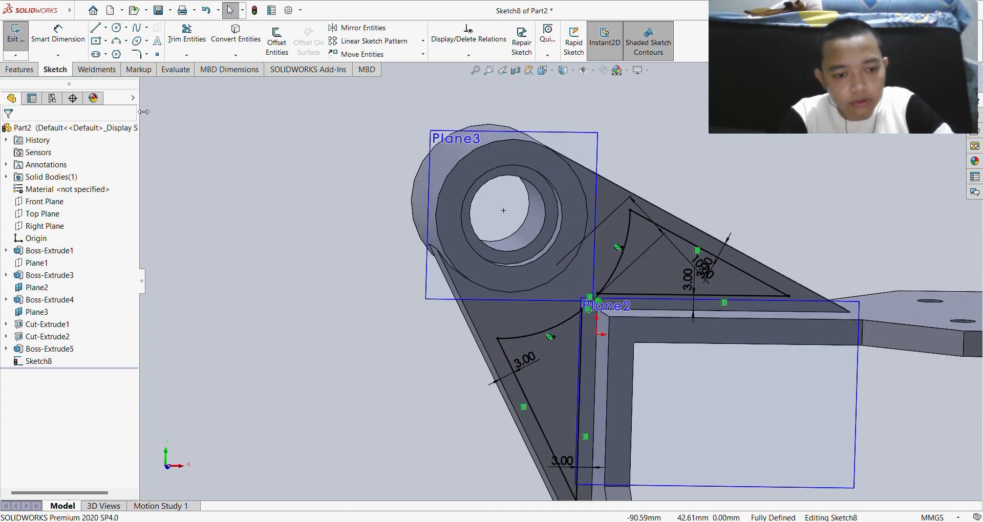
{"action": "left_click", "coordinate": [20, 69]}
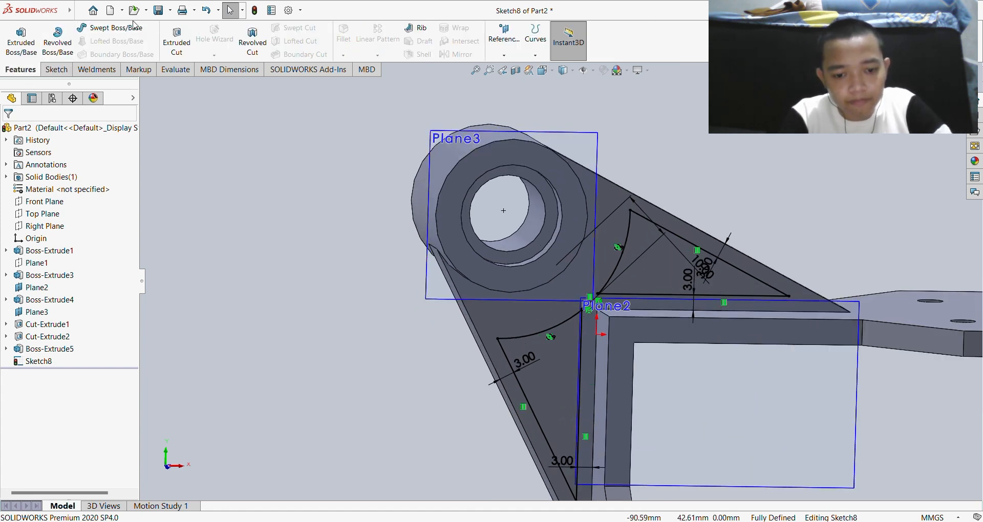
{"action": "left_click", "coordinate": [174, 38]}
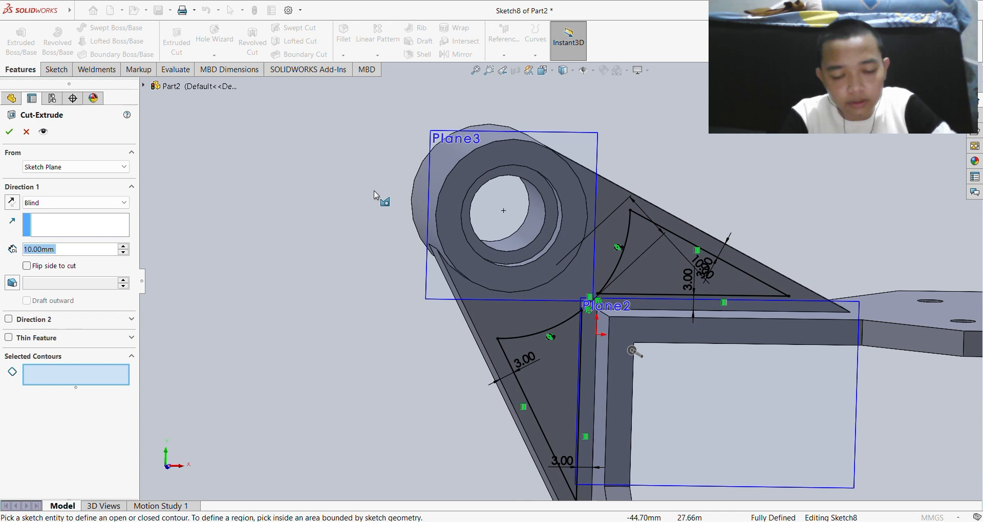
{"action": "left_click", "coordinate": [552, 366]}
{"action": "left_click", "coordinate": [660, 276]}
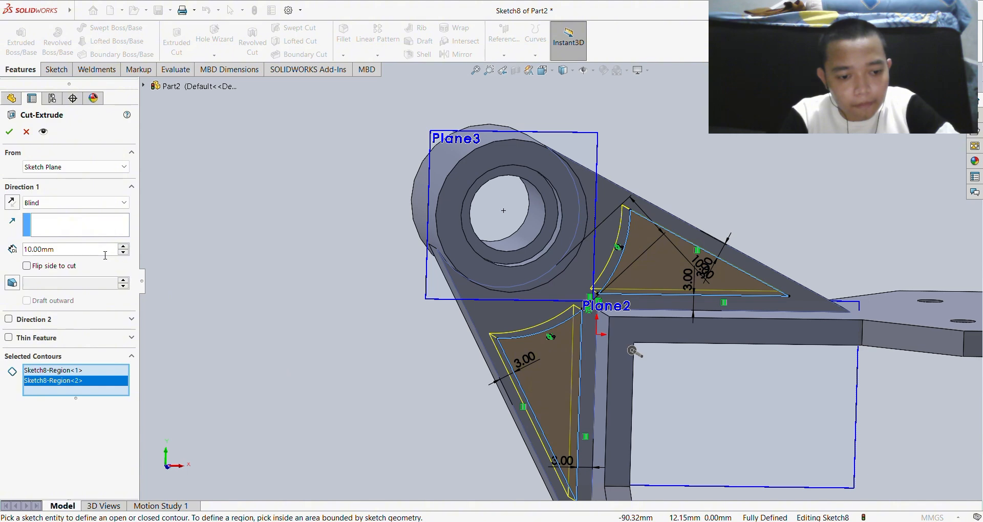
{"action": "key", "text": "ctrl+a"}
{"action": "key", "text": "BackSpace"}
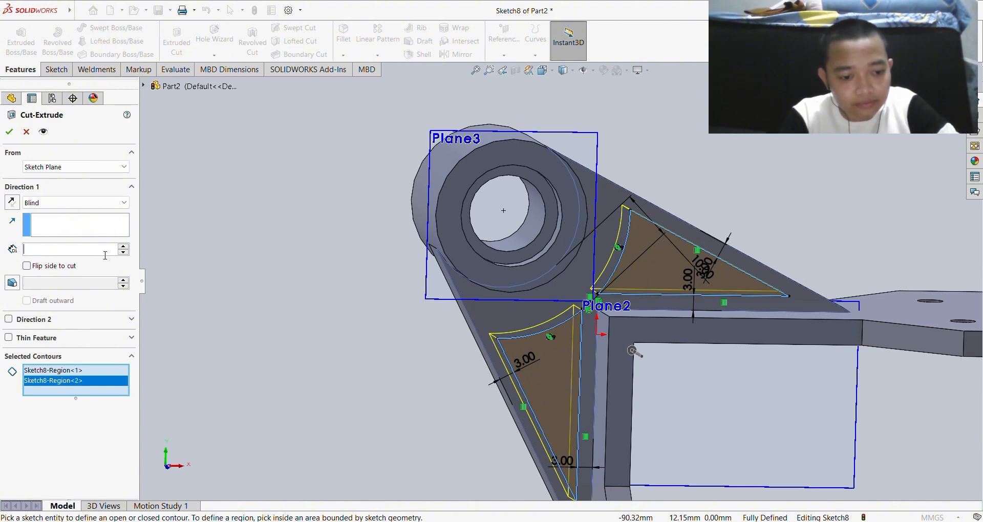
{"action": "type", "text": "2"}
{"action": "key", "text": "Return"}
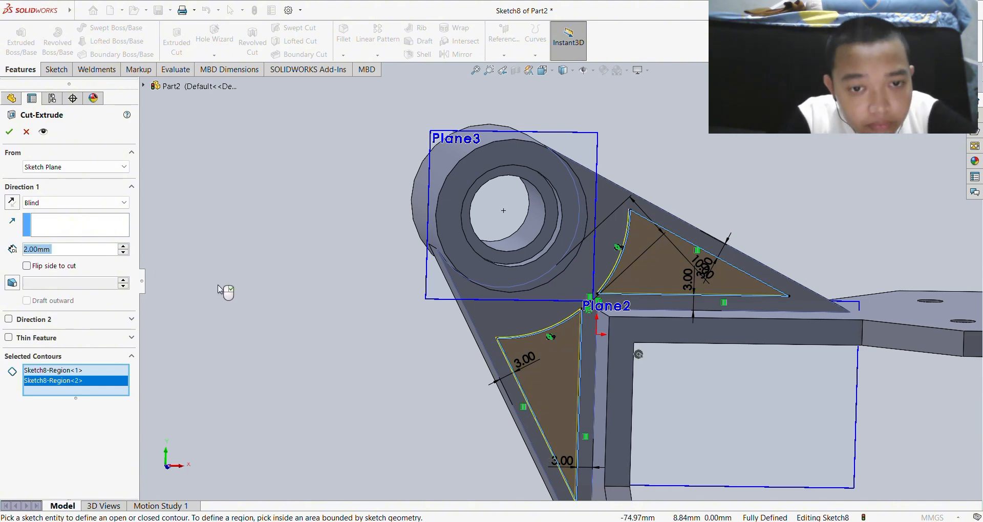
{"action": "mouse_move", "coordinate": [227, 289]}
{"action": "middle_mouse_down"}
{"action": "mouse_move", "coordinate": [341, 292]}
{"action": "mouse_move", "coordinate": [352, 301]}
{"action": "mouse_move", "coordinate": [313, 298]}
{"action": "mouse_move", "coordinate": [353, 301]}
{"action": "mouse_move", "coordinate": [234, 267]}
{"action": "middle_mouse_up"}
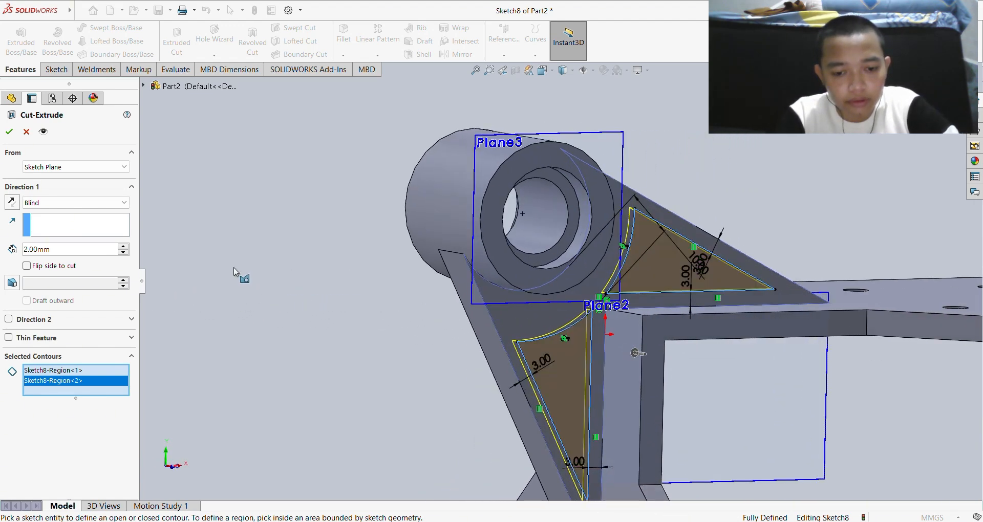
{"action": "left_click", "coordinate": [8, 133]}
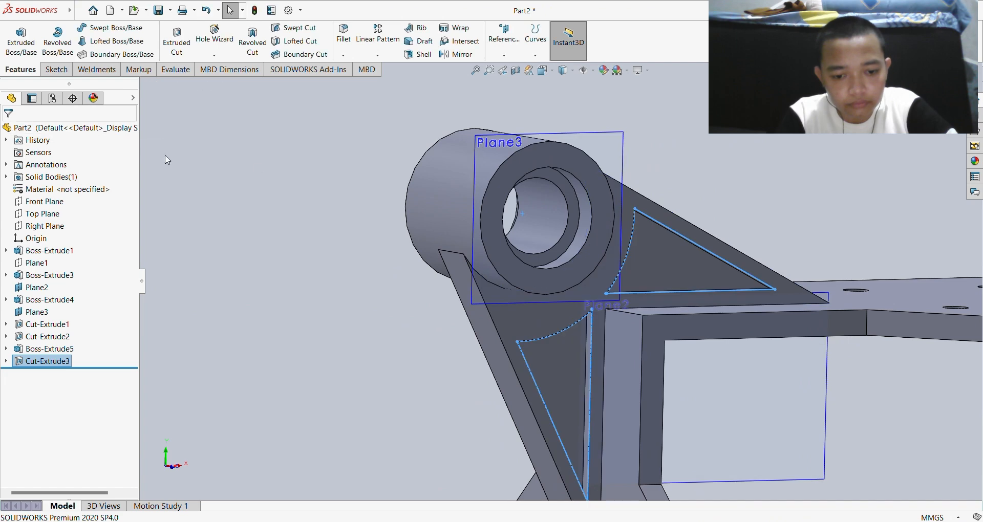
- Start a new sketch on the opposite face of the triangular web
{"action": "middle_click_drag", "start_coordinate": [333, 215], "coordinate": [303, 285]}
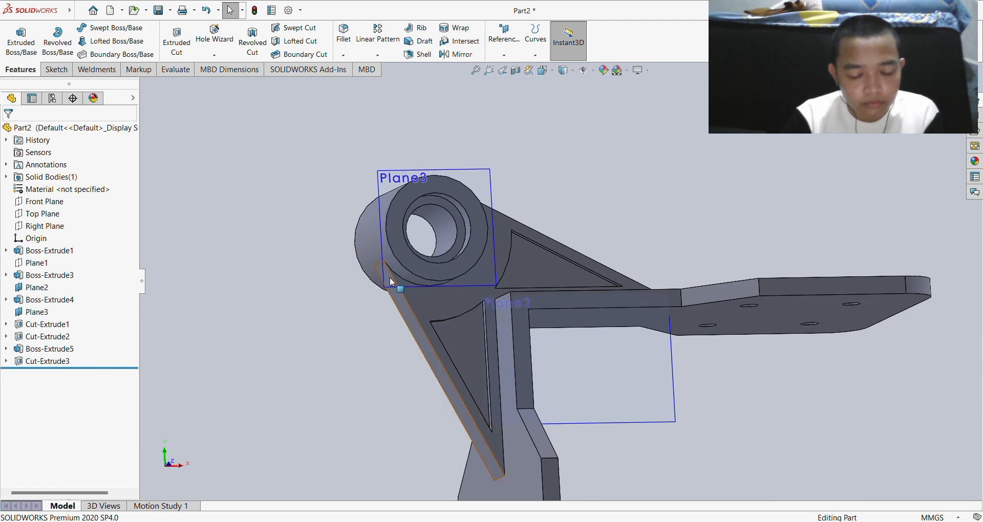
{"action": "middle_click_drag", "start_coordinate": [392, 278], "coordinate": [412, 288]}
{"action": "scroll", "coordinate": [412, 288], "scroll_direction": "down", "scroll_amount": 2}
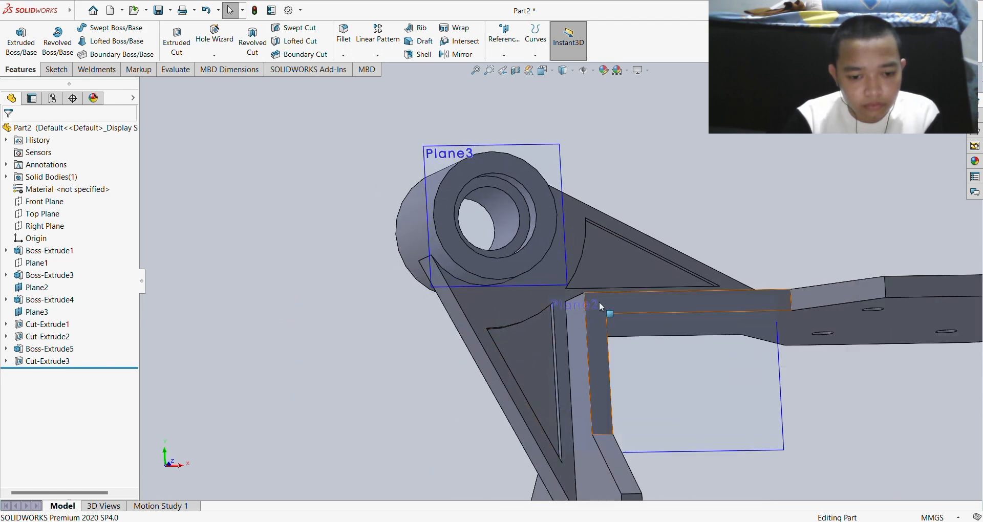
{"action": "middle_click_drag", "start_coordinate": [543, 312], "coordinate": [636, 320]}
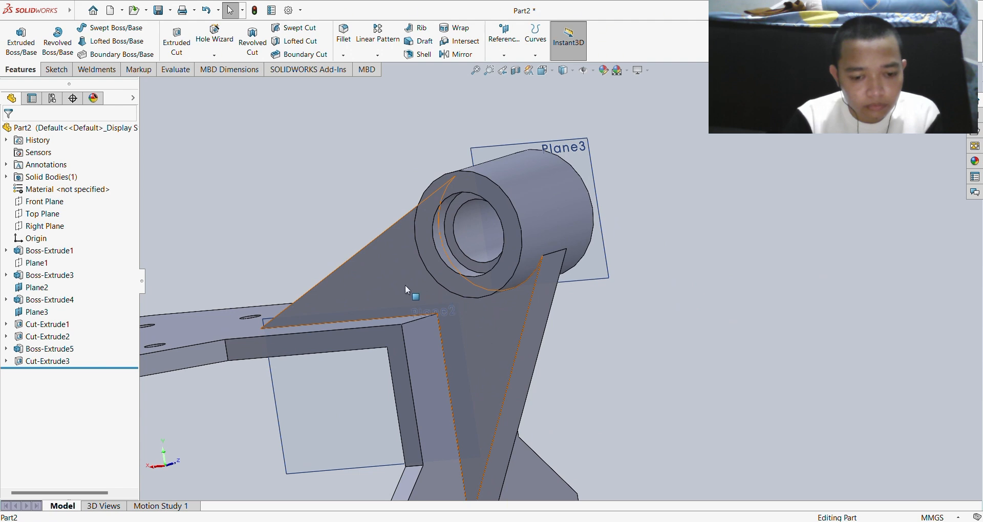
{"action": "mouse_move", "coordinate": [538, 338]}
{"action": "middle_mouse_down"}
{"action": "mouse_move", "coordinate": [516, 344]}
{"action": "mouse_move", "coordinate": [547, 348]}
{"action": "middle_mouse_up"}
{"action": "left_click", "coordinate": [465, 336]}
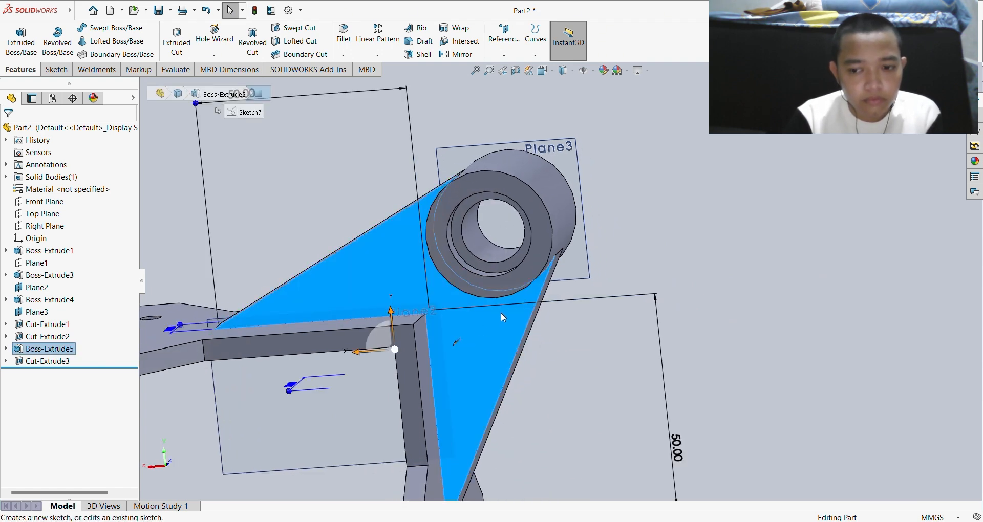
{"action": "left_click", "coordinate": [512, 305]}
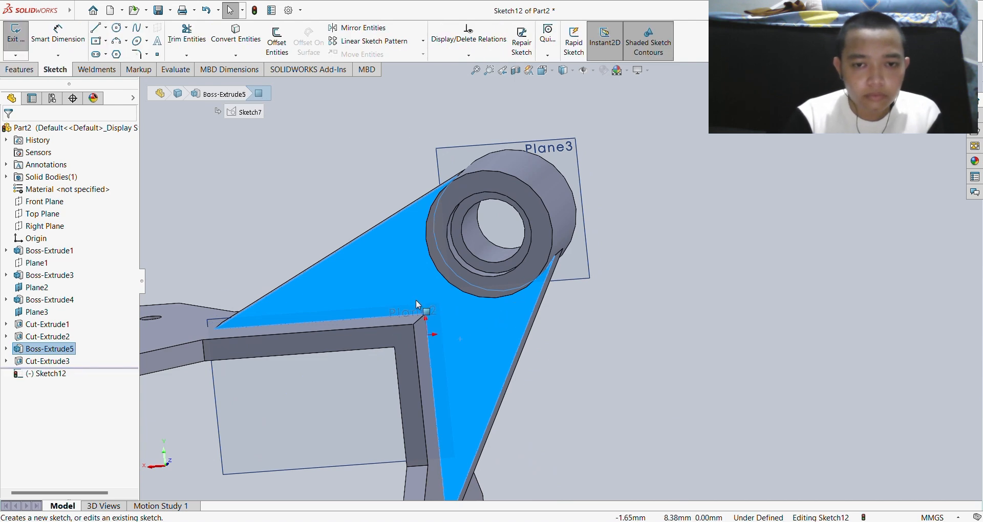
{"action": "left_click", "coordinate": [558, 356]}
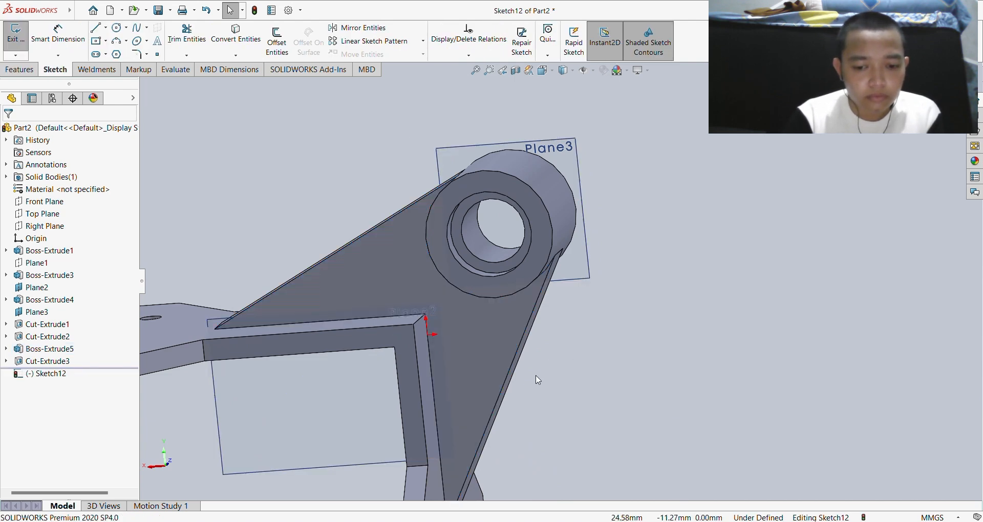
{"action": "left_click", "coordinate": [277, 40]}
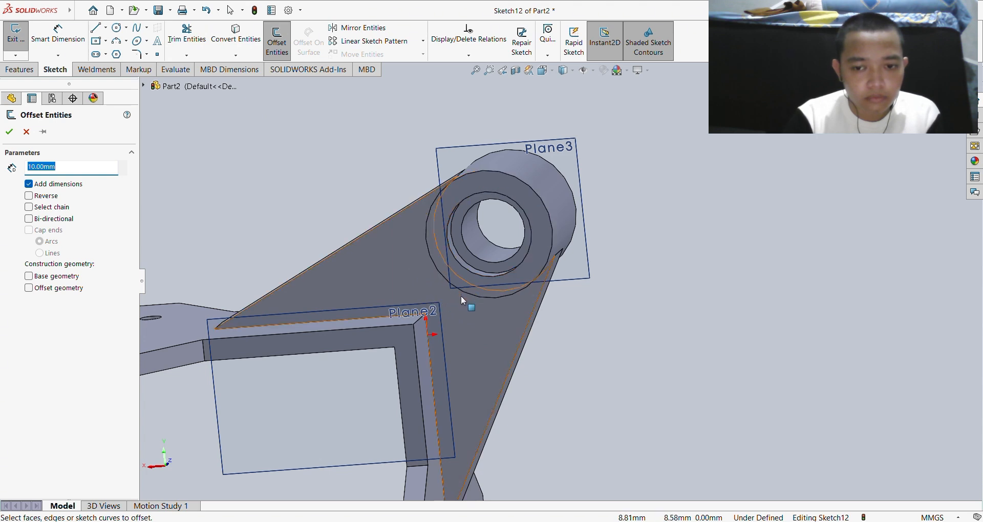
{"action": "left_click", "coordinate": [519, 347]}
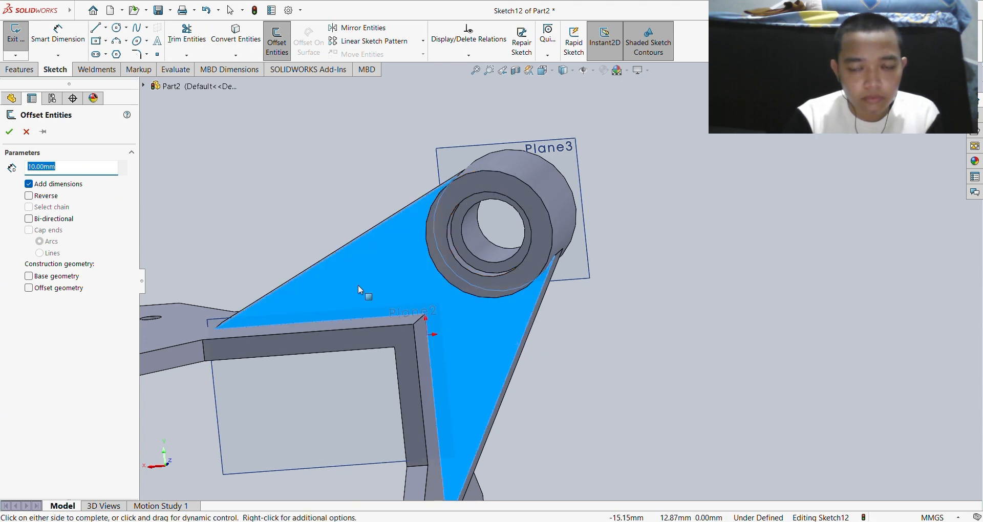
{"action": "left_click", "coordinate": [27, 132]}
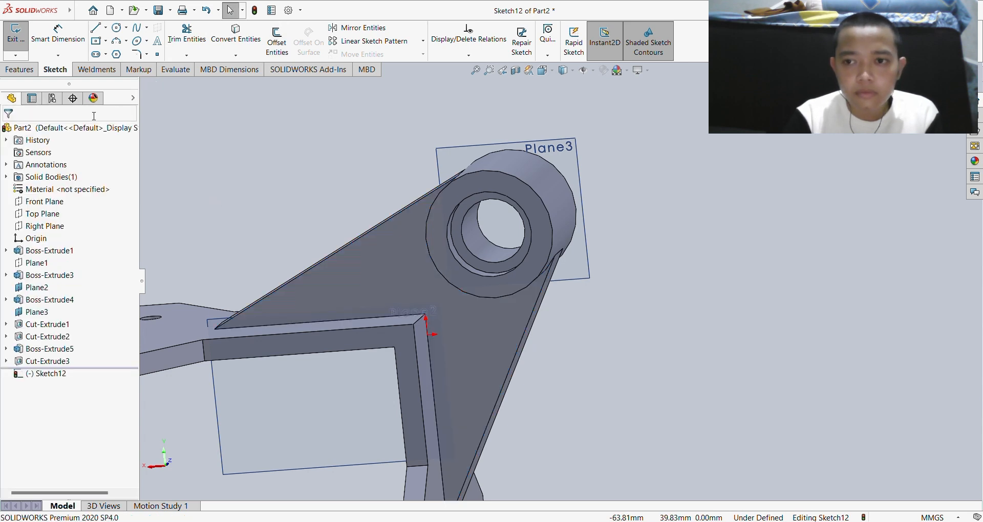
{"action": "left_click", "coordinate": [201, 40]}
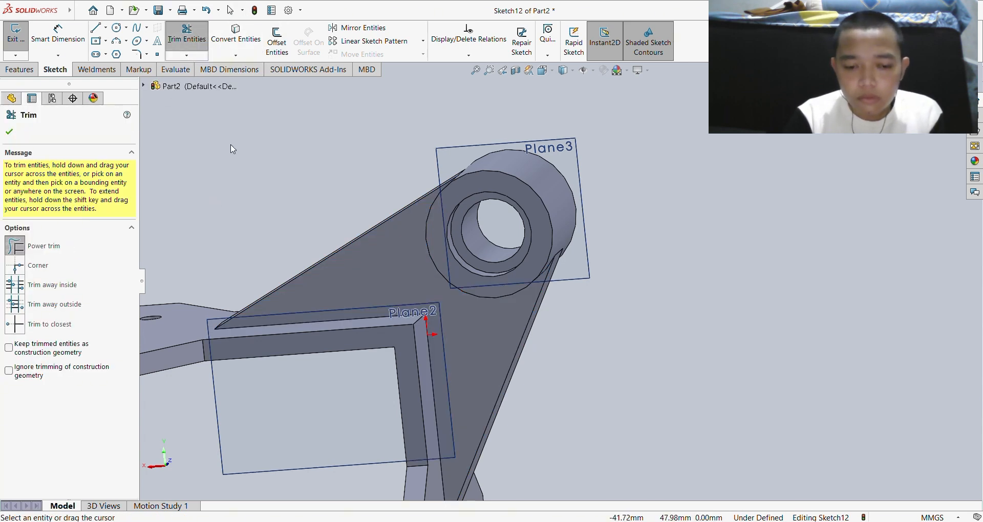
- Offset the web's steep sloped outer edge inward by 3 mm in the new sketch
{"action": "left_click", "coordinate": [277, 40]}
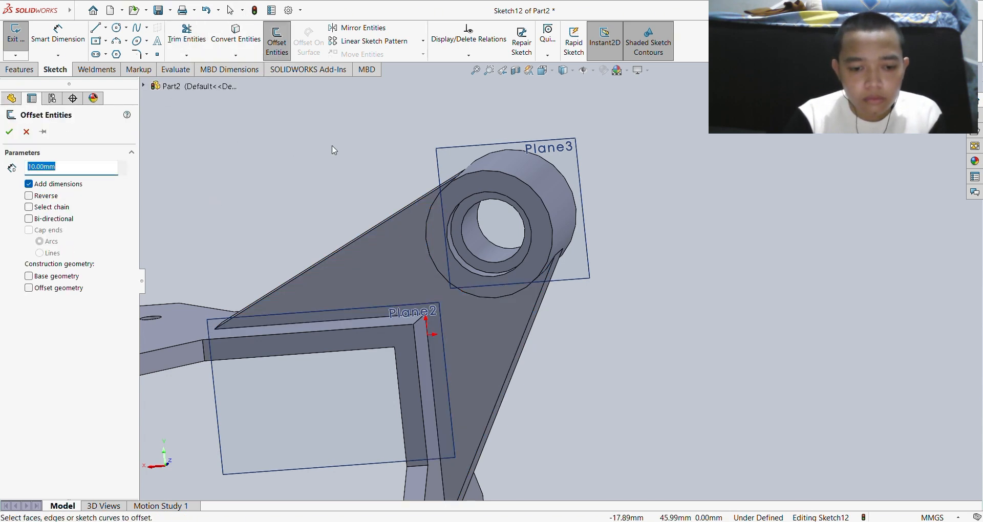
{"action": "left_click", "coordinate": [514, 357]}
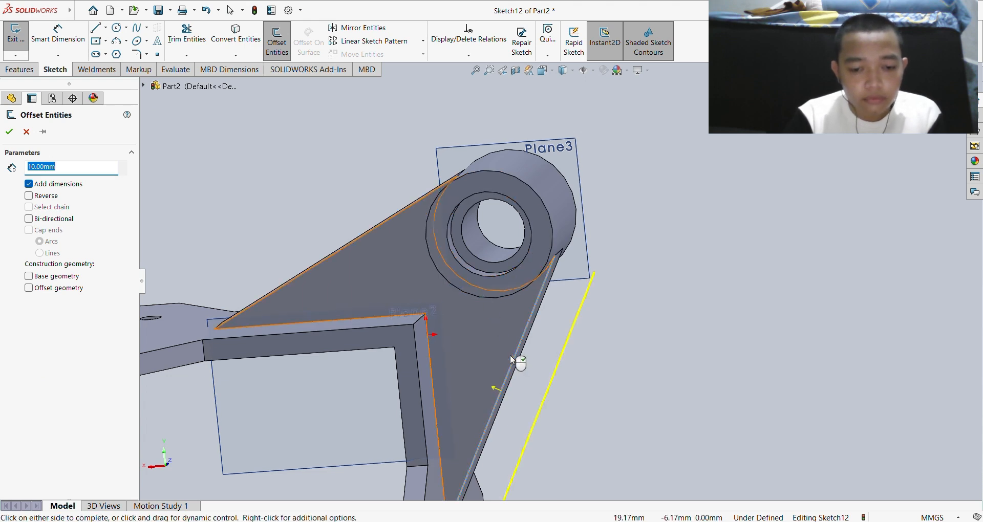
{"action": "type", "text": "3"}
{"action": "left_click", "coordinate": [478, 351]}
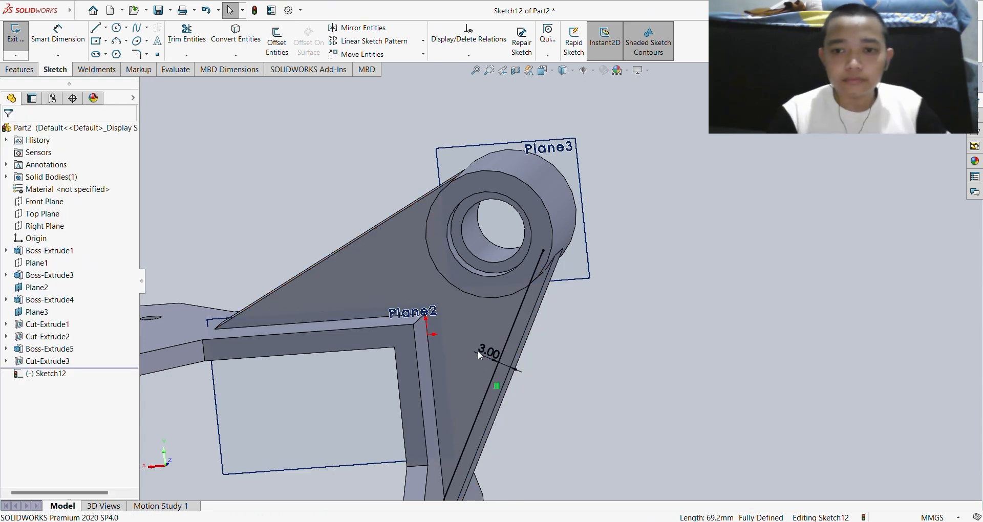
- Offset the web's long, shallow-sloped outer edge inward by 3 mm in the sketch
{"action": "left_click", "coordinate": [342, 248]}
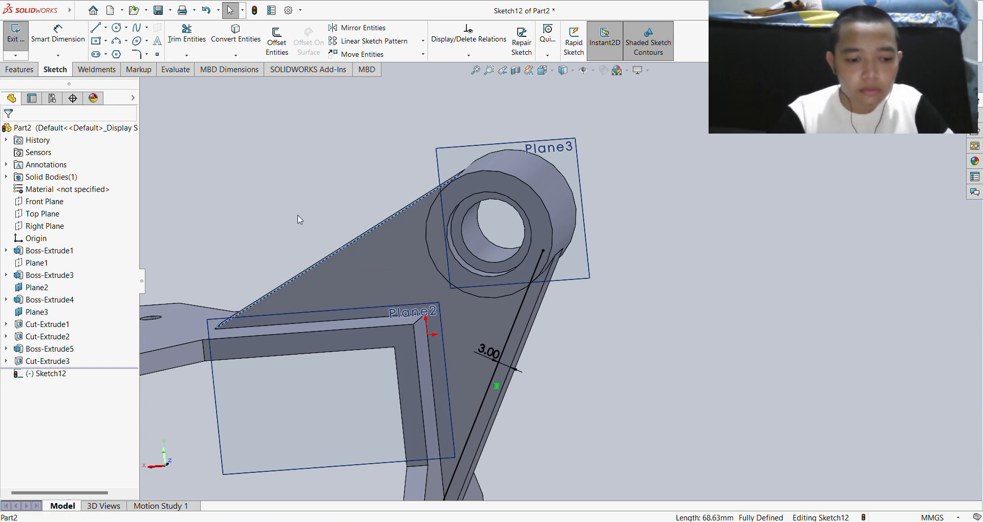
{"action": "scroll", "coordinate": [352, 278], "scroll_direction": "down", "scroll_amount": 5}
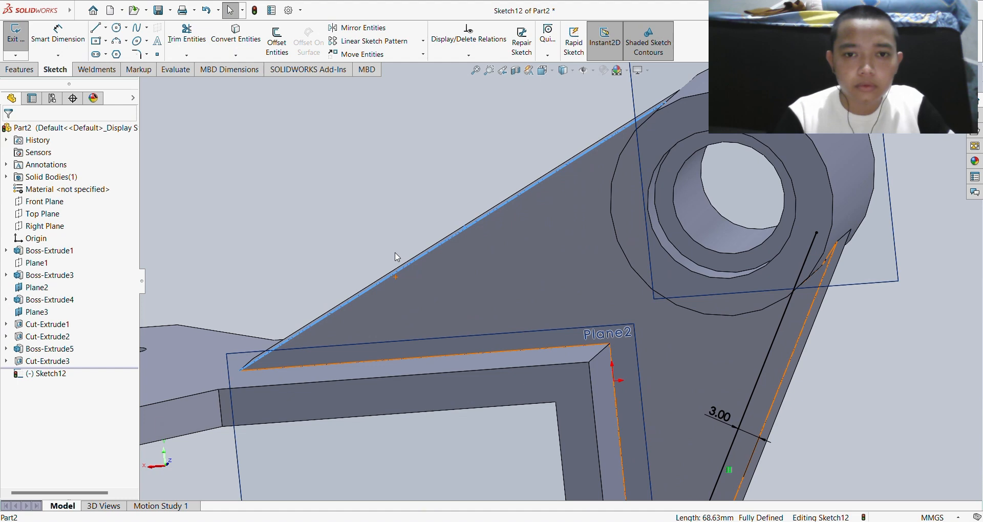
{"action": "left_click", "coordinate": [358, 131]}
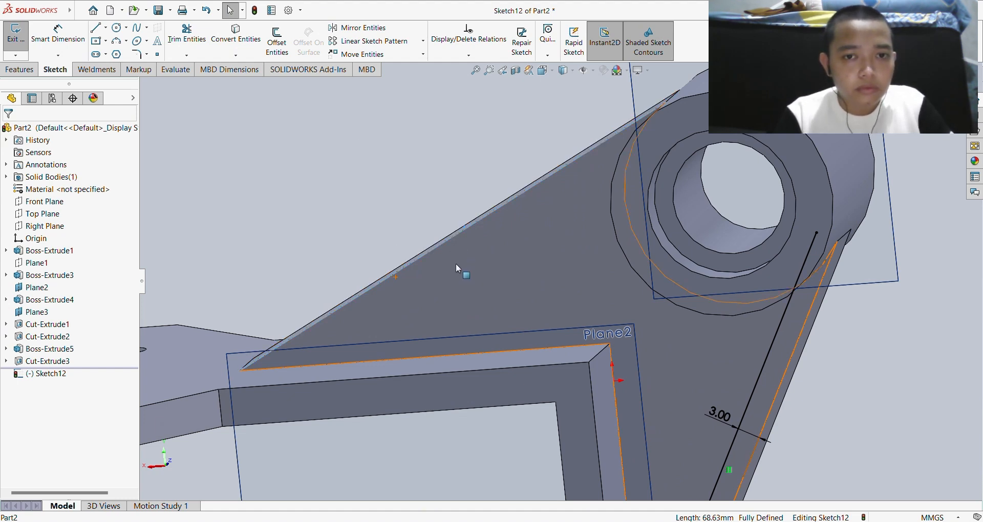
{"action": "left_click", "coordinate": [445, 291]}
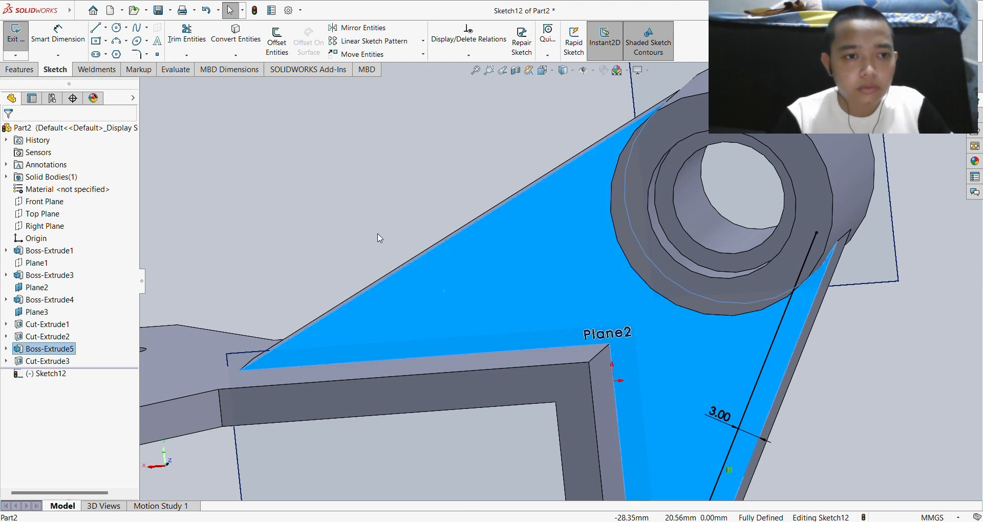
{"action": "left_click", "coordinate": [345, 223]}
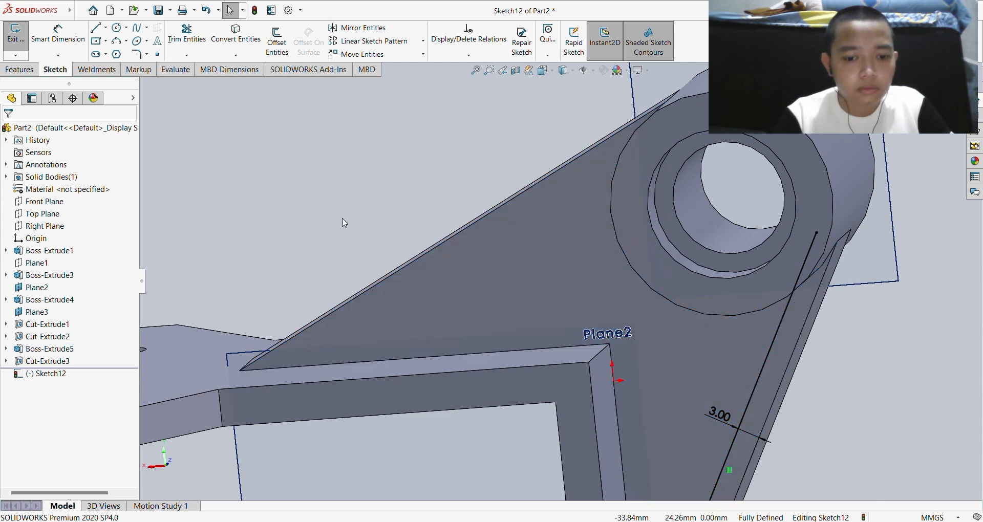
{"action": "left_click", "coordinate": [277, 41]}
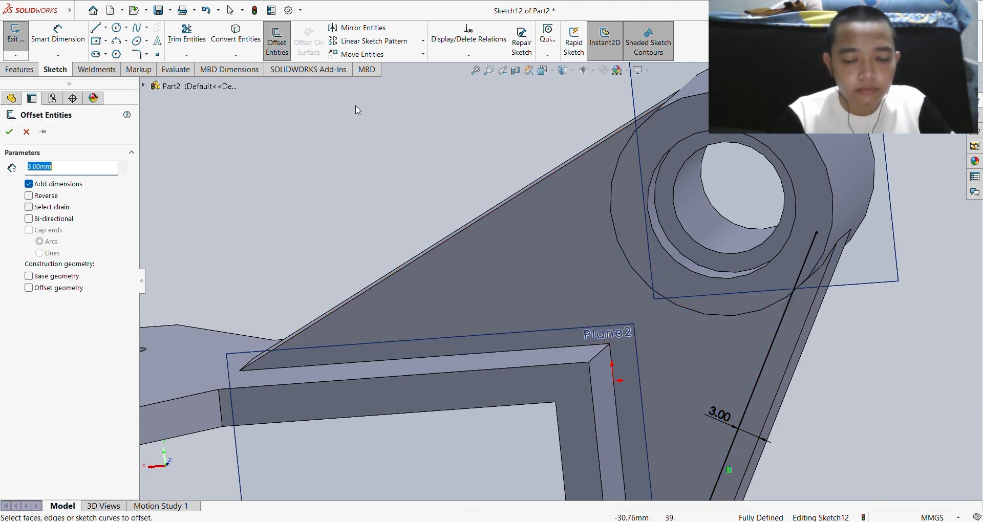
{"action": "left_click", "coordinate": [462, 230]}
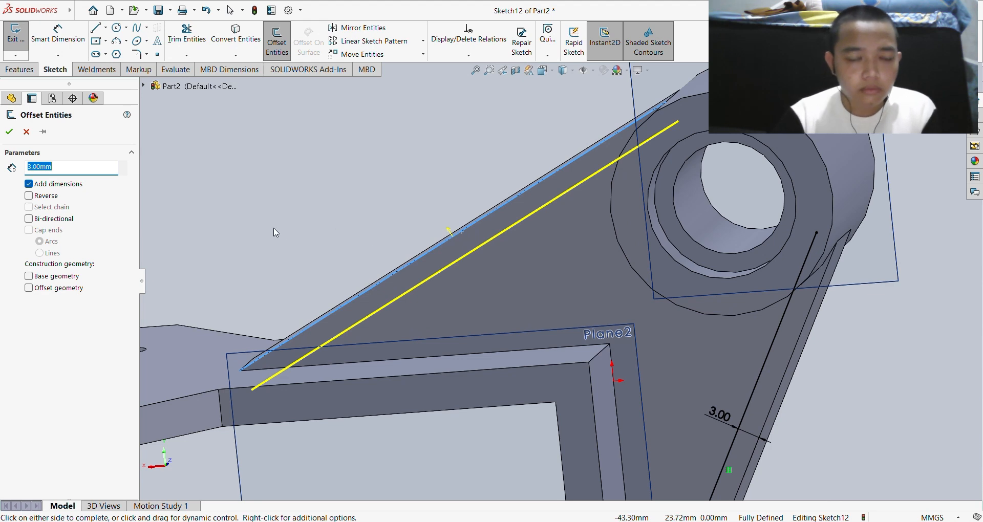
{"action": "left_click", "coordinate": [487, 280]}
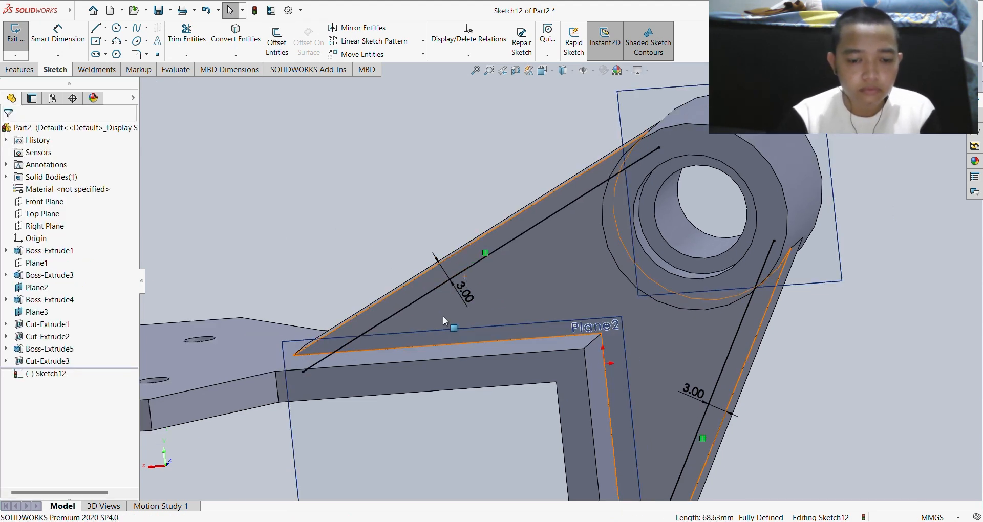
- Offset the web's horizontal inner edge by 3 mm into the web face
{"action": "left_click", "coordinate": [277, 41]}
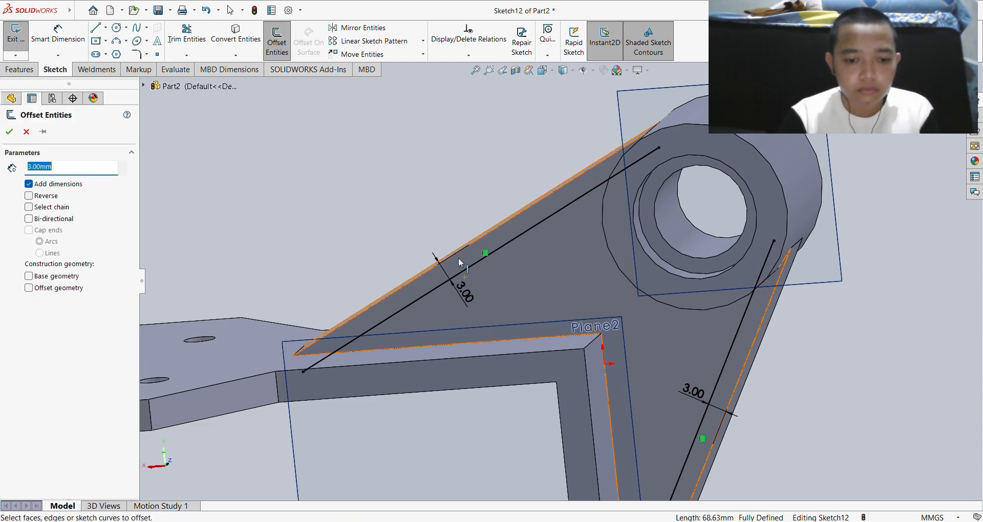
{"action": "left_click", "coordinate": [493, 341]}
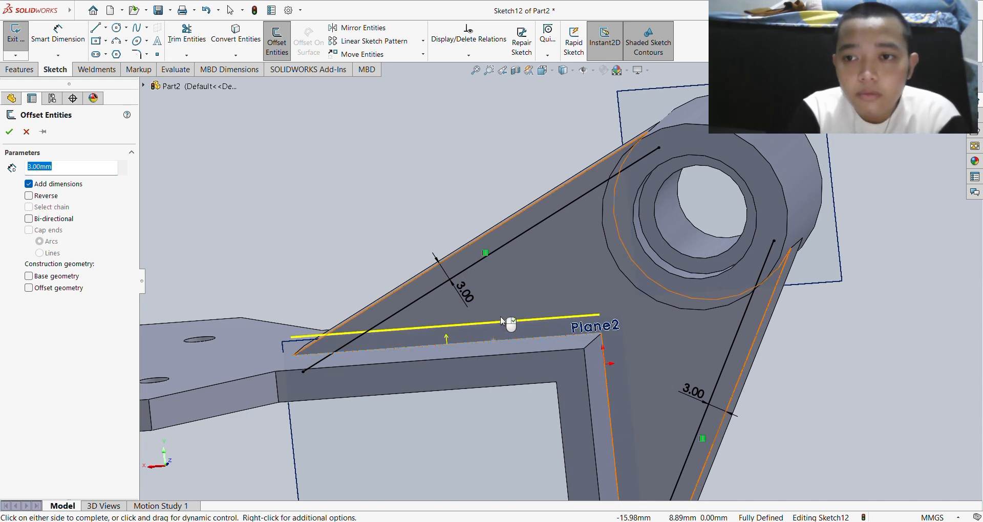
{"action": "left_click", "coordinate": [495, 332]}
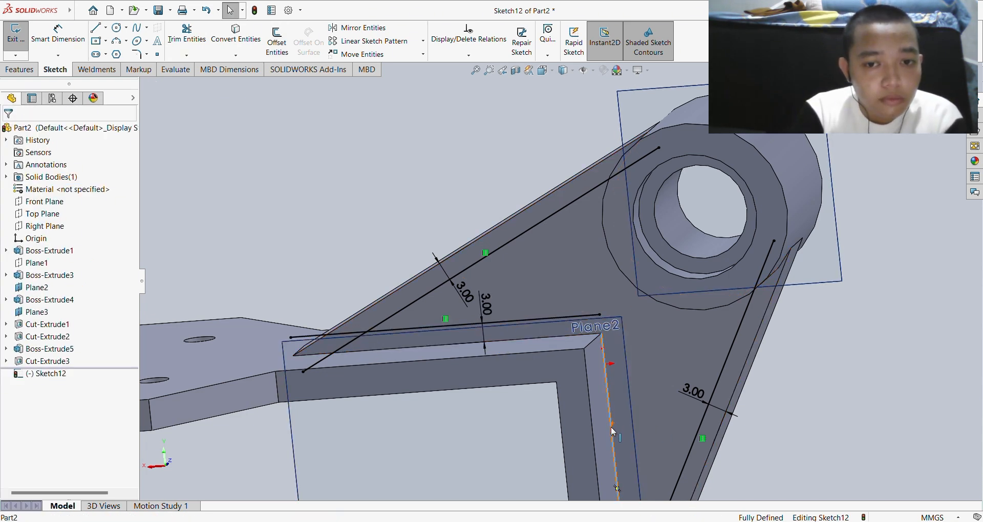
- Offset the web's vertical inner edge by 3 mm into the web face
{"action": "scroll", "coordinate": [630, 428], "scroll_direction": "down", "scroll_amount": 2}
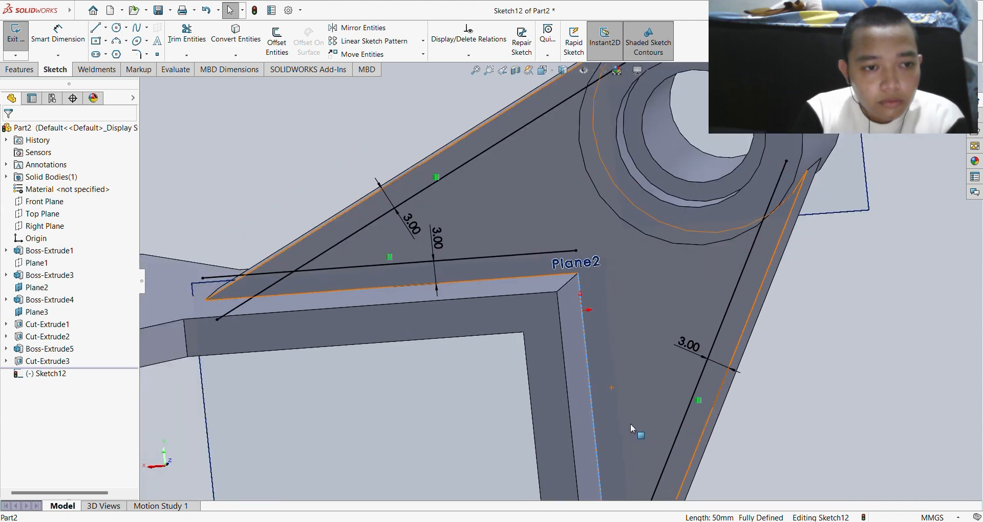
{"action": "scroll", "coordinate": [631, 425], "scroll_direction": "up", "scroll_amount": 1}
{"action": "left_click", "coordinate": [613, 386]}
{"action": "key", "text": "Escape"}
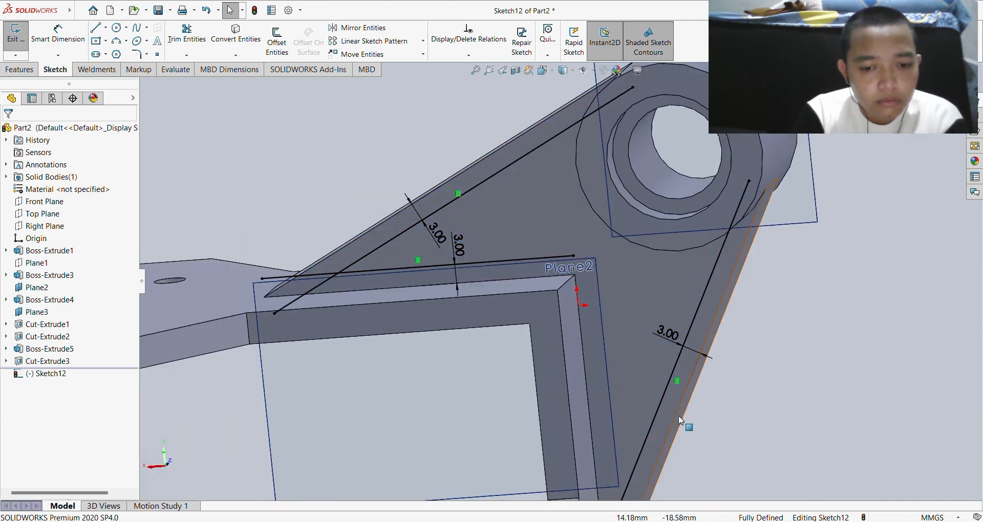
{"action": "left_click", "coordinate": [277, 41]}
{"action": "left_click", "coordinate": [590, 404]}
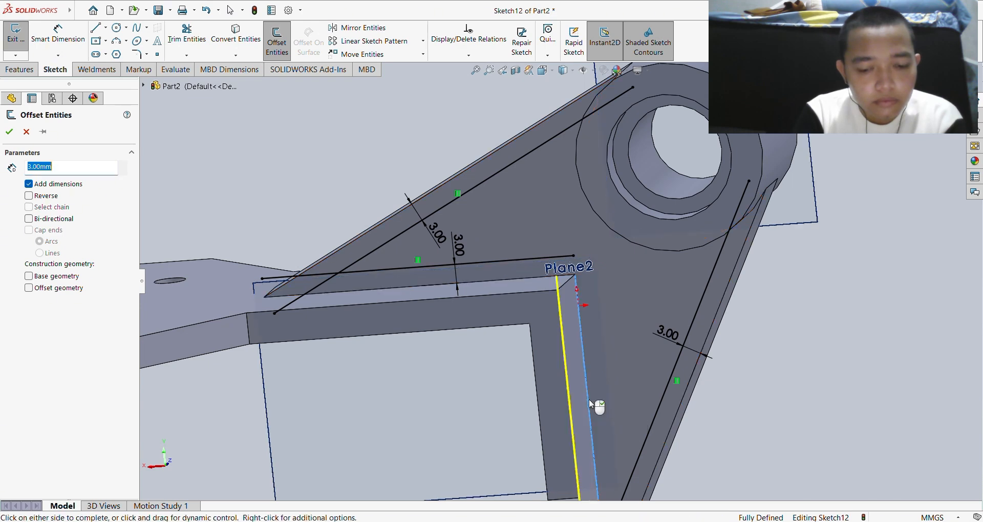
{"action": "left_click", "coordinate": [602, 395]}
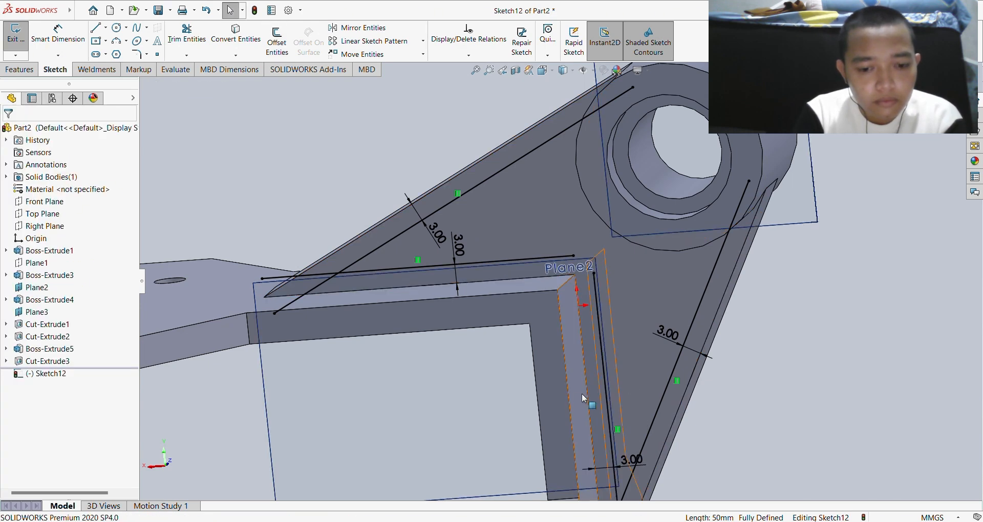
- Offset the hub's outer circular edge outward by 10 mm to form a circle crossing the inset lines
{"action": "scroll", "coordinate": [607, 280], "scroll_direction": "up", "scroll_amount": 2}
{"action": "scroll", "coordinate": [607, 273], "scroll_direction": "down", "scroll_amount": 2}
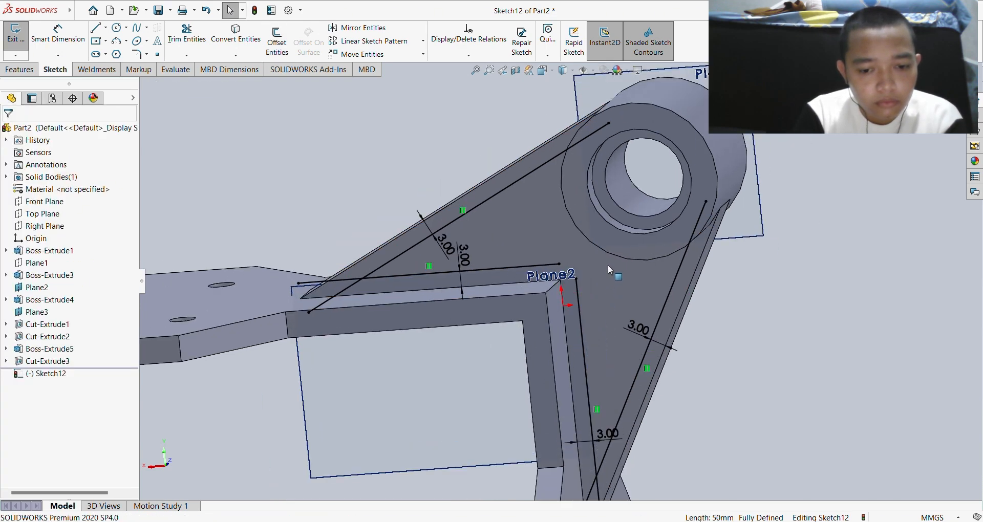
{"action": "left_click", "coordinate": [277, 41]}
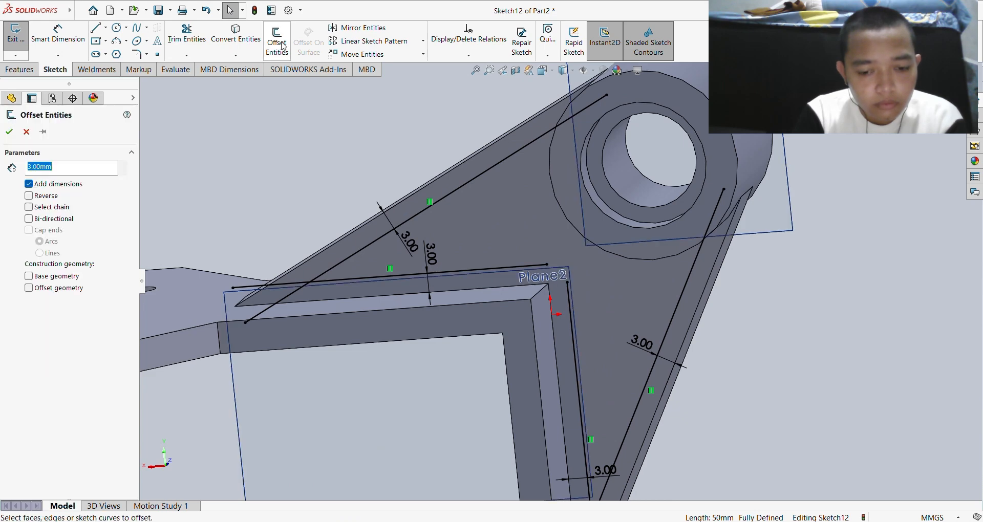
{"action": "left_click", "coordinate": [618, 257]}
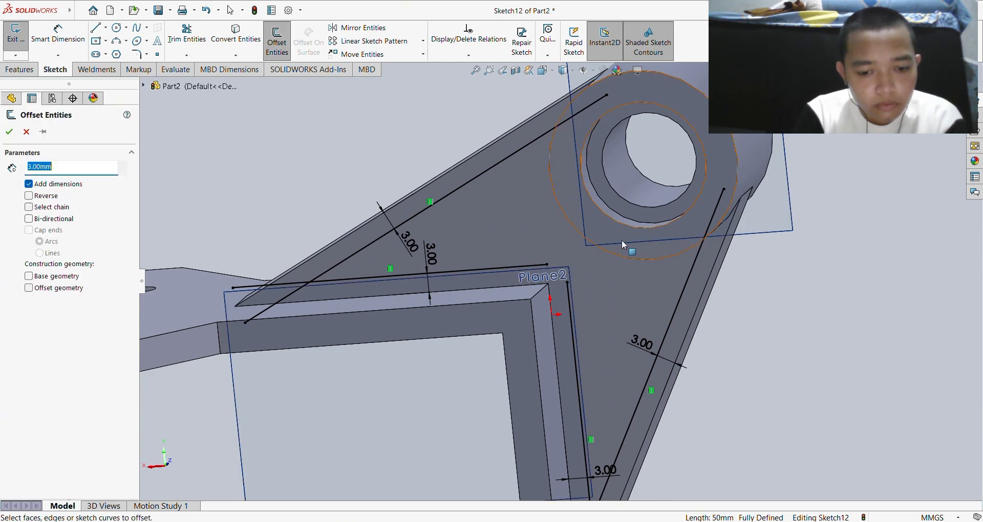
{"action": "middle_click_drag", "start_coordinate": [619, 260], "coordinate": [644, 236]}
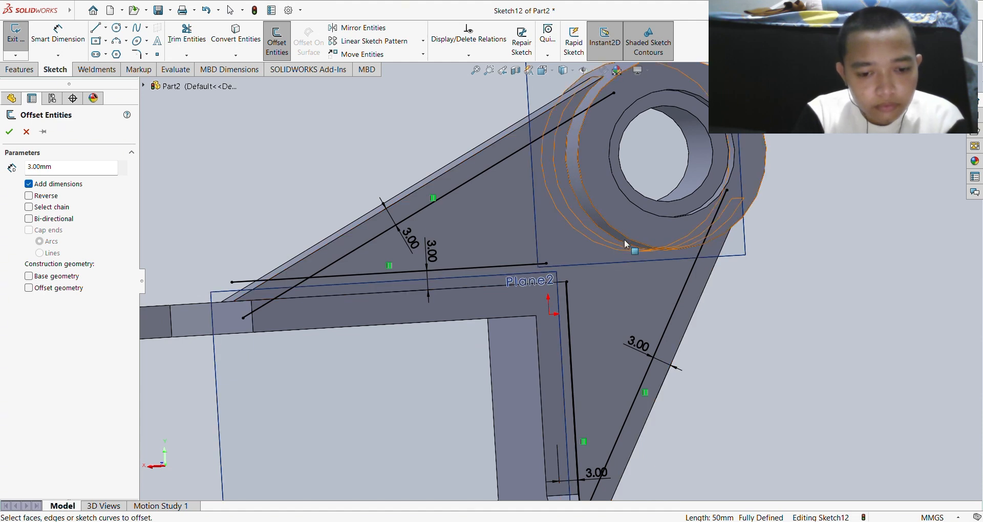
{"action": "middle_click_drag", "start_coordinate": [625, 240], "coordinate": [639, 255]}
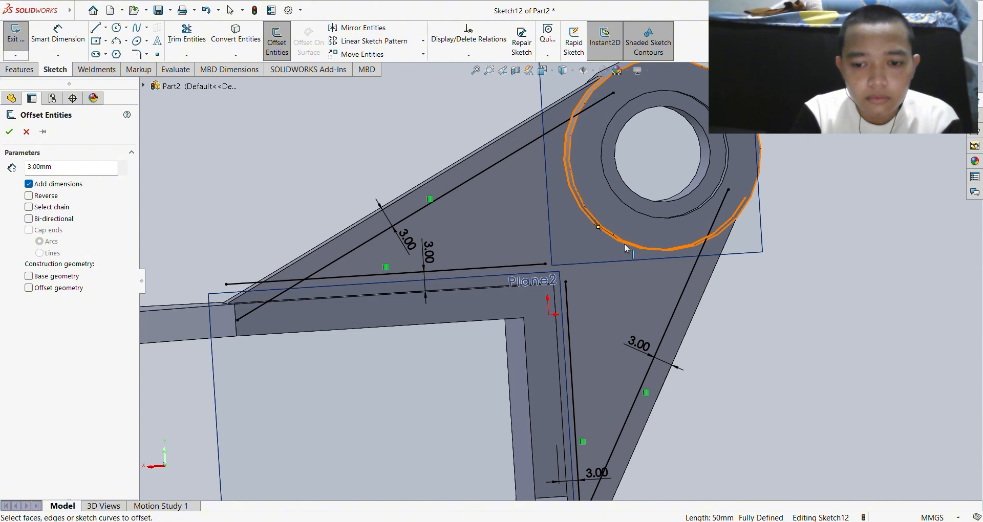
{"action": "middle_click_drag", "start_coordinate": [683, 201], "coordinate": [675, 219]}
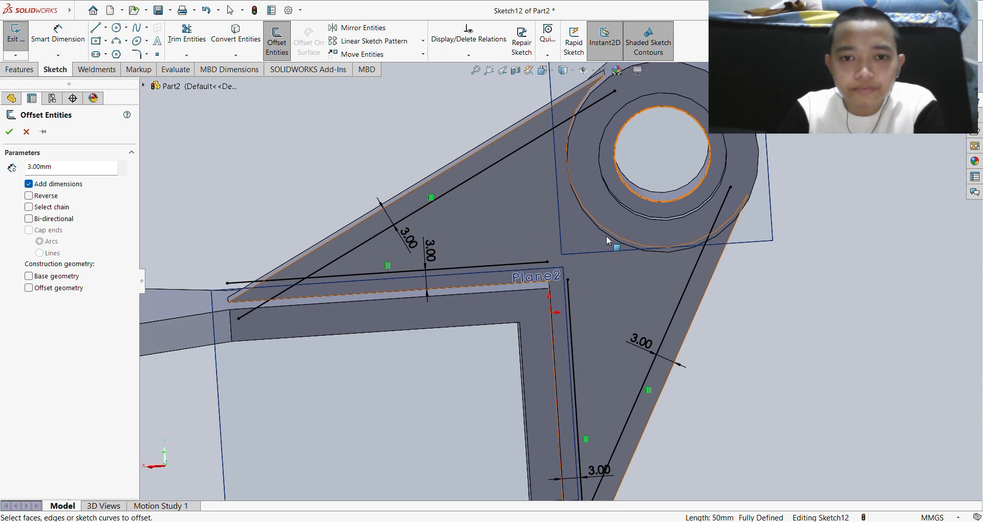
{"action": "left_click", "coordinate": [606, 234]}
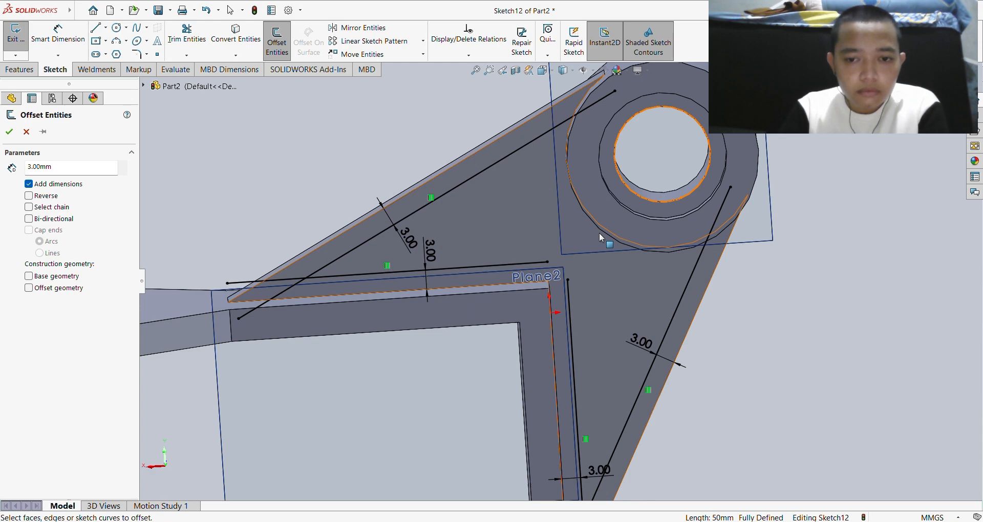
{"action": "scroll", "coordinate": [599, 235], "scroll_direction": "down", "scroll_amount": 5}
{"action": "scroll", "coordinate": [589, 240], "scroll_direction": "down", "scroll_amount": 5}
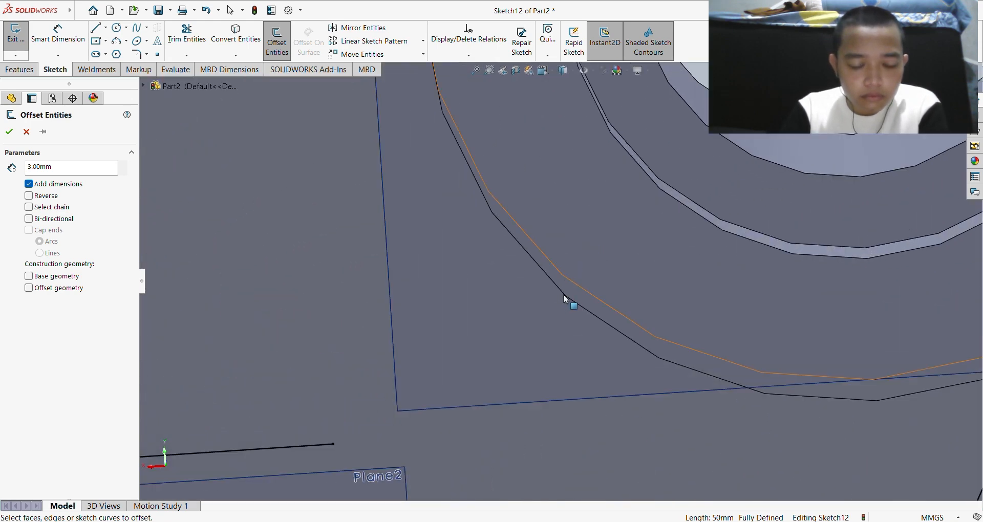
{"action": "left_click", "coordinate": [564, 294]}
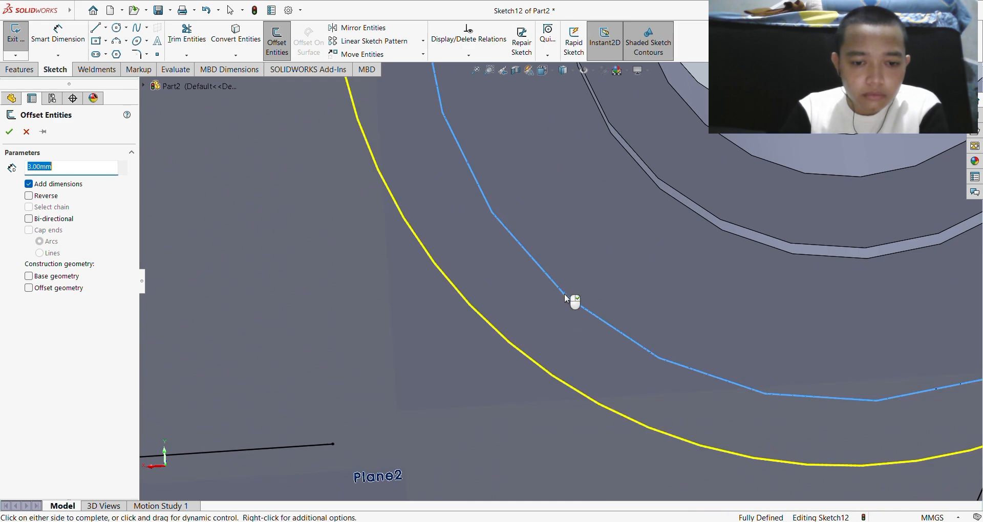
{"action": "scroll", "coordinate": [564, 293], "scroll_direction": "up", "scroll_amount": 5}
{"action": "scroll", "coordinate": [572, 282], "scroll_direction": "up", "scroll_amount": 2}
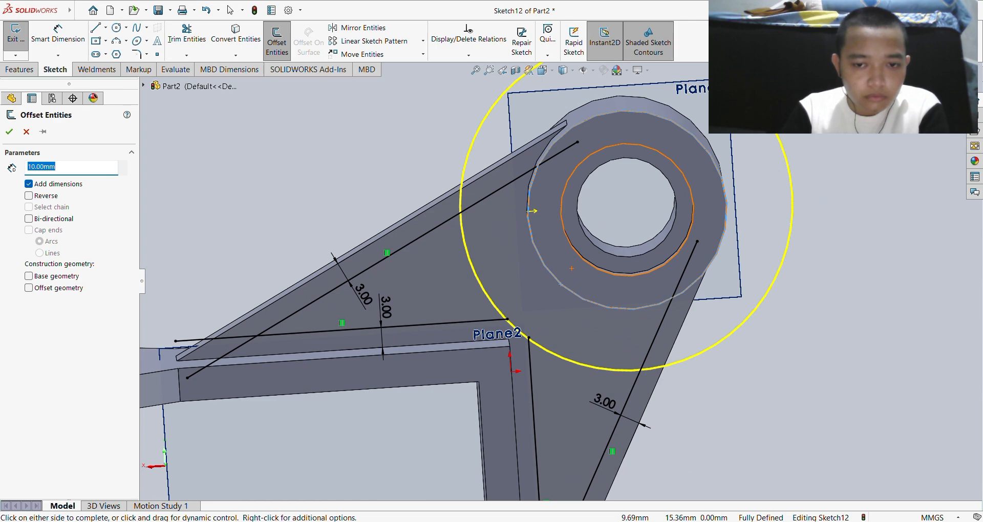
{"action": "scroll", "coordinate": [594, 238], "scroll_direction": "up", "scroll_amount": 3}
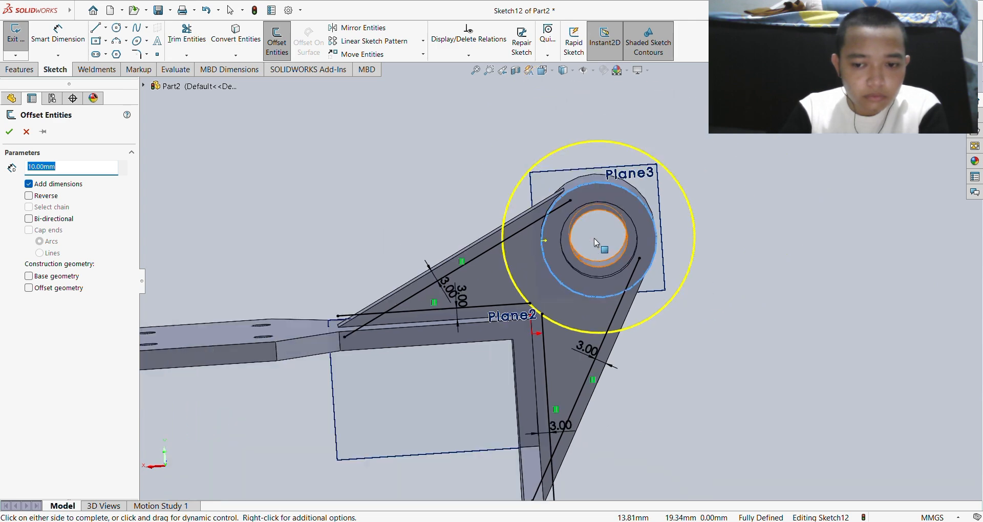
{"action": "left_click", "coordinate": [10, 131]}
- Trim the overshooting ends of the sloped and horizontal inset lines at the web's far shallow corner
{"action": "left_click", "coordinate": [186, 37]}
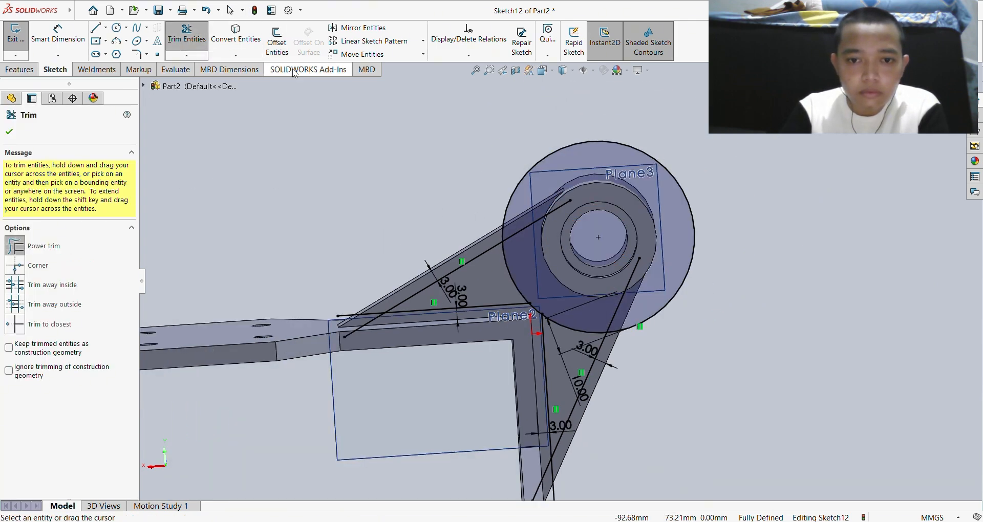
{"action": "scroll", "coordinate": [474, 217], "scroll_direction": "up", "scroll_amount": 2}
{"action": "scroll", "coordinate": [480, 211], "scroll_direction": "down", "scroll_amount": 3}
{"action": "scroll", "coordinate": [478, 220], "scroll_direction": "up", "scroll_amount": 2}
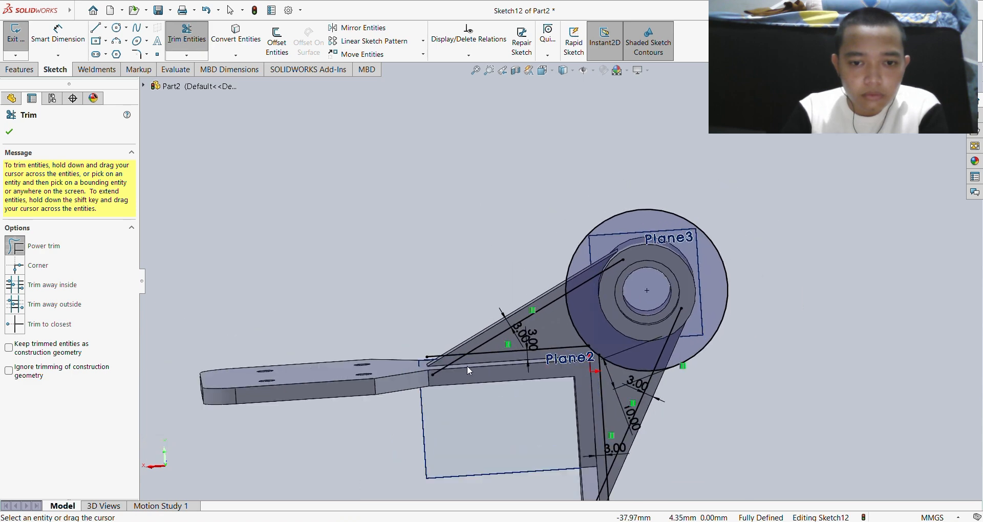
{"action": "scroll", "coordinate": [470, 371], "scroll_direction": "up", "scroll_amount": 2}
{"action": "scroll", "coordinate": [524, 330], "scroll_direction": "down", "scroll_amount": 8}
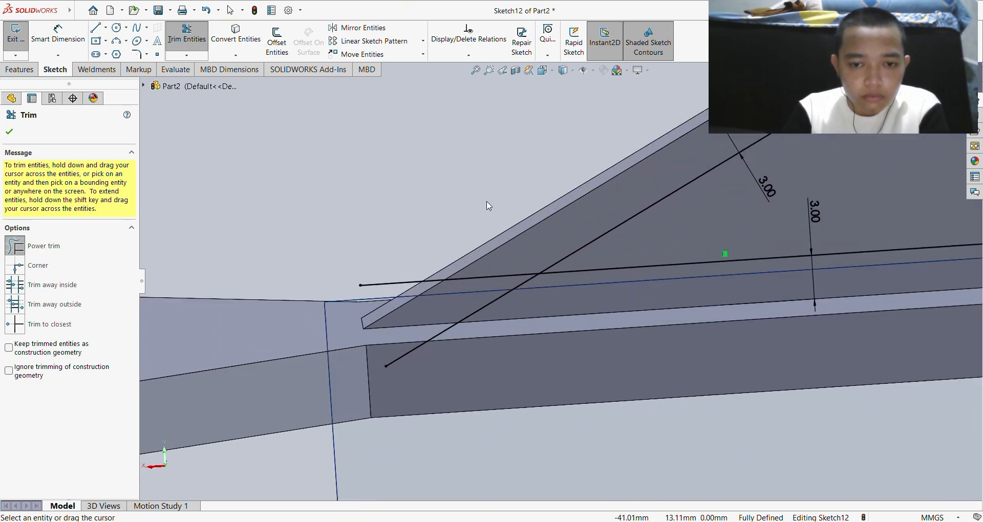
{"action": "left_click_drag", "start_coordinate": [505, 258], "coordinate": [525, 300]}
- Trim the overshooting ends of the vertical and steep inset lines at the web's lower corner
{"action": "scroll", "coordinate": [661, 281], "scroll_direction": "up", "scroll_amount": 3}
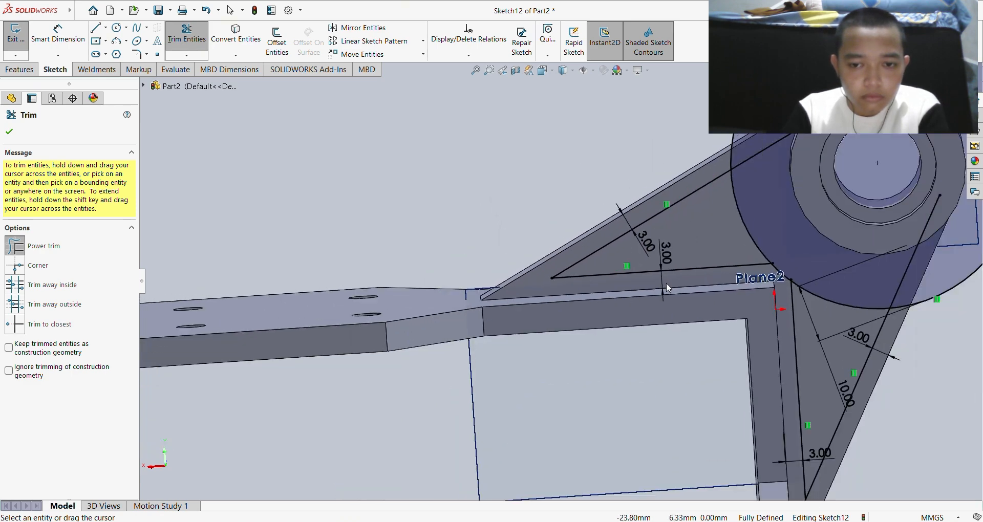
{"action": "scroll", "coordinate": [715, 300], "scroll_direction": "up", "scroll_amount": 3}
{"action": "scroll", "coordinate": [718, 299], "scroll_direction": "down", "scroll_amount": 2}
{"action": "scroll", "coordinate": [717, 302], "scroll_direction": "up", "scroll_amount": 3}
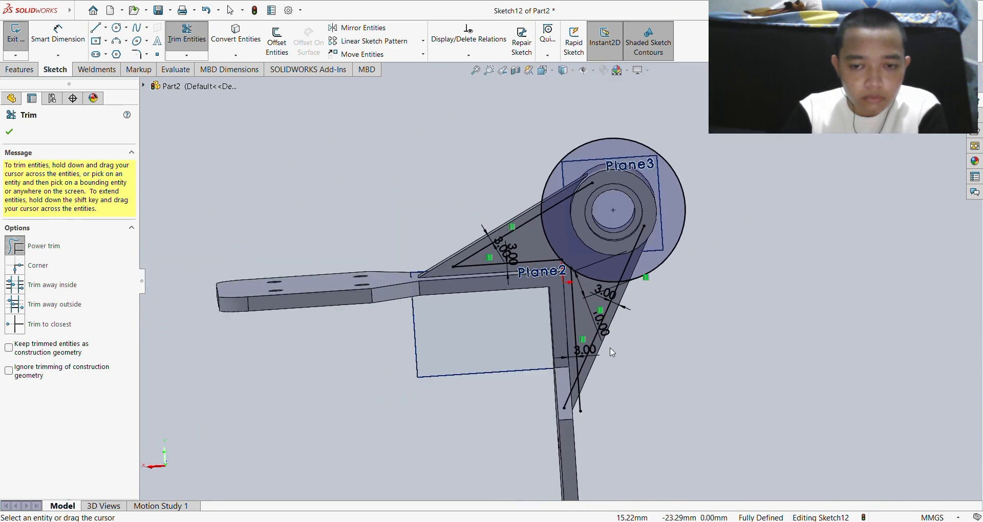
{"action": "scroll", "coordinate": [613, 353], "scroll_direction": "down", "scroll_amount": 5}
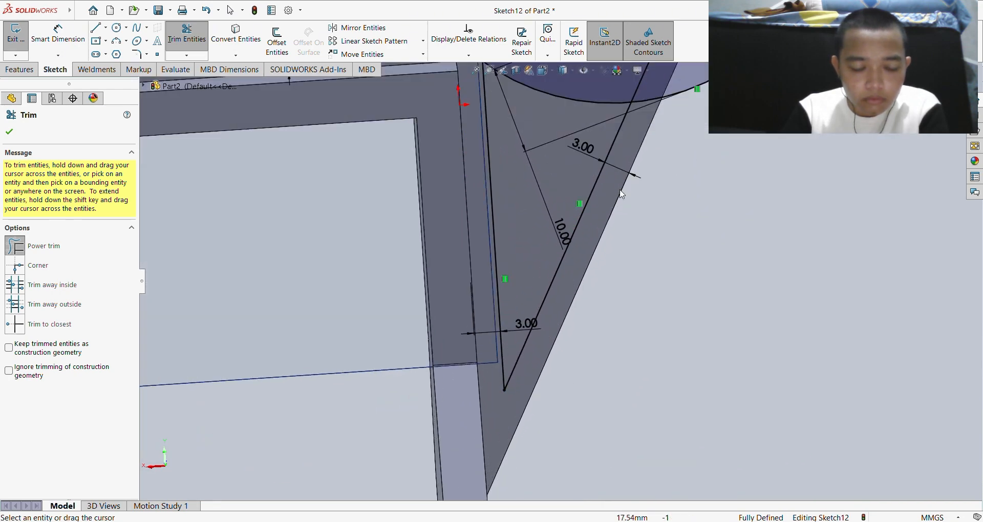
- Trim away the offset circle's segment between the horizontal and vertical inset lines near the web's inner corner
{"action": "scroll", "coordinate": [566, 183], "scroll_direction": "up", "scroll_amount": 3}
{"action": "scroll", "coordinate": [518, 159], "scroll_direction": "down", "scroll_amount": 8}
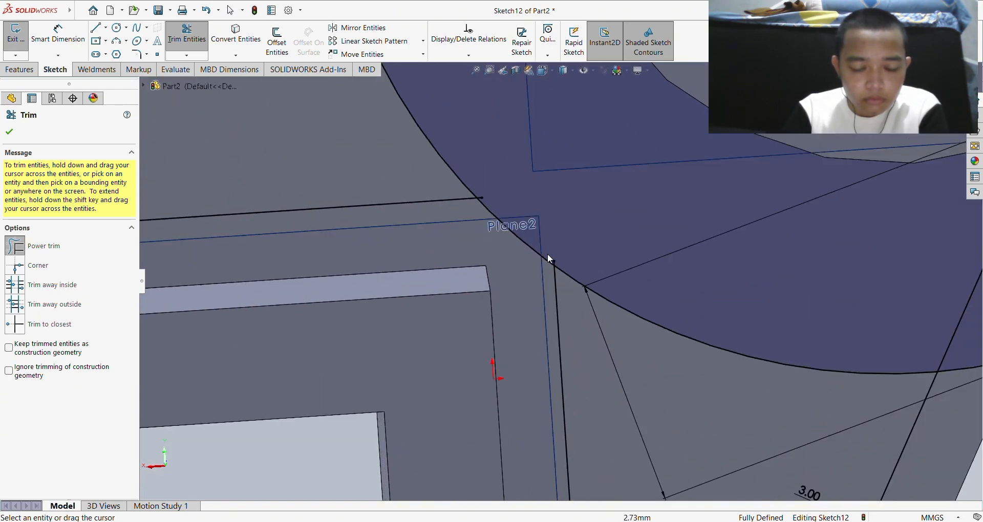
{"action": "scroll", "coordinate": [547, 253], "scroll_direction": "up", "scroll_amount": 3}
{"action": "scroll", "coordinate": [549, 245], "scroll_direction": "down", "scroll_amount": 2}
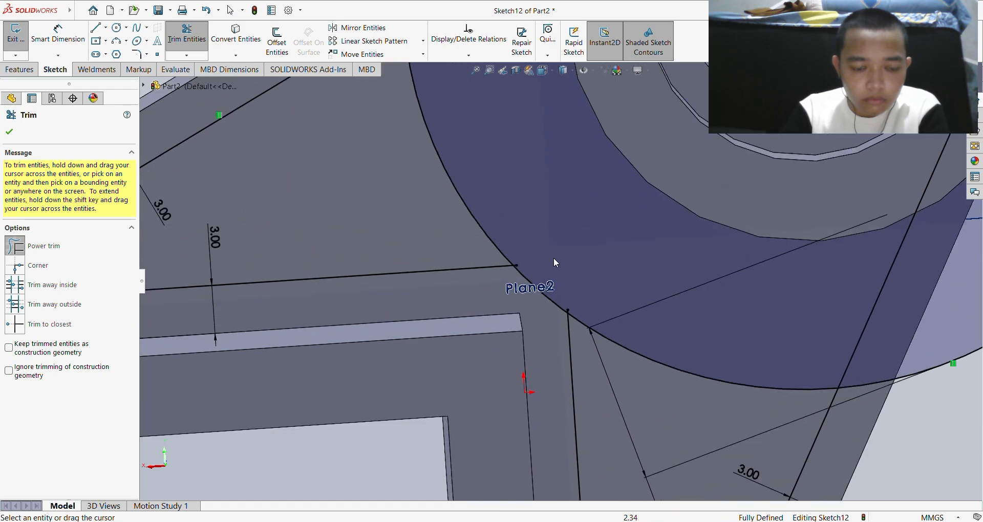
{"action": "scroll", "coordinate": [537, 291], "scroll_direction": "up", "scroll_amount": 5}
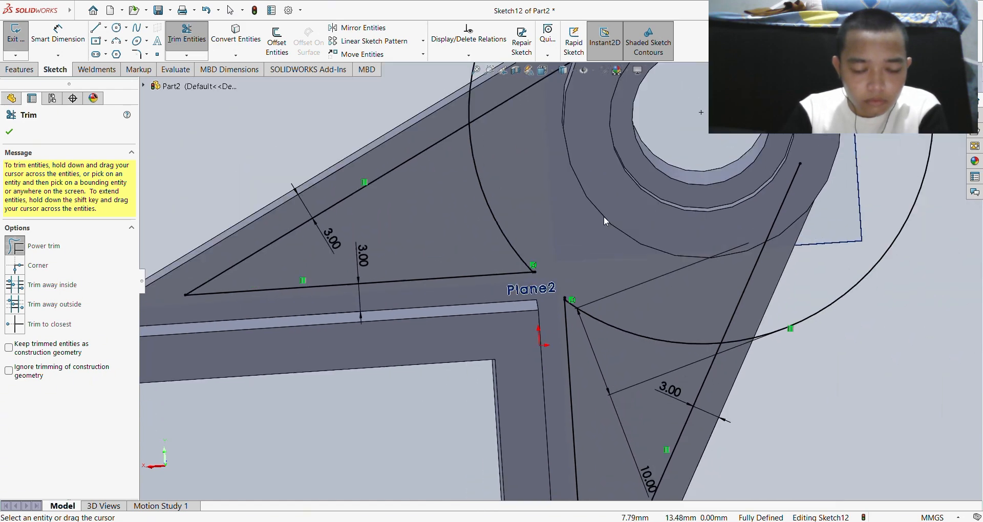
- Trim away the offset circle's outer portion, keeping only the two arcs between the inset lines inside the web
{"action": "scroll", "coordinate": [710, 137], "scroll_direction": "up", "scroll_amount": 3}
{"action": "scroll", "coordinate": [706, 144], "scroll_direction": "down", "scroll_amount": 4}
{"action": "scroll", "coordinate": [701, 164], "scroll_direction": "up", "scroll_amount": 3}
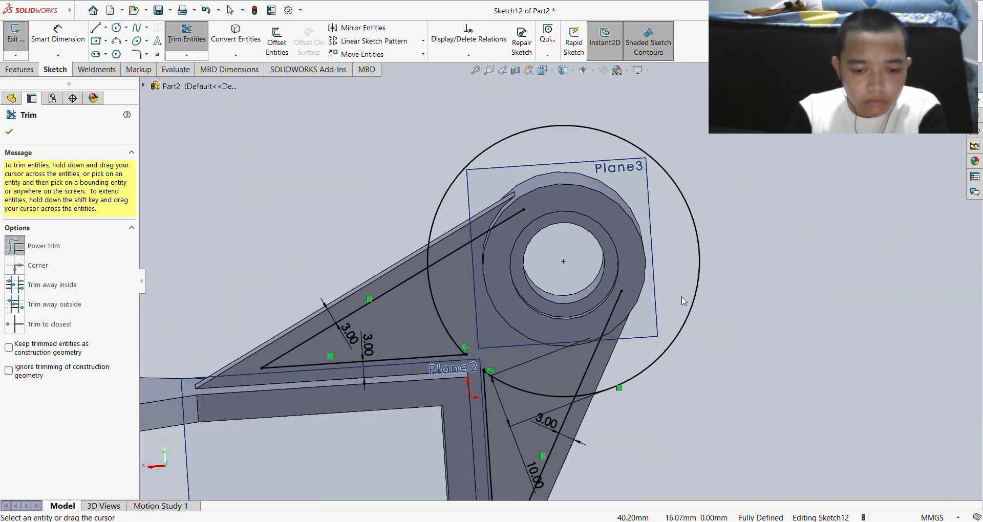
{"action": "scroll", "coordinate": [671, 281], "scroll_direction": "down", "scroll_amount": 1}
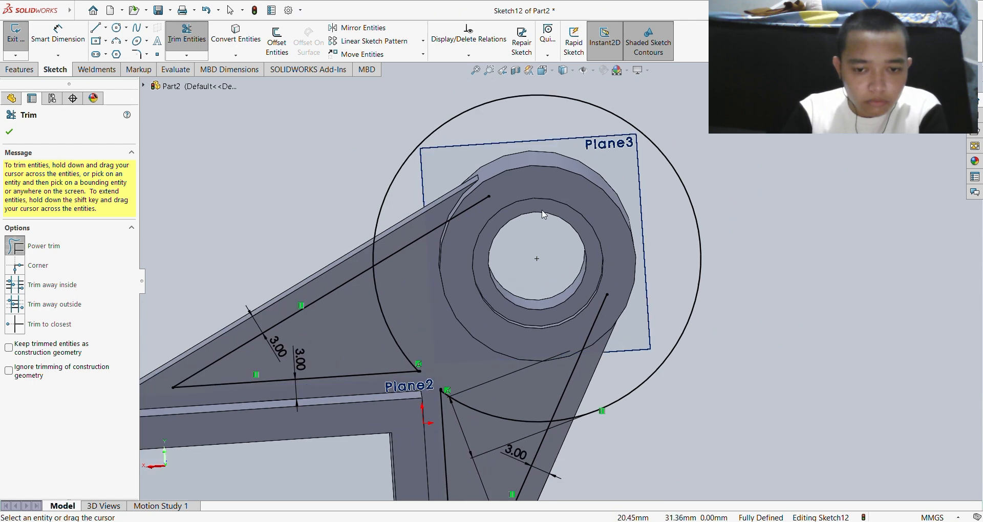
{"action": "scroll", "coordinate": [422, 238], "scroll_direction": "down", "scroll_amount": 2}
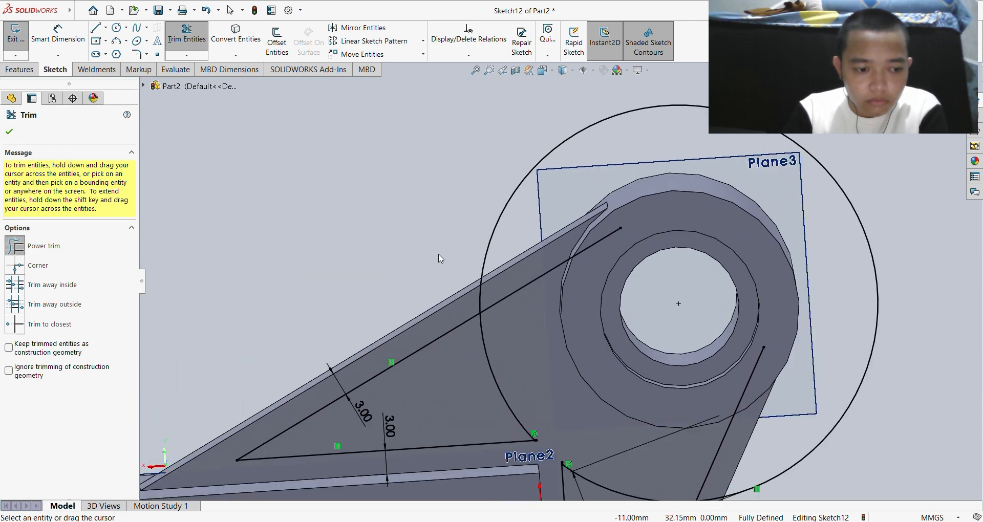
{"action": "left_click_drag", "start_coordinate": [487, 255], "coordinate": [501, 254]}
{"action": "scroll", "coordinate": [686, 358], "scroll_direction": "up", "scroll_amount": 4}
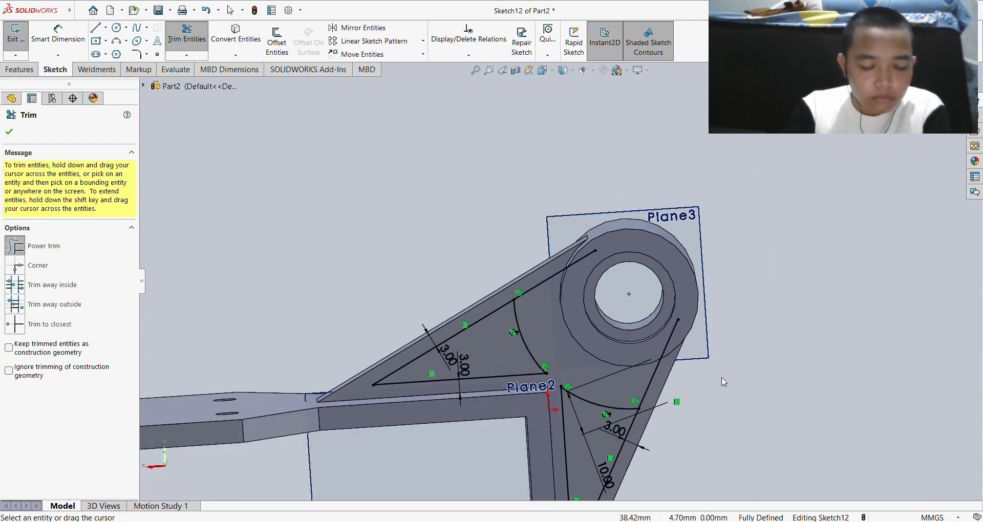
{"action": "scroll", "coordinate": [715, 389], "scroll_direction": "down", "scroll_amount": 1}
{"action": "scroll", "coordinate": [521, 318], "scroll_direction": "down", "scroll_amount": 2}
{"action": "scroll", "coordinate": [522, 318], "scroll_direction": "up", "scroll_amount": 1}
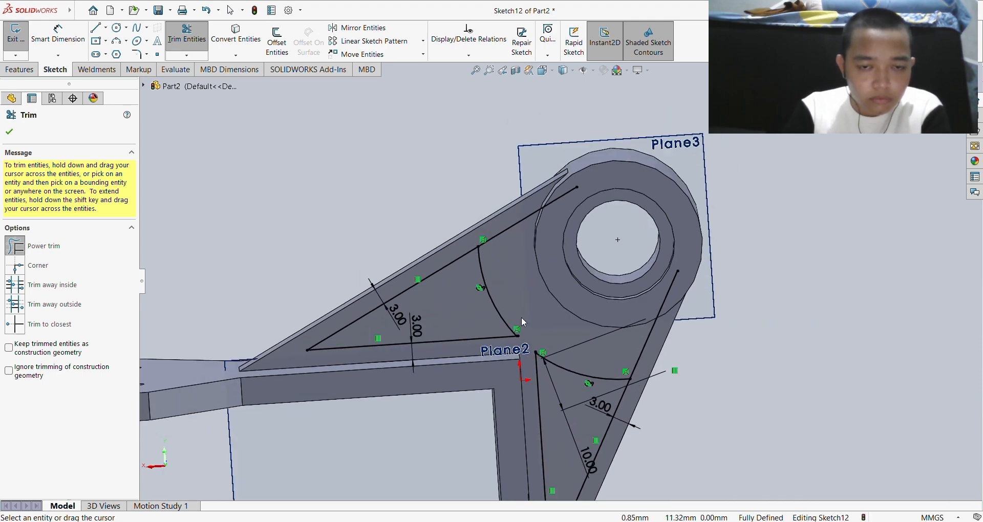
{"action": "scroll", "coordinate": [521, 318], "scroll_direction": "down", "scroll_amount": 2}
{"action": "scroll", "coordinate": [521, 318], "scroll_direction": "up", "scroll_amount": 3}
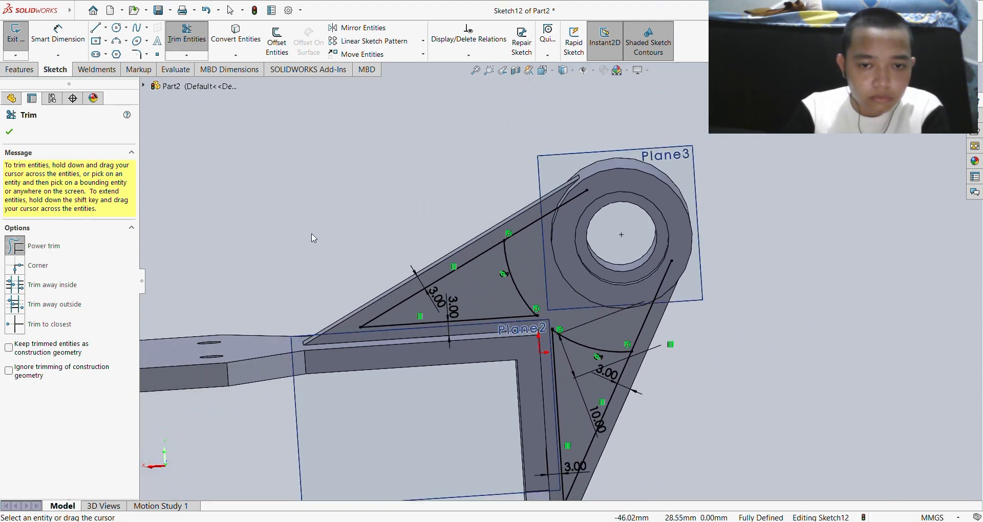
{"action": "left_click", "coordinate": [9, 132]}
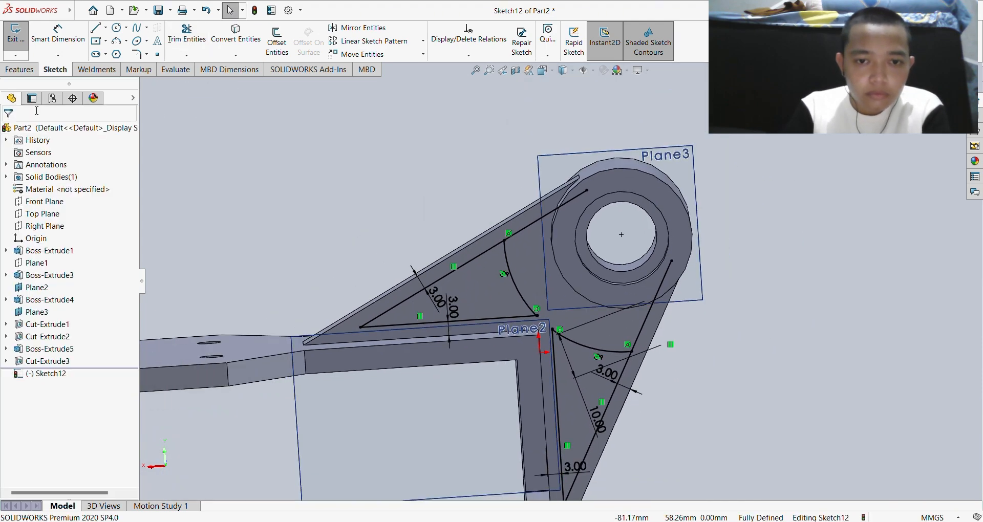
{"action": "left_click", "coordinate": [20, 70]}
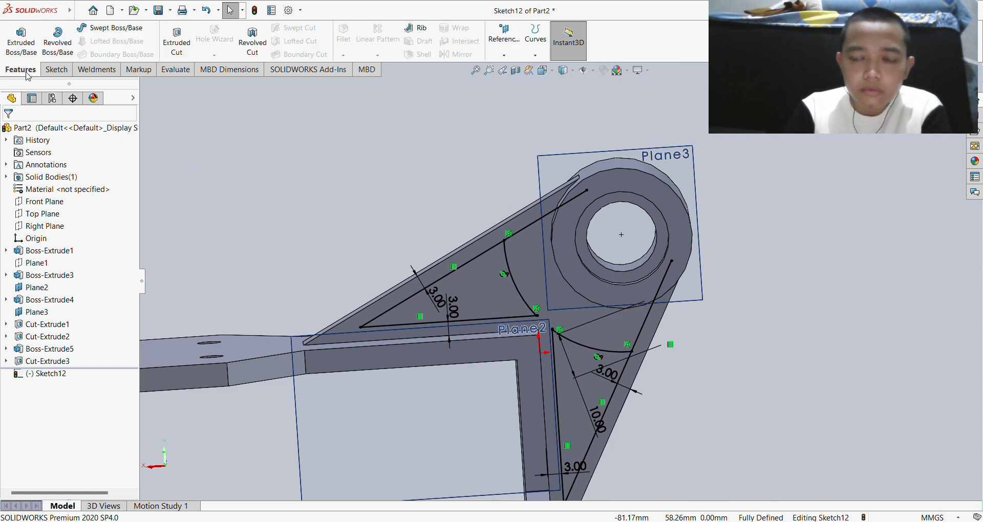
{"action": "left_click", "coordinate": [163, 37]}
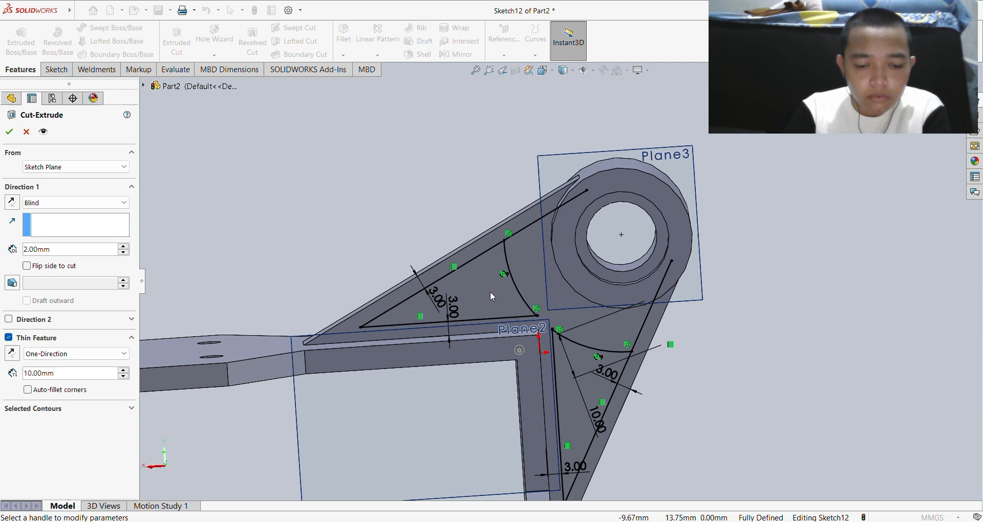
{"action": "scroll", "coordinate": [486, 292], "scroll_direction": "up", "scroll_amount": 2}
{"action": "scroll", "coordinate": [491, 287], "scroll_direction": "down", "scroll_amount": 1}
{"action": "left_click", "coordinate": [526, 294]}
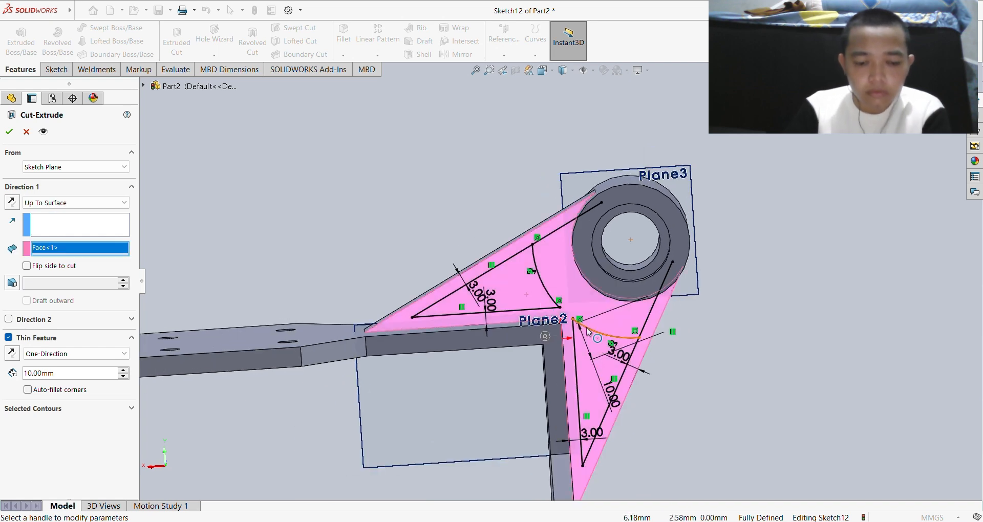
{"action": "left_click", "coordinate": [524, 288]}
{"action": "left_click", "coordinate": [519, 285]}
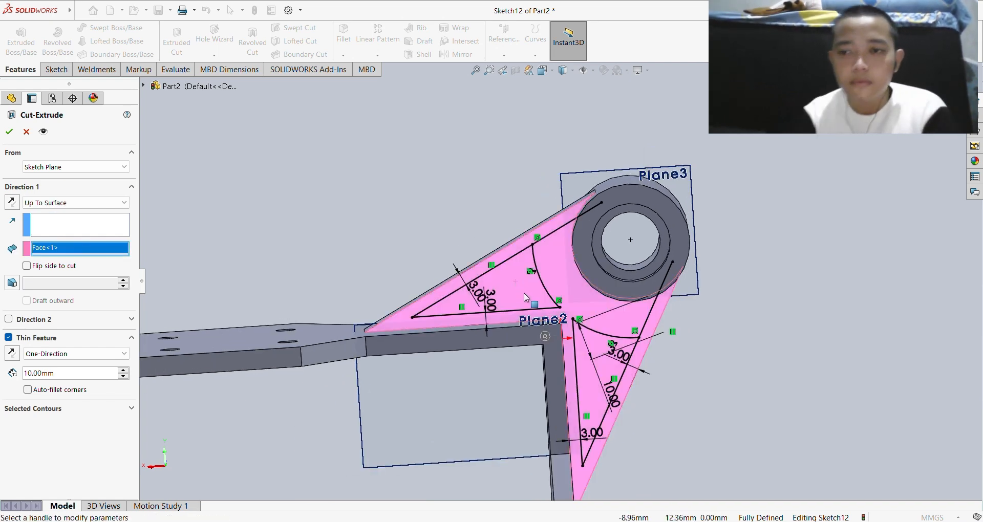
{"action": "left_click", "coordinate": [524, 291]}
{"action": "left_click", "coordinate": [526, 286]}
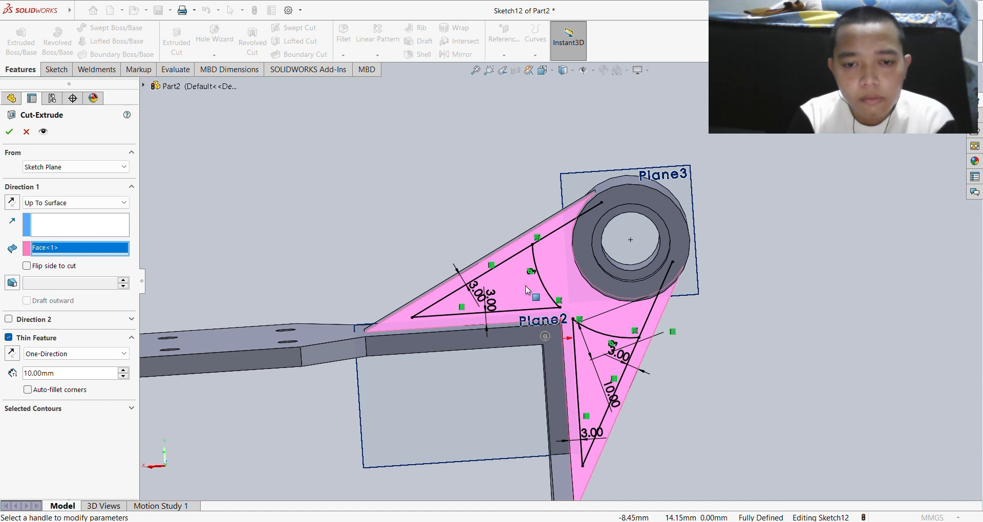
{"action": "left_click", "coordinate": [524, 286]}
{"action": "left_click", "coordinate": [521, 284]}
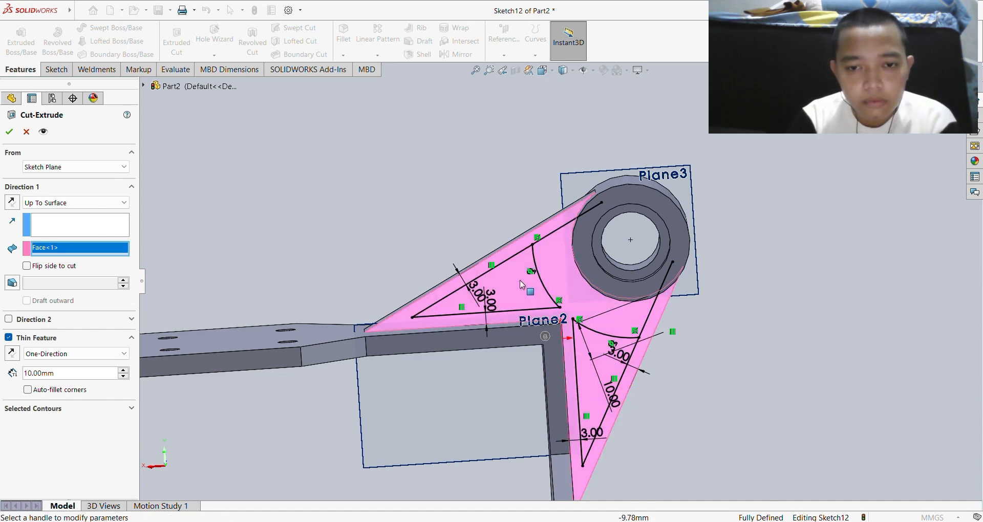
{"action": "left_click", "coordinate": [521, 281]}
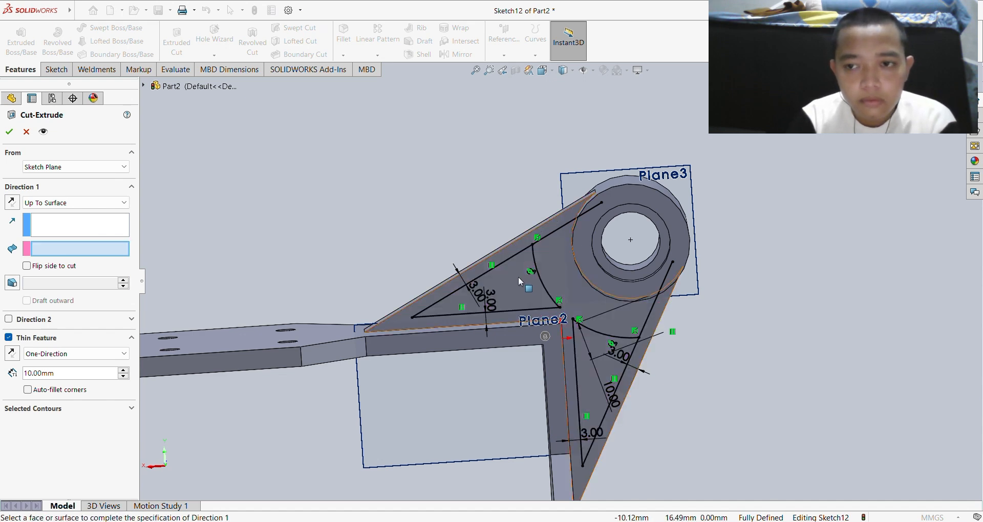
{"action": "left_click", "coordinate": [25, 133]}
- Trim the ends of the sloped and steep inset lines that extend past the arcs toward the hub
{"action": "left_click", "coordinate": [57, 69]}
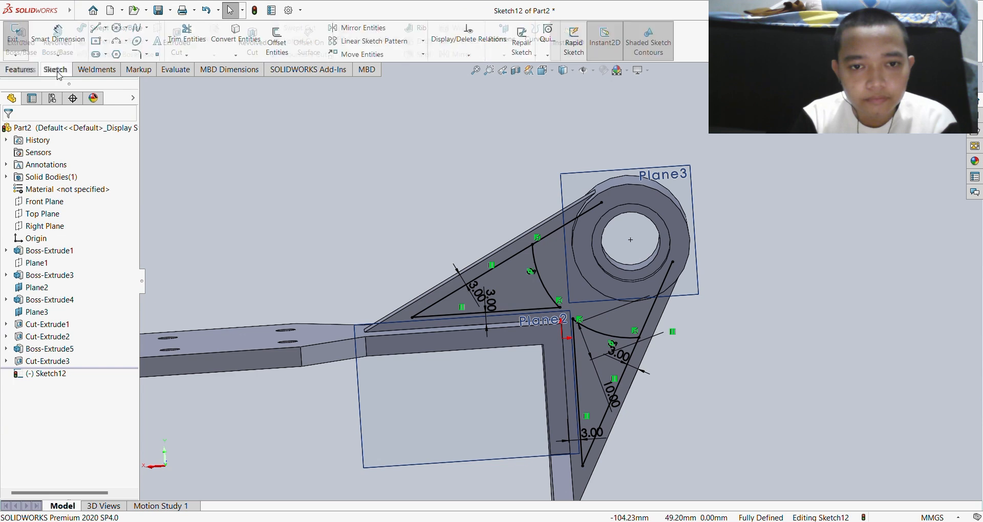
{"action": "left_click", "coordinate": [187, 40]}
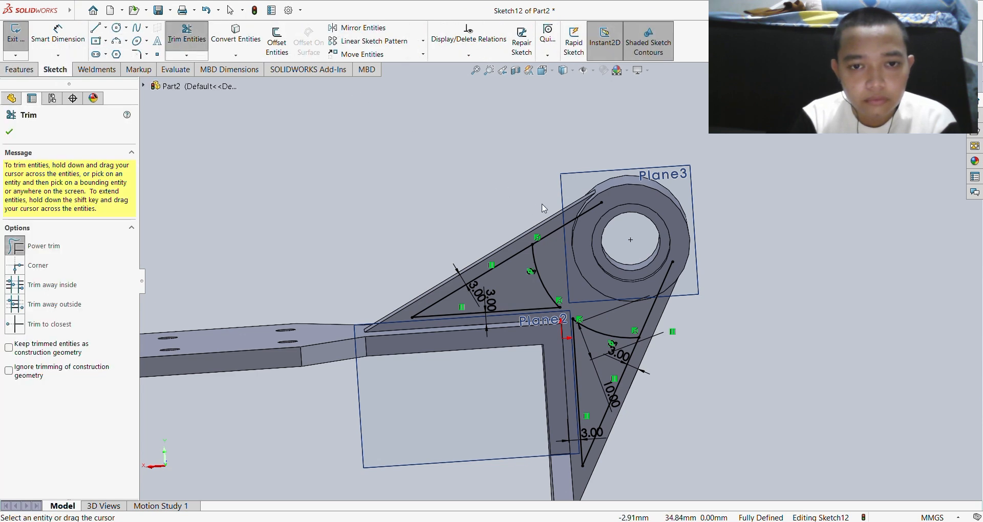
{"action": "left_click_drag", "start_coordinate": [551, 217], "coordinate": [559, 232]}
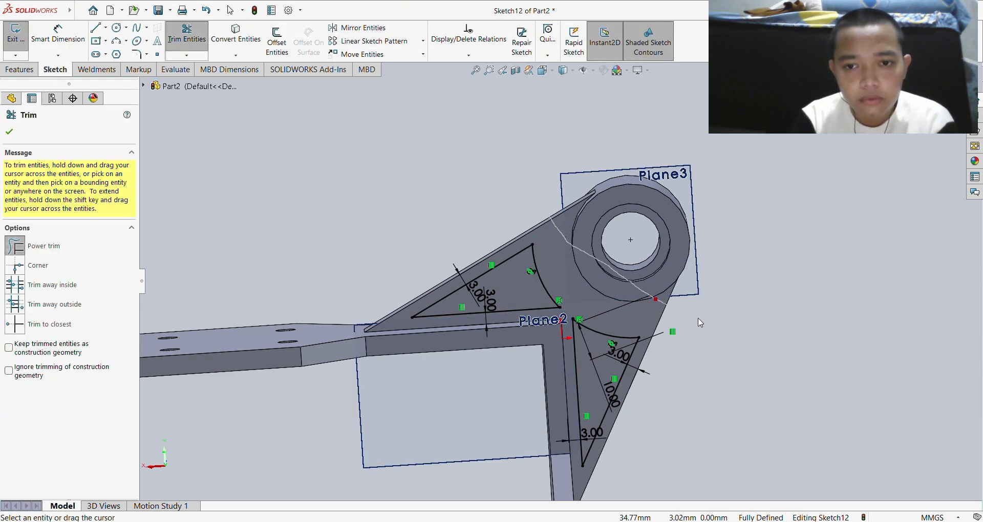
{"action": "left_click", "coordinate": [11, 131]}
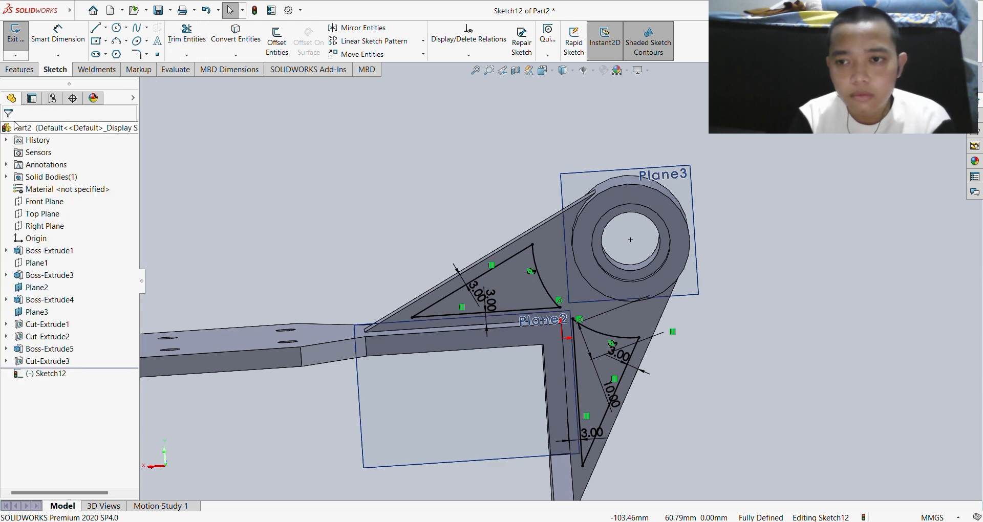
- Cut-extrude both closed triangular regions of the sketch 2 mm blind into the web face
{"action": "left_click", "coordinate": [19, 70]}
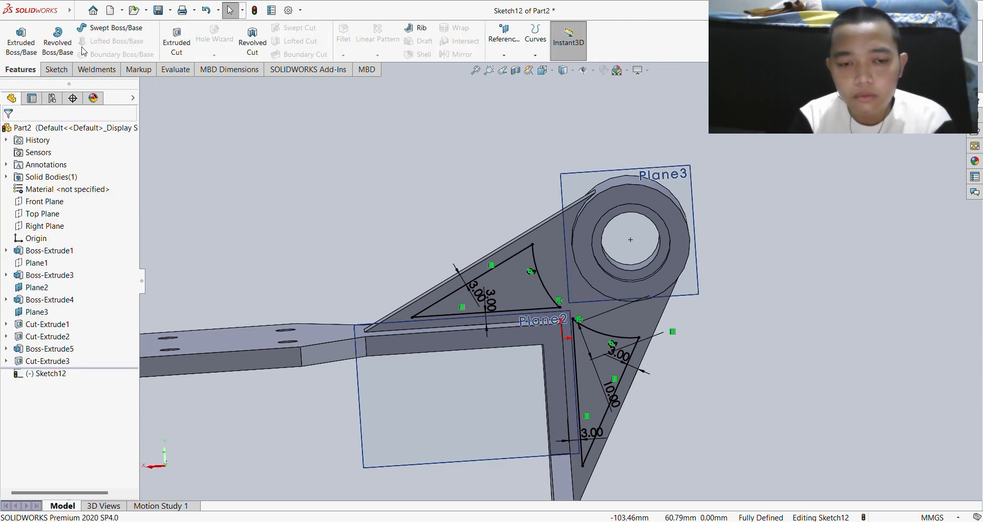
{"action": "left_click", "coordinate": [164, 41]}
{"action": "left_click", "coordinate": [513, 288]}
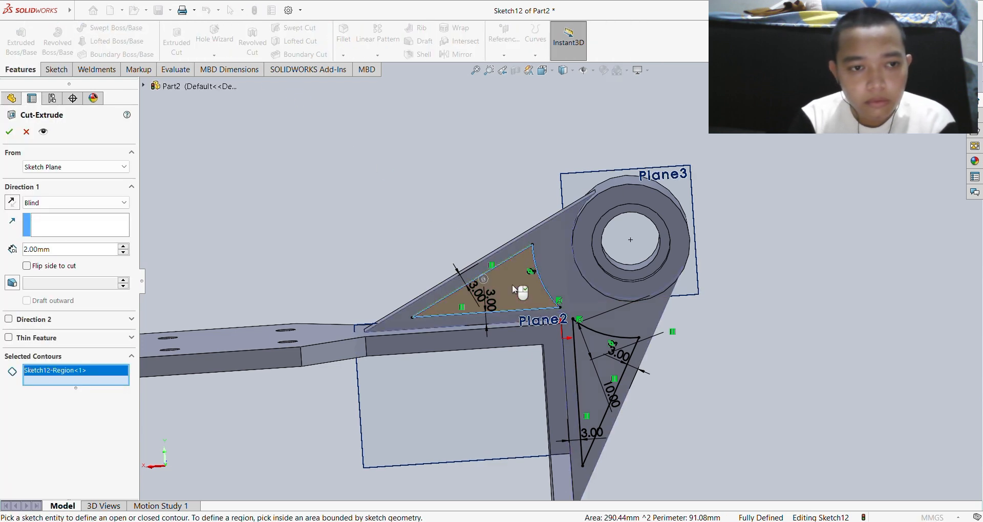
{"action": "left_click", "coordinate": [583, 373]}
{"action": "left_click", "coordinate": [10, 132]}
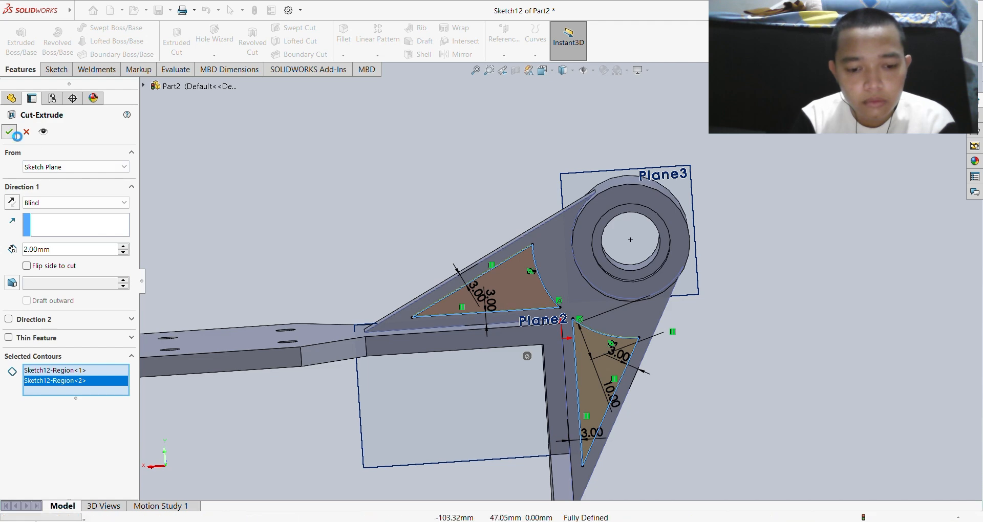
- Fillet the bracket's outer bend edge on one side of the web with a 7 mm radius
{"action": "middle_click_drag", "start_coordinate": [191, 191], "coordinate": [421, 282]}
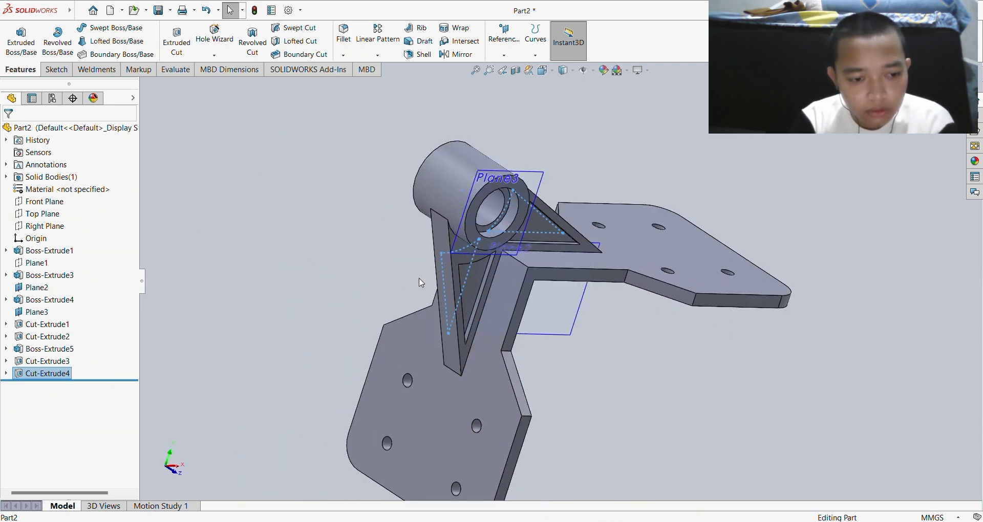
{"action": "left_click", "coordinate": [58, 71]}
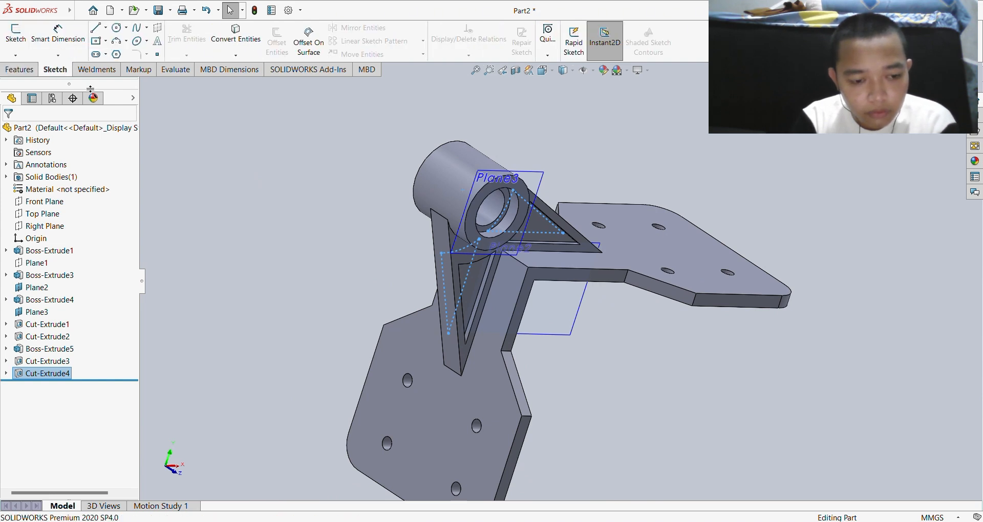
{"action": "left_click", "coordinate": [31, 70]}
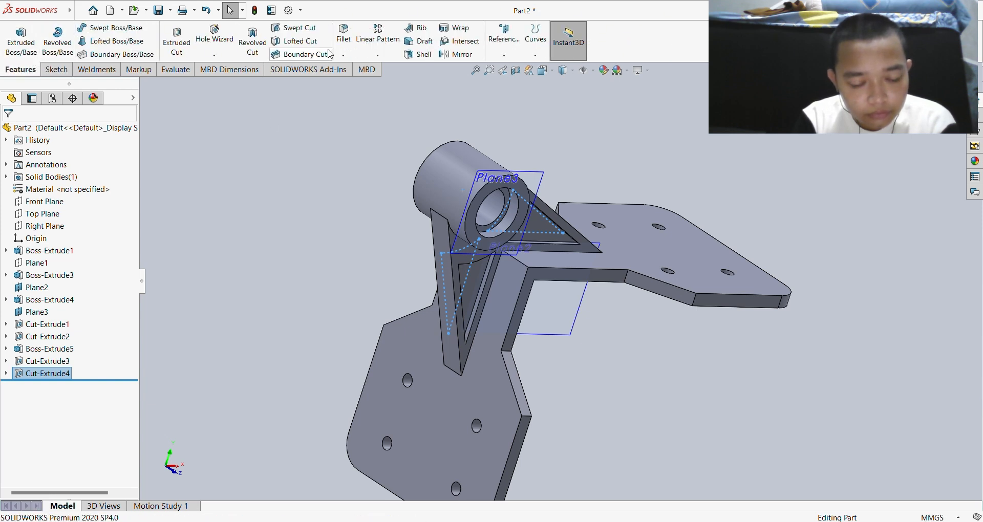
{"action": "left_click", "coordinate": [342, 40]}
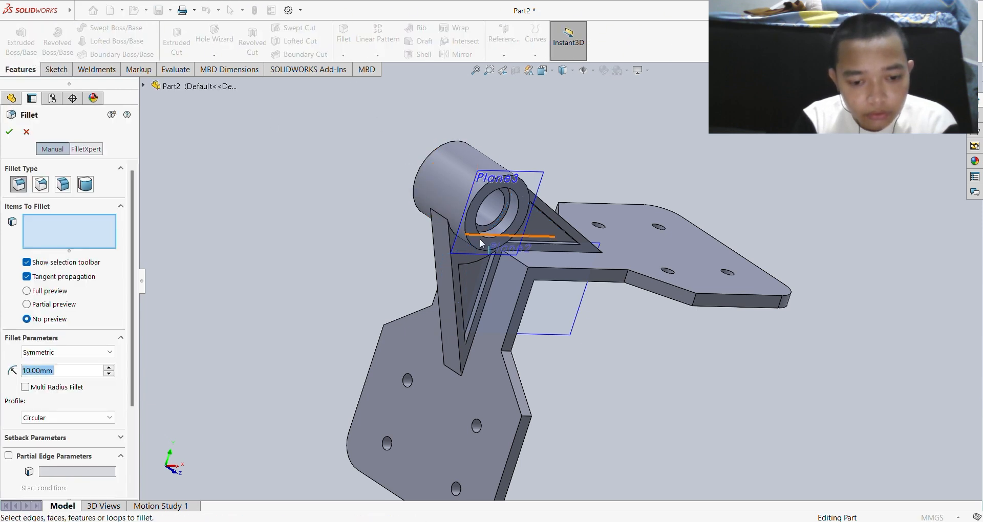
{"action": "left_click", "coordinate": [518, 265]}
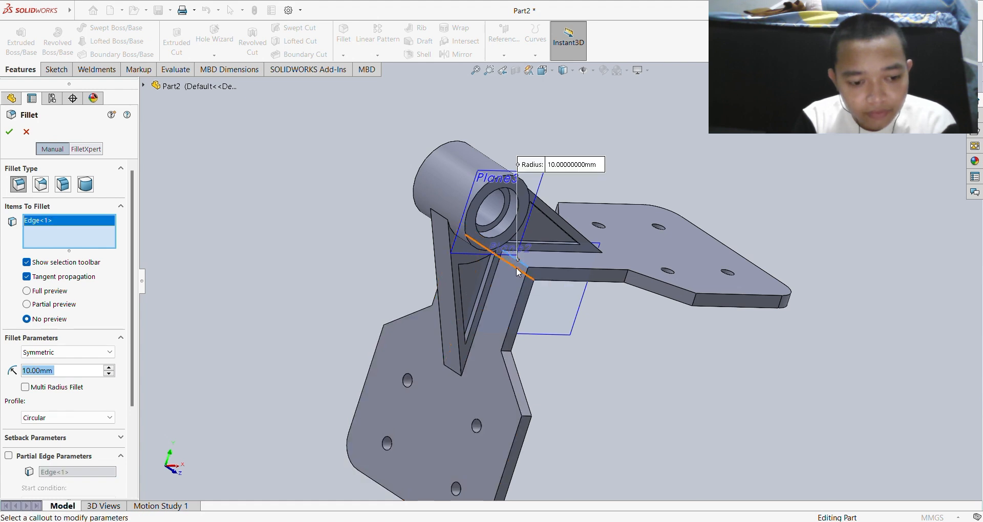
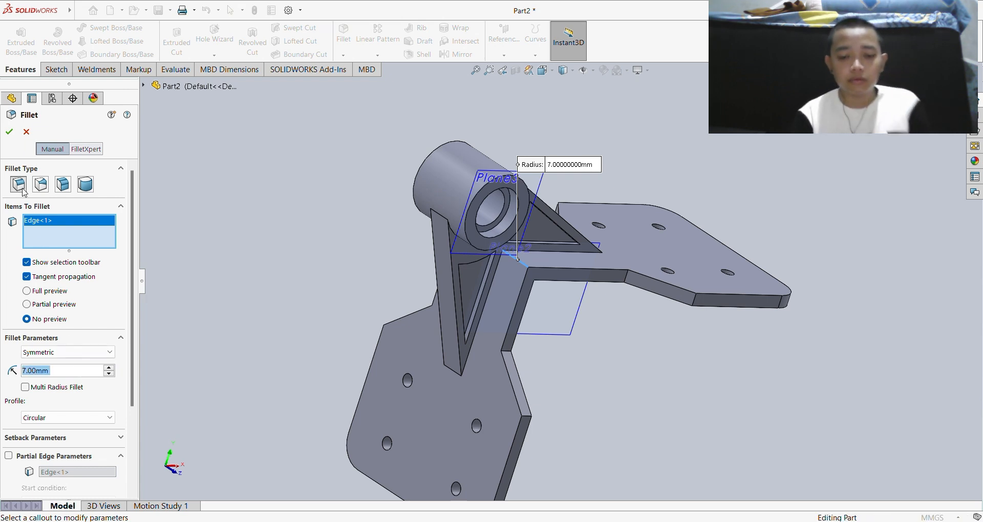
{"action": "left_click", "coordinate": [9, 132]}
- Fillet the remaining outer bend edge on the opposite side of the web with a 7 mm radius
{"action": "middle_click_drag", "start_coordinate": [379, 210], "coordinate": [464, 237]}
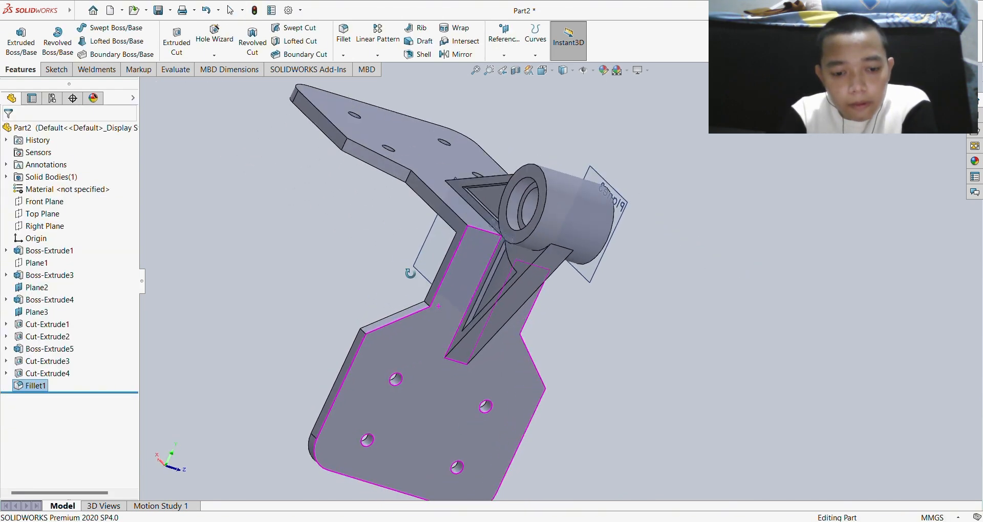
{"action": "left_click", "coordinate": [475, 226]}
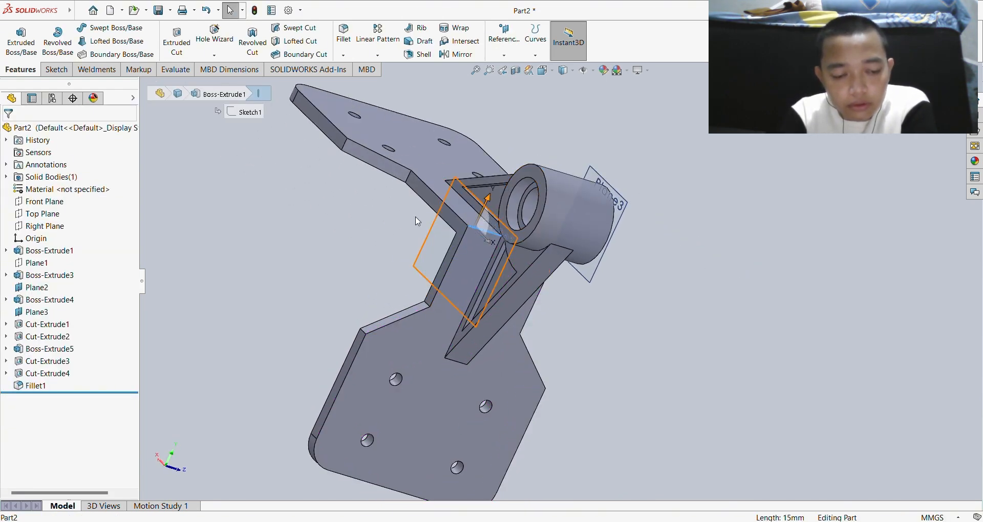
{"action": "left_click", "coordinate": [481, 231]}
{"action": "left_click", "coordinate": [481, 231]}
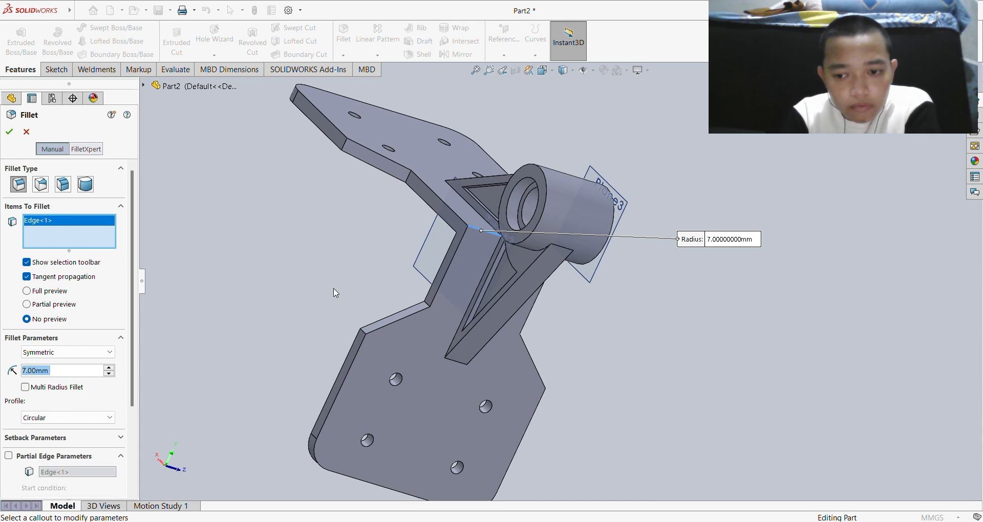
{"action": "left_click", "coordinate": [9, 132]}
- Fillet the bracket's inner bend edge with a 2 mm radius
{"action": "middle_click_drag", "start_coordinate": [231, 203], "coordinate": [340, 192]}
{"action": "scroll", "coordinate": [392, 198], "scroll_direction": "down", "scroll_amount": 6}
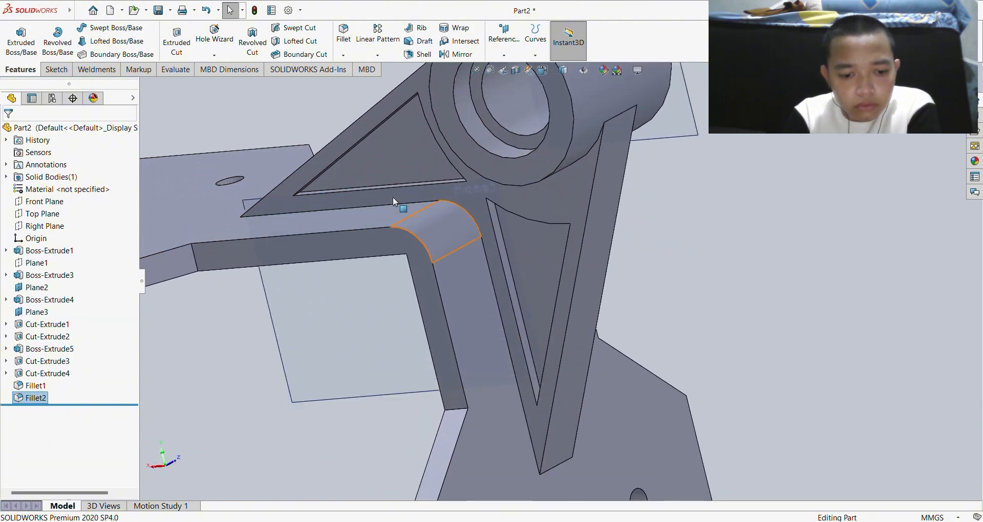
{"action": "middle_click_drag", "start_coordinate": [447, 216], "coordinate": [432, 250]}
{"action": "scroll", "coordinate": [404, 296], "scroll_direction": "up", "scroll_amount": 2}
{"action": "middle_click_drag", "start_coordinate": [462, 311], "coordinate": [252, 267]}
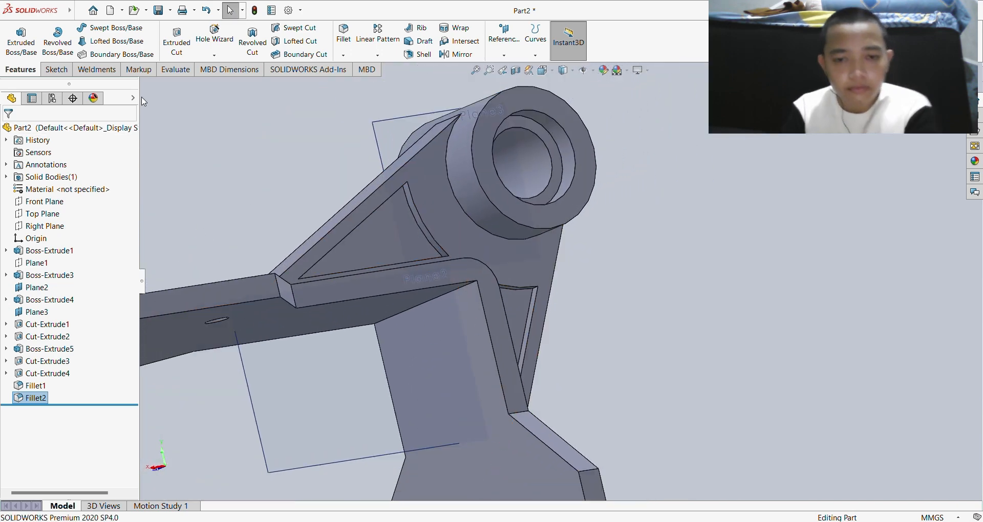
{"action": "left_click", "coordinate": [342, 41]}
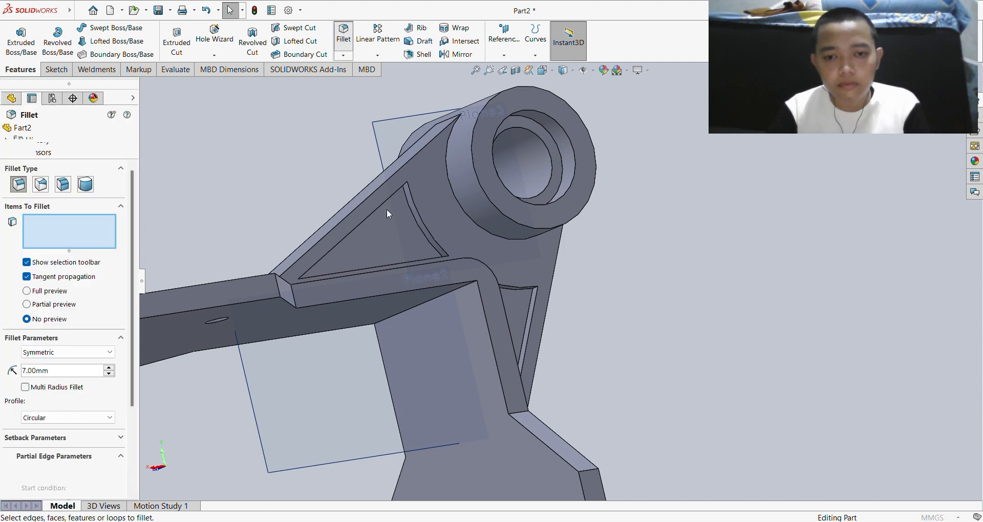
{"action": "left_click", "coordinate": [434, 300]}
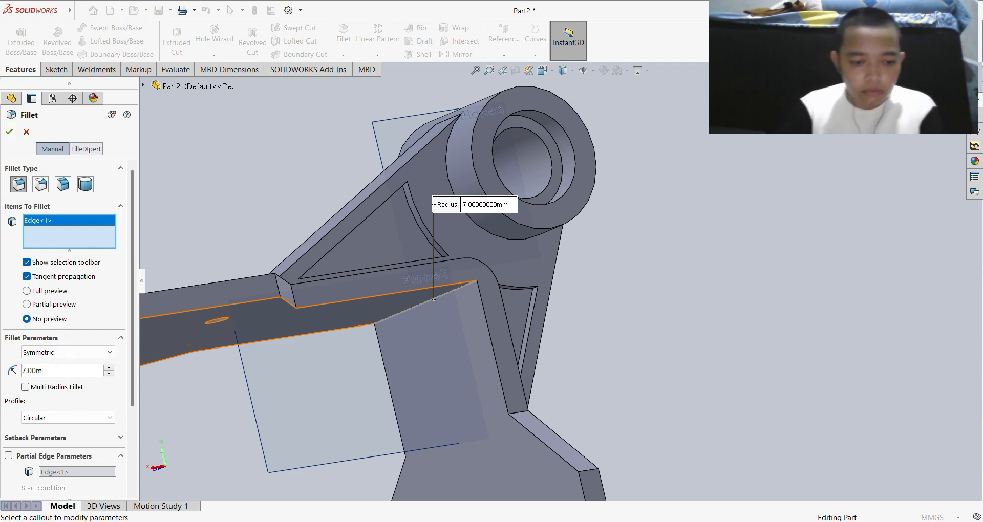
{"action": "key", "text": "BackSpace"}
{"action": "key", "text": "BackSpace"}
{"action": "key", "text": "BackSpace"}
{"action": "key", "text": "BackSpace"}
{"action": "key", "text": "BackSpace"}
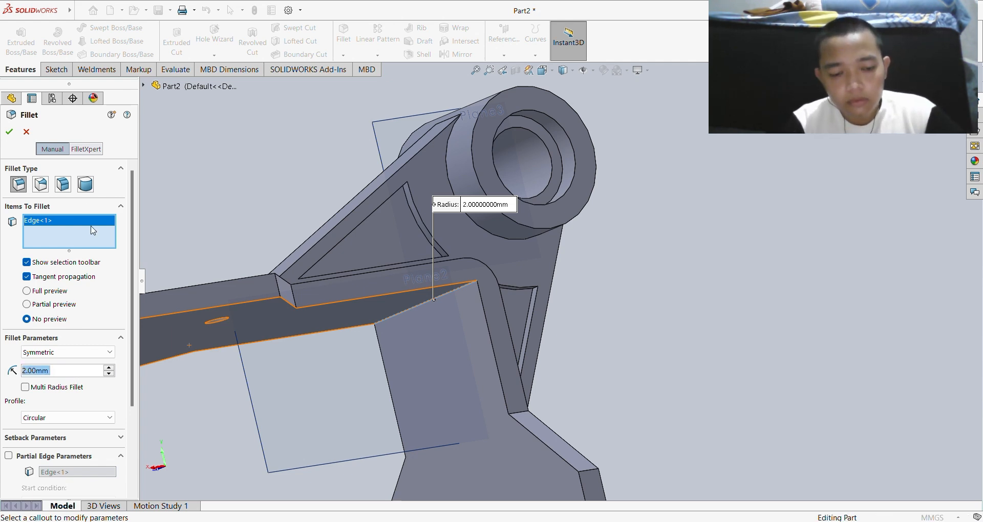
{"action": "left_click", "coordinate": [7, 132]}
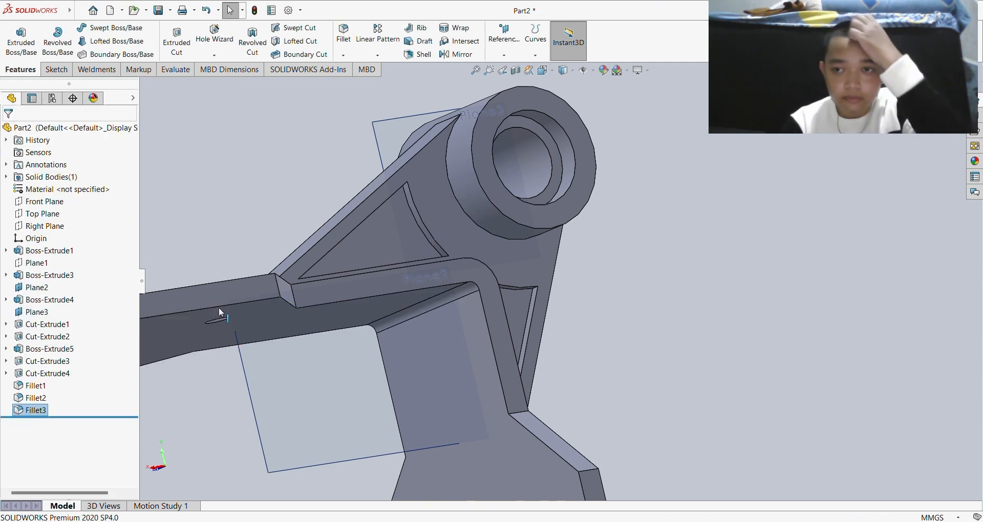
- Start a new sketch on Plane2
{"action": "middle_click_drag", "start_coordinate": [219, 307], "coordinate": [386, 324]}
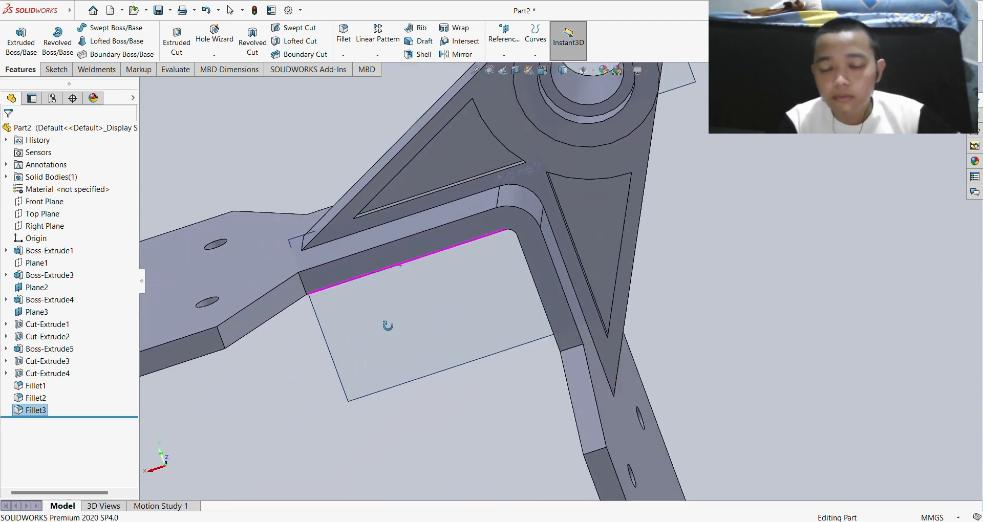
{"action": "scroll", "coordinate": [479, 262], "scroll_direction": "up", "scroll_amount": 5}
{"action": "middle_click_drag", "start_coordinate": [510, 256], "coordinate": [480, 304]}
{"action": "scroll", "coordinate": [486, 266], "scroll_direction": "down", "scroll_amount": 2}
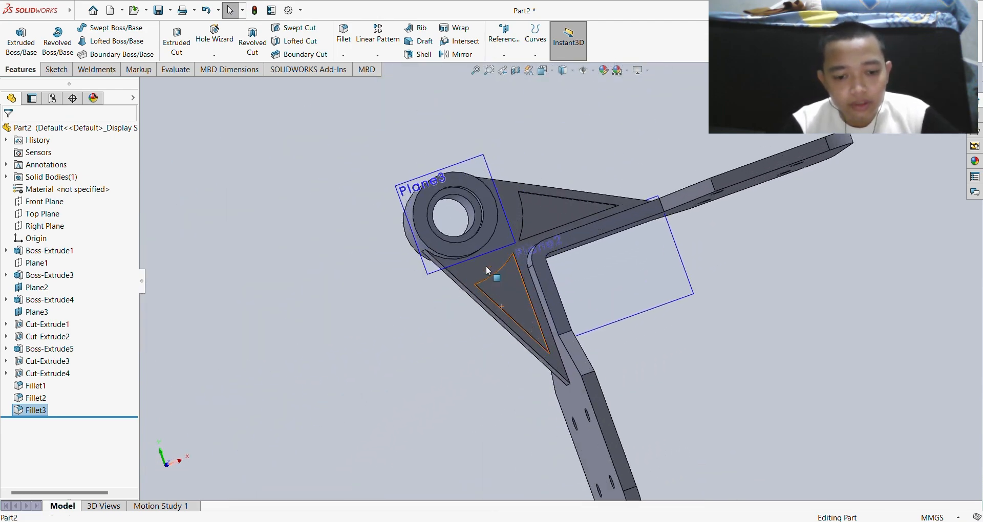
{"action": "middle_click_drag", "start_coordinate": [514, 263], "coordinate": [513, 286]}
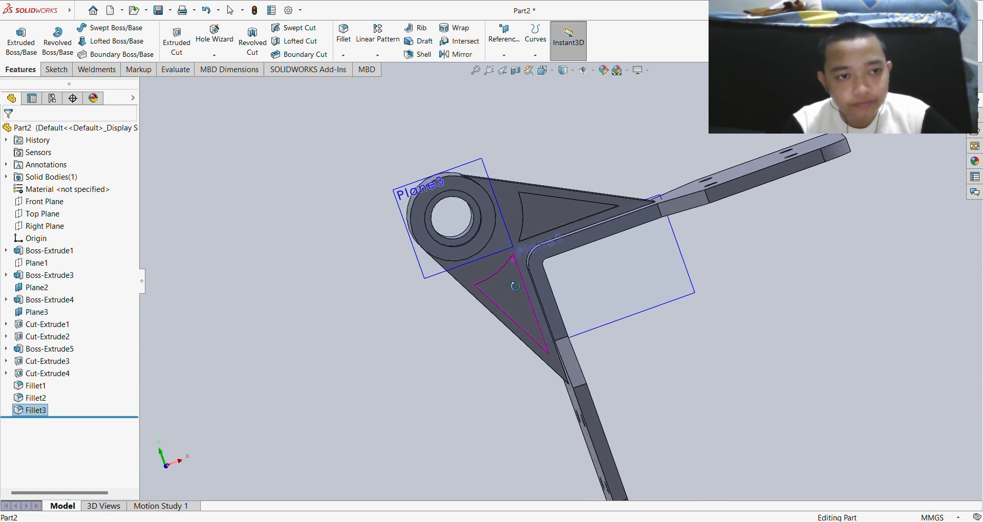
{"action": "scroll", "coordinate": [508, 278], "scroll_direction": "up", "scroll_amount": 2}
{"action": "scroll", "coordinate": [508, 278], "scroll_direction": "down", "scroll_amount": 3}
{"action": "scroll", "coordinate": [510, 280], "scroll_direction": "up", "scroll_amount": 3}
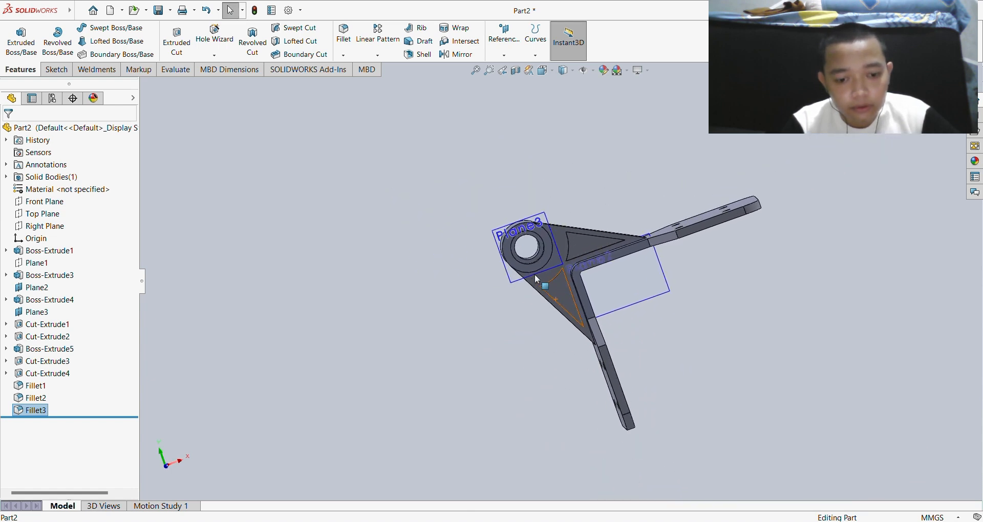
{"action": "scroll", "coordinate": [535, 275], "scroll_direction": "down", "scroll_amount": 4}
{"action": "middle_click_drag", "start_coordinate": [536, 275], "coordinate": [610, 301]}
{"action": "left_click", "coordinate": [619, 287]}
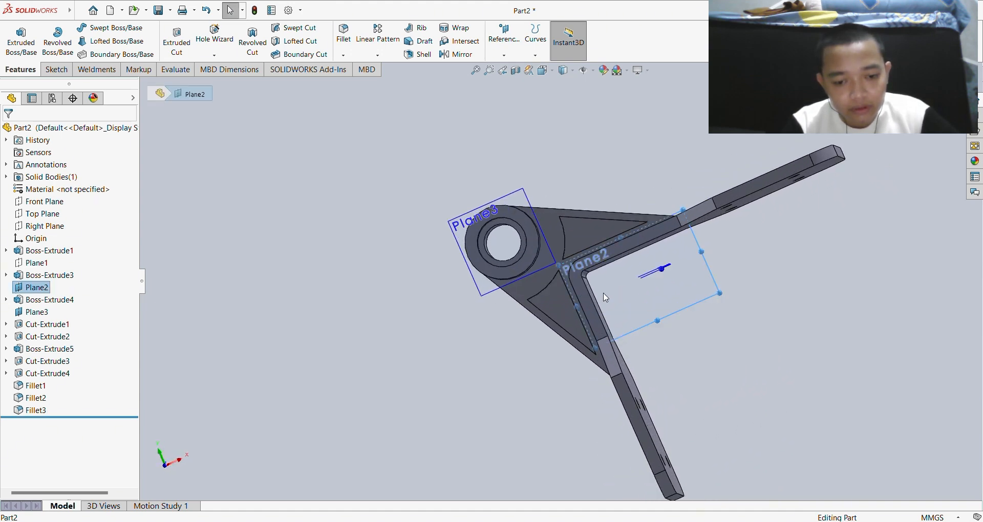
{"action": "left_click", "coordinate": [667, 264]}
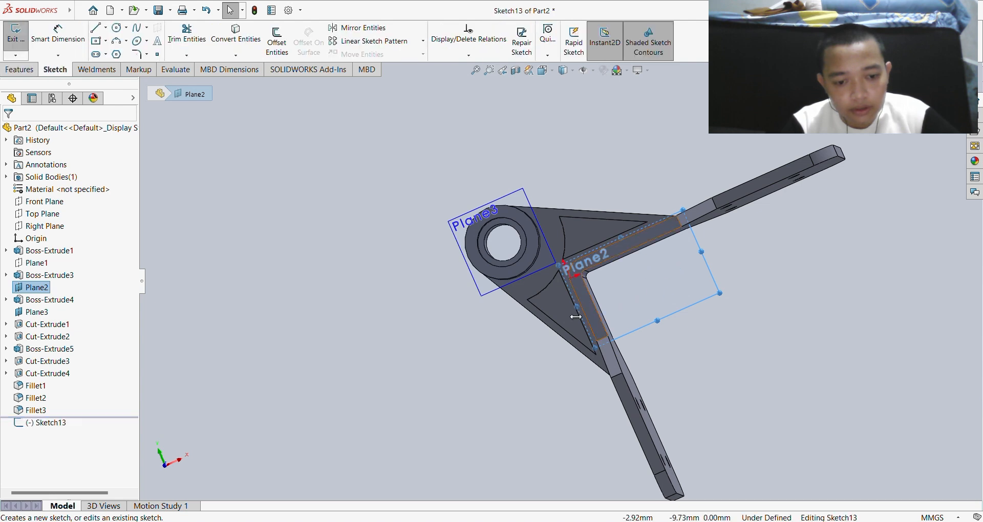
{"action": "scroll", "coordinate": [575, 265], "scroll_direction": "down", "scroll_amount": 3}
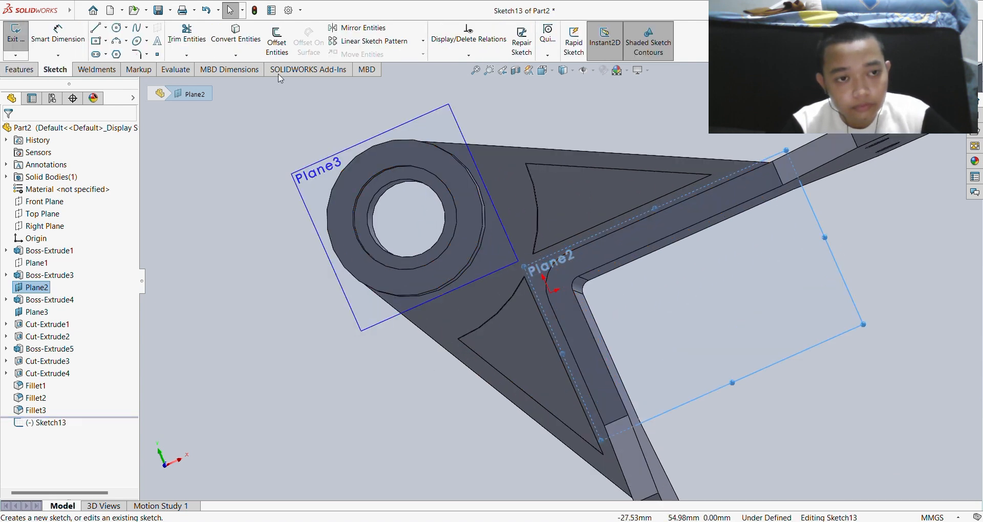
- Sketch a 45° diagonal line from the inner bend fillet through the hub's centre to just beyond its outer edge
{"action": "left_click", "coordinate": [95, 27]}
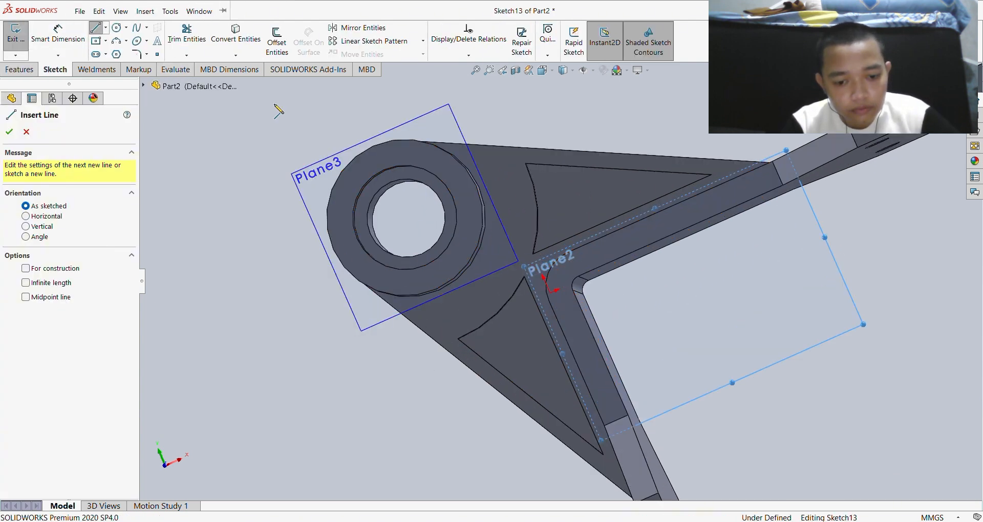
{"action": "scroll", "coordinate": [522, 289], "scroll_direction": "down", "scroll_amount": 5}
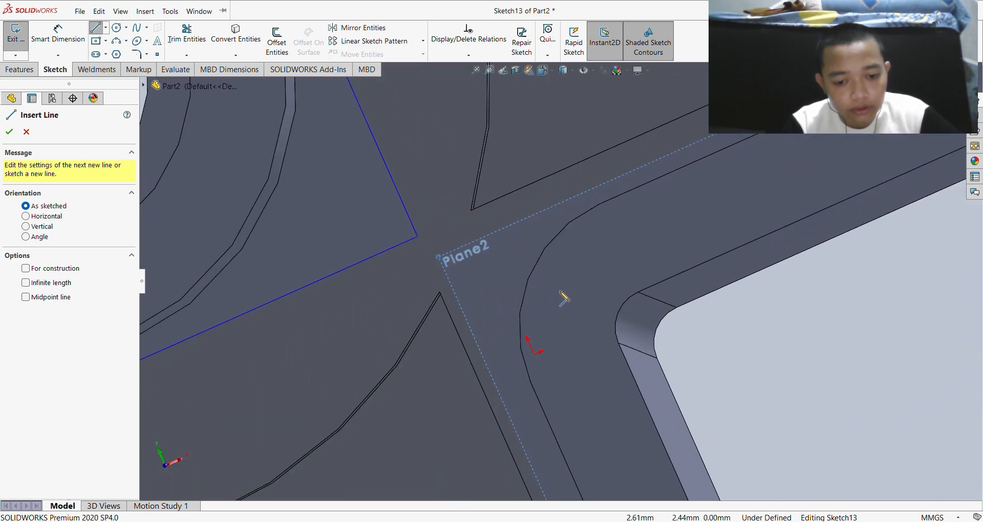
{"action": "left_click", "coordinate": [675, 339]}
{"action": "scroll", "coordinate": [597, 303], "scroll_direction": "up", "scroll_amount": 8}
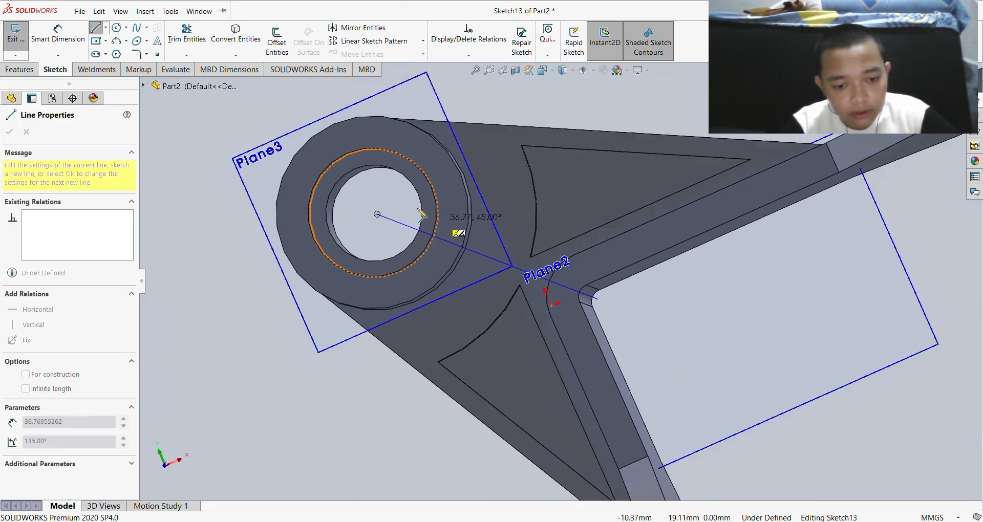
{"action": "scroll", "coordinate": [385, 216], "scroll_direction": "down", "scroll_amount": 2}
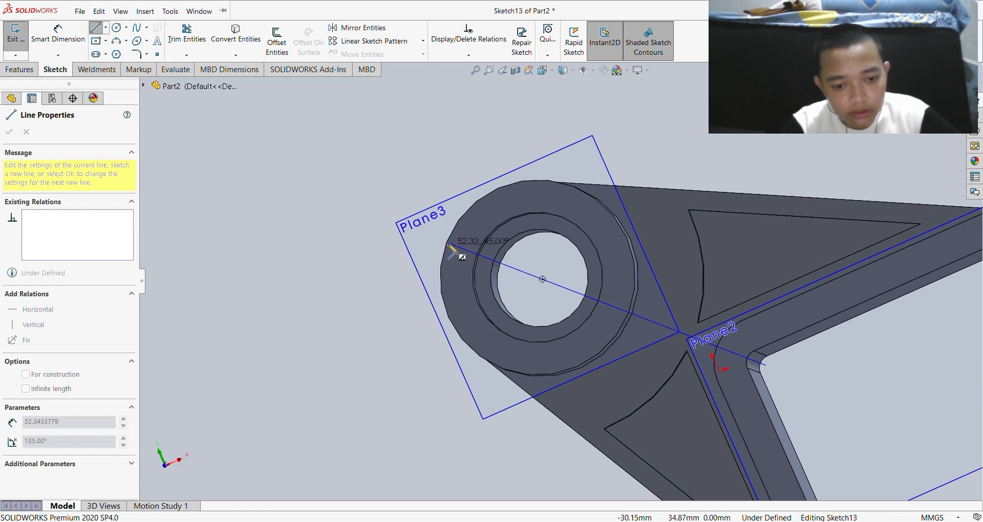
{"action": "scroll", "coordinate": [450, 249], "scroll_direction": "down", "scroll_amount": 4}
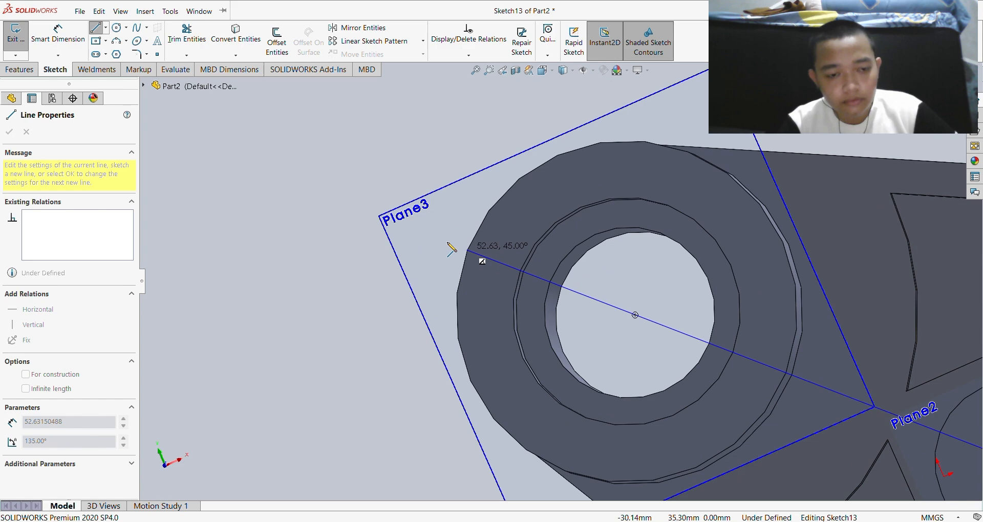
{"action": "left_click", "coordinate": [450, 247]}
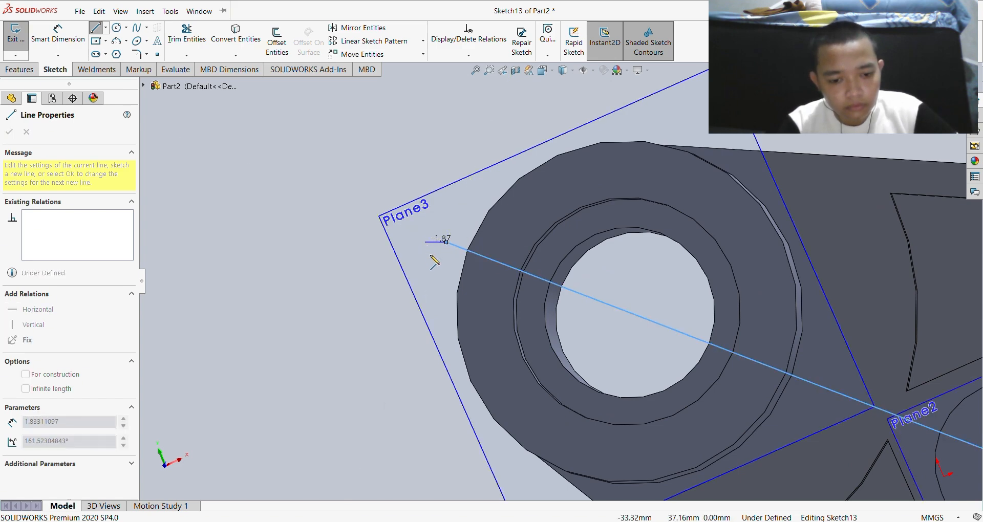
- Add a line about 15 mm long from the diagonal's outer end, pointing away from the hub, and exit the sketch
{"action": "mouse_move", "coordinate": [443, 303]}
{"action": "middle_mouse_down"}
{"action": "mouse_move", "coordinate": [377, 299]}
{"action": "mouse_move", "coordinate": [439, 303]}
{"action": "middle_mouse_up"}
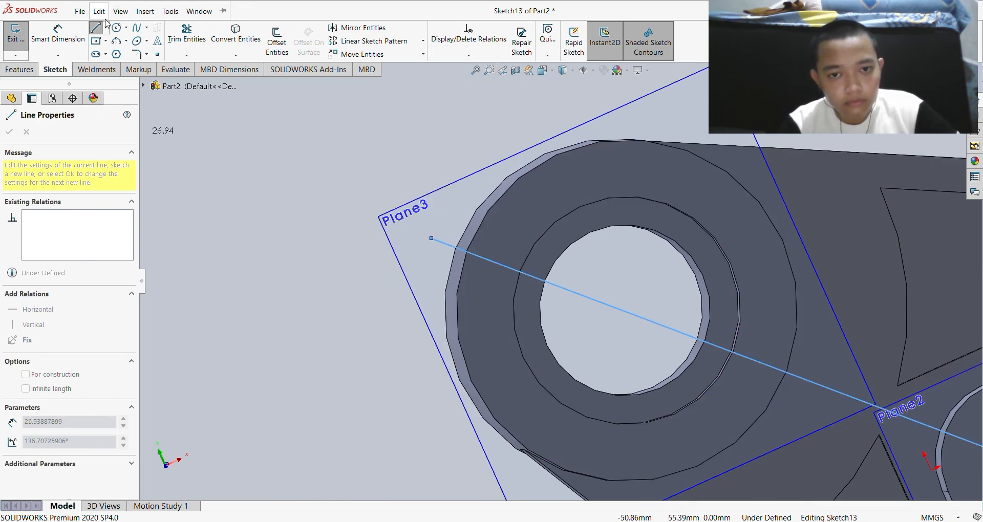
{"action": "left_click", "coordinate": [396, 70]}
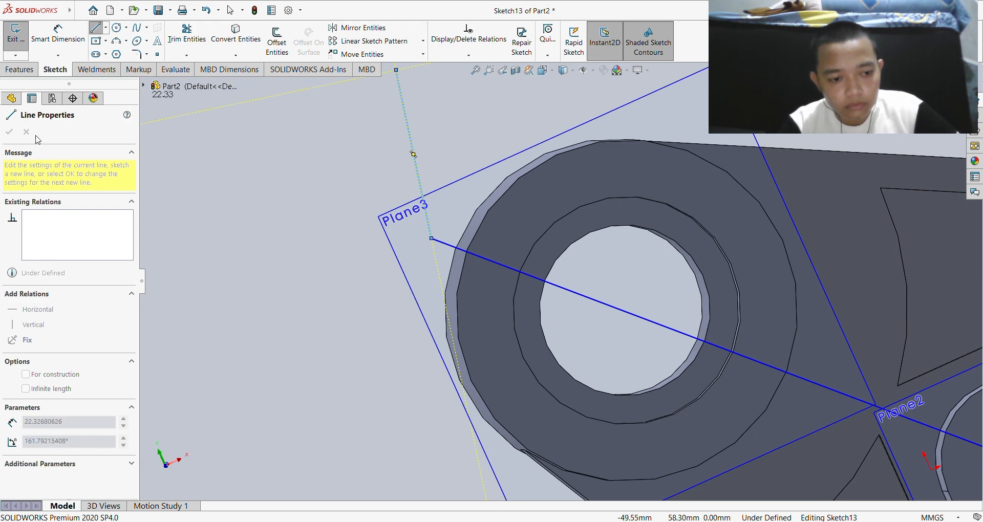
{"action": "key", "text": "Escape"}
{"action": "scroll", "coordinate": [563, 285], "scroll_direction": "up", "scroll_amount": 5}
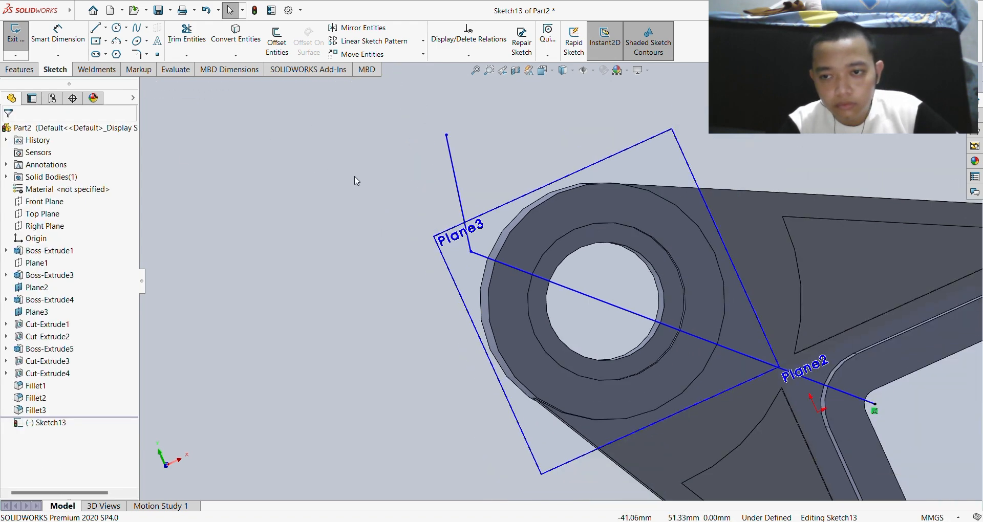
{"action": "left_click", "coordinate": [824, 352]}
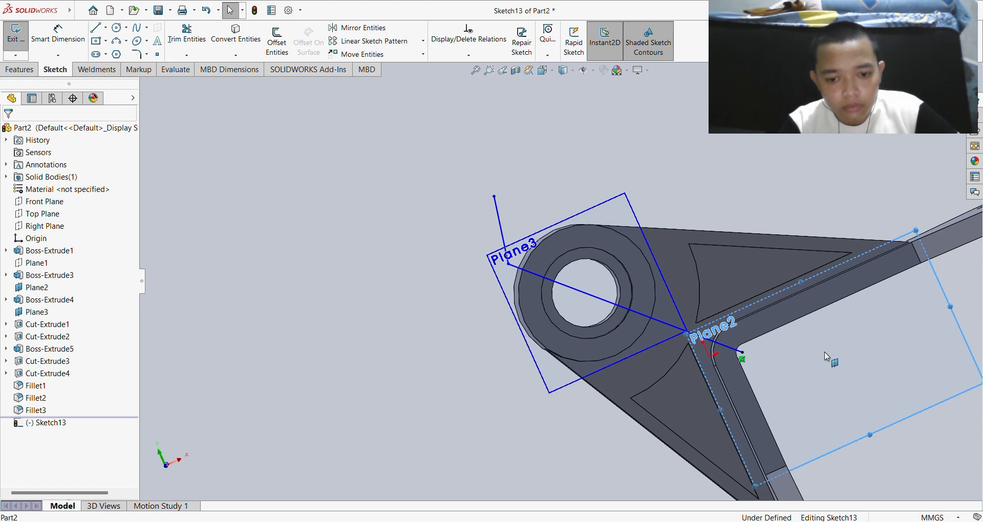
{"action": "key", "text": "Escape"}
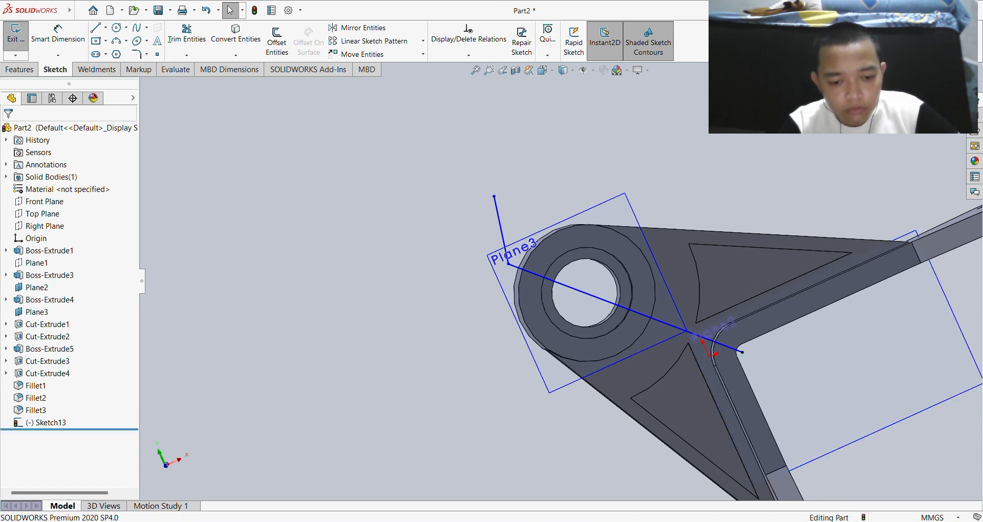
{"action": "left_click", "coordinate": [948, 93]}
{"action": "left_click", "coordinate": [876, 286]}
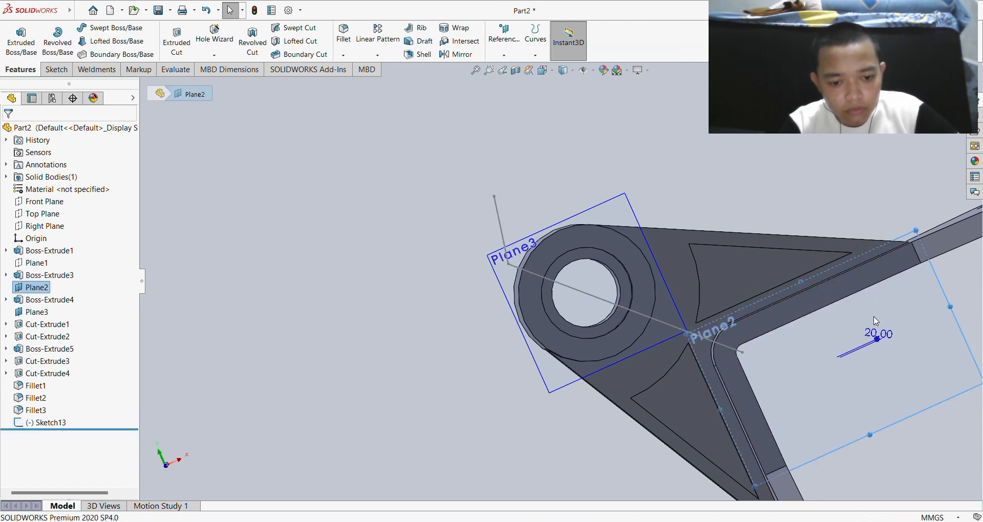
{"action": "left_click", "coordinate": [916, 292]}
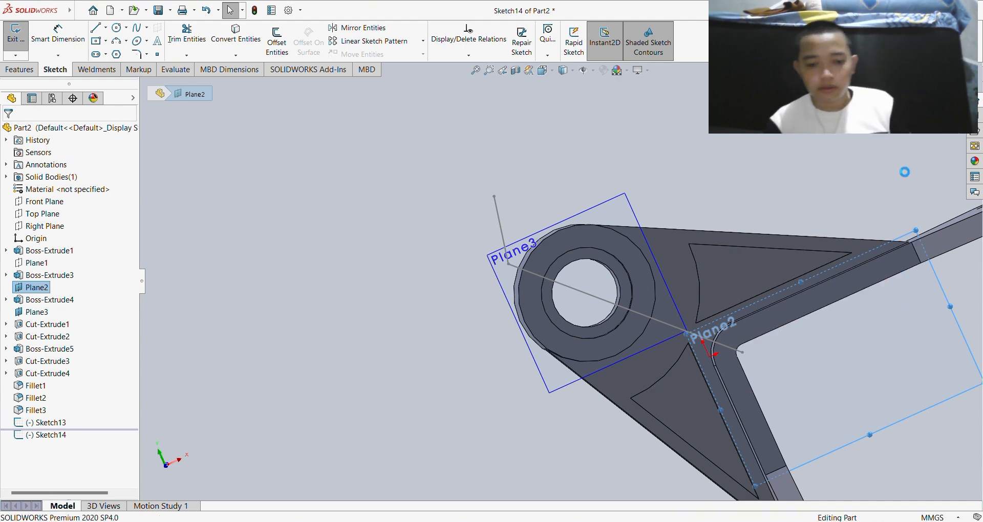
{"action": "left_click", "coordinate": [948, 92]}
{"action": "left_click", "coordinate": [916, 298]}
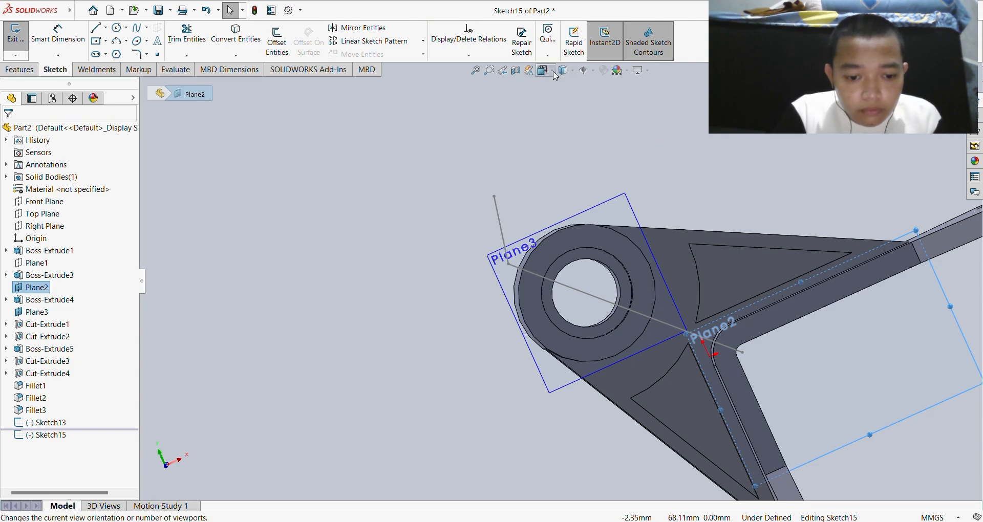
{"action": "key", "text": "f"}
{"action": "key", "text": "ctrl+8"}
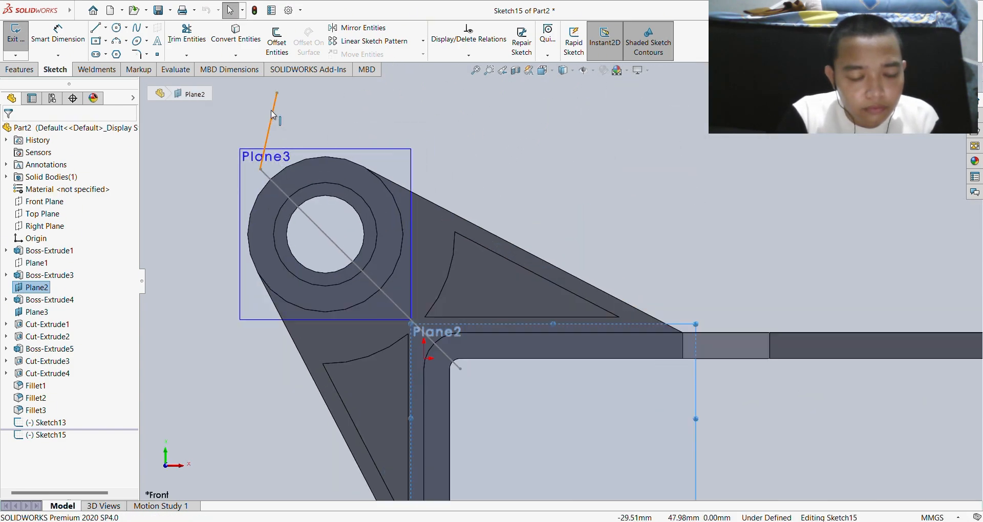
{"action": "left_click", "coordinate": [272, 110]}
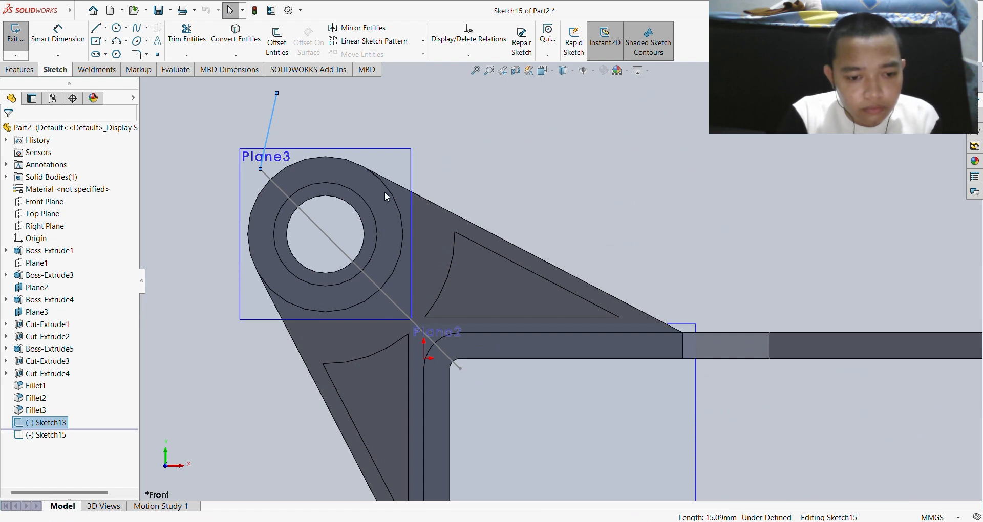
{"action": "left_click", "coordinate": [532, 138]}
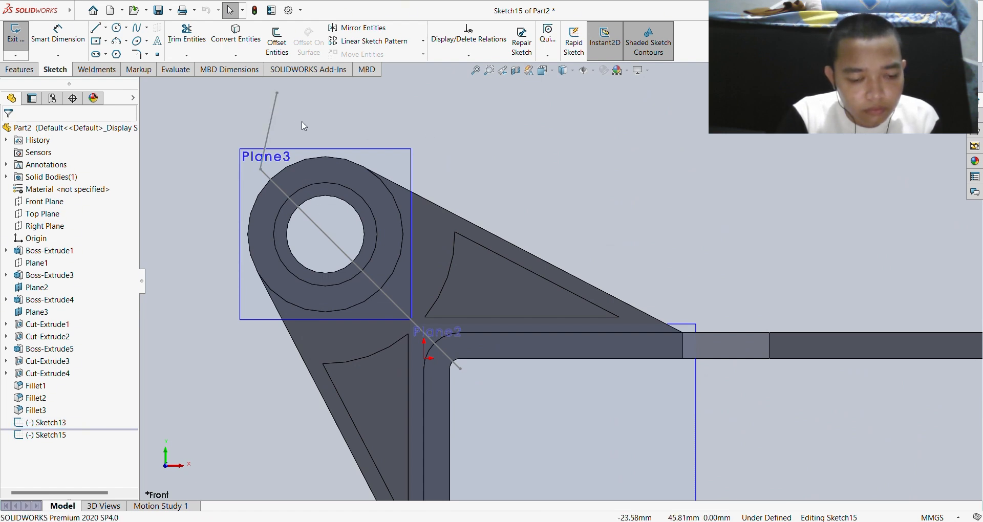
{"action": "left_click", "coordinate": [274, 121]}
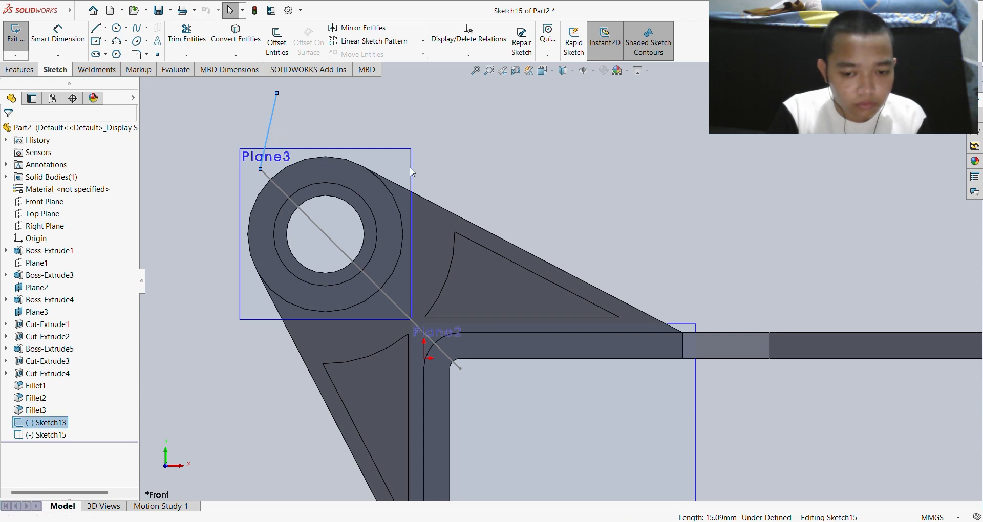
{"action": "left_click", "coordinate": [732, 134]}
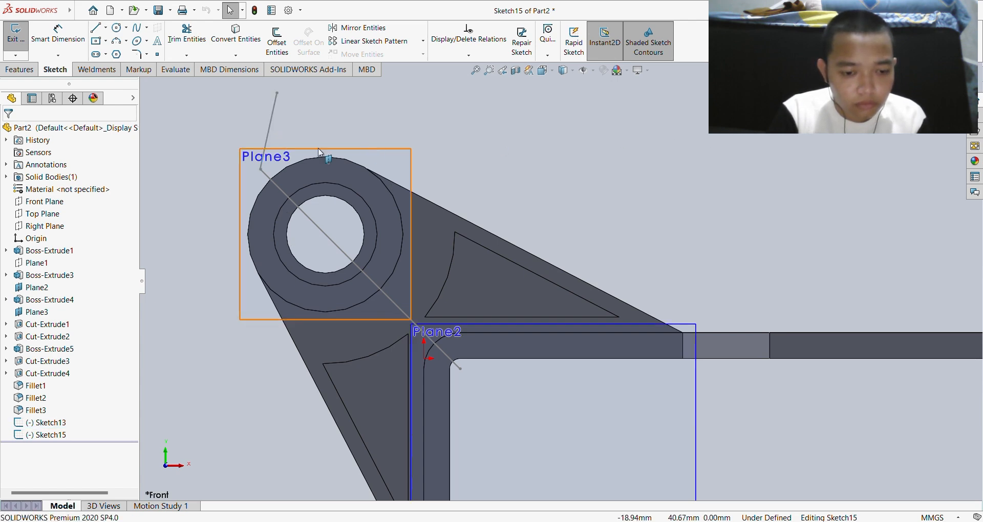
{"action": "left_click", "coordinate": [25, 35]}
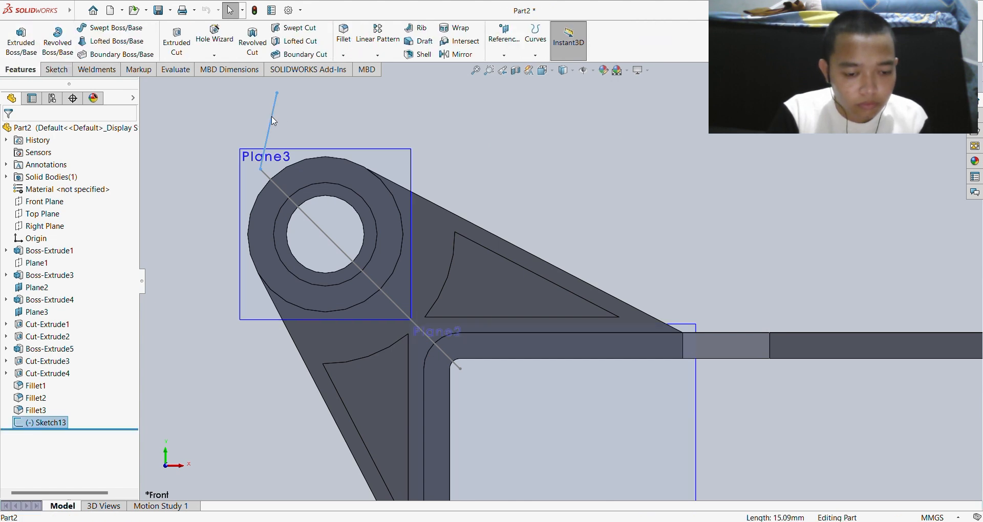
- Delete the sketch containing the diagonal line and its short angled extension
{"action": "left_click", "coordinate": [297, 248]}
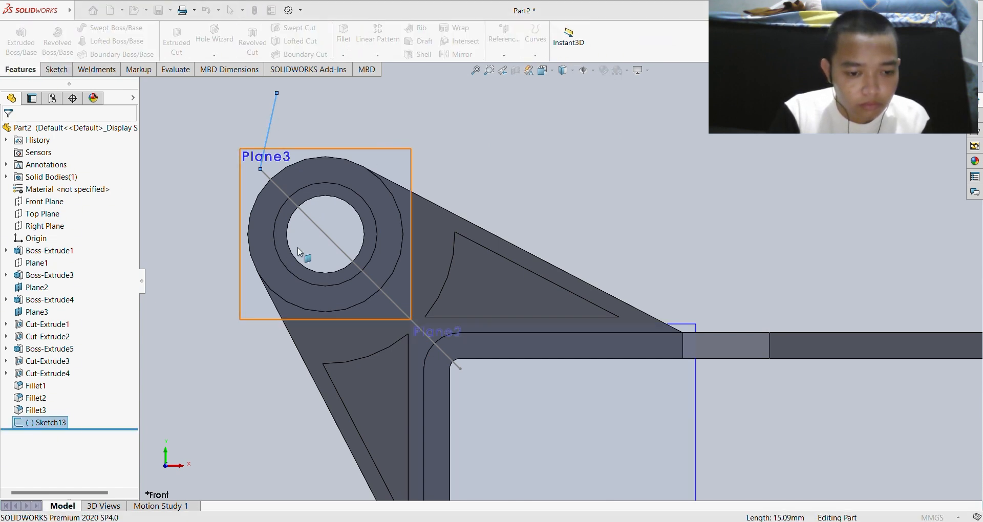
{"action": "left_click", "coordinate": [451, 81]}
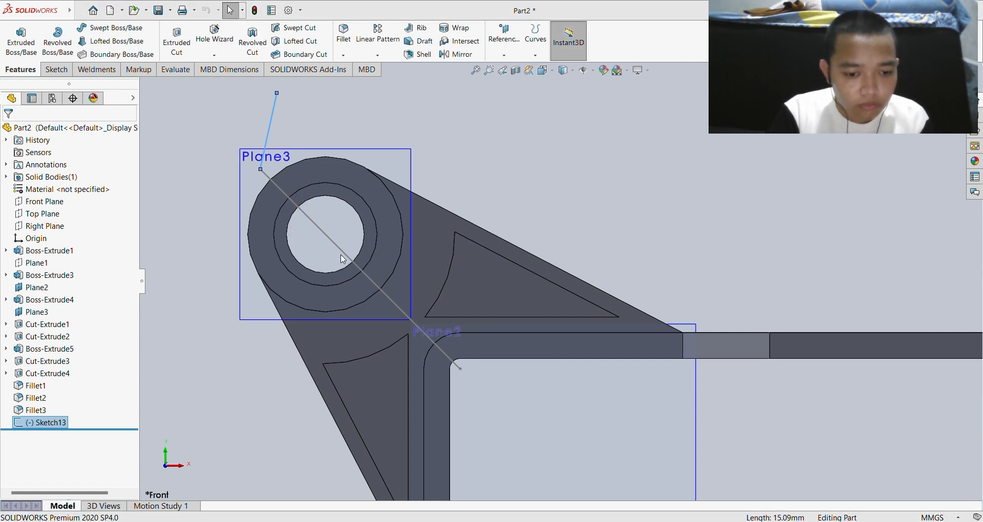
{"action": "left_click", "coordinate": [554, 205]}
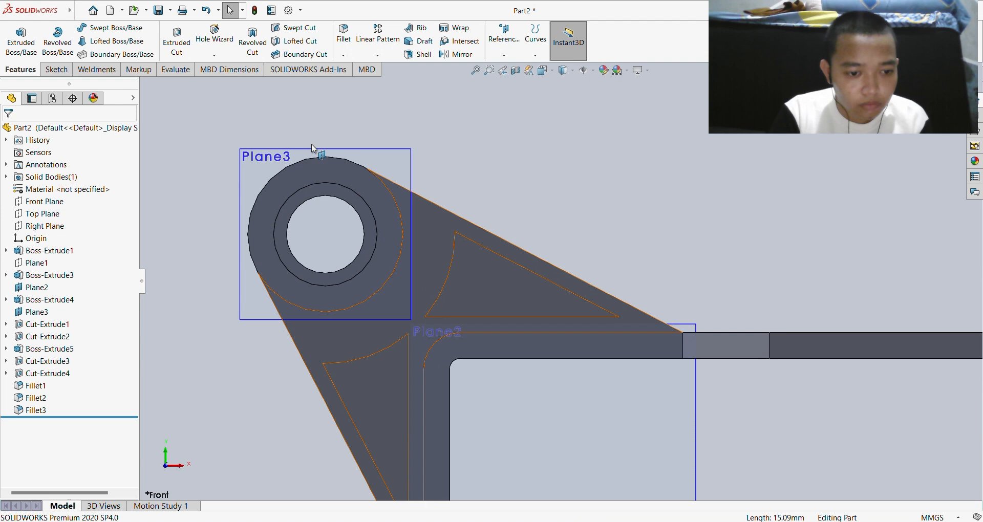
{"action": "left_click", "coordinate": [56, 70]}
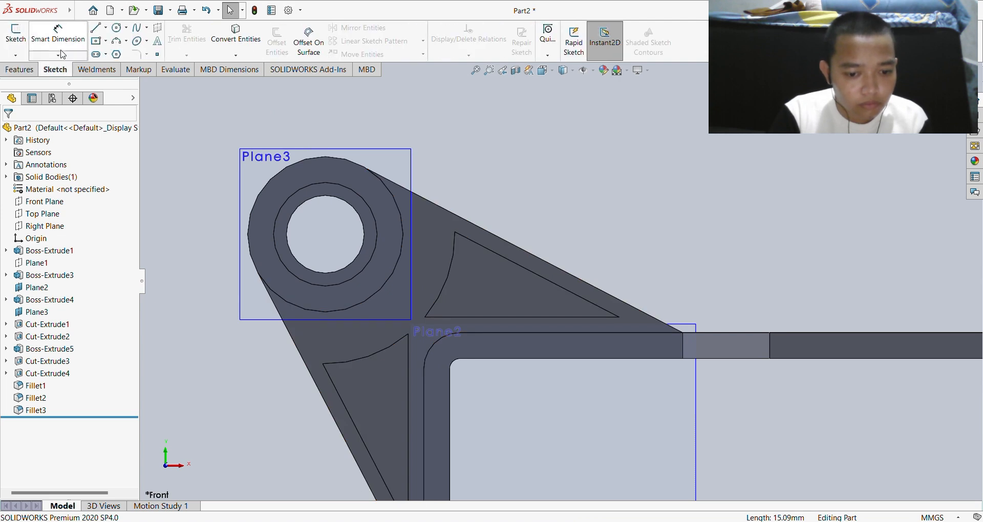
{"action": "left_click", "coordinate": [101, 30]}
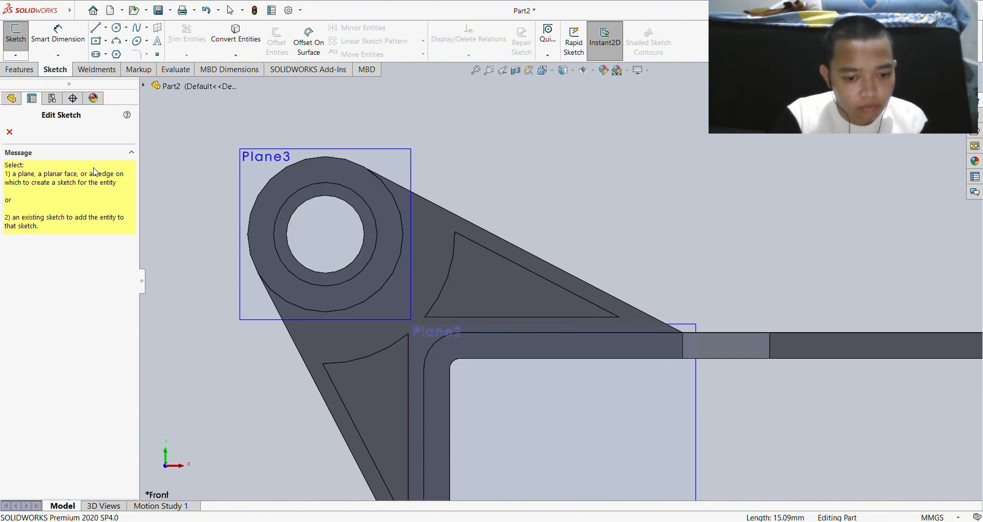
{"action": "left_click", "coordinate": [9, 132]}
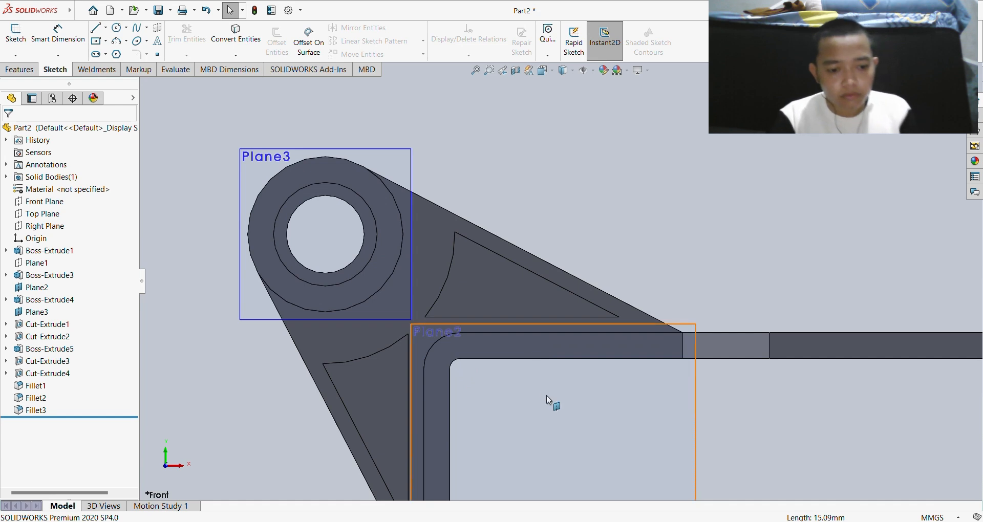
- Undo the sketch deletion and hide both Plane2 and the diagonal-line sketch
{"action": "left_click", "coordinate": [563, 392]}
{"action": "left_click", "coordinate": [602, 368]}
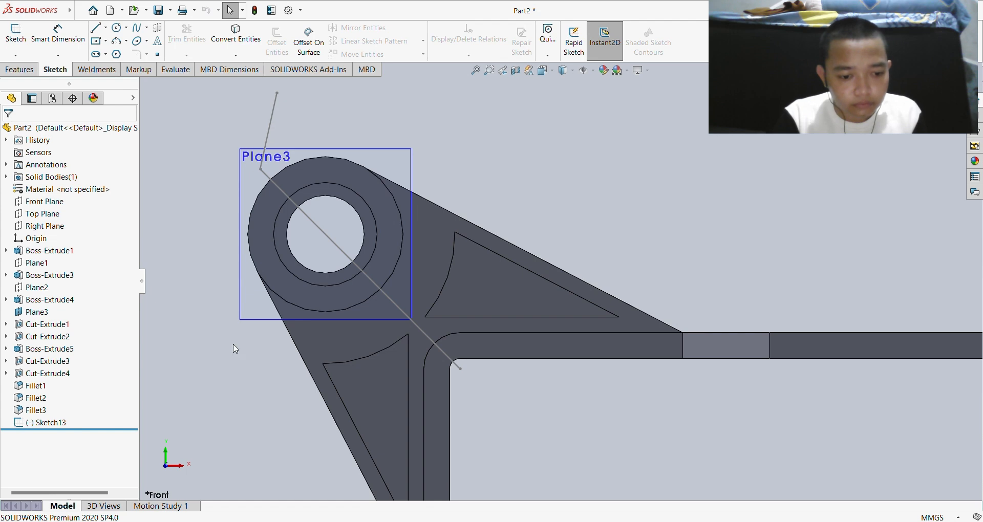
{"action": "left_click", "coordinate": [62, 424]}
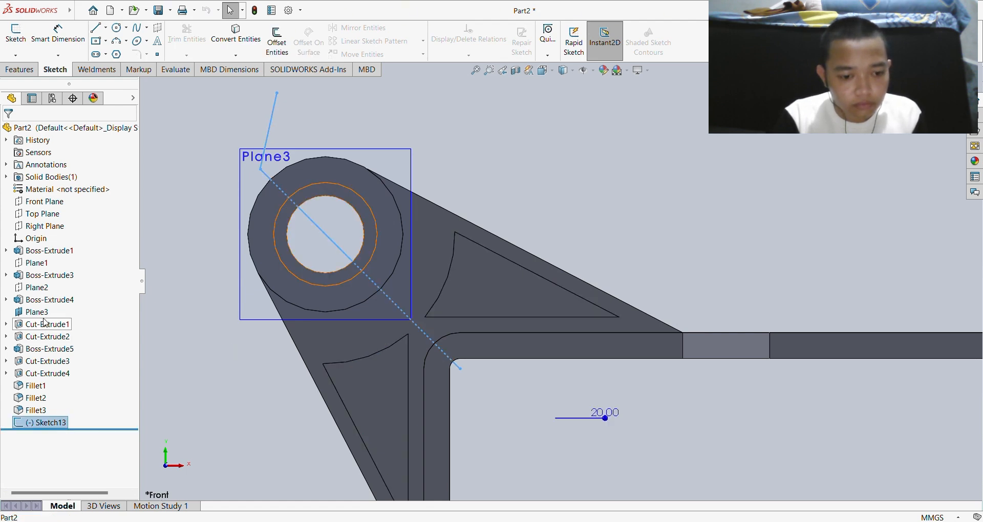
{"action": "right_click", "coordinate": [44, 420]}
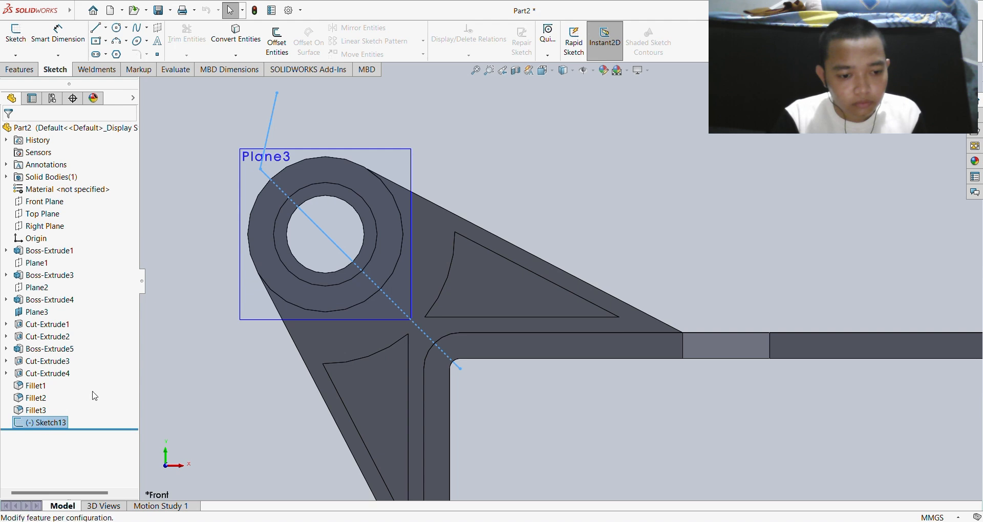
{"action": "left_click", "coordinate": [56, 323]}
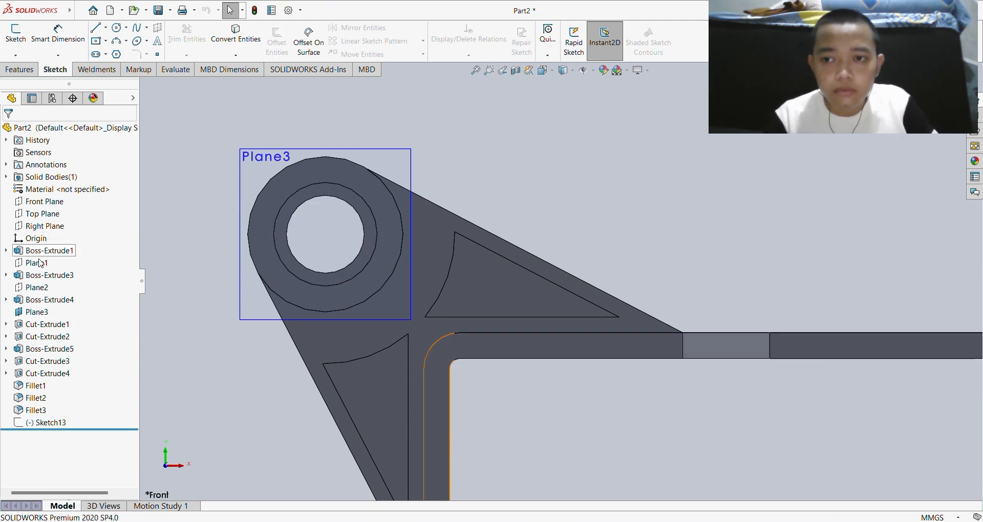
- On Plane2, sketch a 45° line about 52 mm long from the inner bend fillet through the hub's centre to its outer edge
{"action": "left_click", "coordinate": [34, 287]}
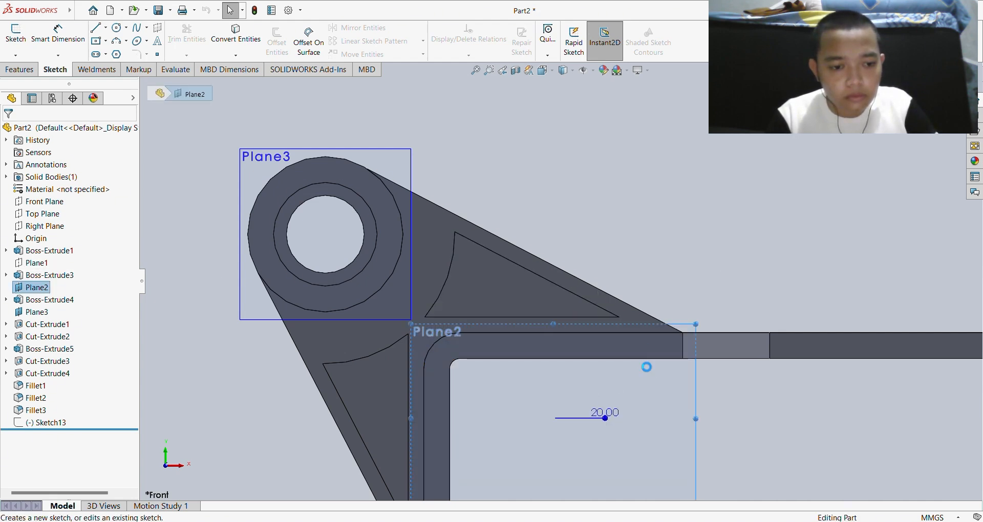
{"action": "left_click", "coordinate": [97, 28]}
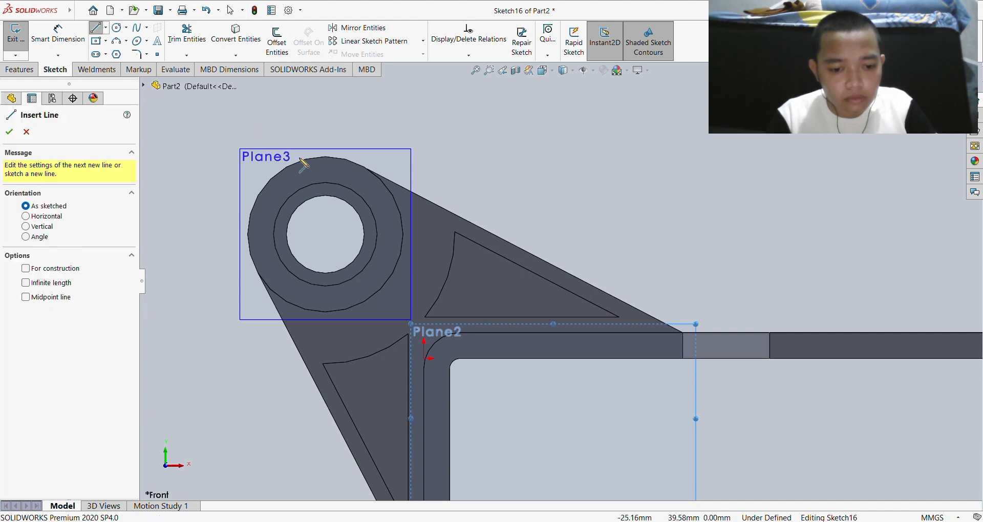
{"action": "left_click", "coordinate": [460, 368]}
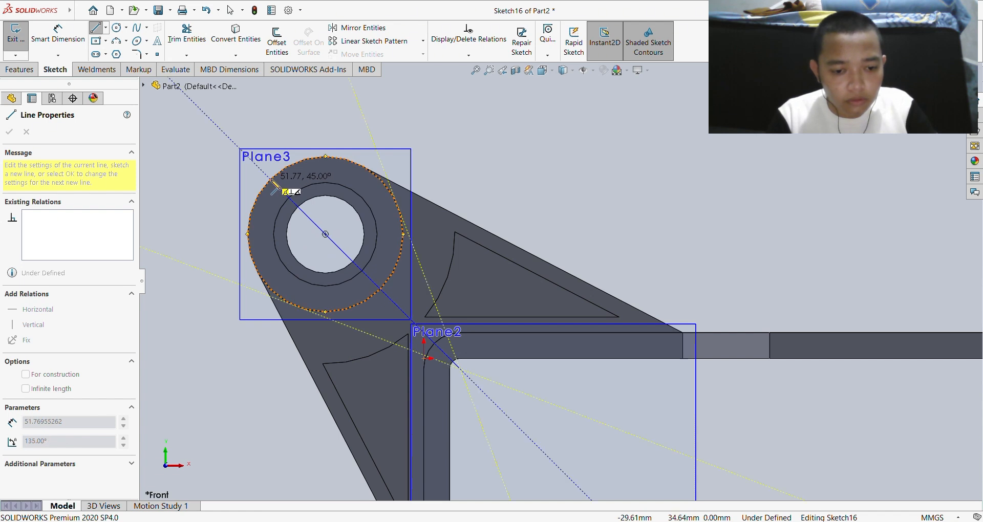
{"action": "scroll", "coordinate": [274, 186], "scroll_direction": "down", "scroll_amount": 3}
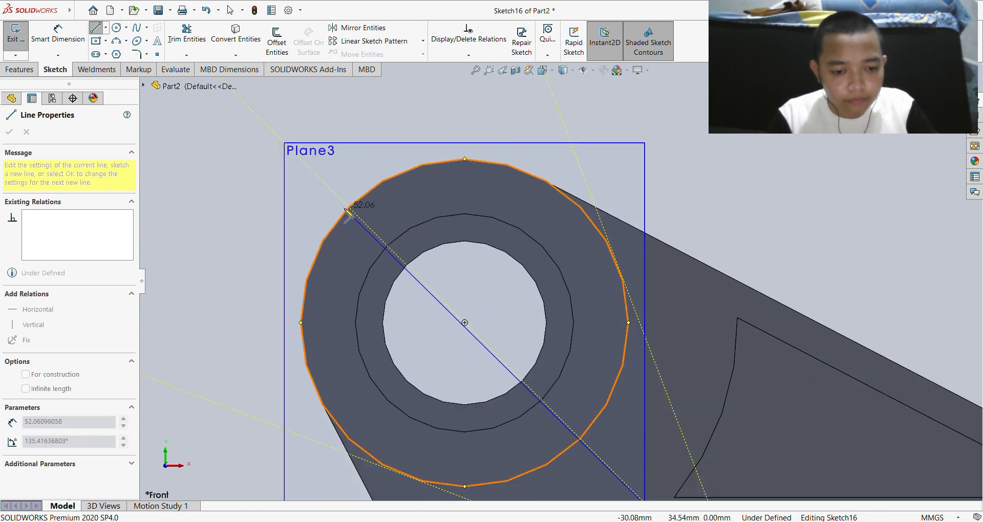
{"action": "left_click", "coordinate": [350, 208]}
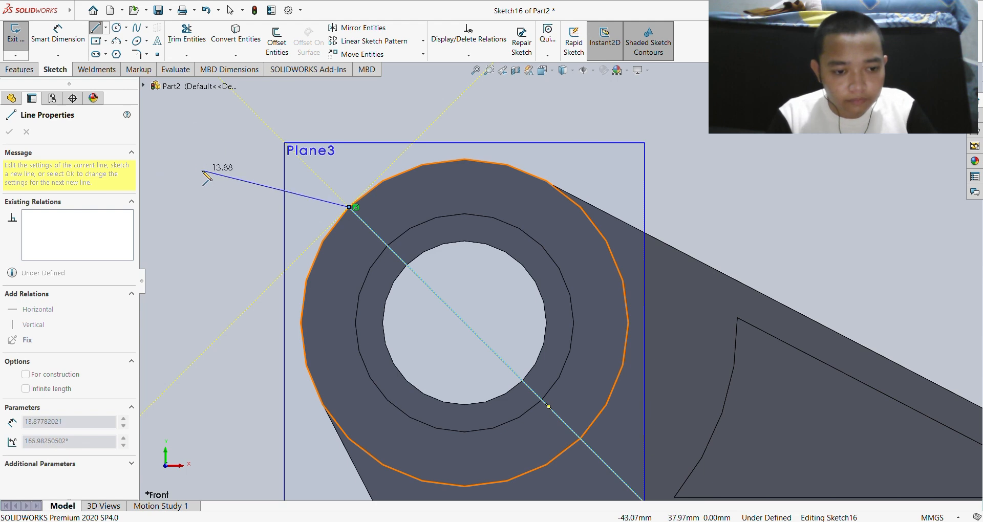
{"action": "key", "text": "Escape"}
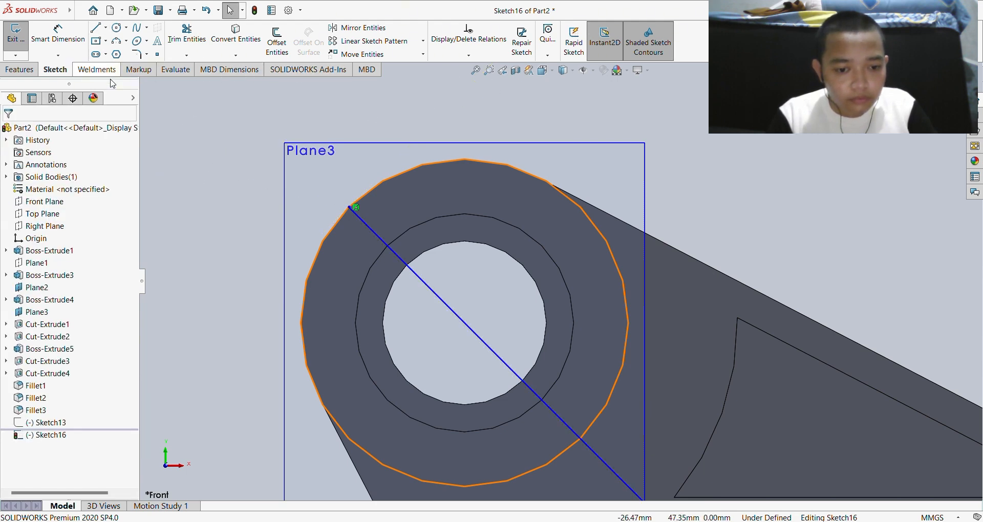
{"action": "left_click", "coordinate": [24, 51]}
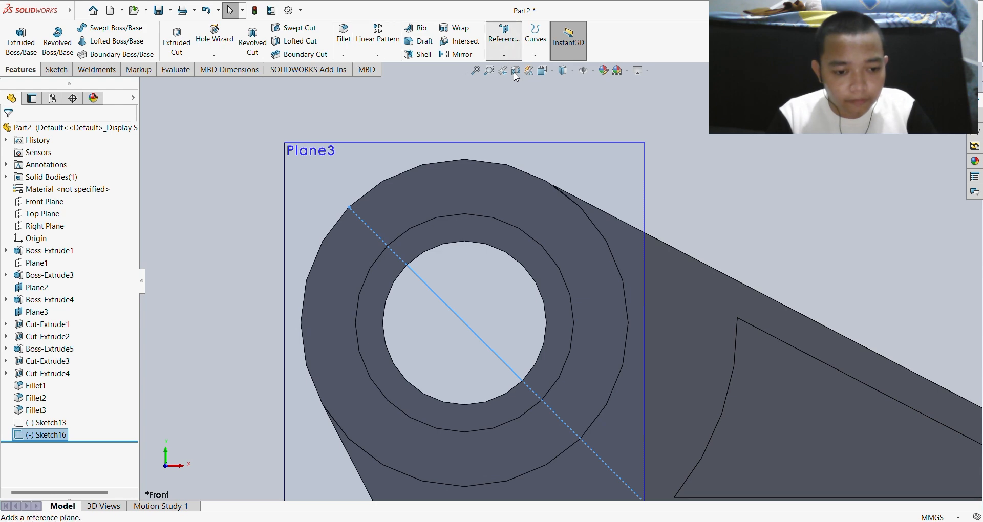
{"action": "left_click", "coordinate": [504, 30]}
{"action": "mouse_move", "coordinate": [400, 128]}
{"action": "middle_mouse_down"}
{"action": "mouse_move", "coordinate": [417, 123]}
{"action": "mouse_move", "coordinate": [395, 131]}
{"action": "middle_mouse_up"}
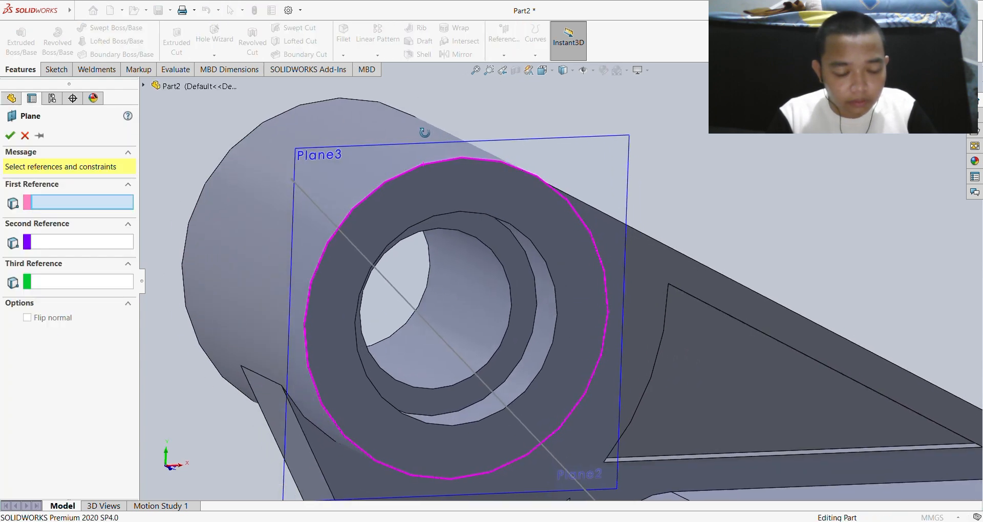
{"action": "left_click", "coordinate": [294, 181]}
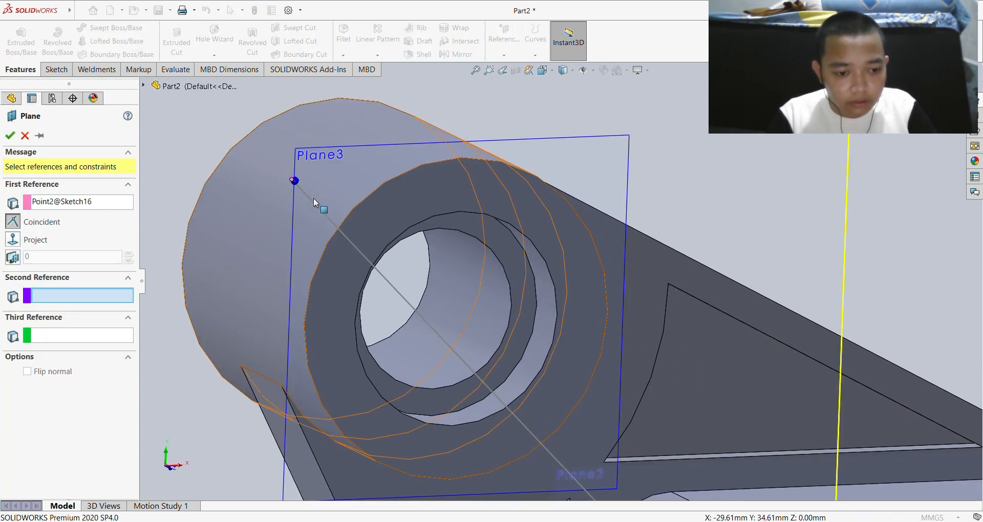
{"action": "middle_click_drag", "start_coordinate": [313, 198], "coordinate": [226, 149]}
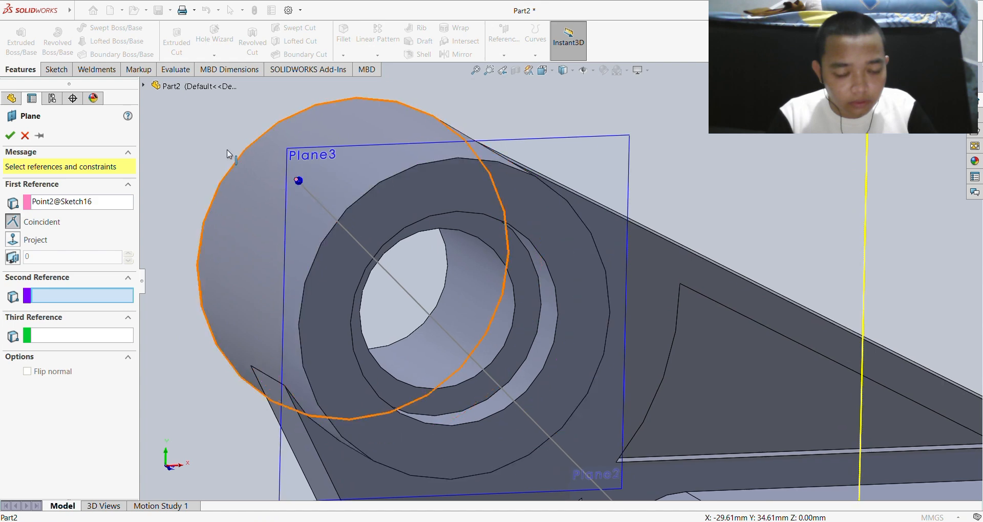
{"action": "left_click", "coordinate": [26, 136]}
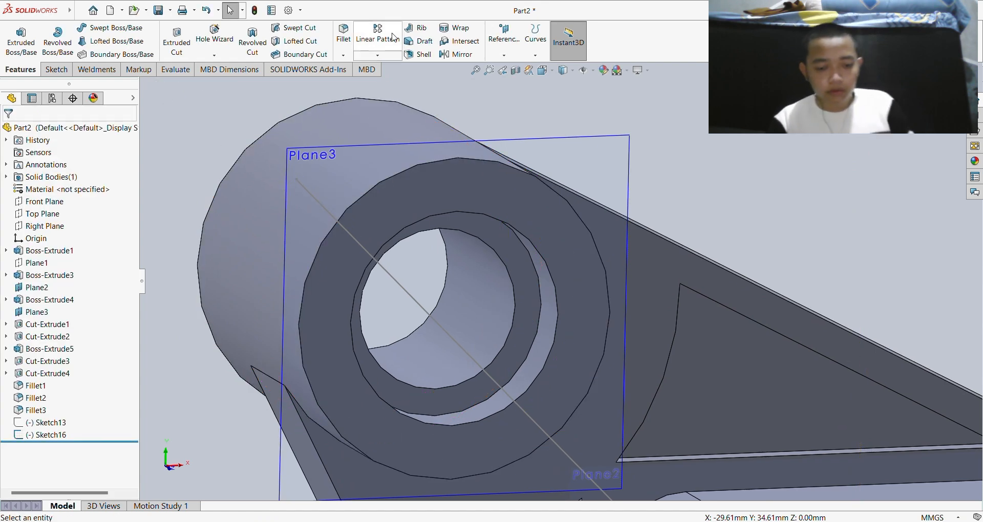
- Create a reference plane through the diagonal line's outer endpoint on the hub, perpendicular to the line
{"action": "left_click", "coordinate": [511, 68]}
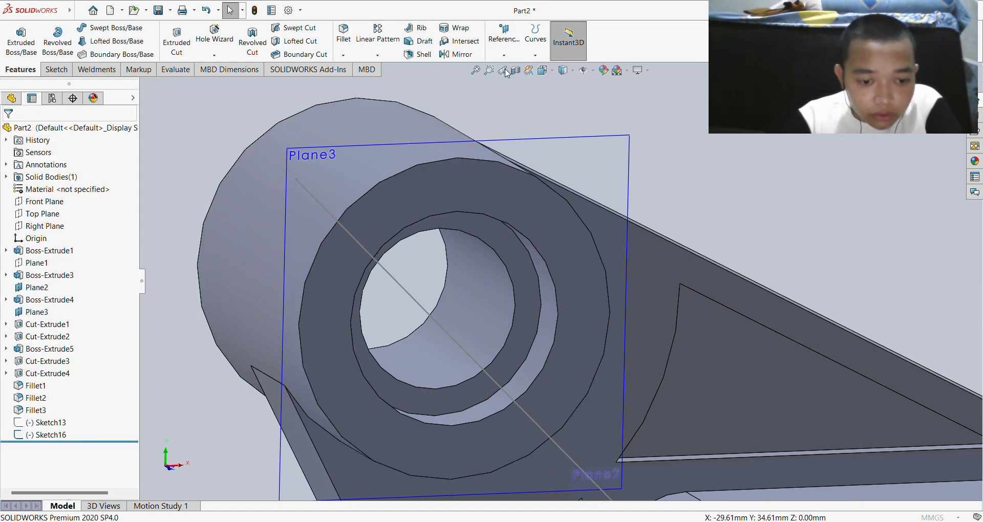
{"action": "left_click", "coordinate": [297, 180]}
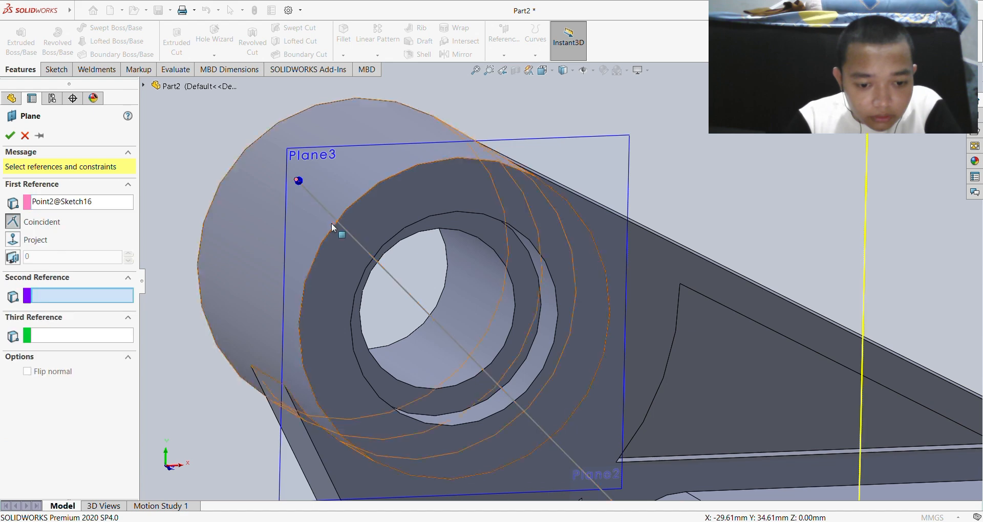
{"action": "left_click", "coordinate": [388, 272]}
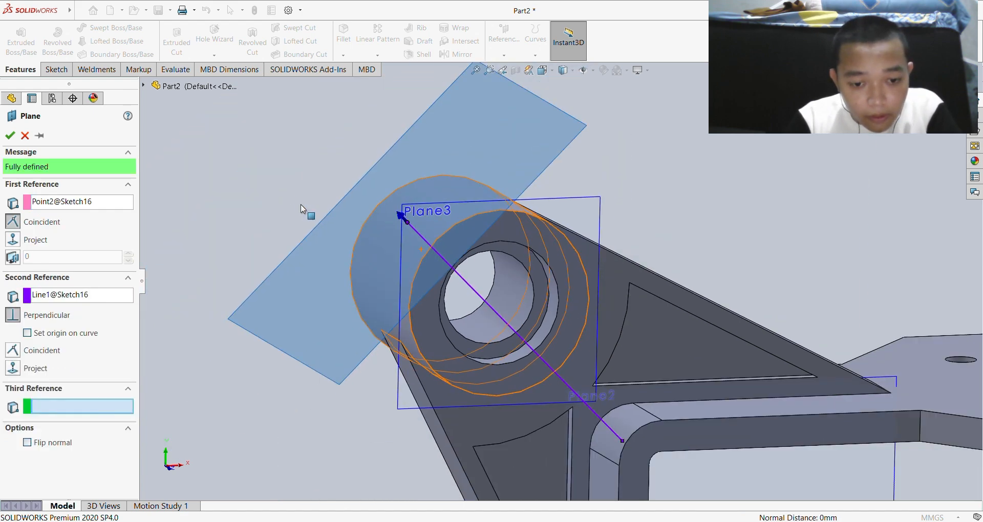
{"action": "left_click", "coordinate": [10, 135]}
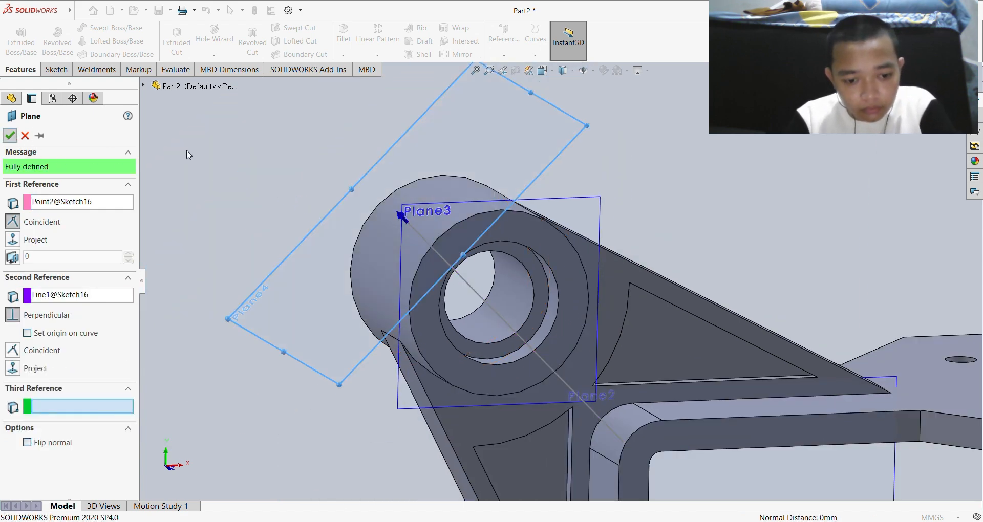
- Sketch a circle about 5.6 mm in diameter on the new plane, centred on the diagonal line's outer endpoint
{"action": "left_click", "coordinate": [447, 149]}
{"action": "left_click", "coordinate": [496, 118]}
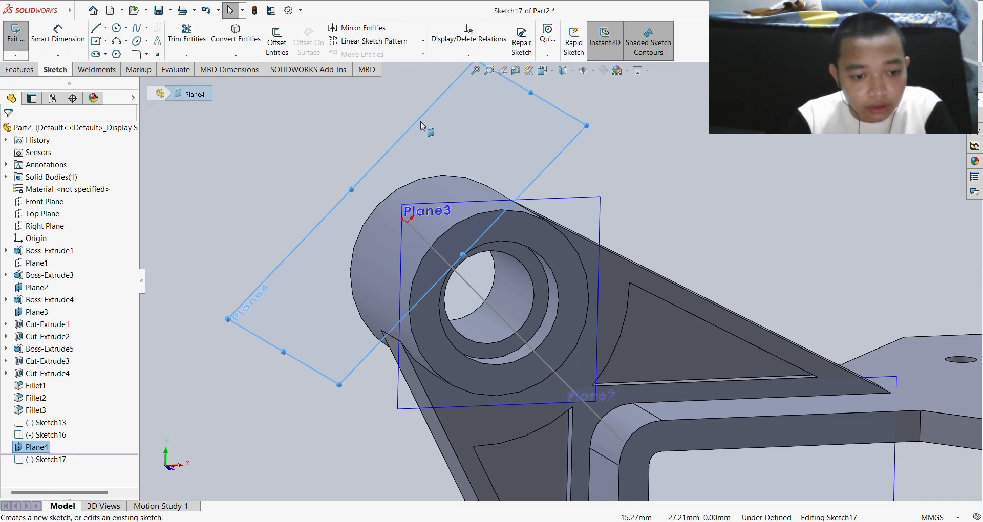
{"action": "left_click", "coordinate": [119, 29]}
{"action": "scroll", "coordinate": [439, 342], "scroll_direction": "down", "scroll_amount": 3}
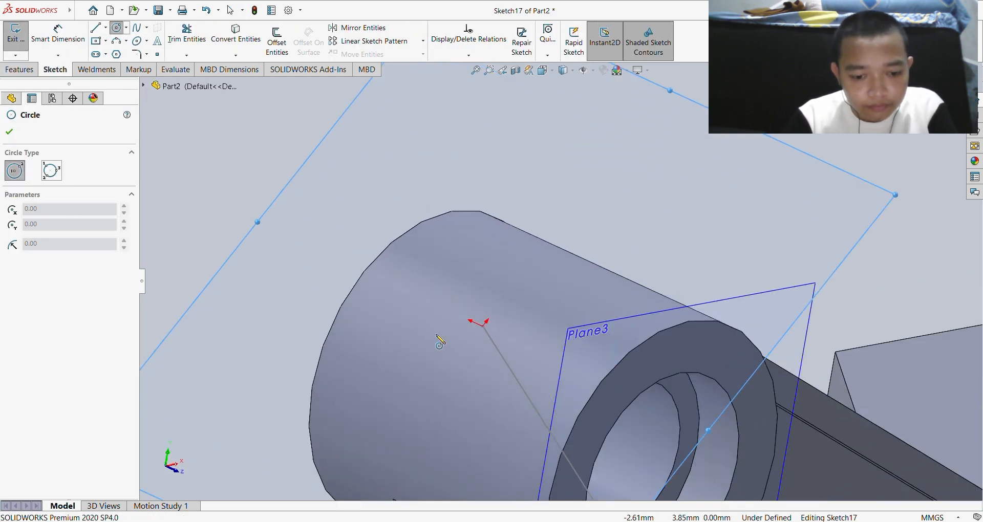
{"action": "left_click", "coordinate": [484, 329]}
{"action": "left_click", "coordinate": [506, 338]}
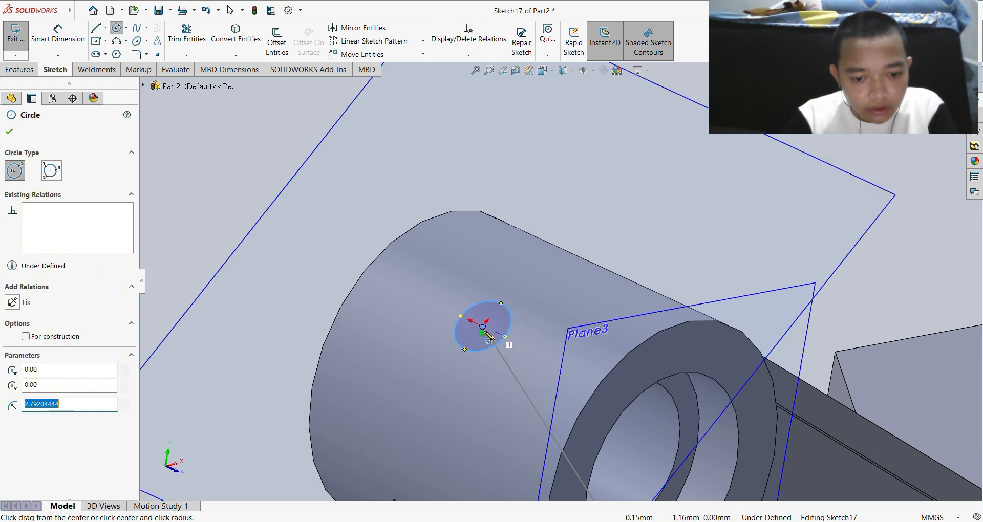
- Dimension the circle on the angled plane with a diameter of 5 mm
{"action": "left_click", "coordinate": [58, 34]}
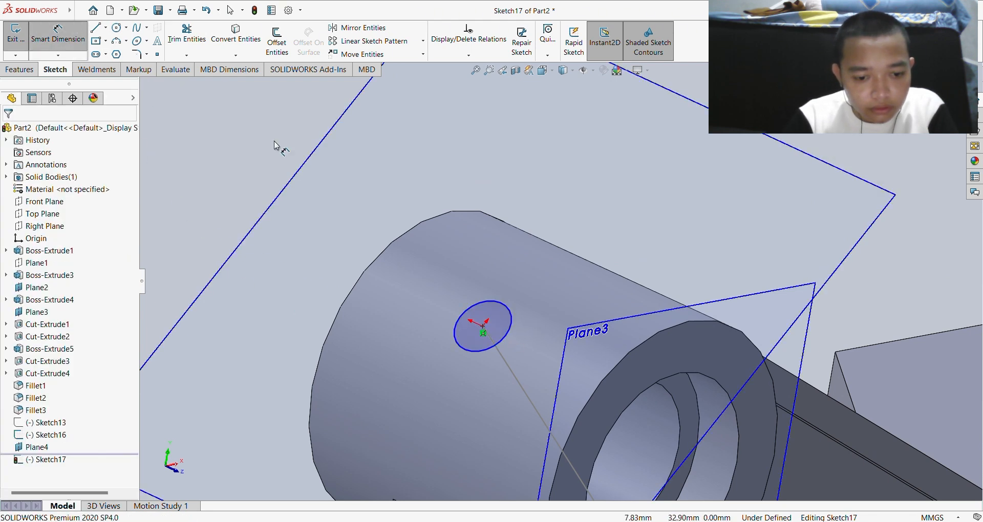
{"action": "left_click", "coordinate": [465, 309]}
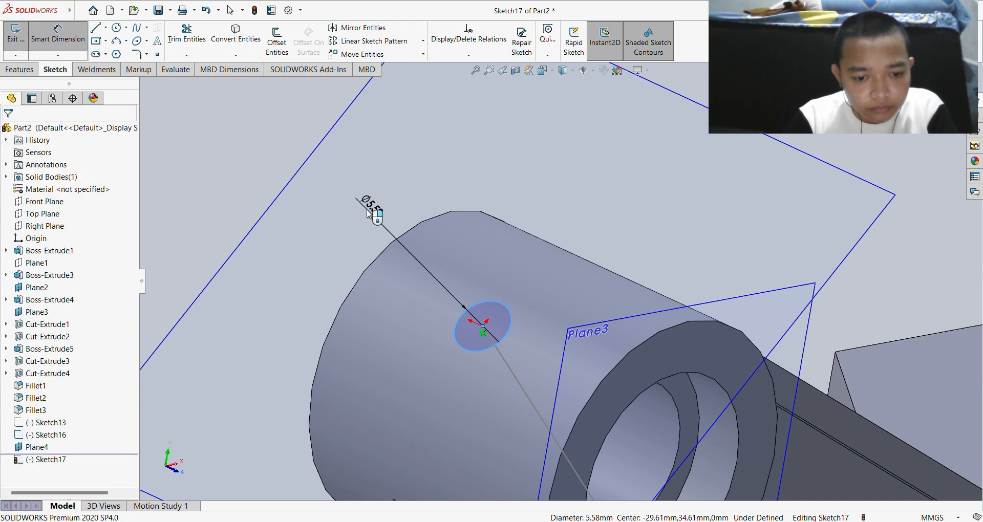
{"action": "left_click", "coordinate": [372, 214]}
{"action": "type", "text": "5.58408889mm"}
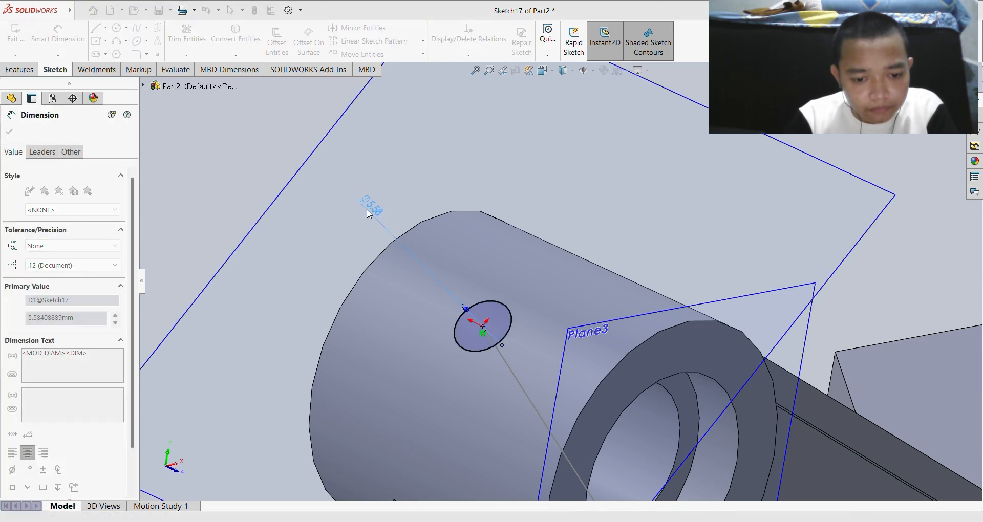
{"action": "key", "text": "Return"}
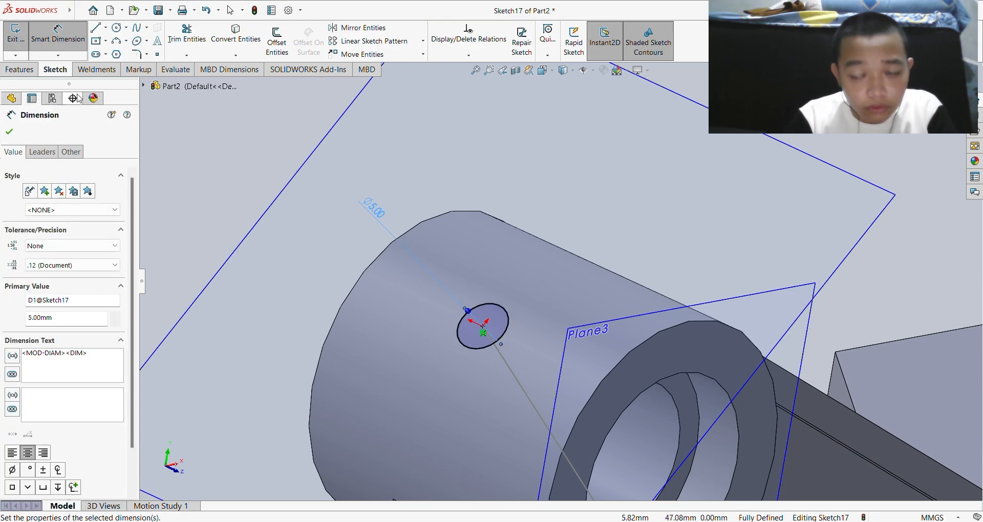
- Cut-extrude the 5 mm circle 13 mm blind from the angled plane through the hub wall into the bore
{"action": "left_click", "coordinate": [27, 72]}
{"action": "left_click", "coordinate": [176, 42]}
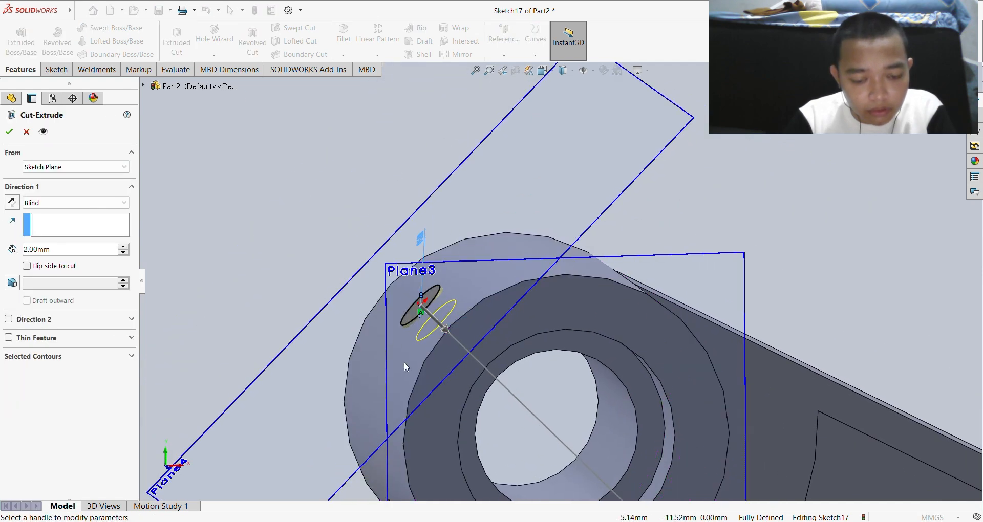
{"action": "left_click_drag", "start_coordinate": [447, 332], "coordinate": [530, 411]}
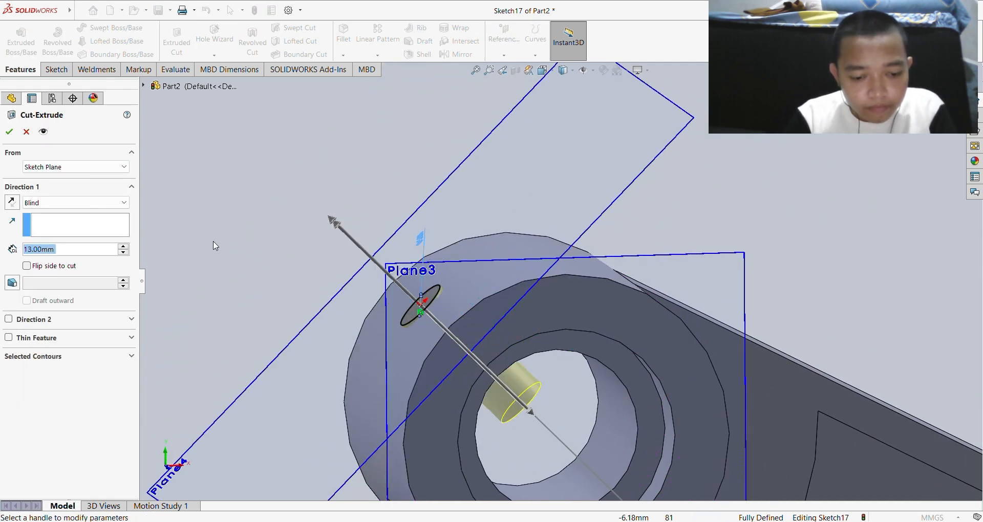
{"action": "left_click", "coordinate": [9, 132]}
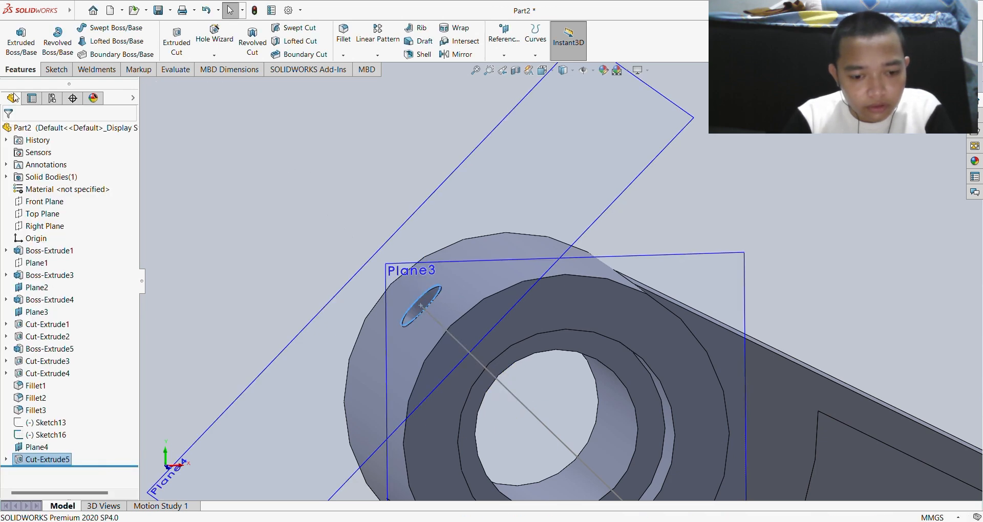
- Delete the diagonal-line sketch together with the angled plane and hub hole that depend on it
{"action": "middle_click_drag", "start_coordinate": [274, 127], "coordinate": [266, 185]}
{"action": "scroll", "coordinate": [229, 140], "scroll_direction": "up", "scroll_amount": 2}
{"action": "scroll", "coordinate": [229, 153], "scroll_direction": "up", "scroll_amount": 1}
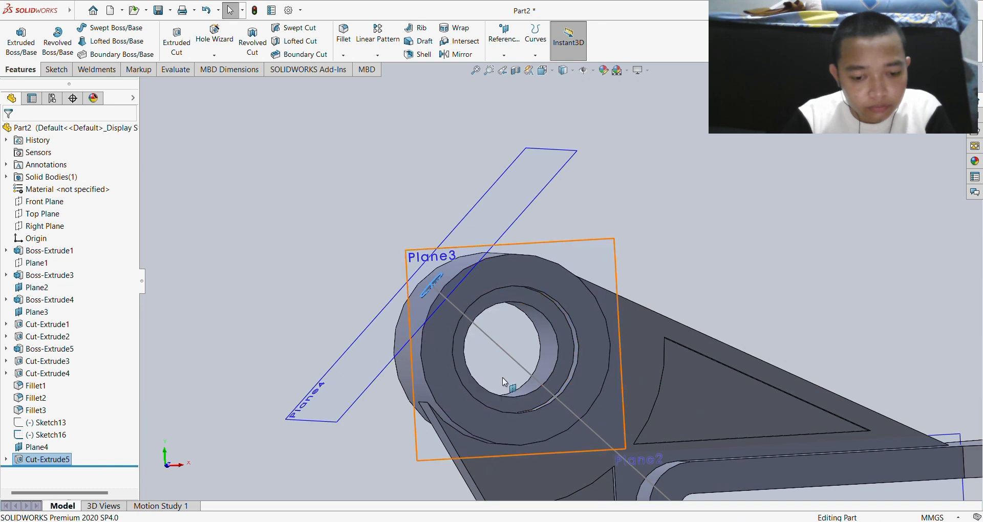
{"action": "left_click", "coordinate": [519, 368]}
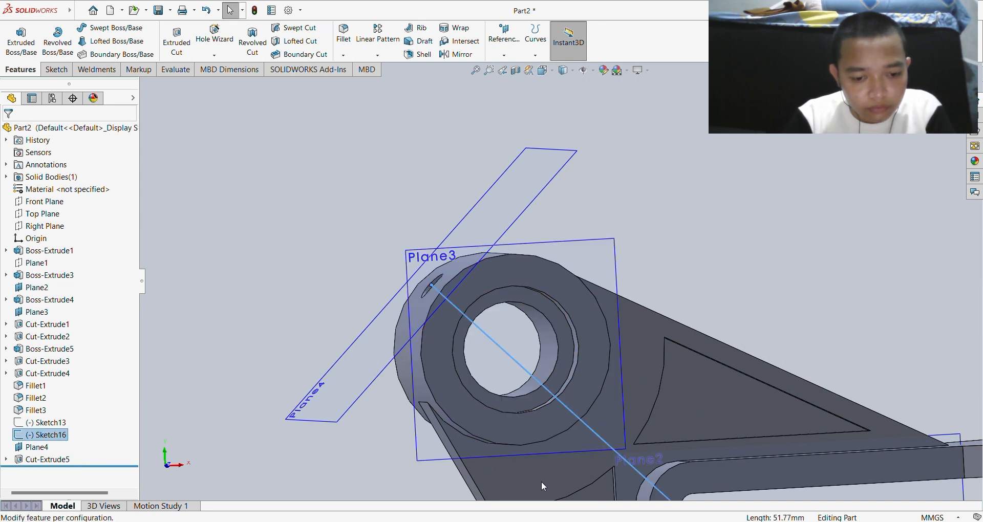
{"action": "key", "text": "ctrl+z"}
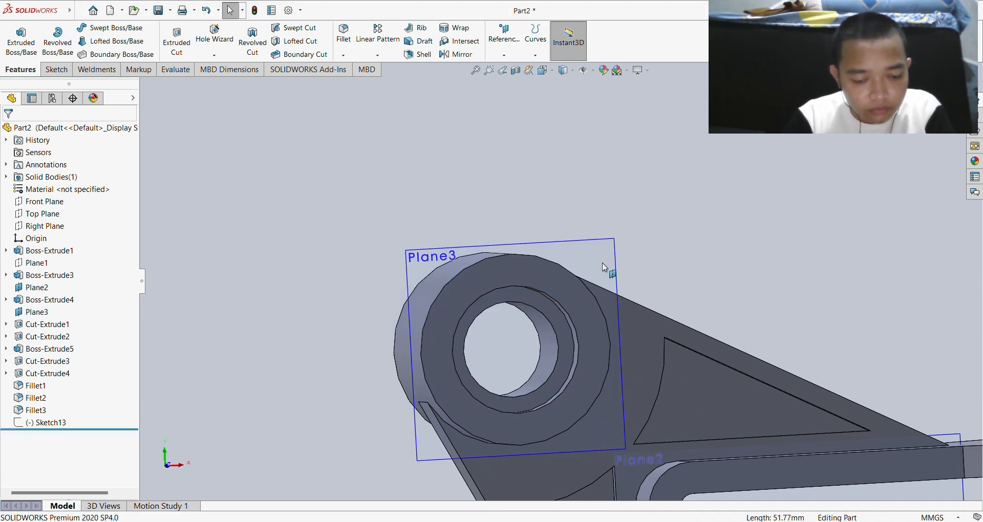
- Hide Plane3 and undo the deletion of the diagonal-line sketch and its dependent features
{"action": "left_click", "coordinate": [604, 260]}
{"action": "left_click", "coordinate": [671, 231]}
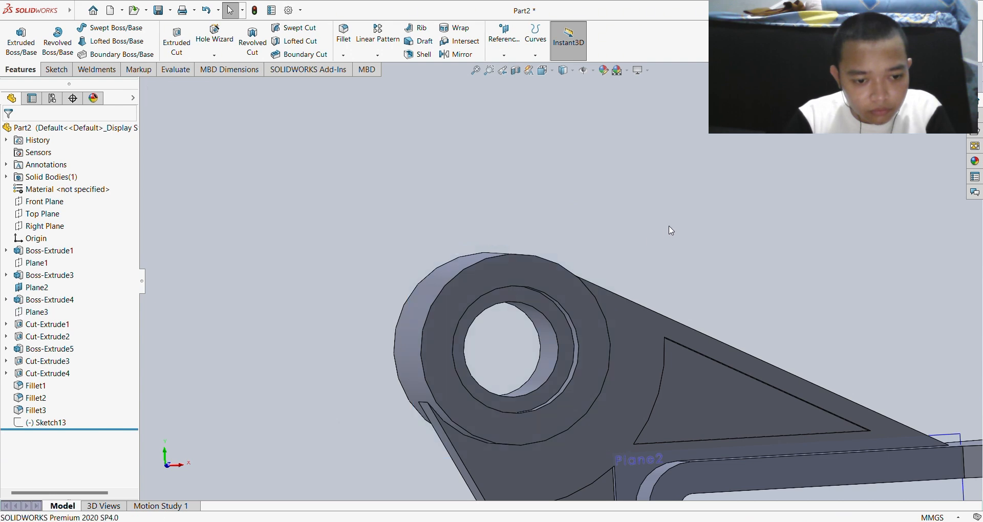
{"action": "left_click", "coordinate": [208, 10]}
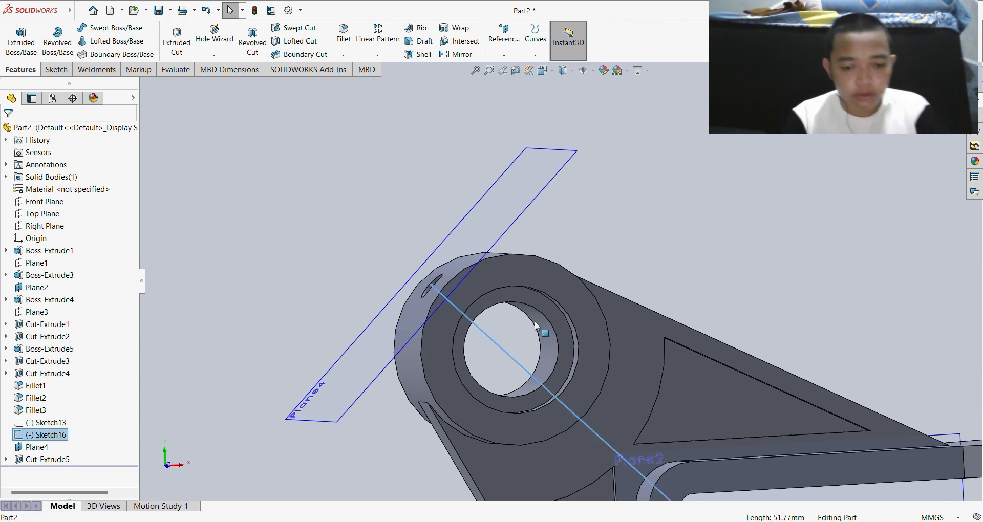
- Hide the diagonal-line sketch, the angled Plane4 and Plane2
{"action": "left_click", "coordinate": [508, 201]}
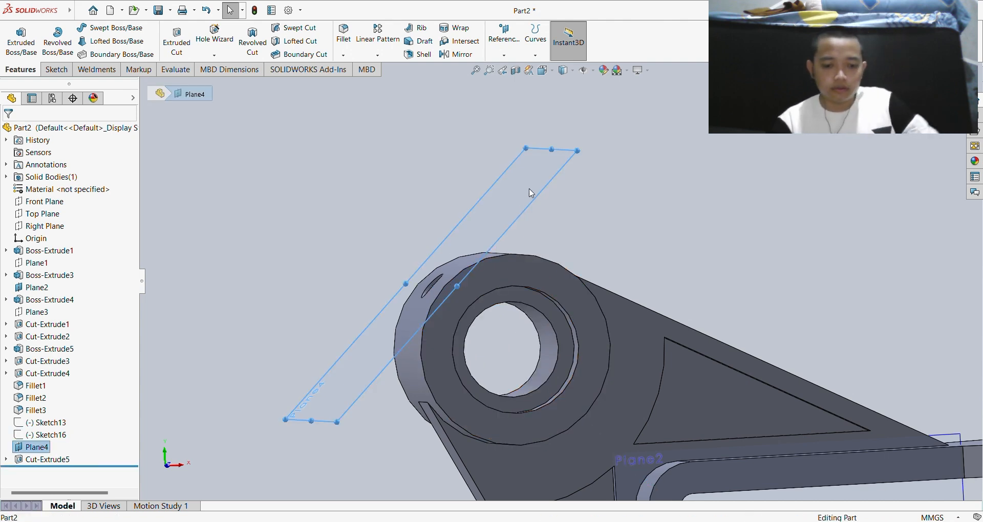
{"action": "left_click", "coordinate": [569, 167]}
{"action": "scroll", "coordinate": [651, 214], "scroll_direction": "up", "scroll_amount": 2}
{"action": "left_click", "coordinate": [743, 413]}
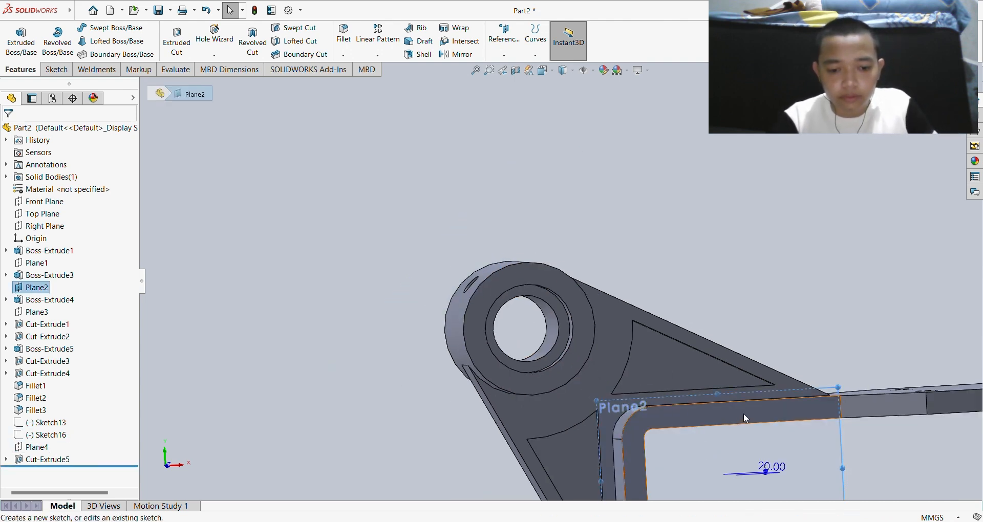
{"action": "left_click", "coordinate": [764, 415]}
- Examine the bracket from several sides, including the radial hole in the hub and the two perforated mounting plates
{"action": "scroll", "coordinate": [764, 415], "scroll_direction": "up", "scroll_amount": 1}
{"action": "middle_click_drag", "start_coordinate": [723, 413], "coordinate": [664, 388]}
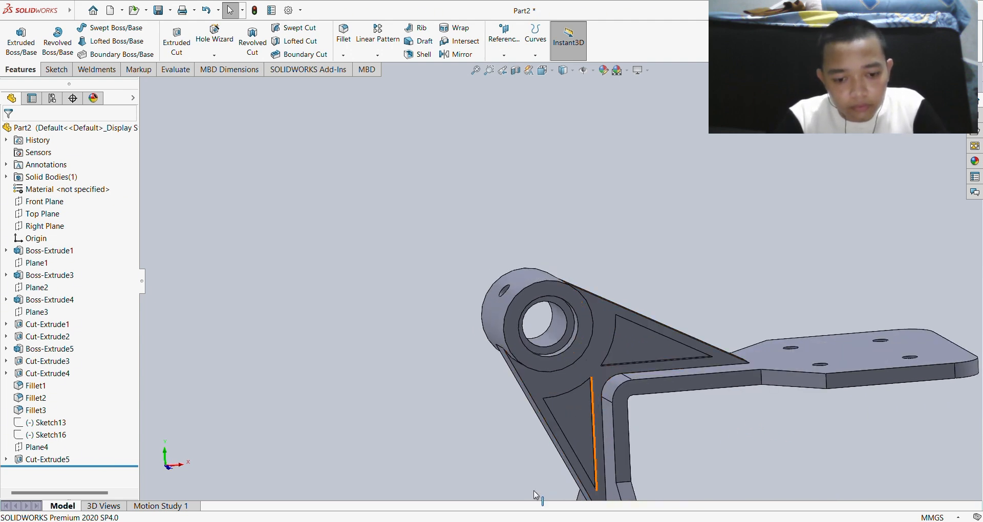
{"action": "middle_click_drag", "start_coordinate": [635, 379], "coordinate": [597, 390]}
{"action": "scroll", "coordinate": [591, 368], "scroll_direction": "down", "scroll_amount": 10}
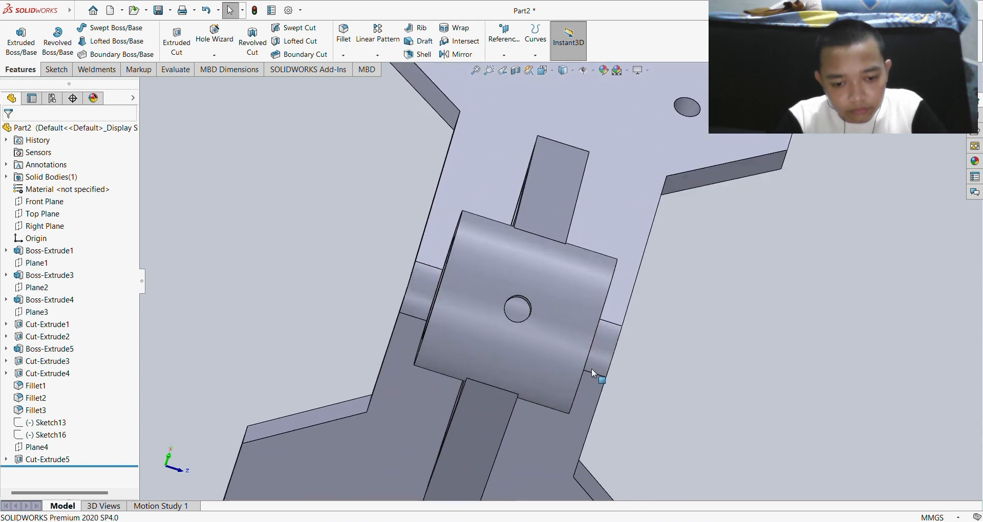
{"action": "scroll", "coordinate": [516, 320], "scroll_direction": "up", "scroll_amount": 10}
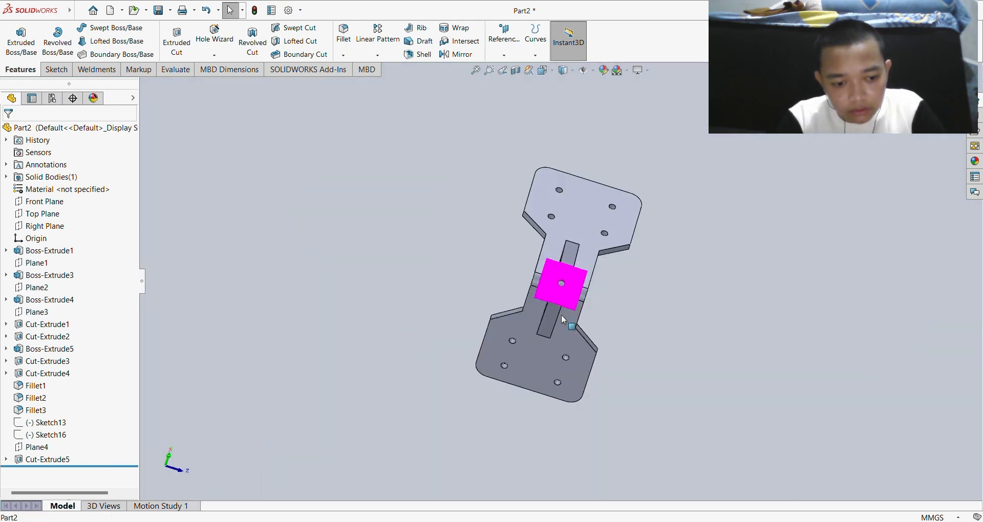
{"action": "middle_click_drag", "start_coordinate": [561, 315], "coordinate": [702, 439]}
{"action": "middle_click_drag", "start_coordinate": [622, 256], "coordinate": [598, 294]}
{"action": "scroll", "coordinate": [591, 288], "scroll_direction": "up", "scroll_amount": 1}
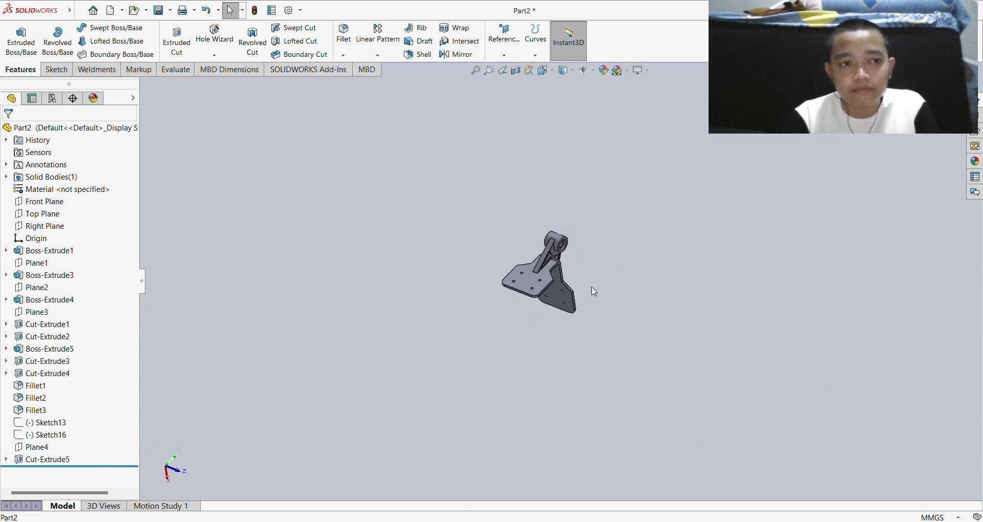
{"action": "scroll", "coordinate": [589, 274], "scroll_direction": "down", "scroll_amount": 4}
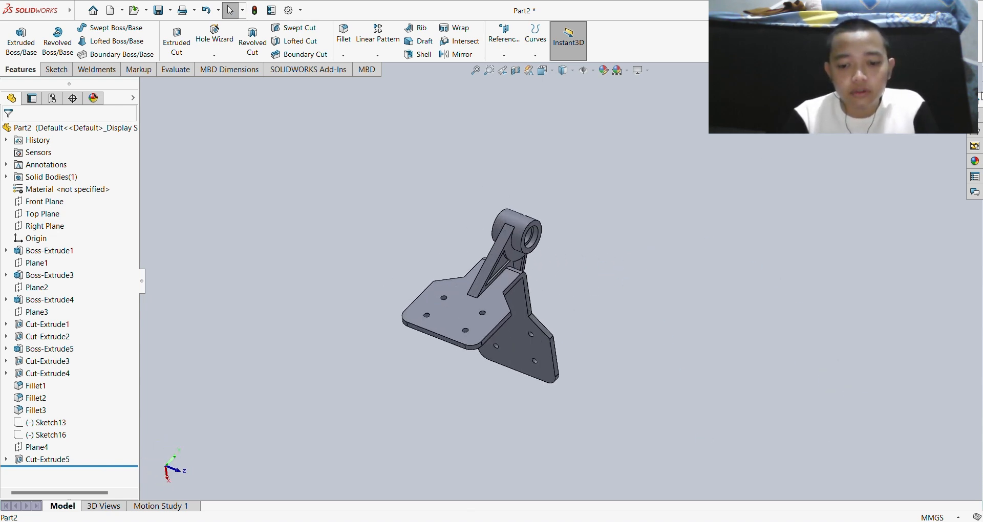